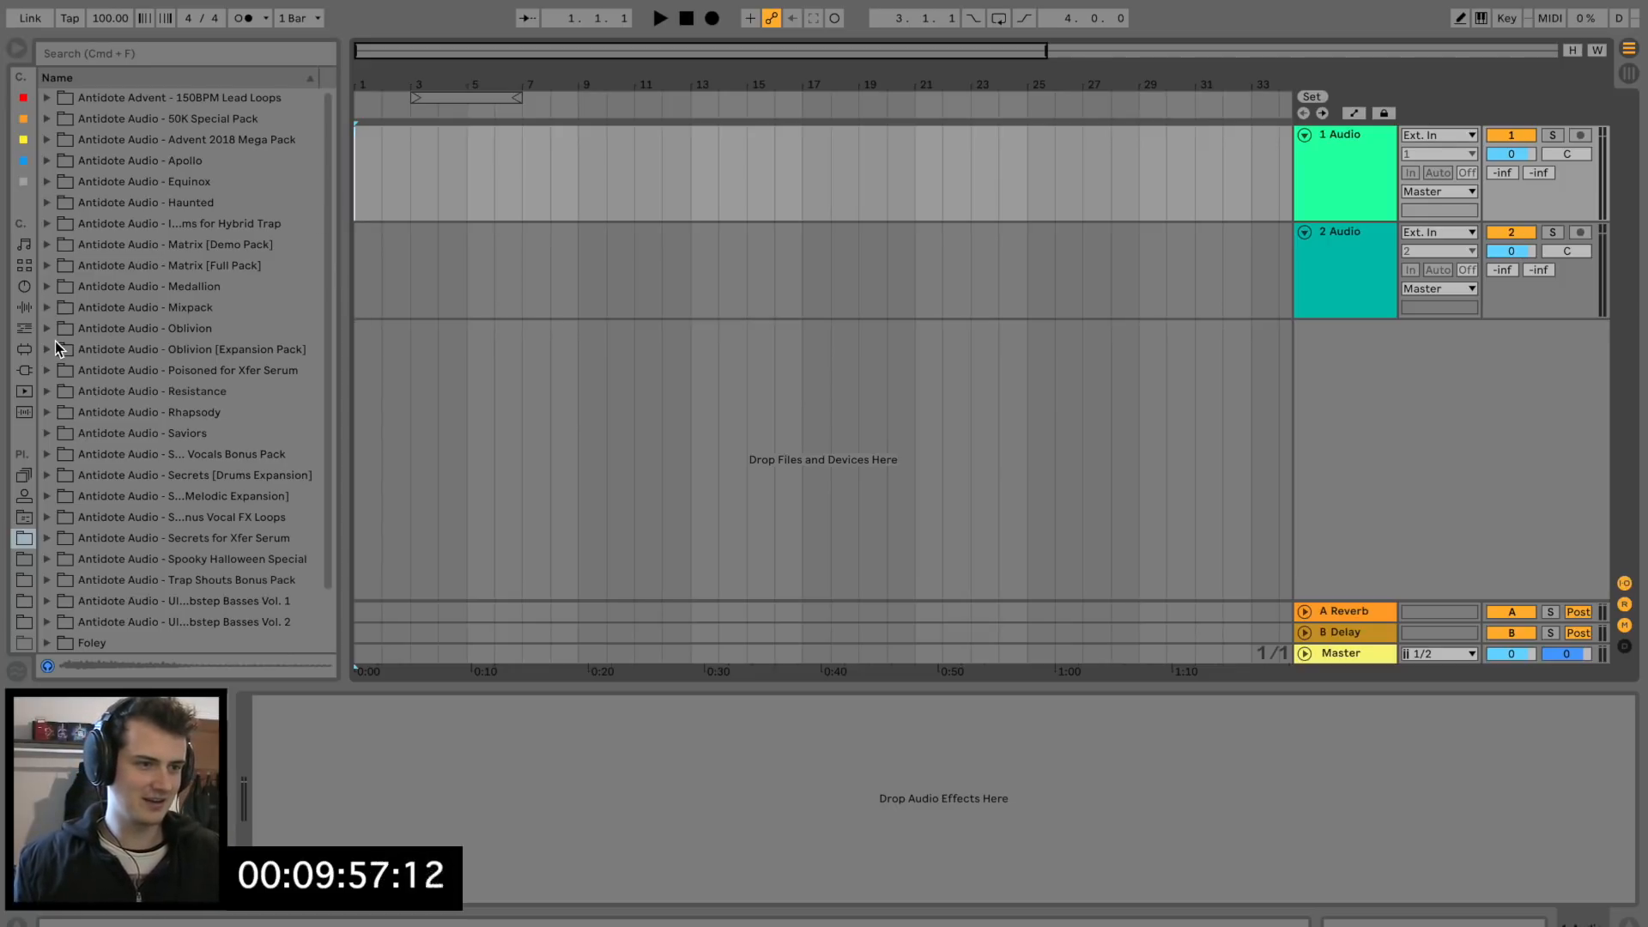
Audition kicks in the Antidote Audio - Matrix [Full Pack] Kicks folder and place Matrix Kick - 09.wav at the start of the first audio track.
left_click(46, 266)
left_click(62, 455)
scroll(103, 463, "down", 2)
left_click(142, 466)
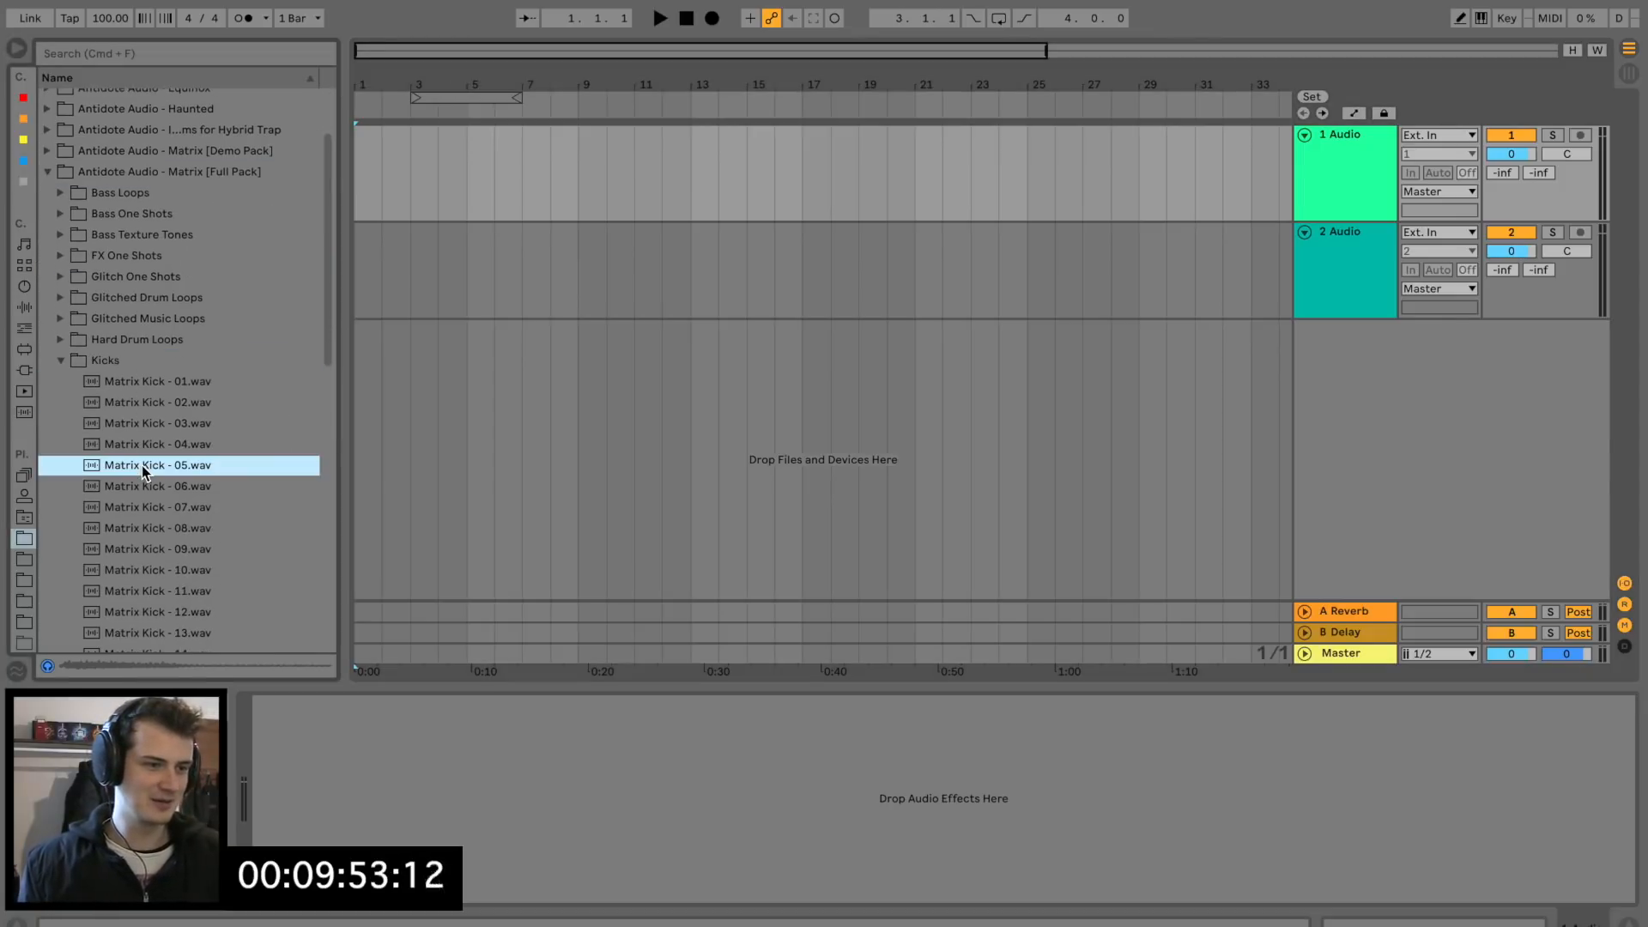
key("Down")
key("Down")
key("Up")
key("Down")
key("Down")
key("Down")
key("Down")
key("Up")
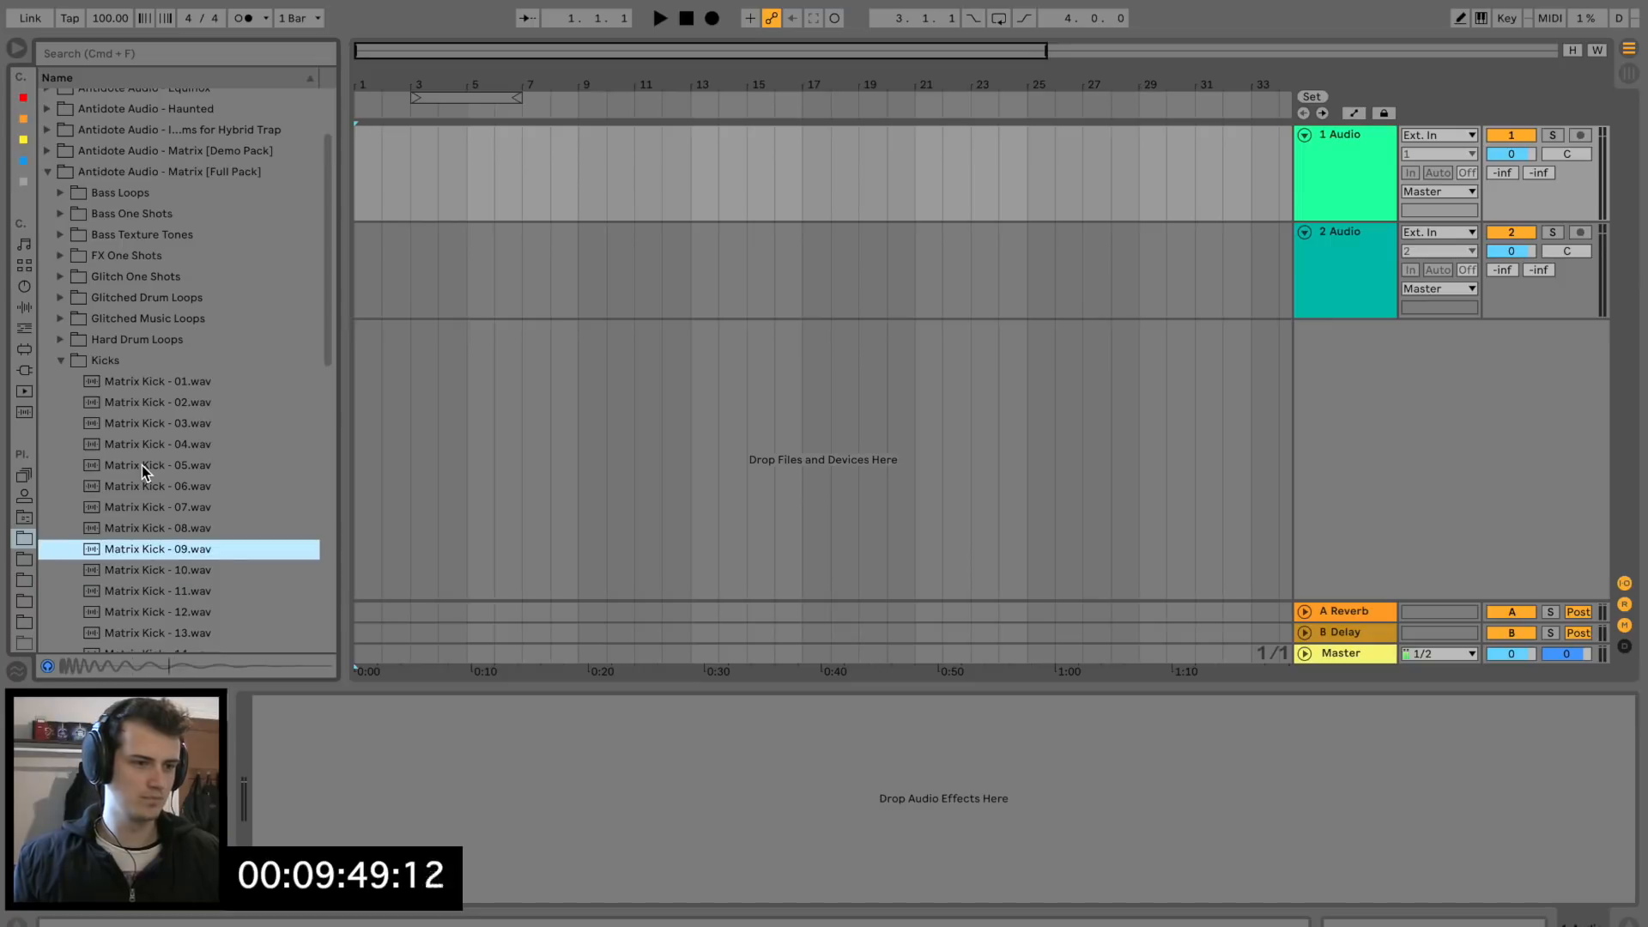
left_click_drag(187, 551, 360, 171)
left_click_drag(366, 81, 365, 240)
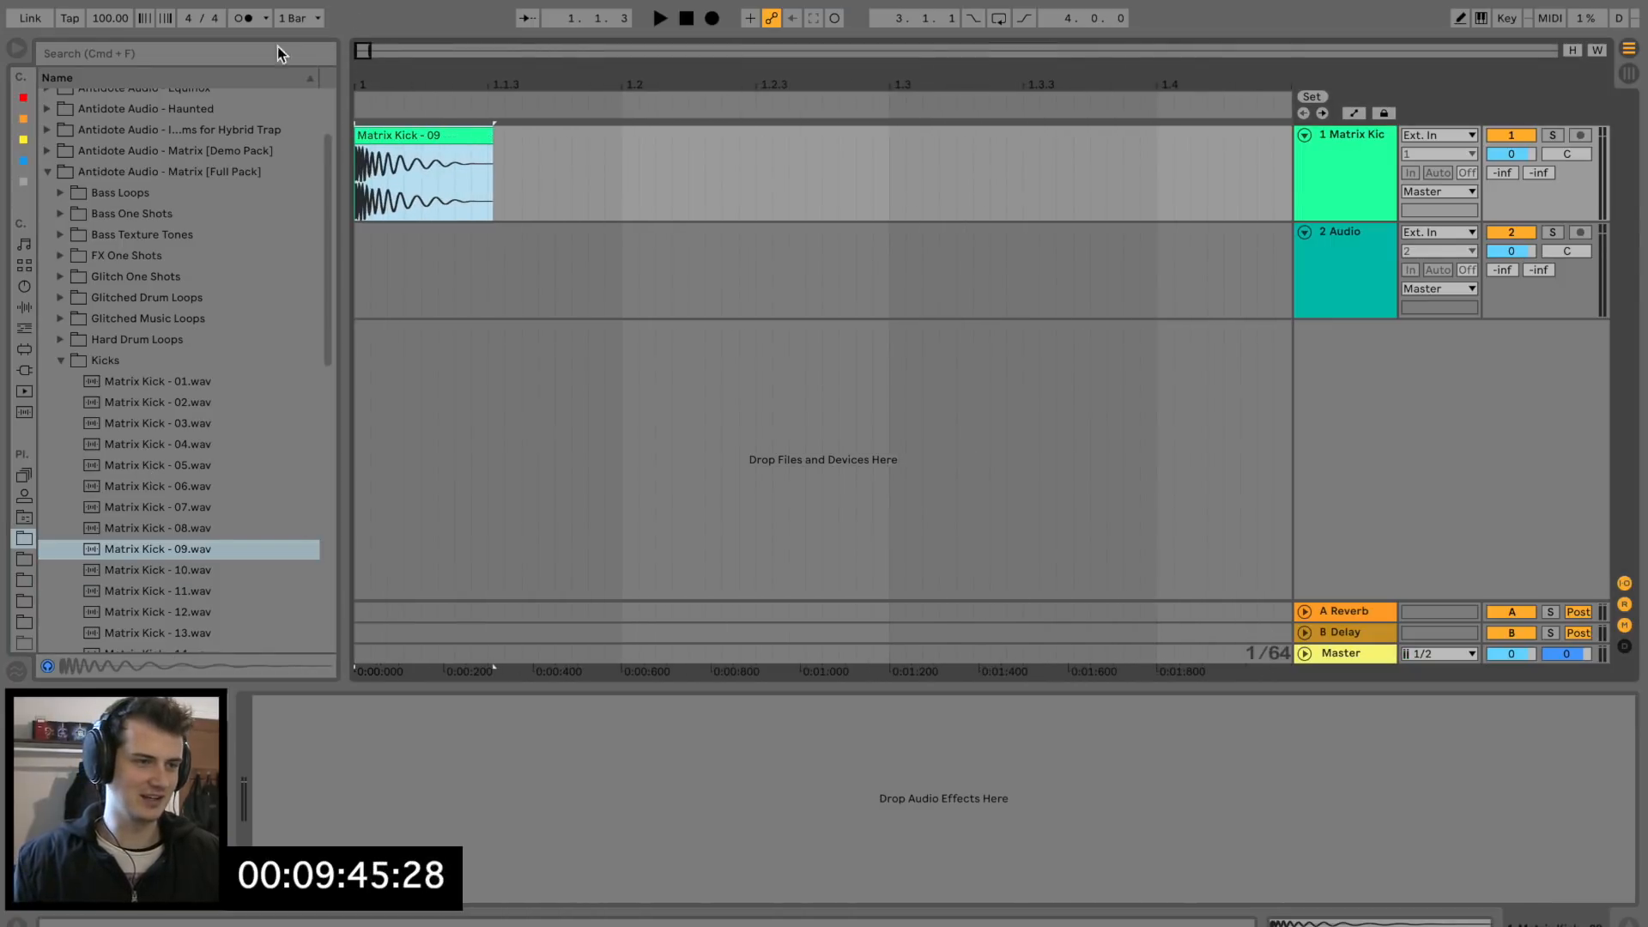
Audition the pack's snares and place Matrix Snare - 04.wav on the second audio track at beat 1.2.
left_click(60, 359)
left_click(60, 441)
left_click(151, 539)
scroll(154, 536, "down", 2)
left_click(157, 534)
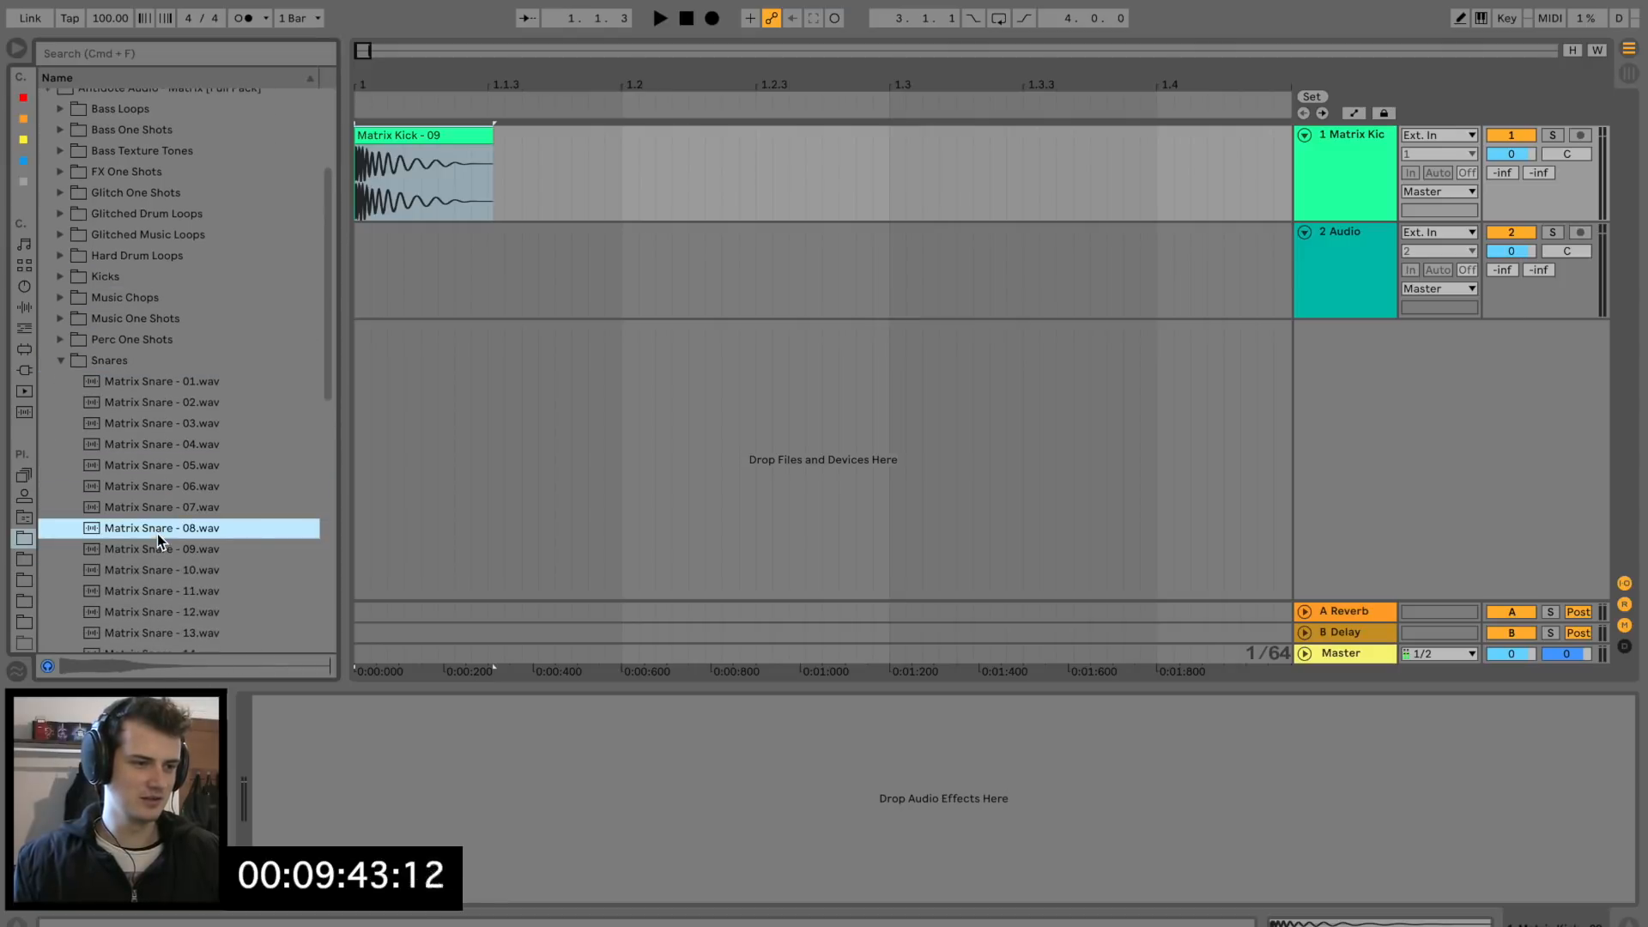
left_click(188, 506)
left_click(198, 551)
left_click(216, 424)
left_click(224, 404)
left_click(214, 380)
key("Down")
key("Down")
key("Down")
key("Down")
key("Down")
key("Up")
key("Up")
key("Down")
key("Up")
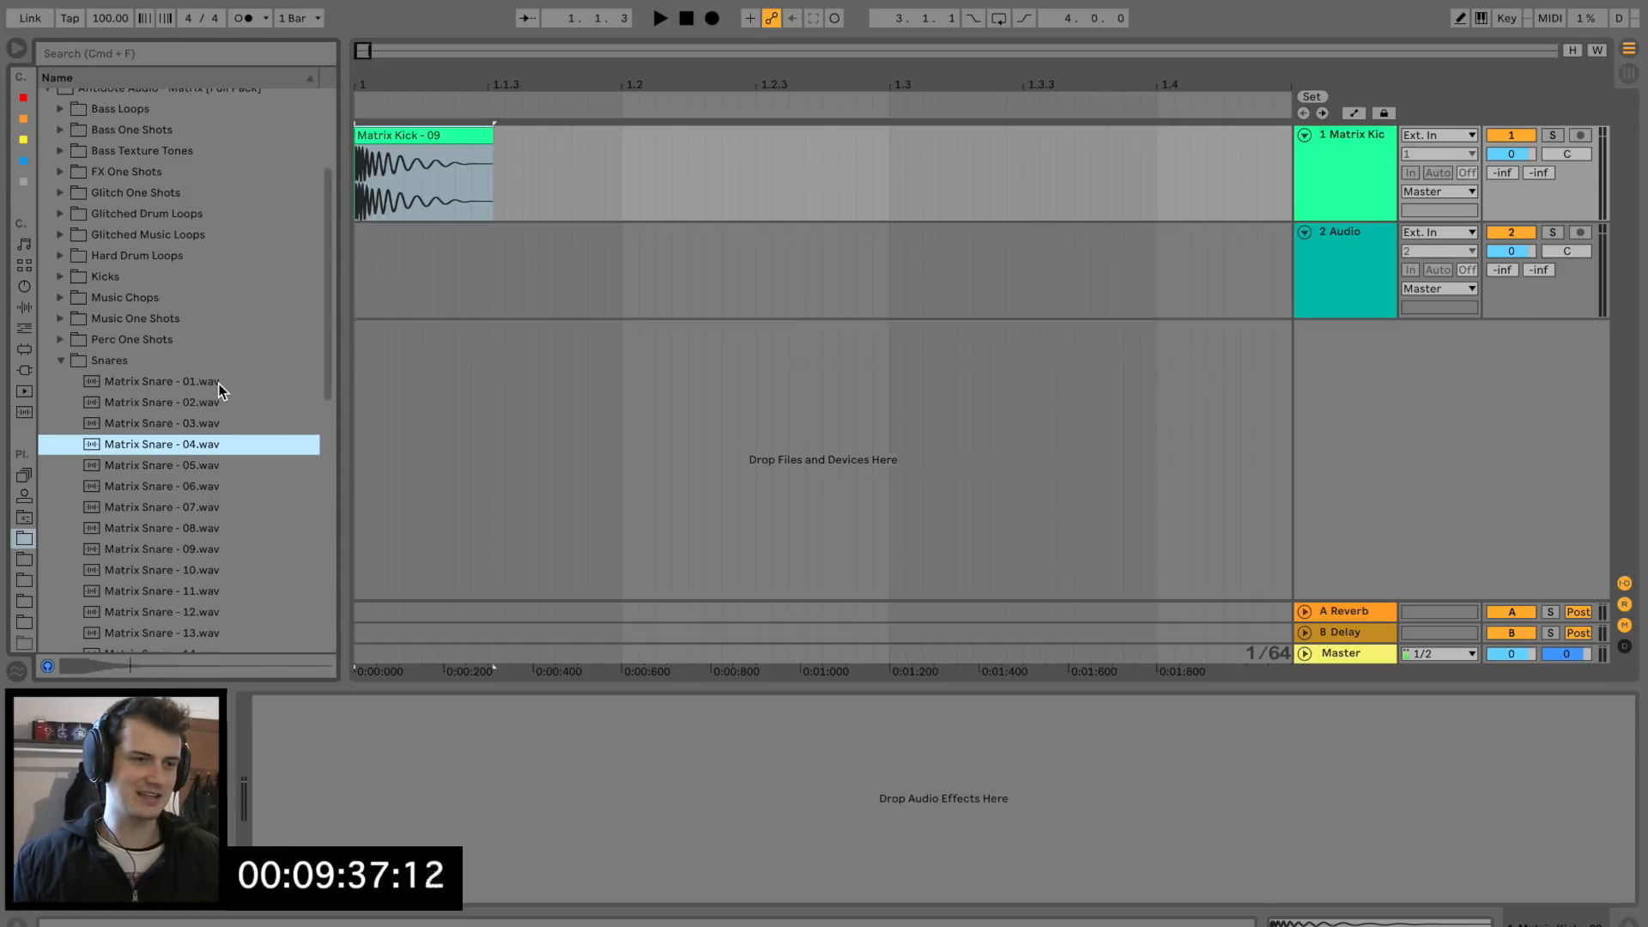
left_click_drag(209, 445, 615, 302)
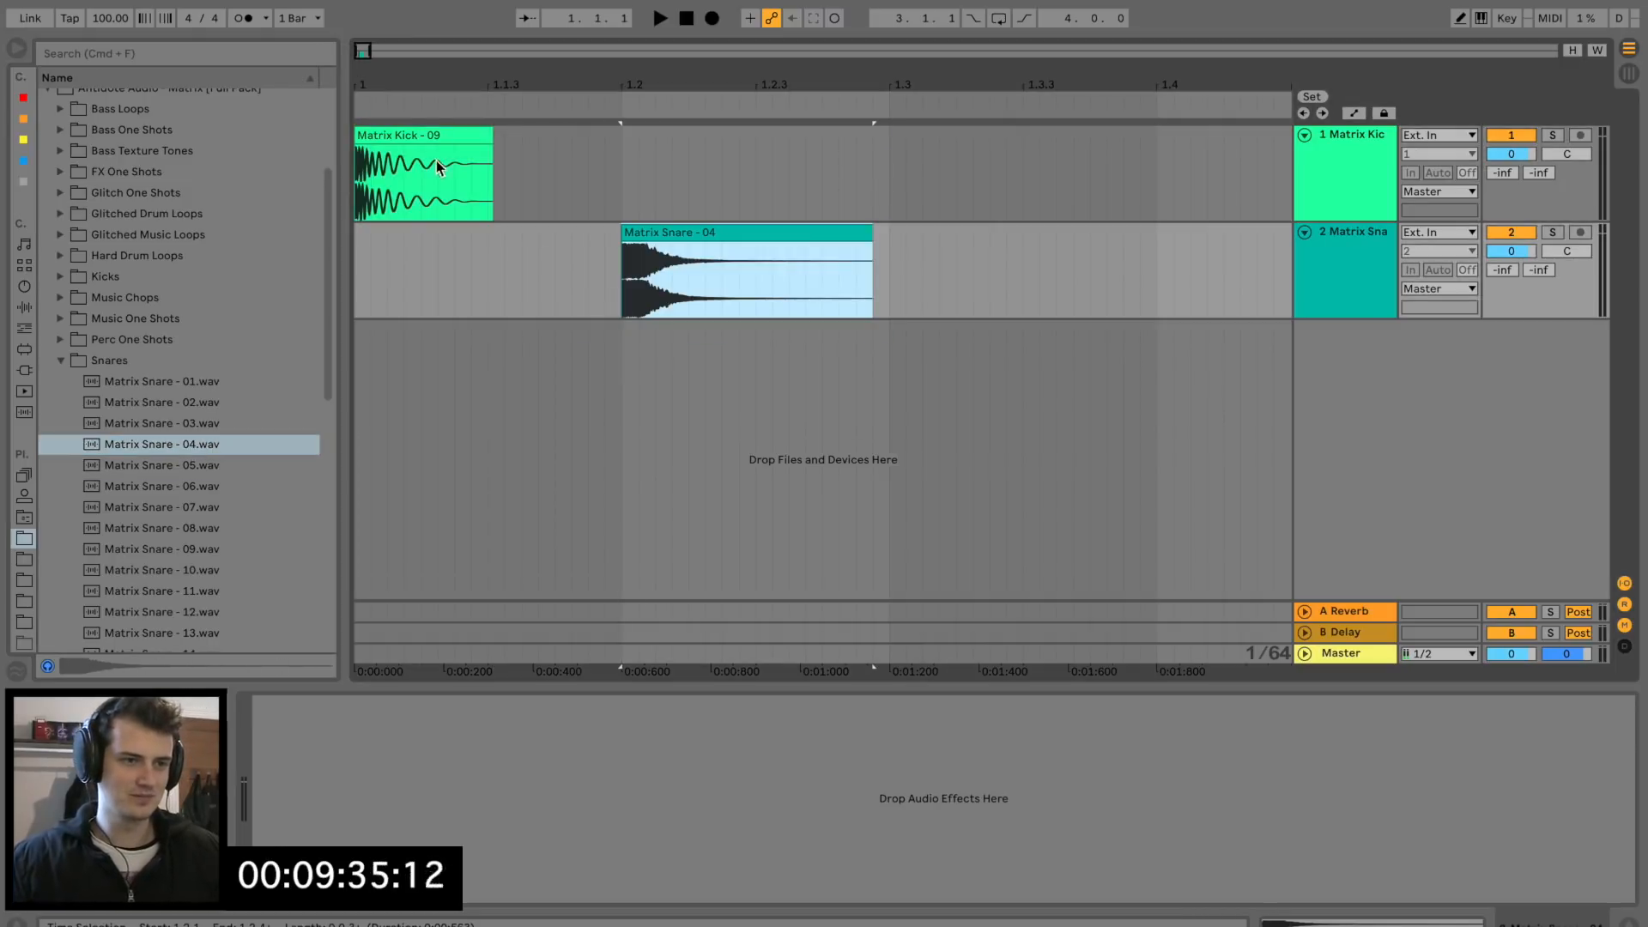
Play back the kick and snare, and copy the kick clip to just before beat 1.4.
key("minus")
key("space")
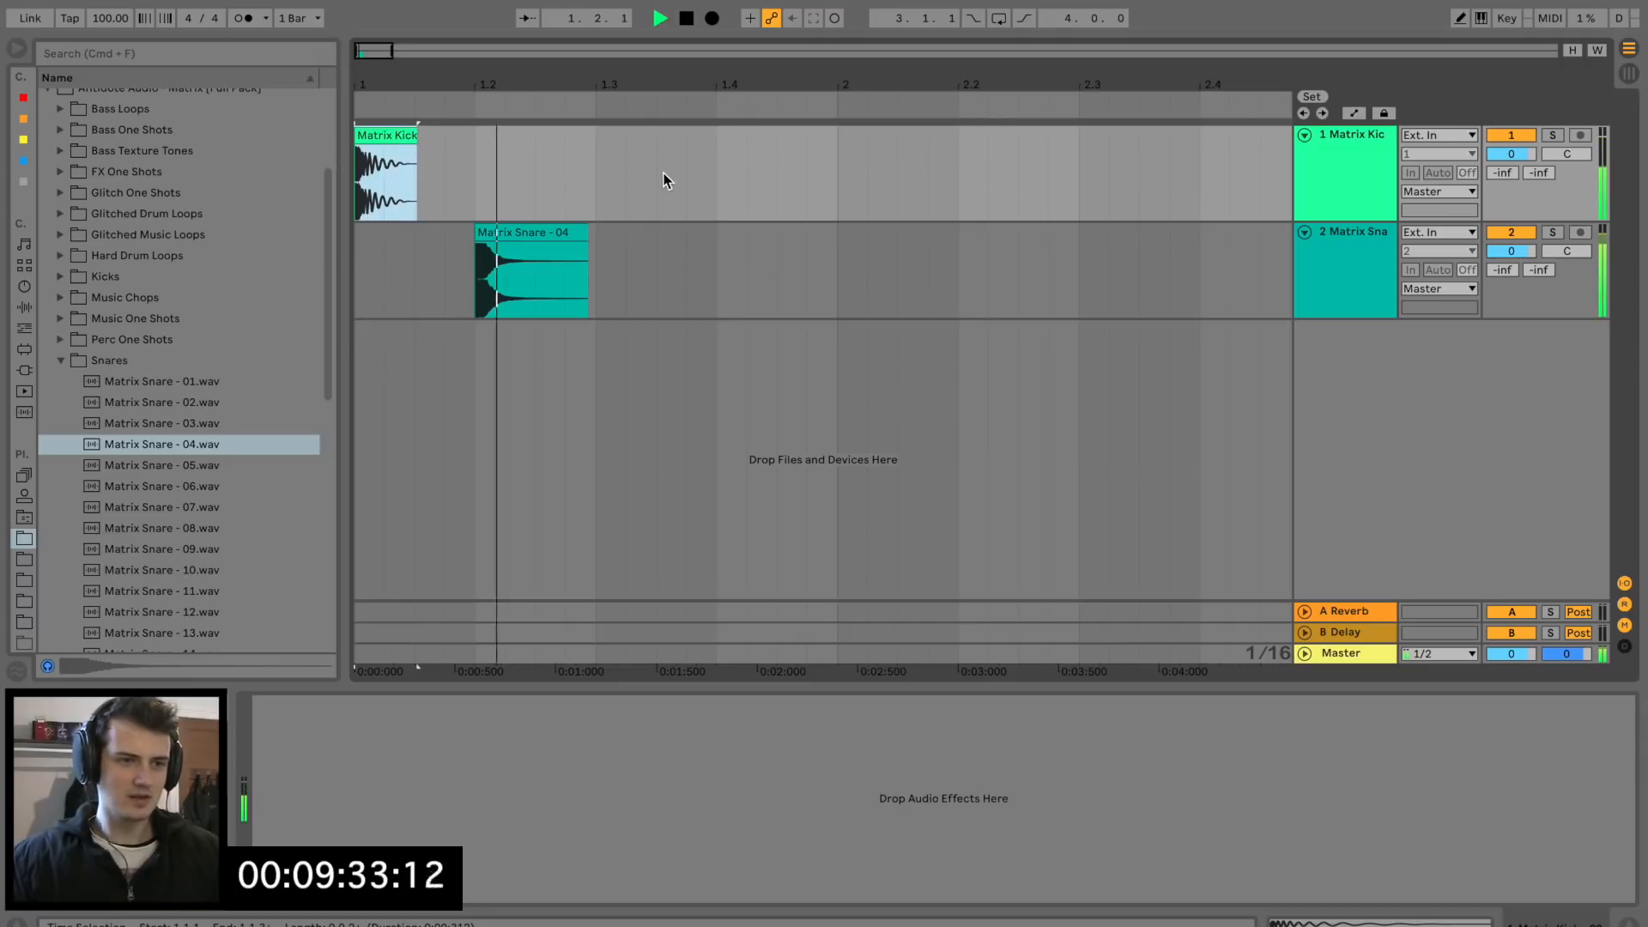
key("space")
left_click(688, 162)
key("super+v")
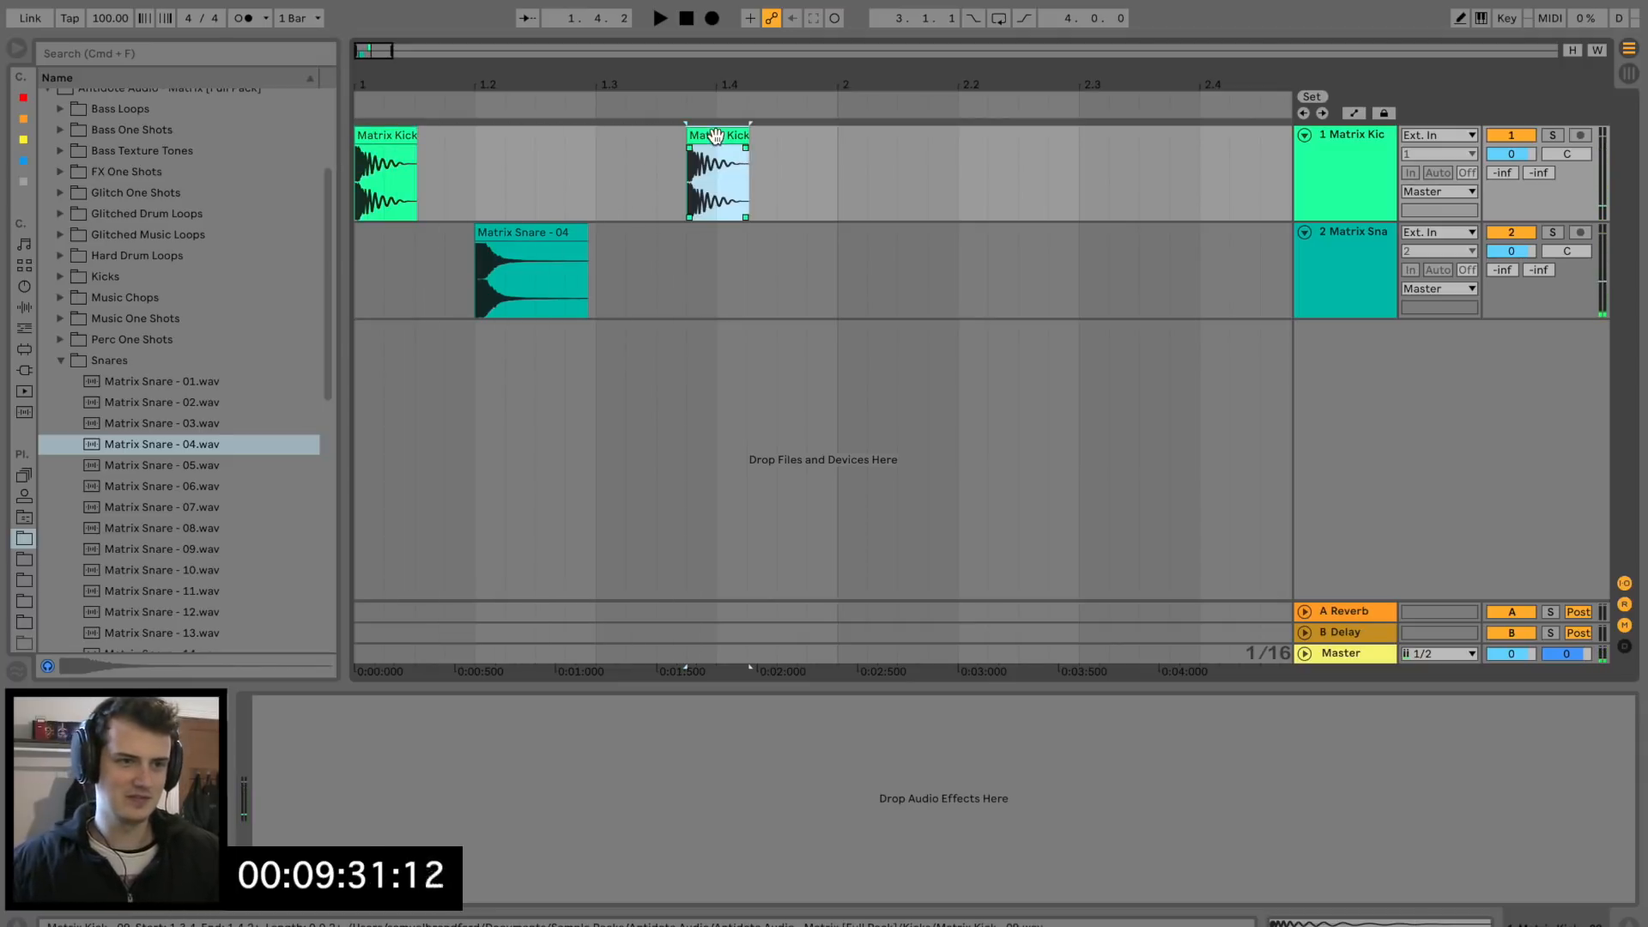
Copy the snare clip to beat 1.4 on the snare track.
left_click(532, 274)
key("super+c")
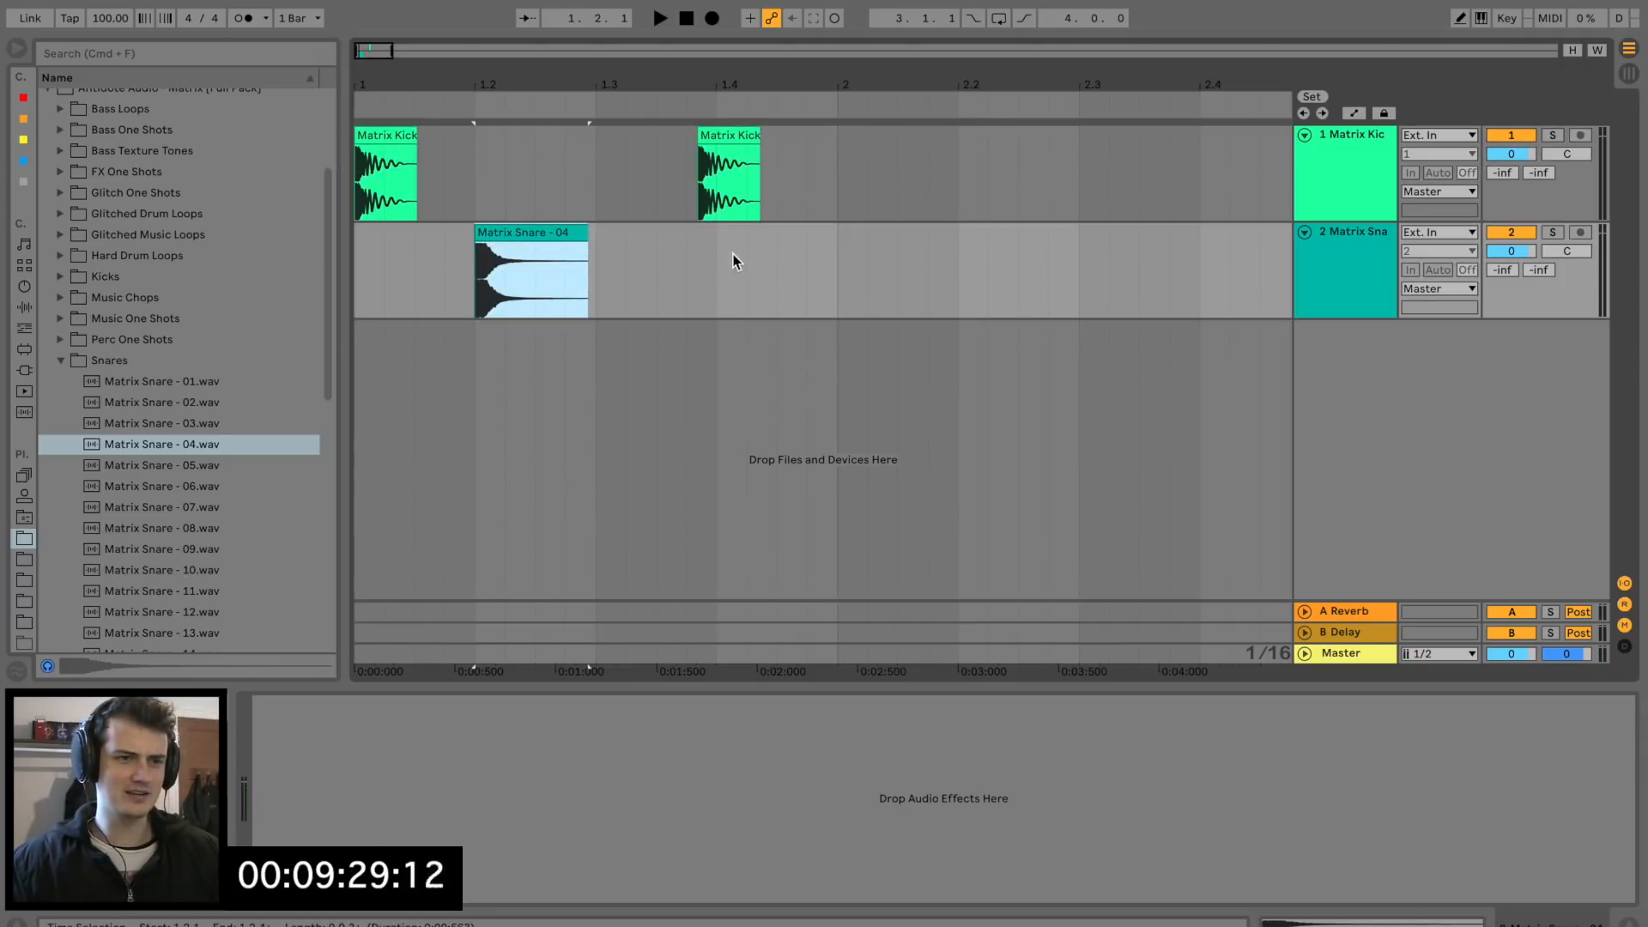
left_click(711, 271)
key("super+v")
key("minus")
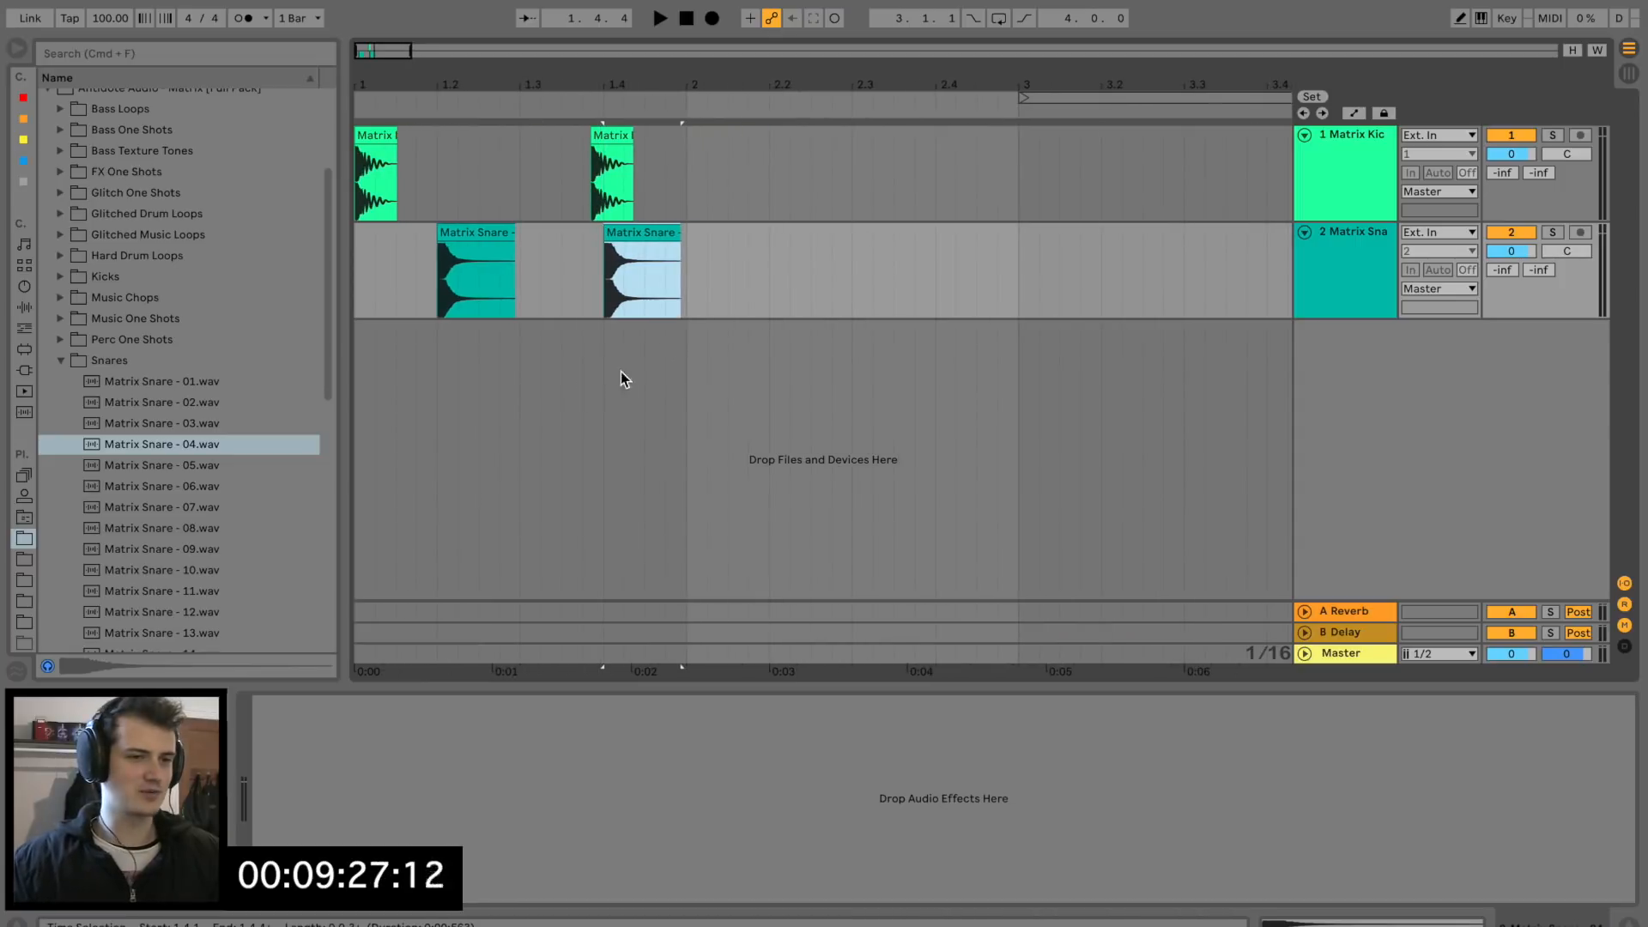
Duplicate the one-bar kick and snare pattern twice so it fills bars 2 and 3.
key("super+a")
key("super+d")
key("super+d")
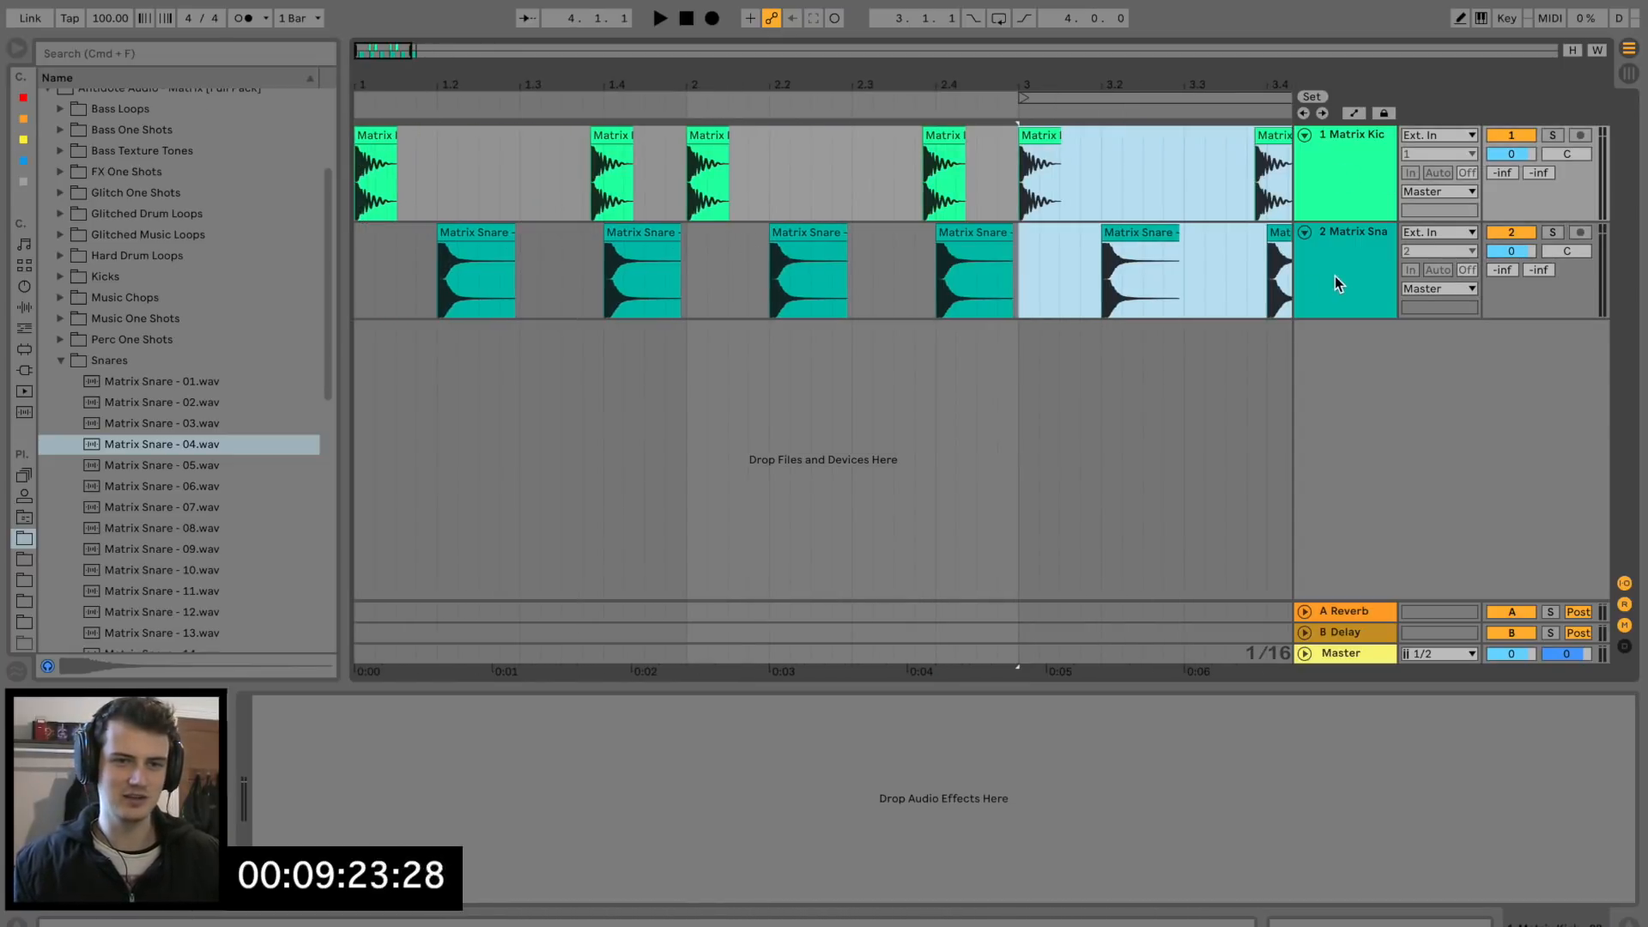
Add a MIDI track below the snare, create an empty one-bar clip in bar 1 and enlarge its note editor.
left_click(1333, 276)
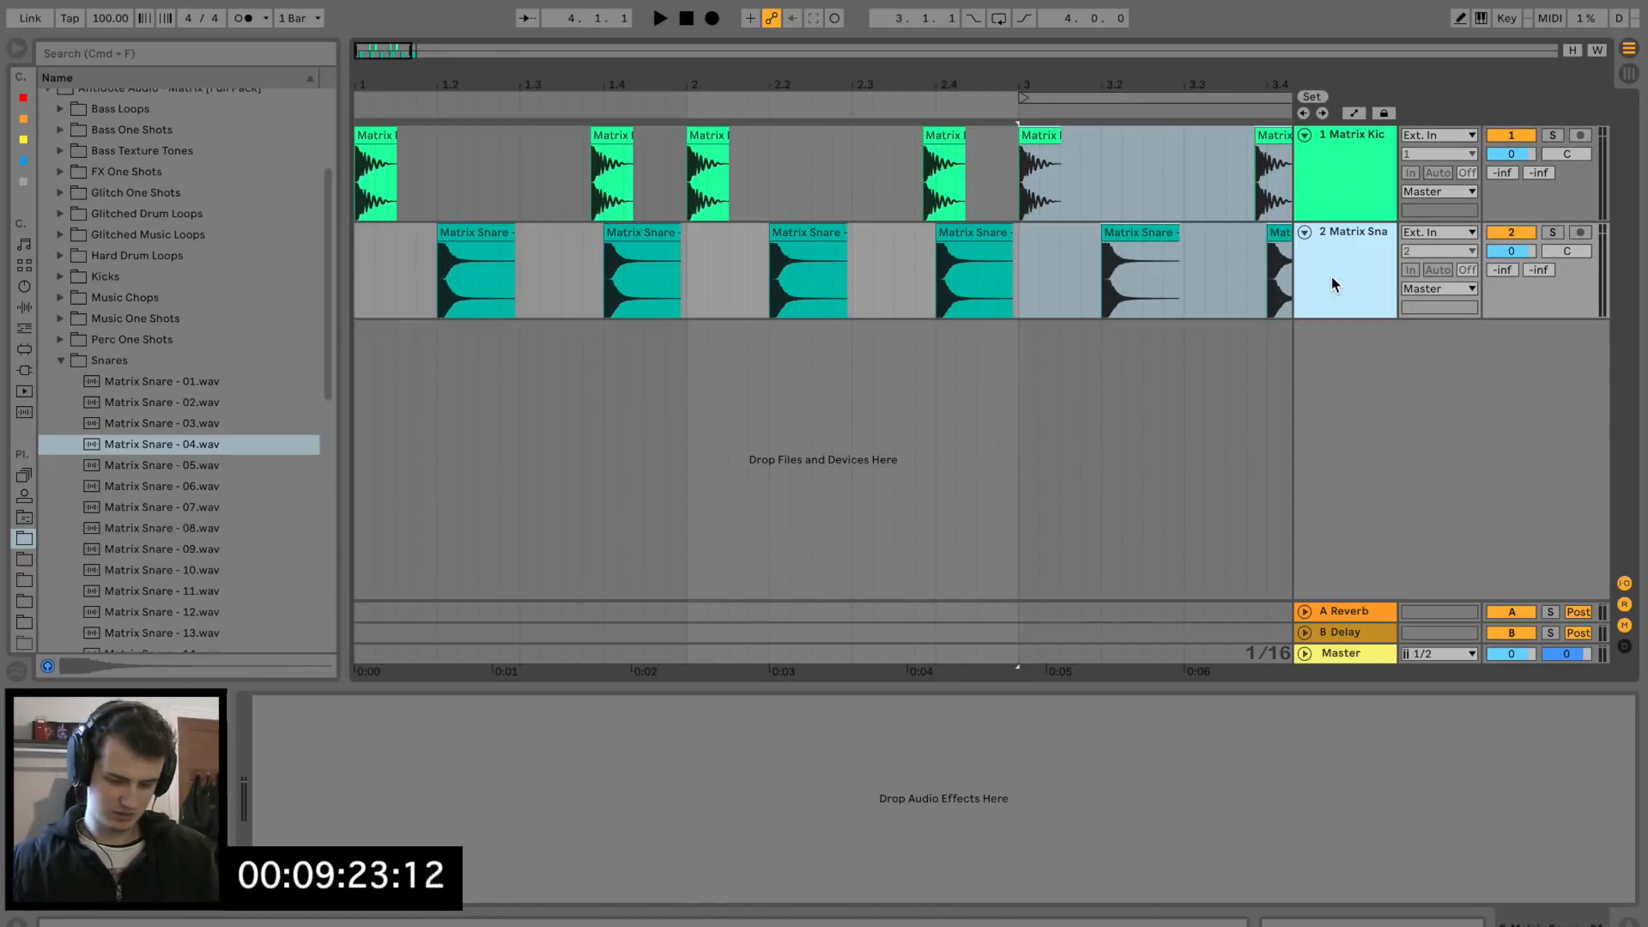
key("super+shift+t")
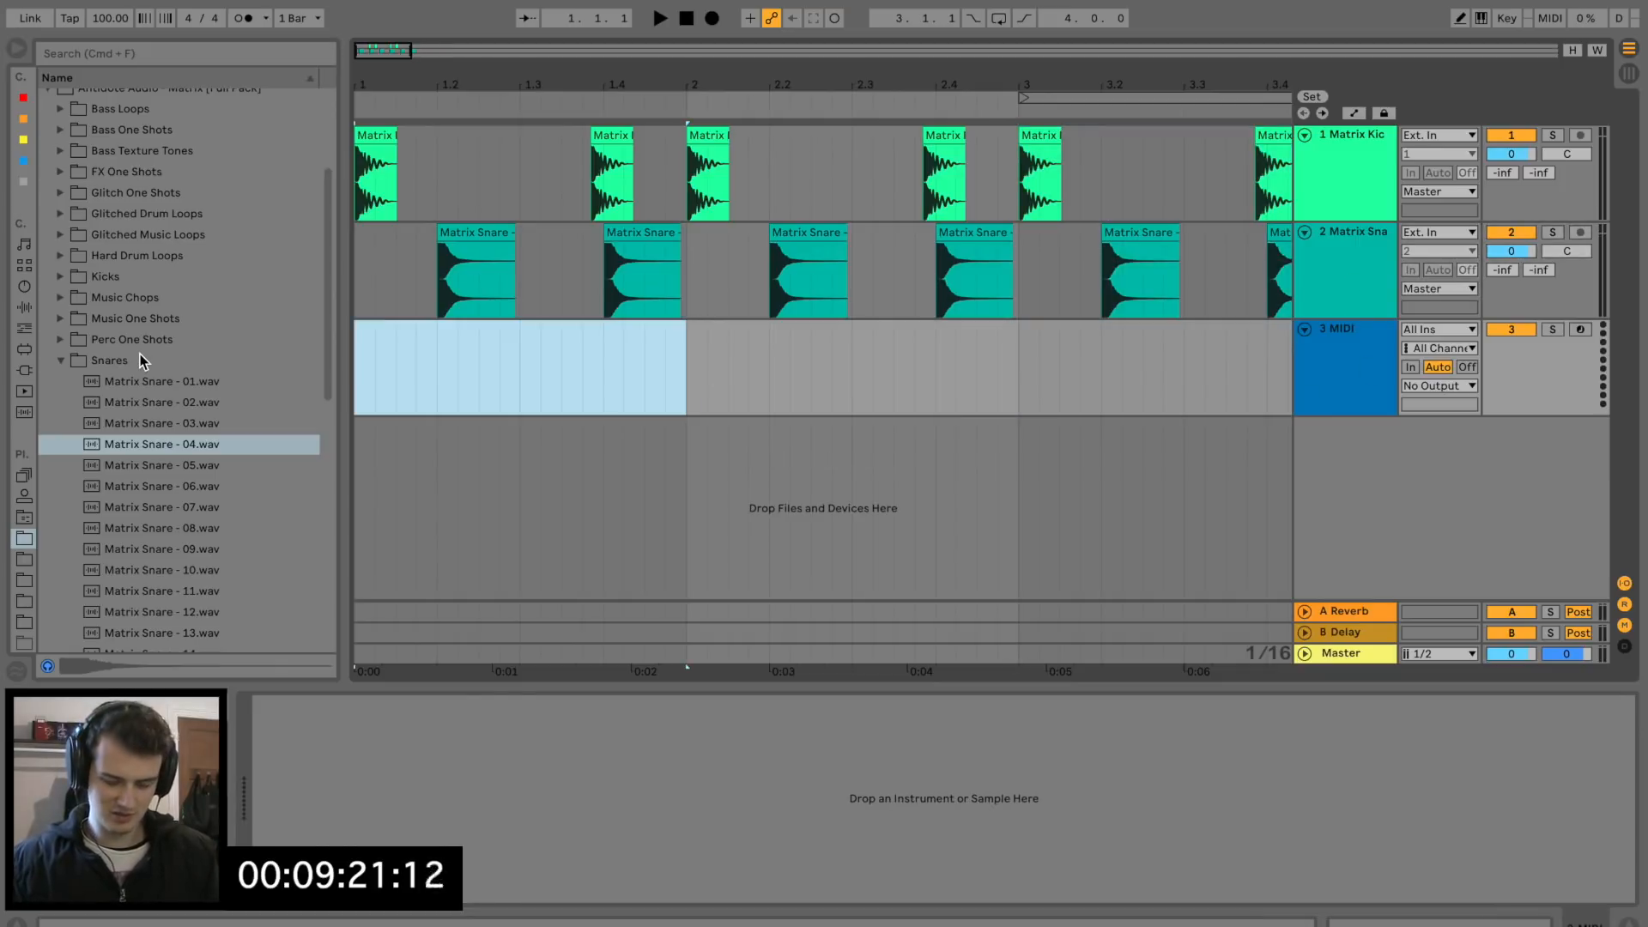
key("super+shift+m")
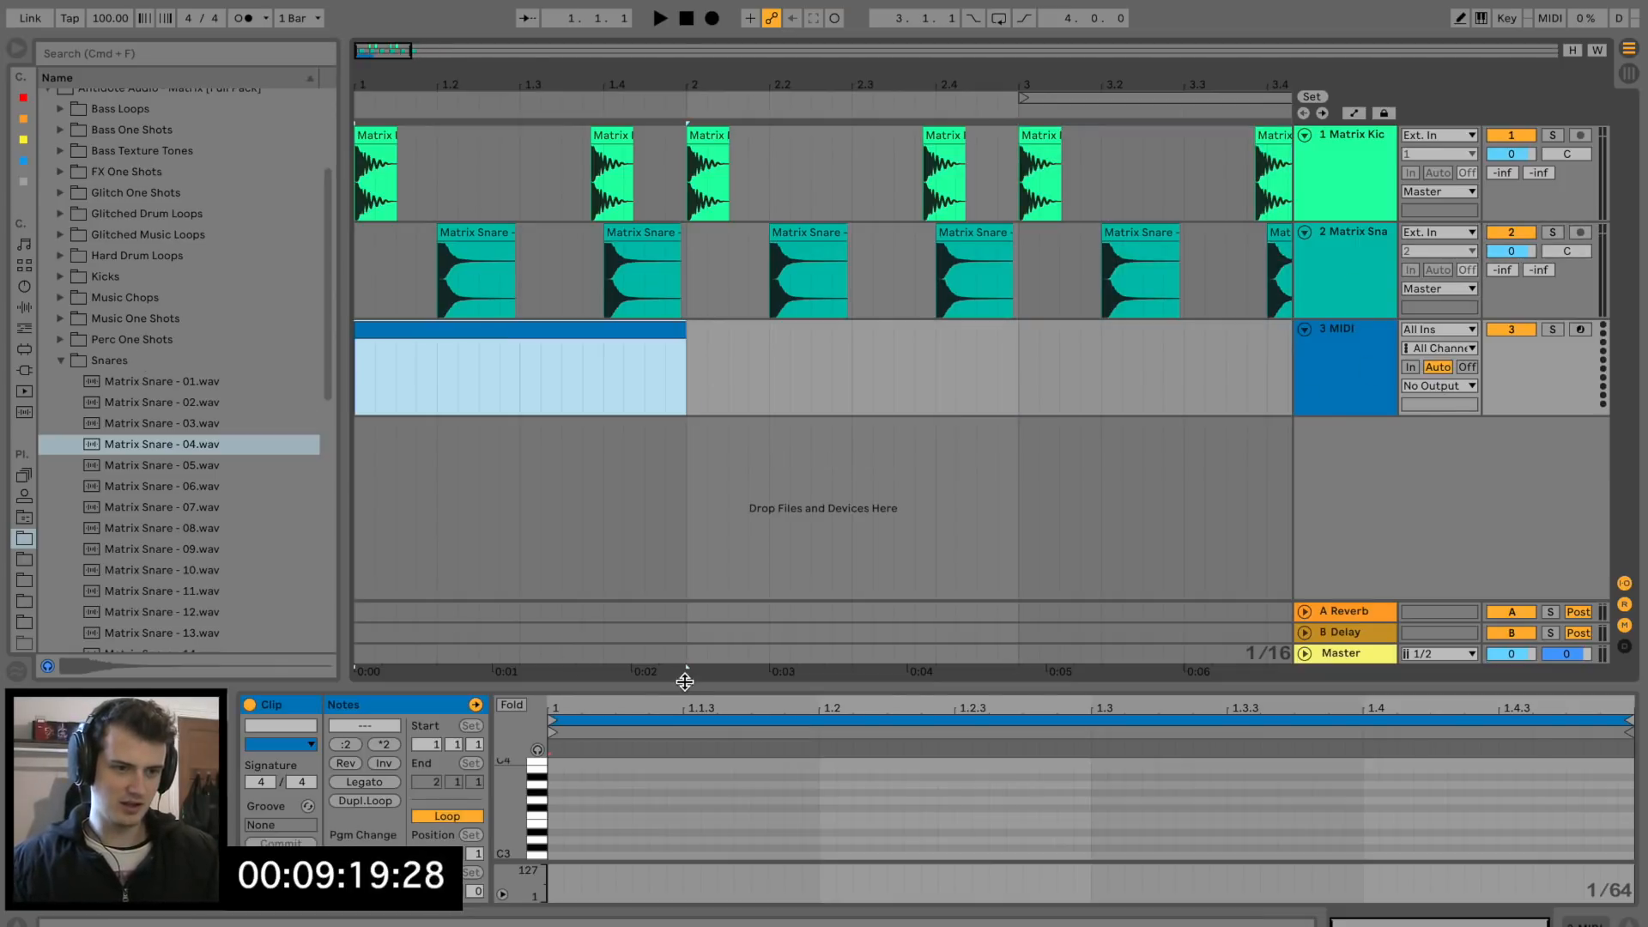
left_click_drag(684, 680, 684, 525)
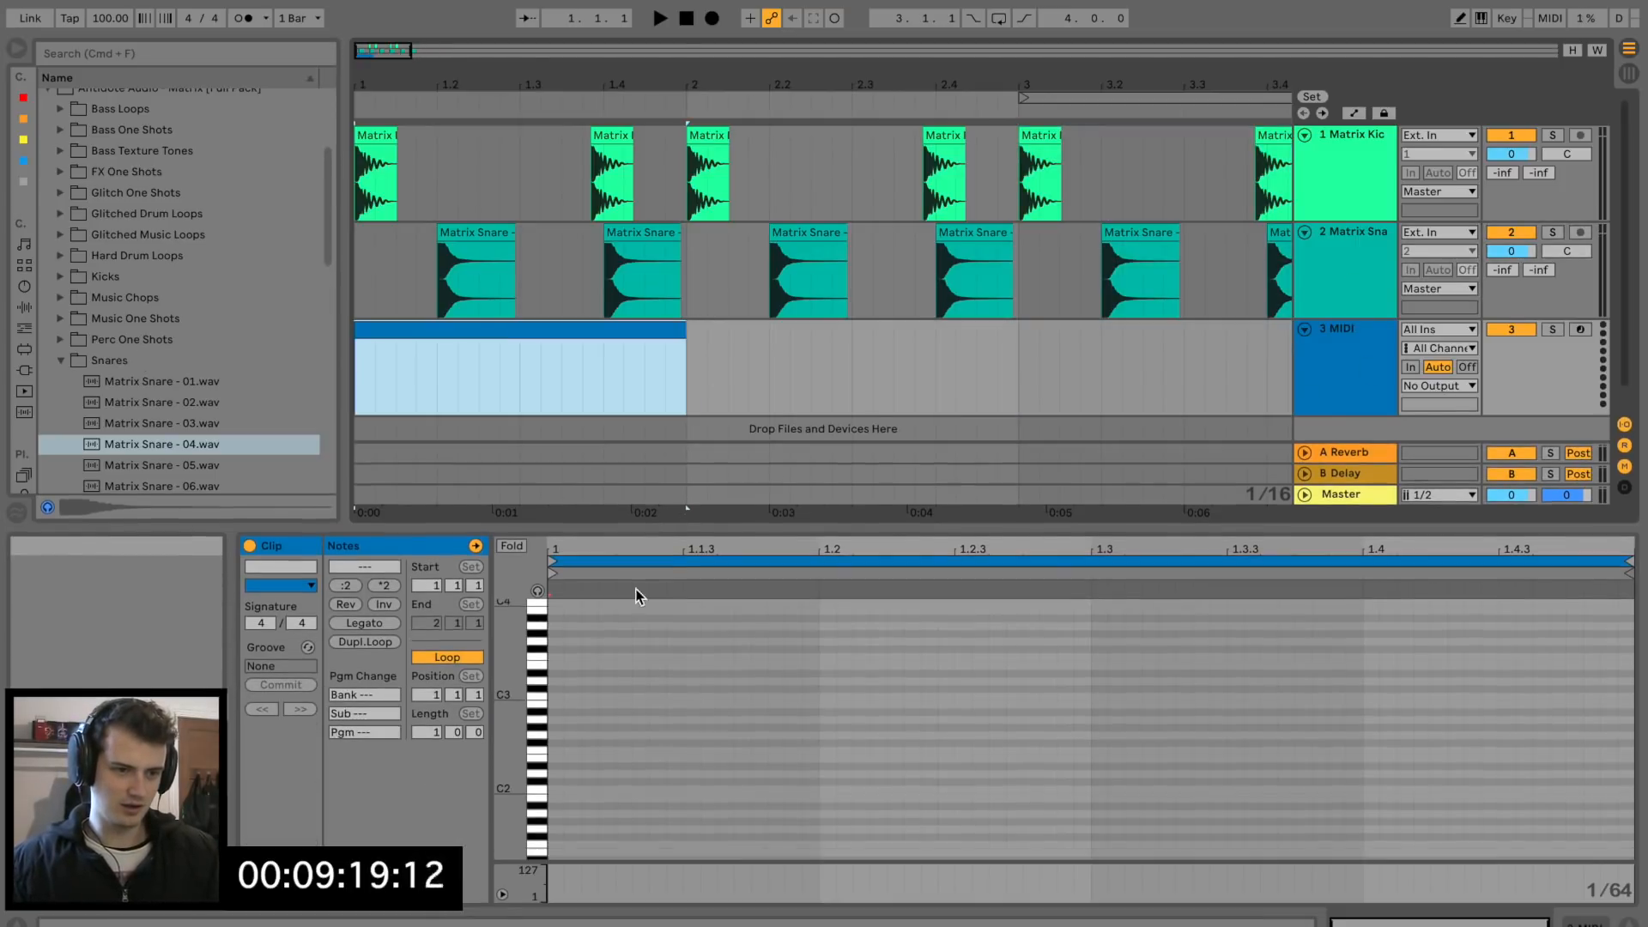
Fill the one-bar MIDI clip with C#3 notes on every sixteenth, each shortened to a thirty-second note.
double_click(557, 689)
left_click_drag(562, 689, 616, 687)
key("super+d")
key("super+d")
key("super+d")
key("super+a")
key("super+d")
key("super+d")
key("super+d")
key("super+a")
key("shift+Left")
key("shift+Left")
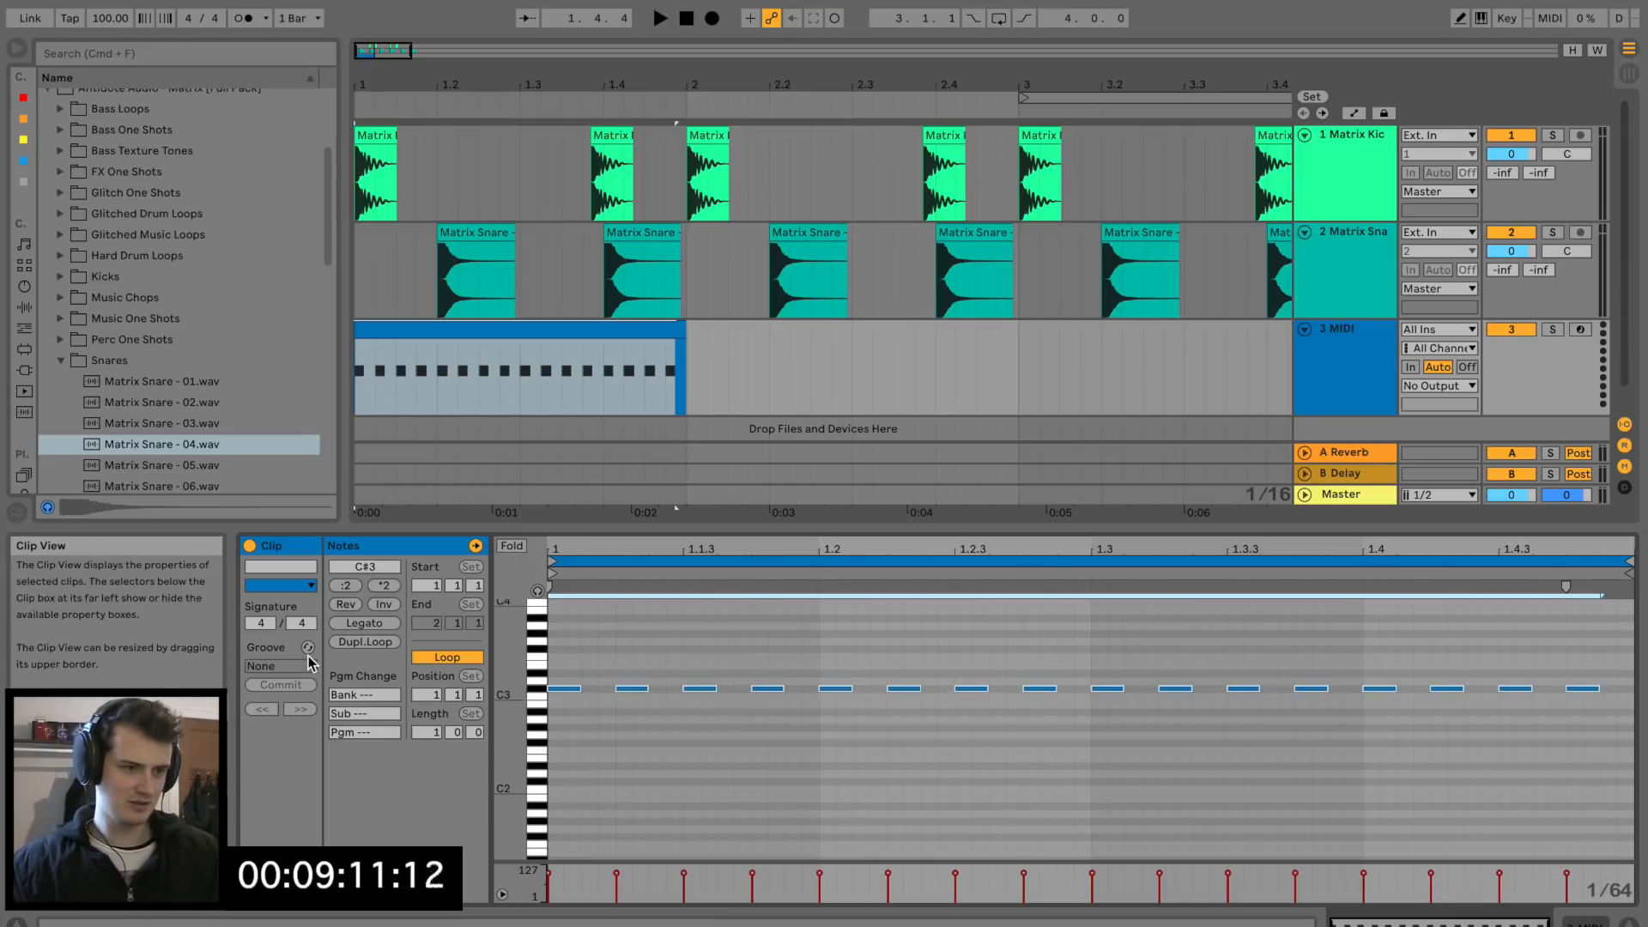
Apply the Swing 16-75.agr groove to the MIDI clip and commit it to the notes.
left_click(307, 646)
left_click(74, 372)
scroll(125, 399, "down", 4)
left_click(163, 404)
scroll(177, 417, "down", 3)
left_click(179, 417)
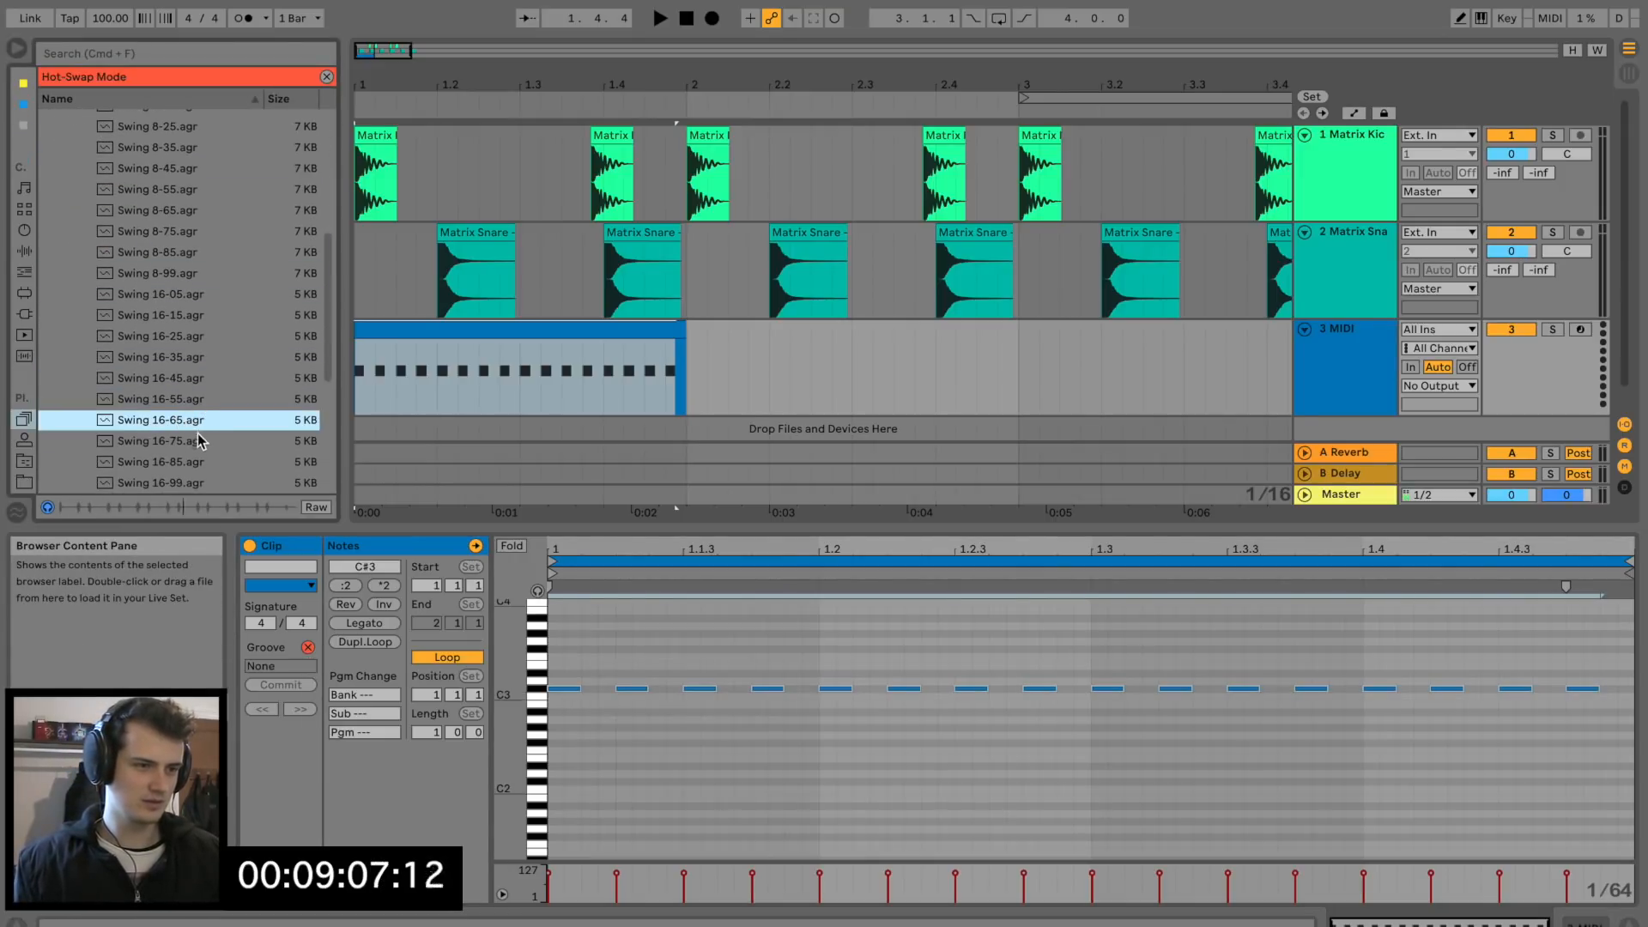
scroll(200, 431, "down", 1)
left_click(203, 421)
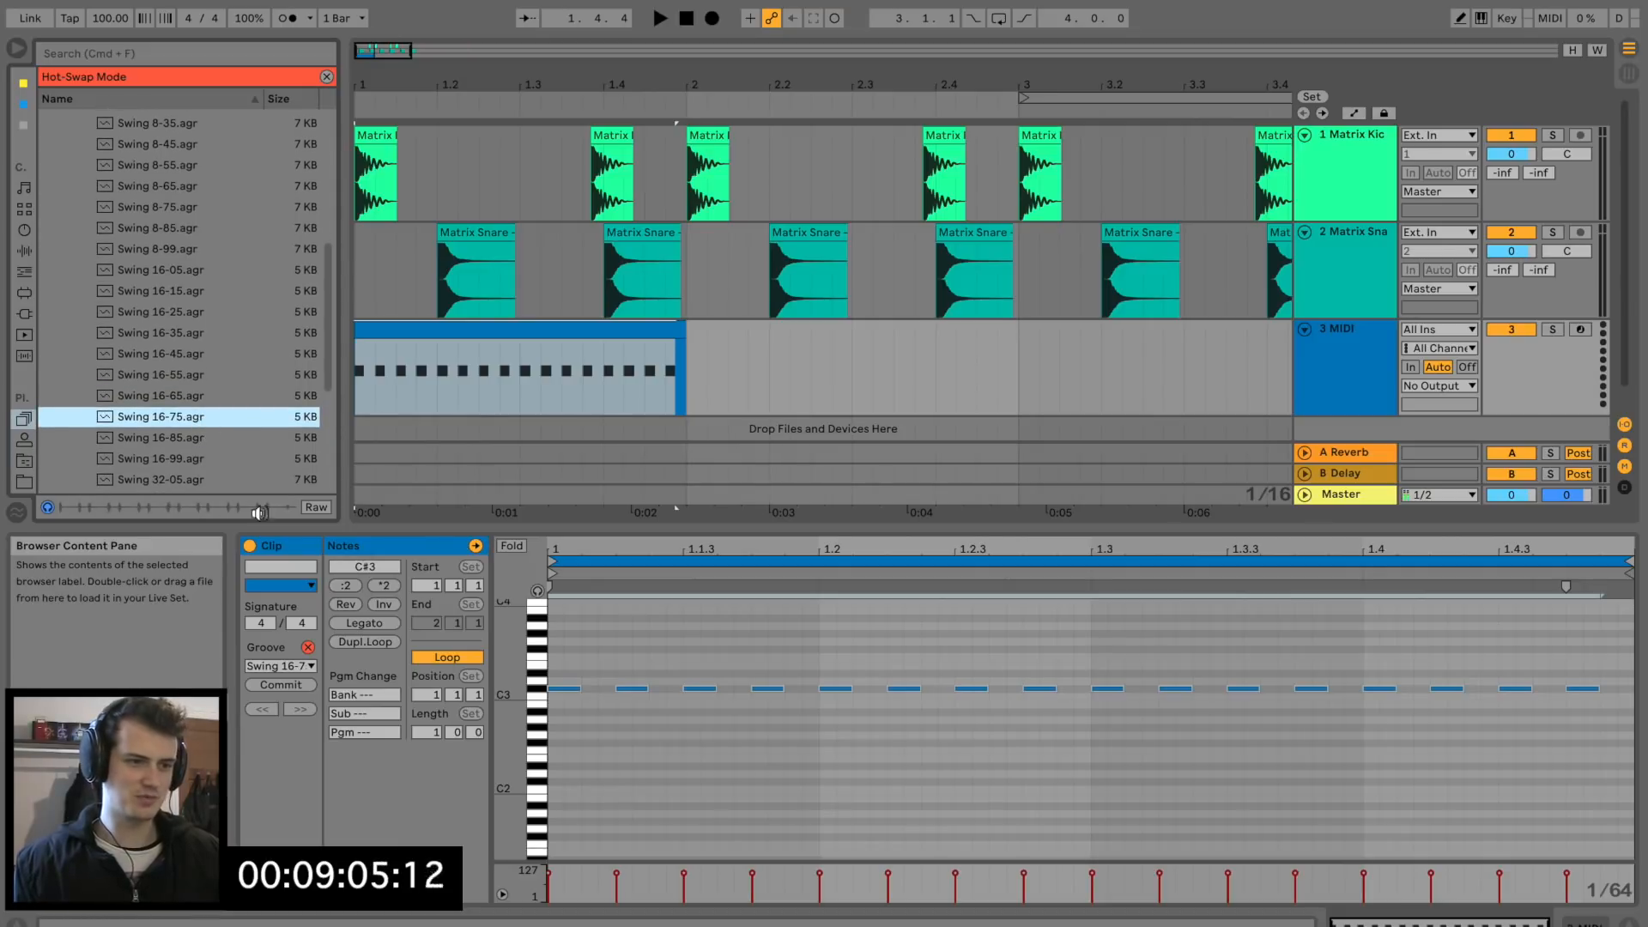
left_click(281, 684)
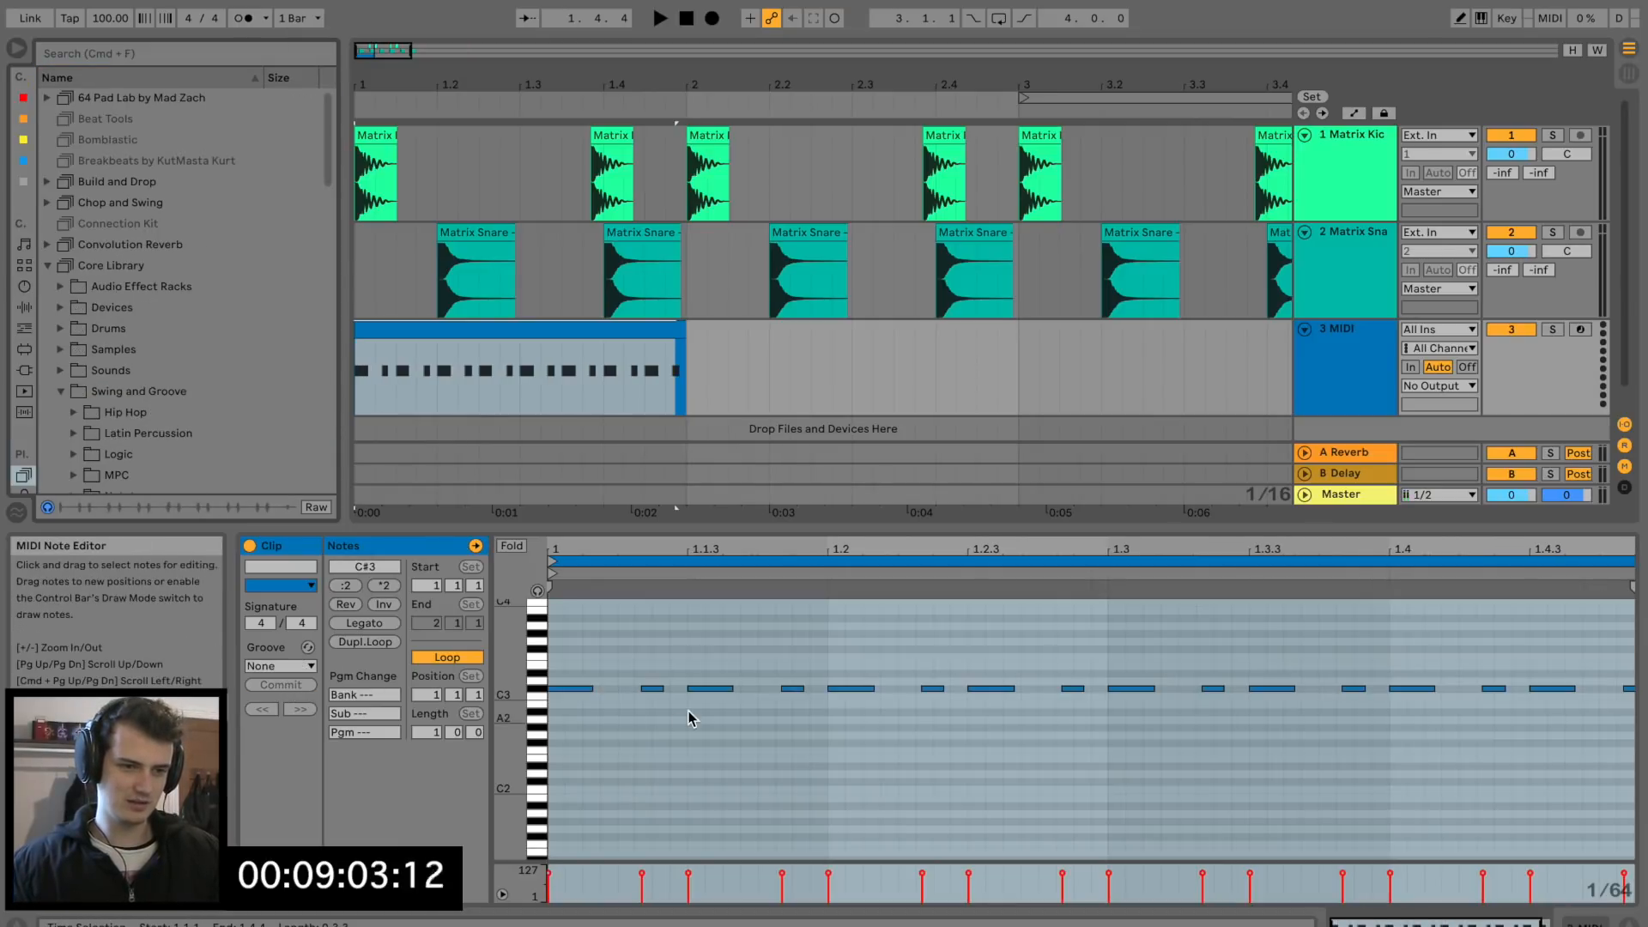
Nudge the second kick in bar 1 into line with the swung MIDI note just before beat 1.4.
left_click(526, 327)
left_click_drag(480, 84, 480, 189)
left_click(435, 364)
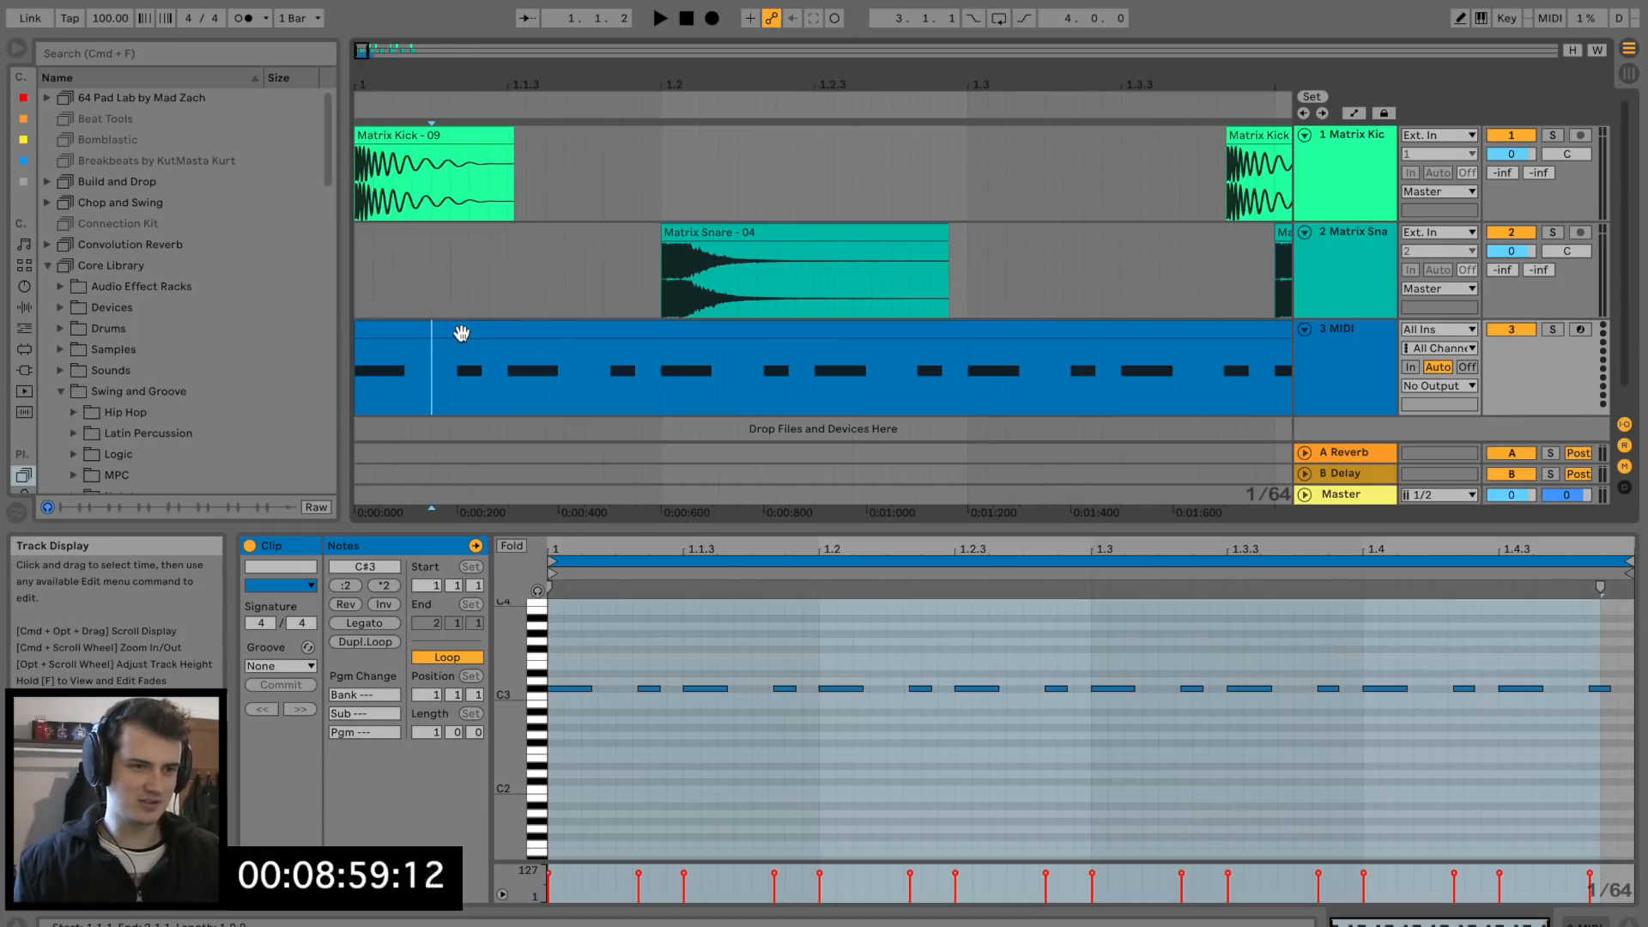
left_click(473, 330)
scroll(505, 331, "right", 7)
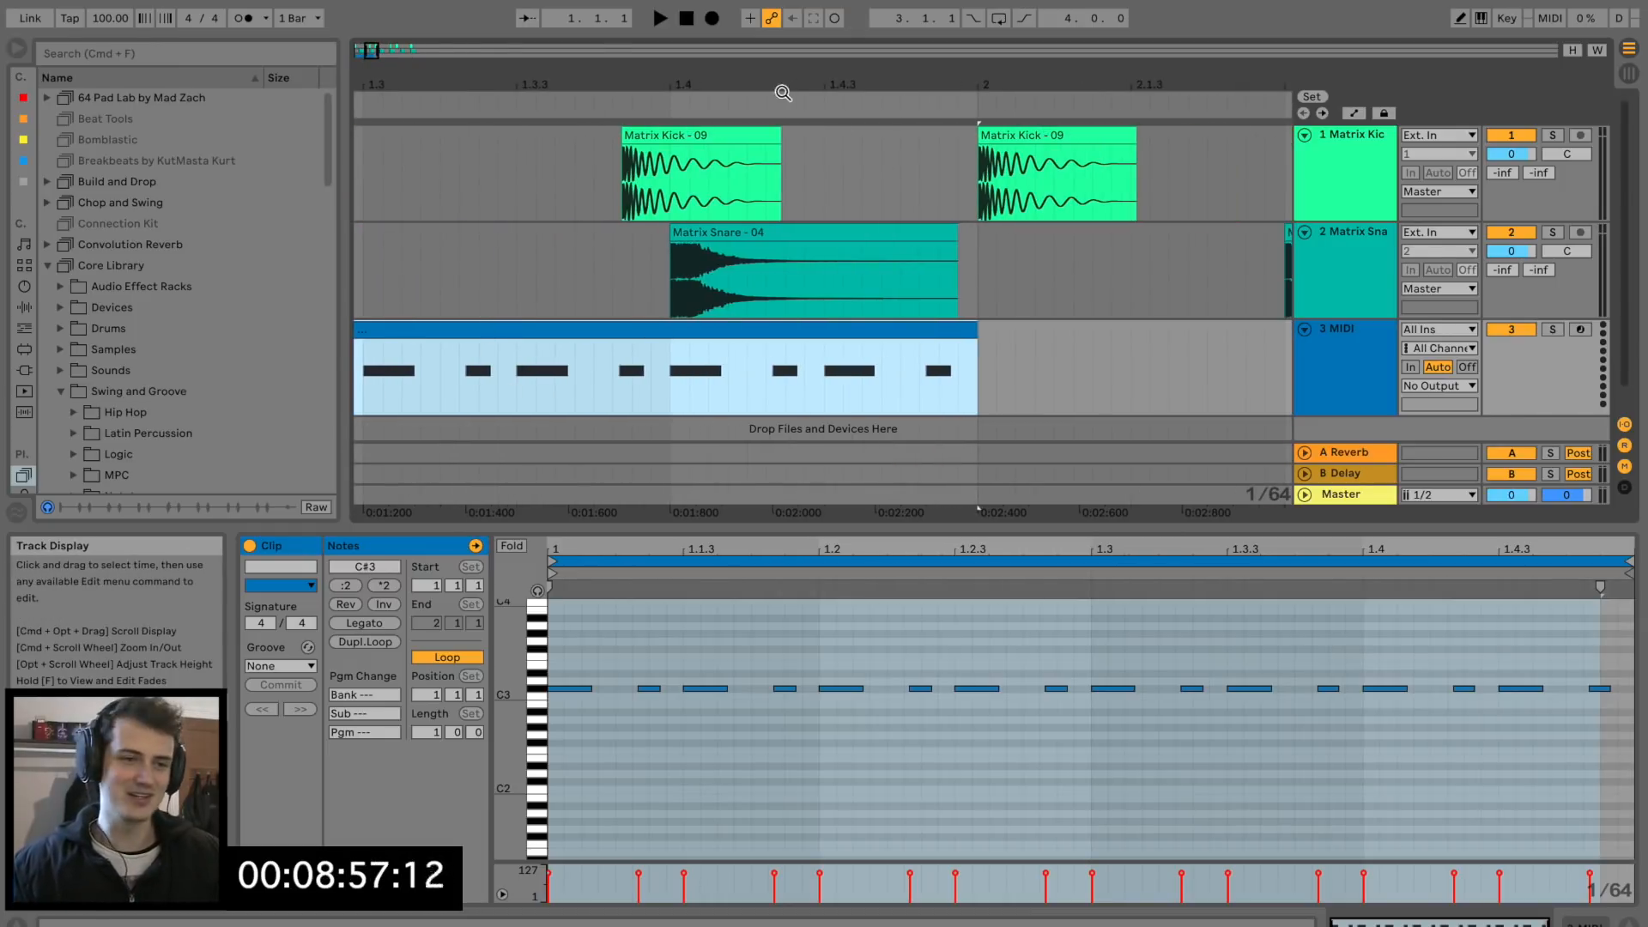
left_click(652, 137)
left_click_drag(652, 137, 649, 138)
Delete the kick clips after bar 1 and play the arrangement from the start.
left_click_drag(697, 78, 697, 12)
left_click_drag(1164, 167, 594, 172)
key("Delete")
left_click(376, 140)
key("space")
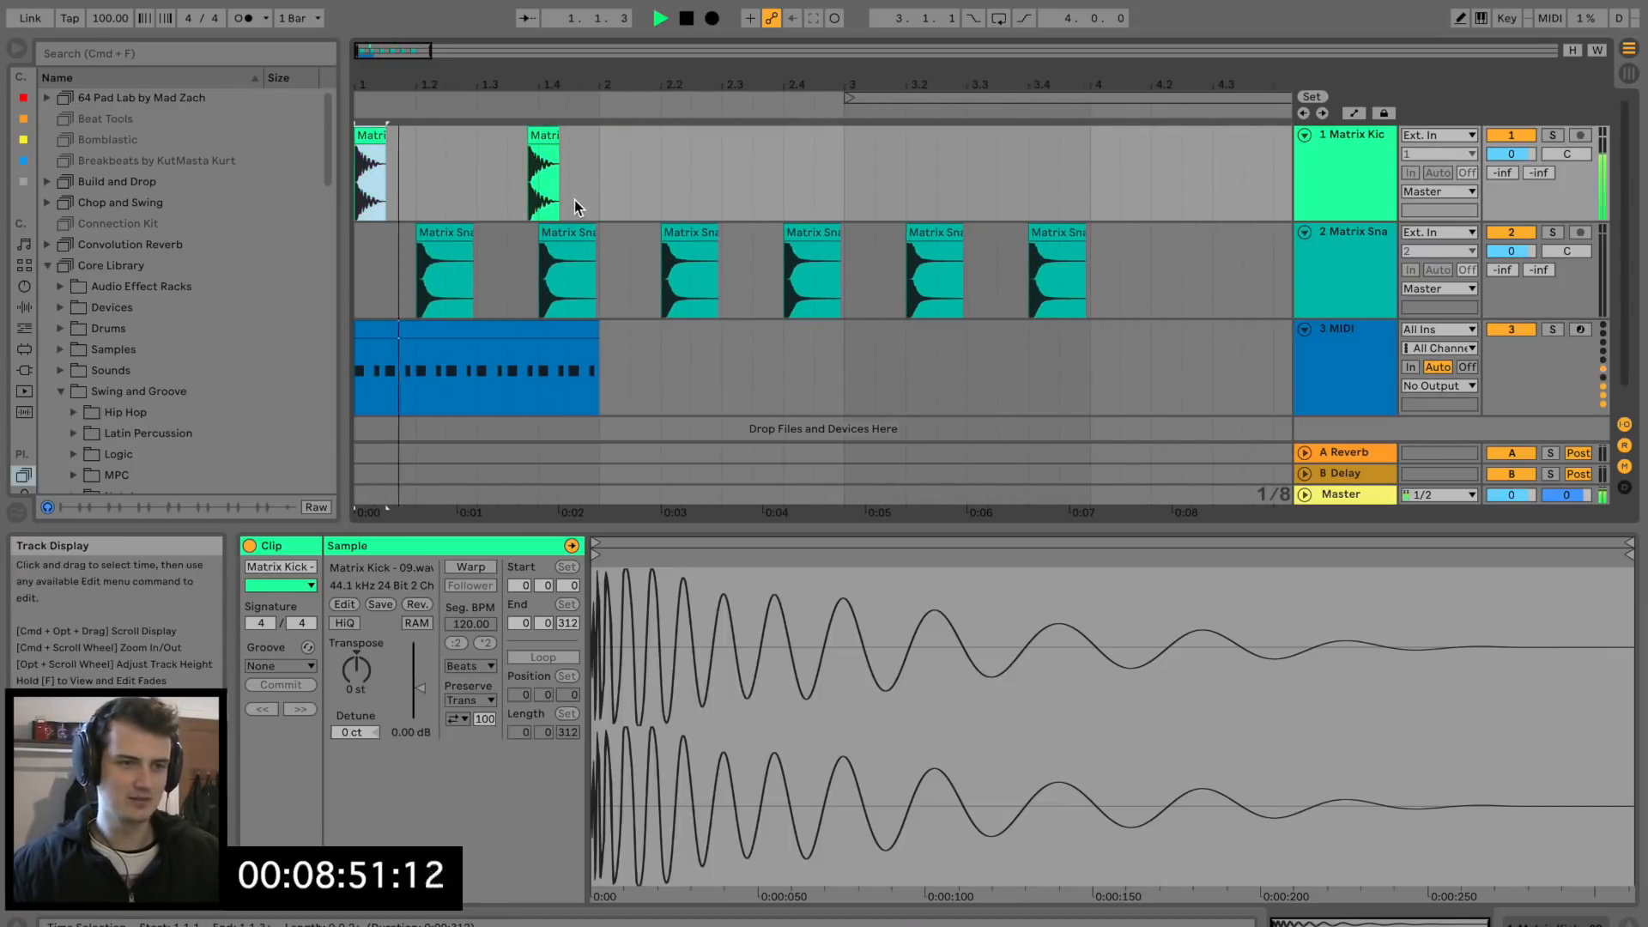
Duplicate bar 1's kicks into bar 2, and add a second kick directly after bar 2's first one.
left_click_drag(604, 248, 266, 146)
key("super+d")
key("space")
left_click_drag(672, 76, 672, 107)
left_click(580, 135)
key("super+d")
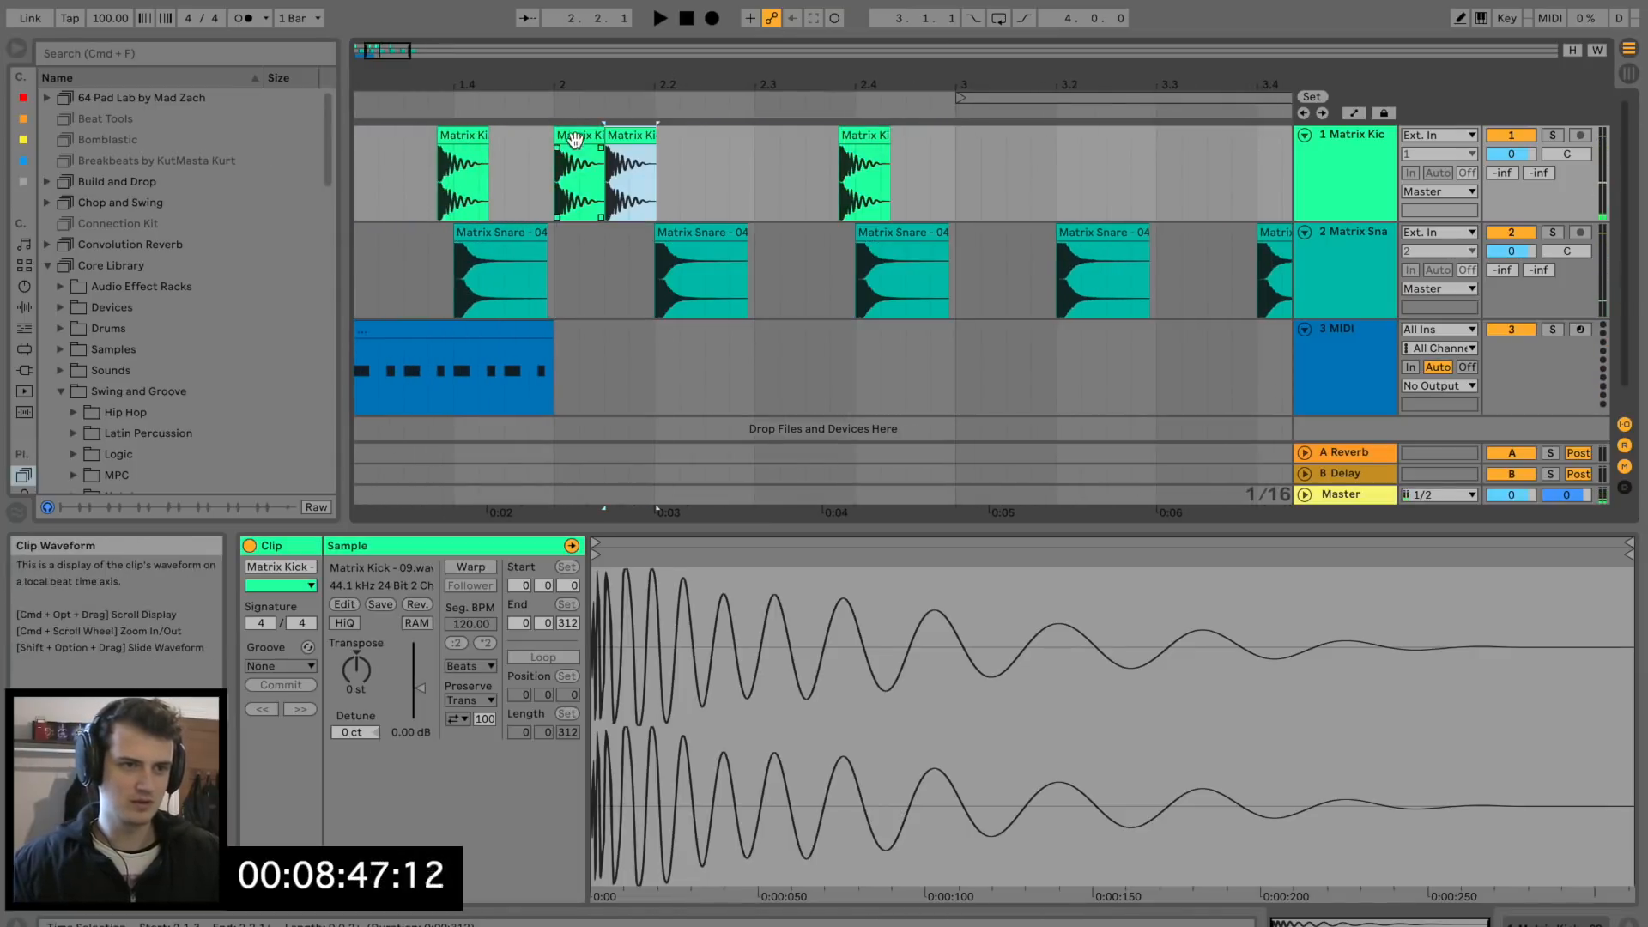
key("space")
Duplicate the one-bar MIDI clip into bars 2 and 3, and the bar 3 snares into bar 4.
left_click(525, 333)
key("super+d")
key("super+d")
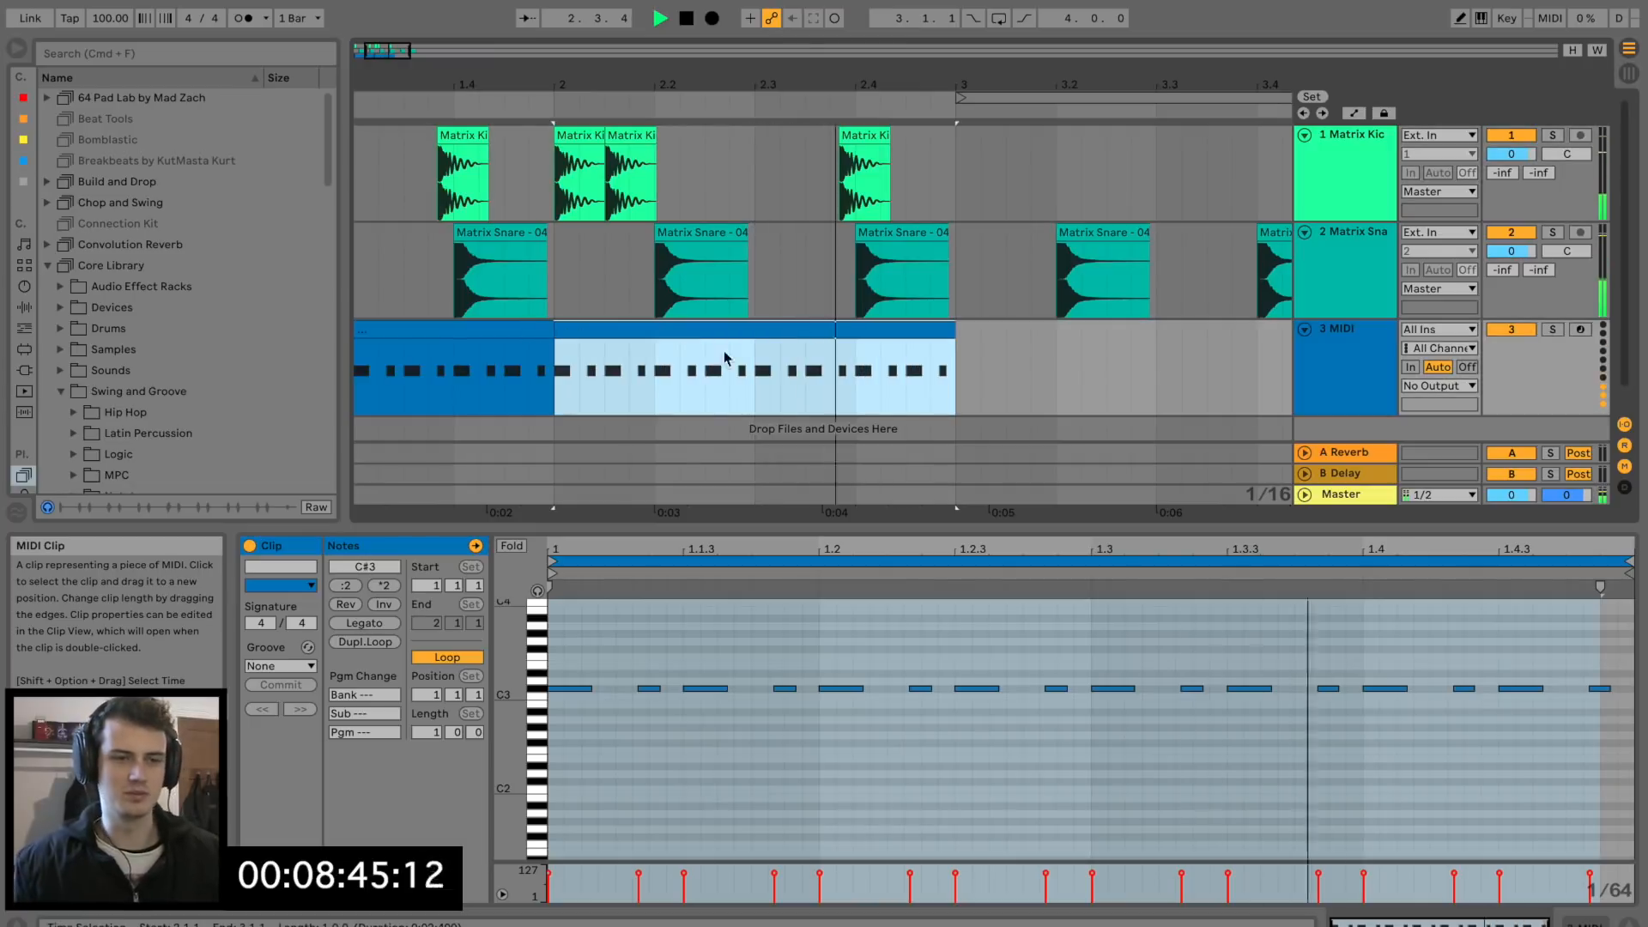
left_click_drag(990, 84, 991, 39)
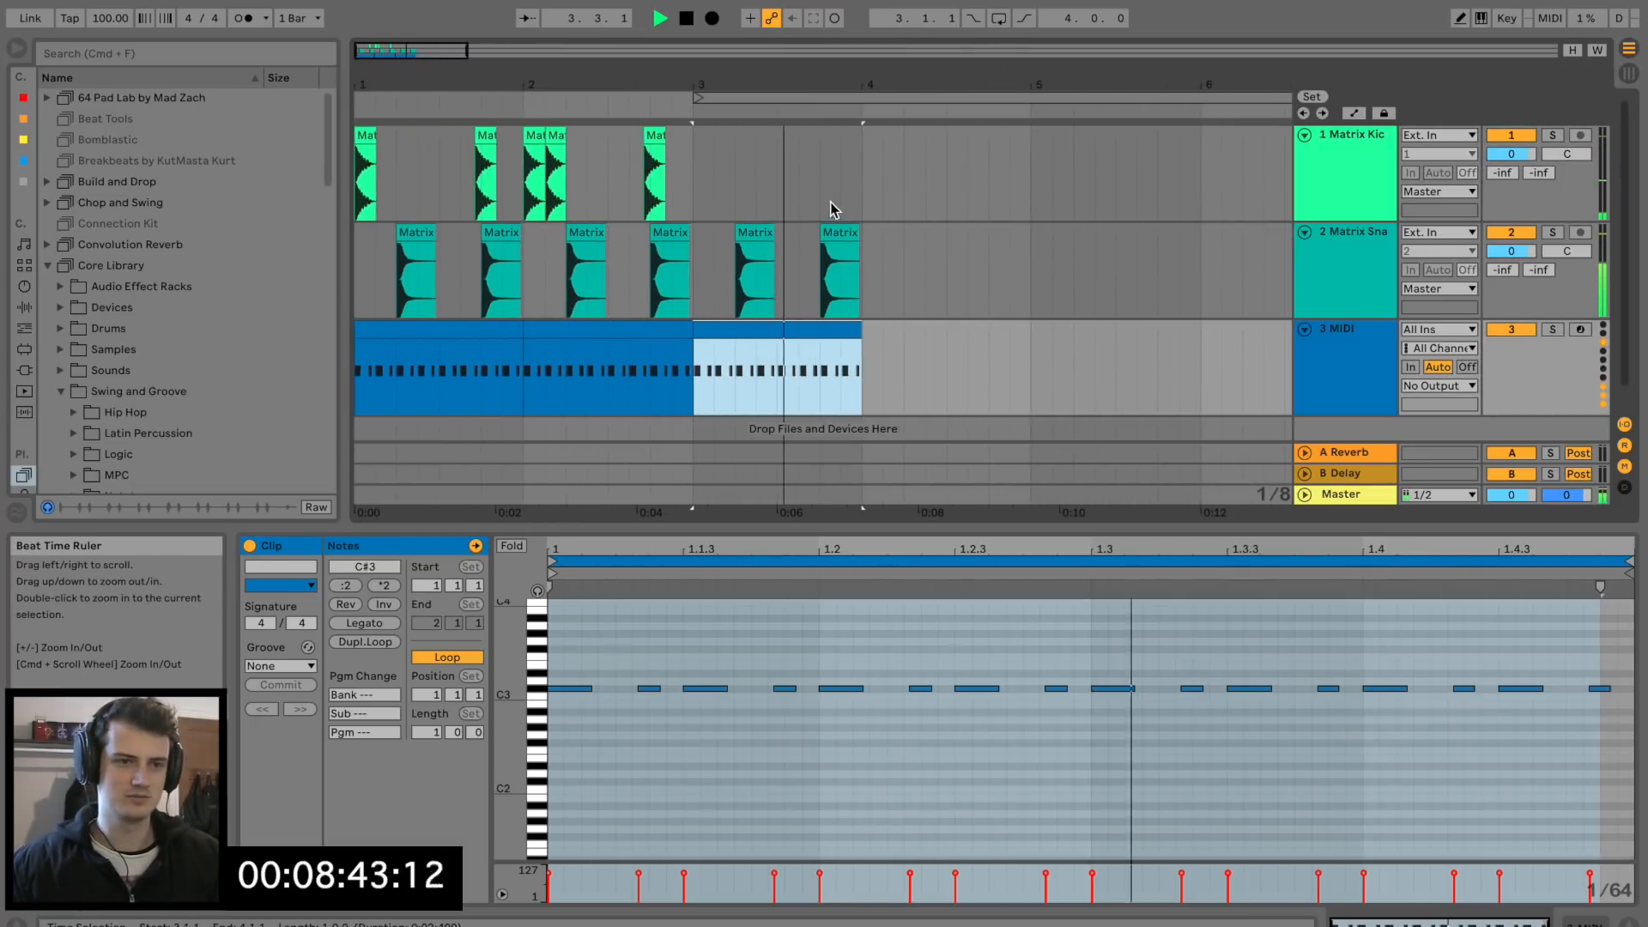
key("space")
left_click_drag(861, 250, 688, 260)
key("super+d")
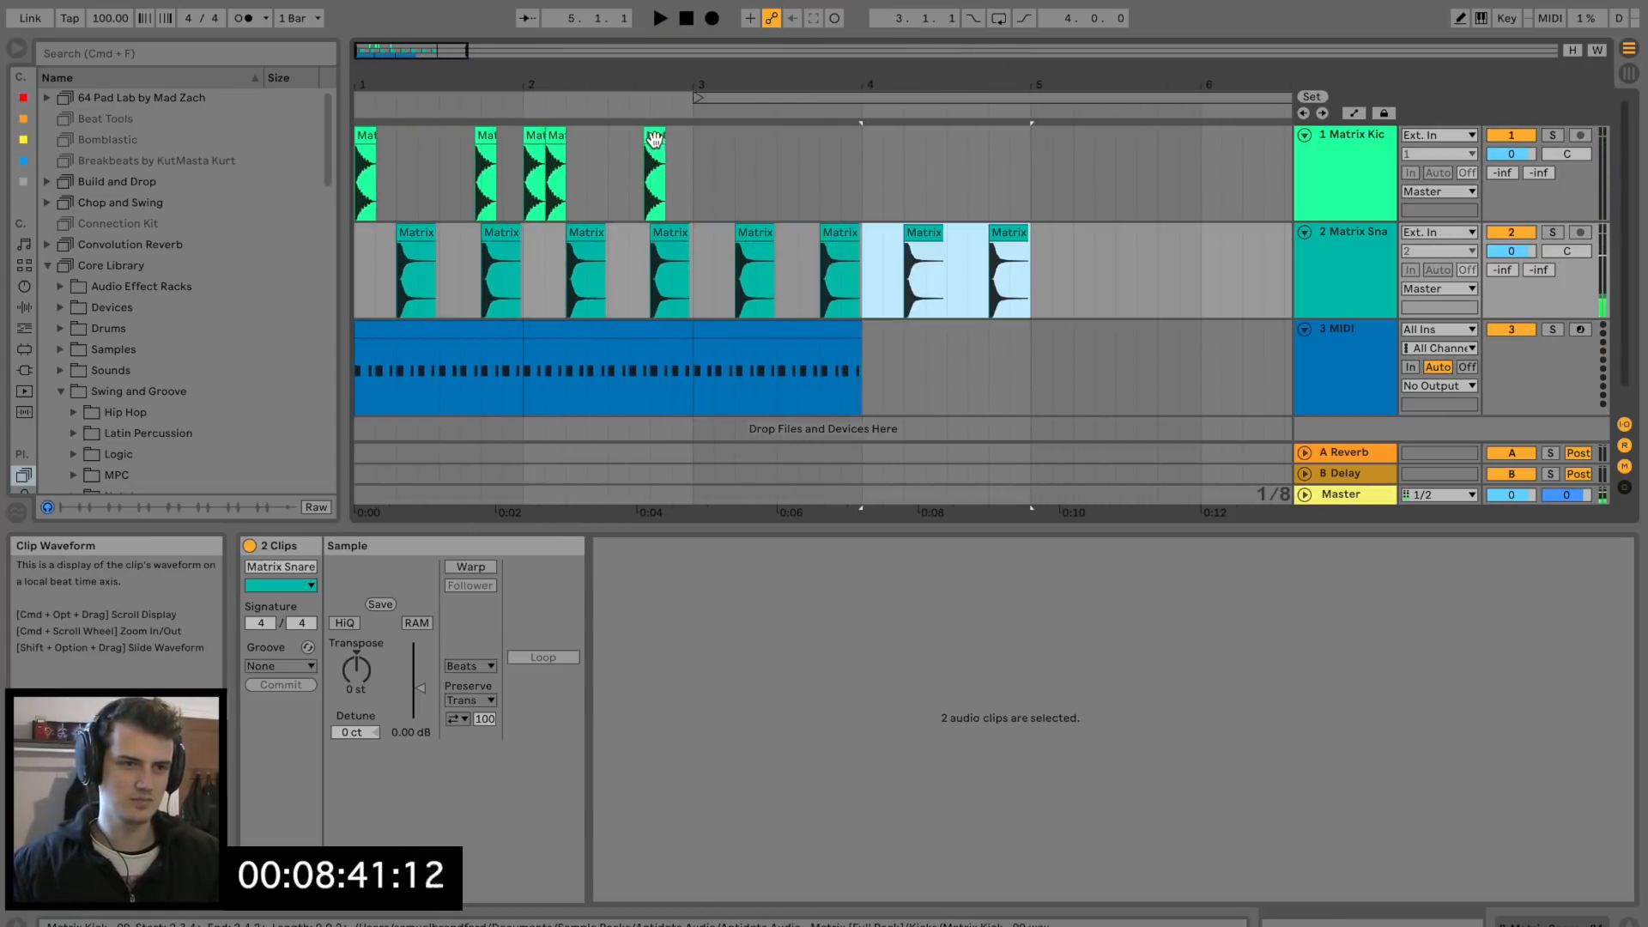
Copy the last kick of bar 2 to the start of bar 3 and to beat 3.3.
left_click(654, 136)
key("super+c")
left_click(698, 166)
key("super+v")
left_click(770, 175)
key("super+v")
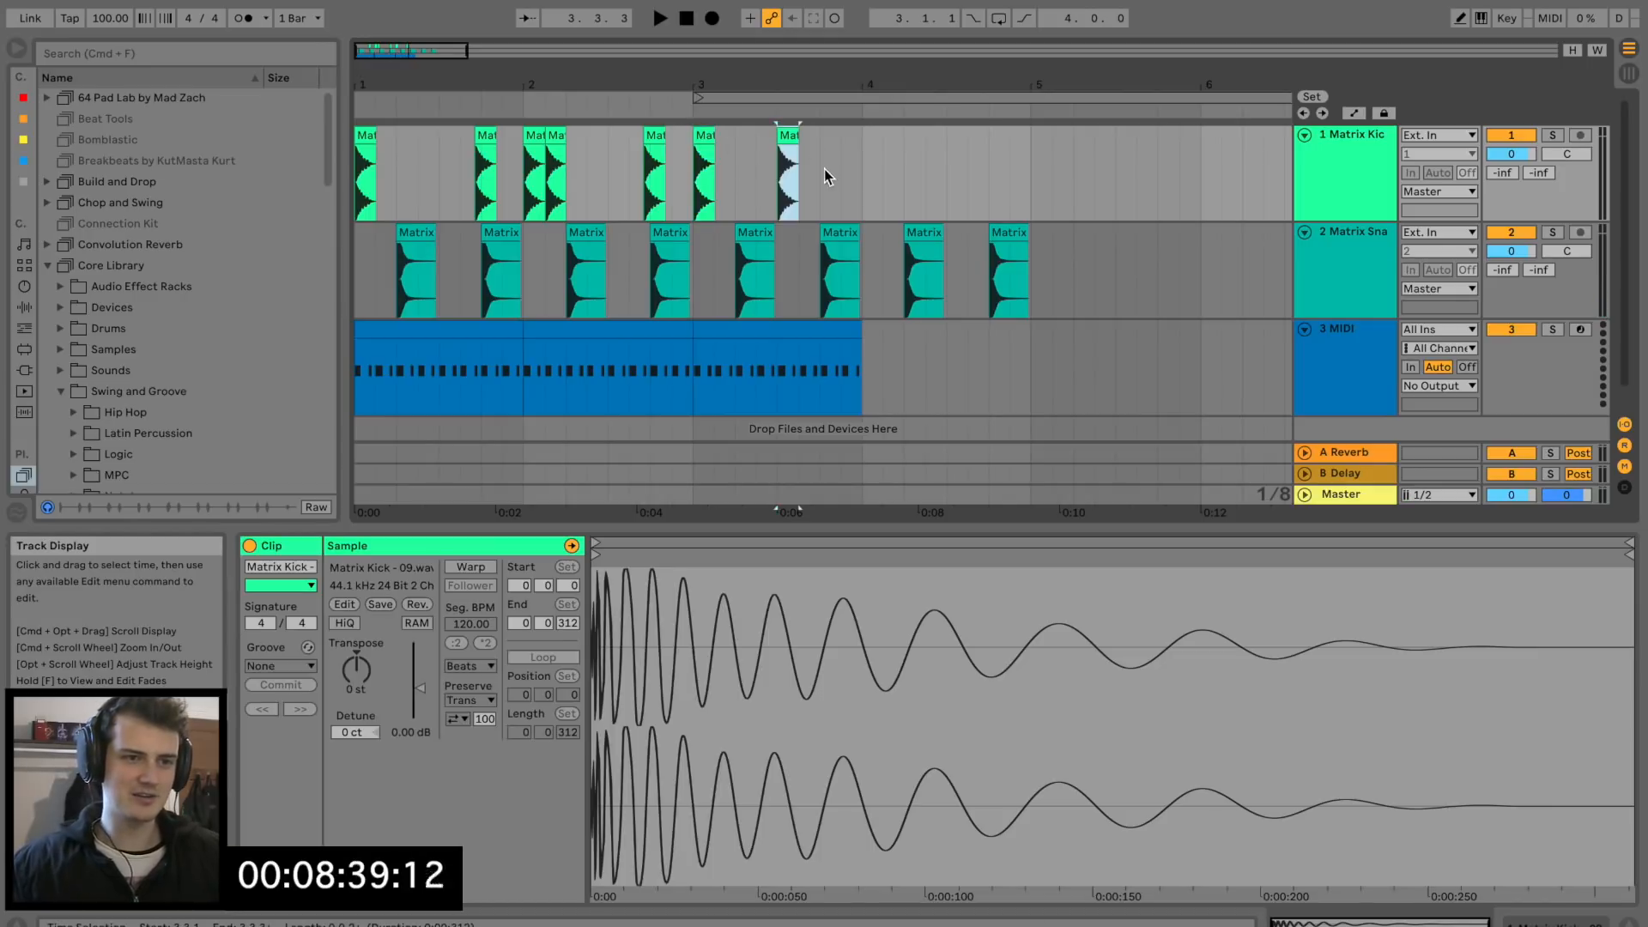
Group the kick and snare tracks and enlarge the arrangement area to show all tracks.
left_click_drag(740, 80, 636, 80)
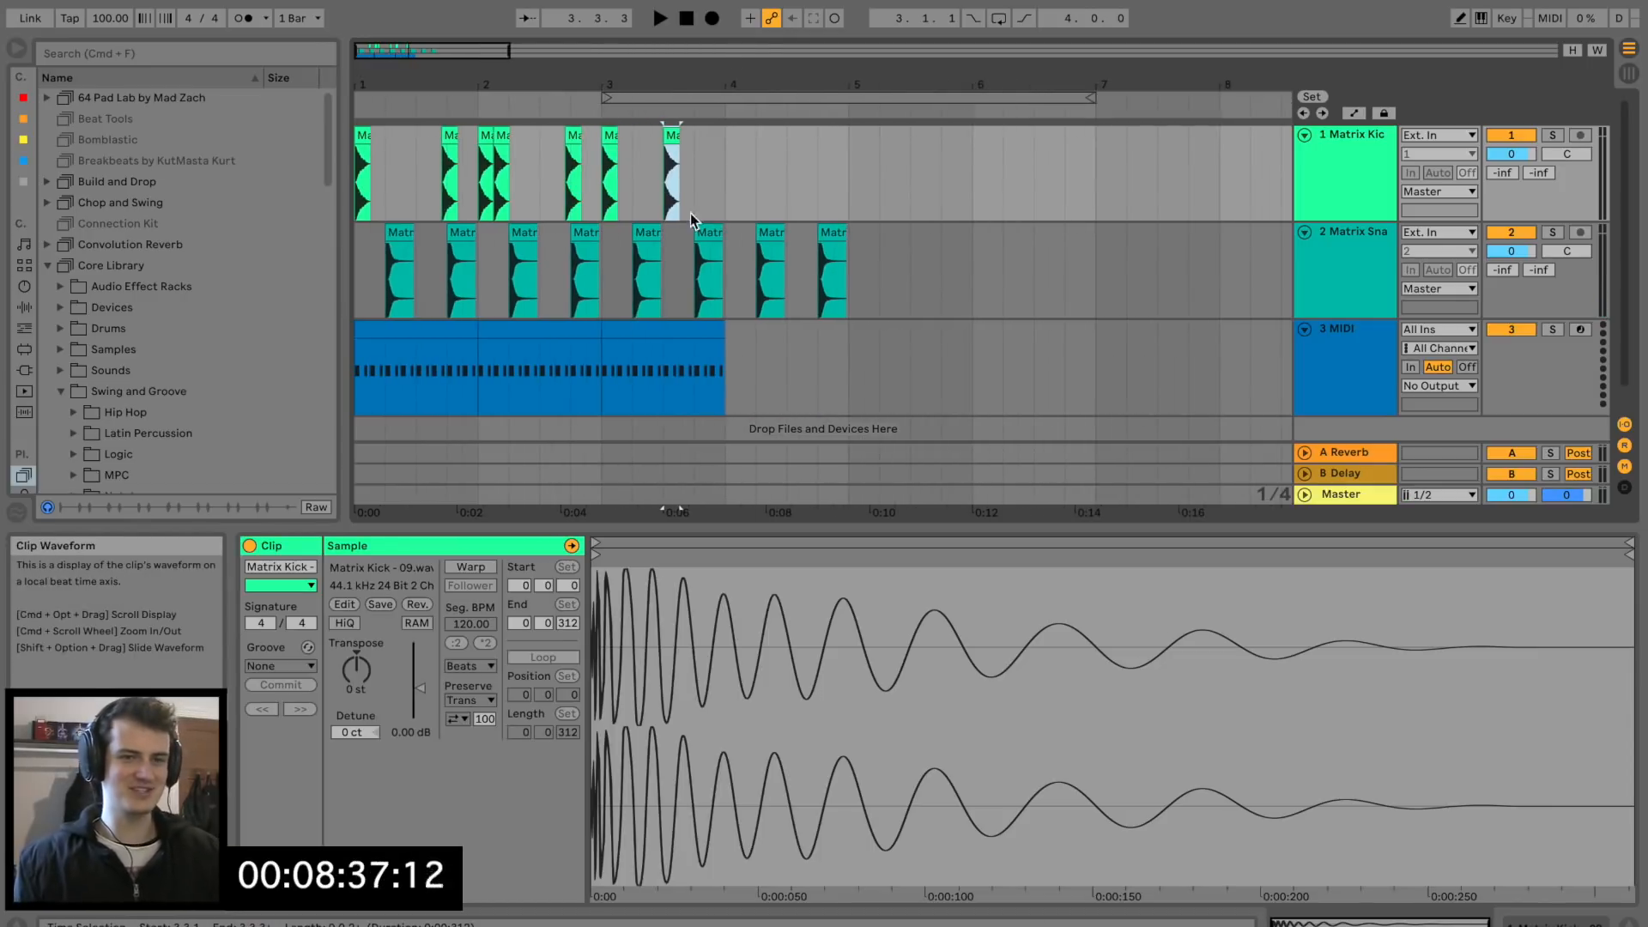
left_click(1335, 267)
left_click(1334, 209, "shift")
key("super+g")
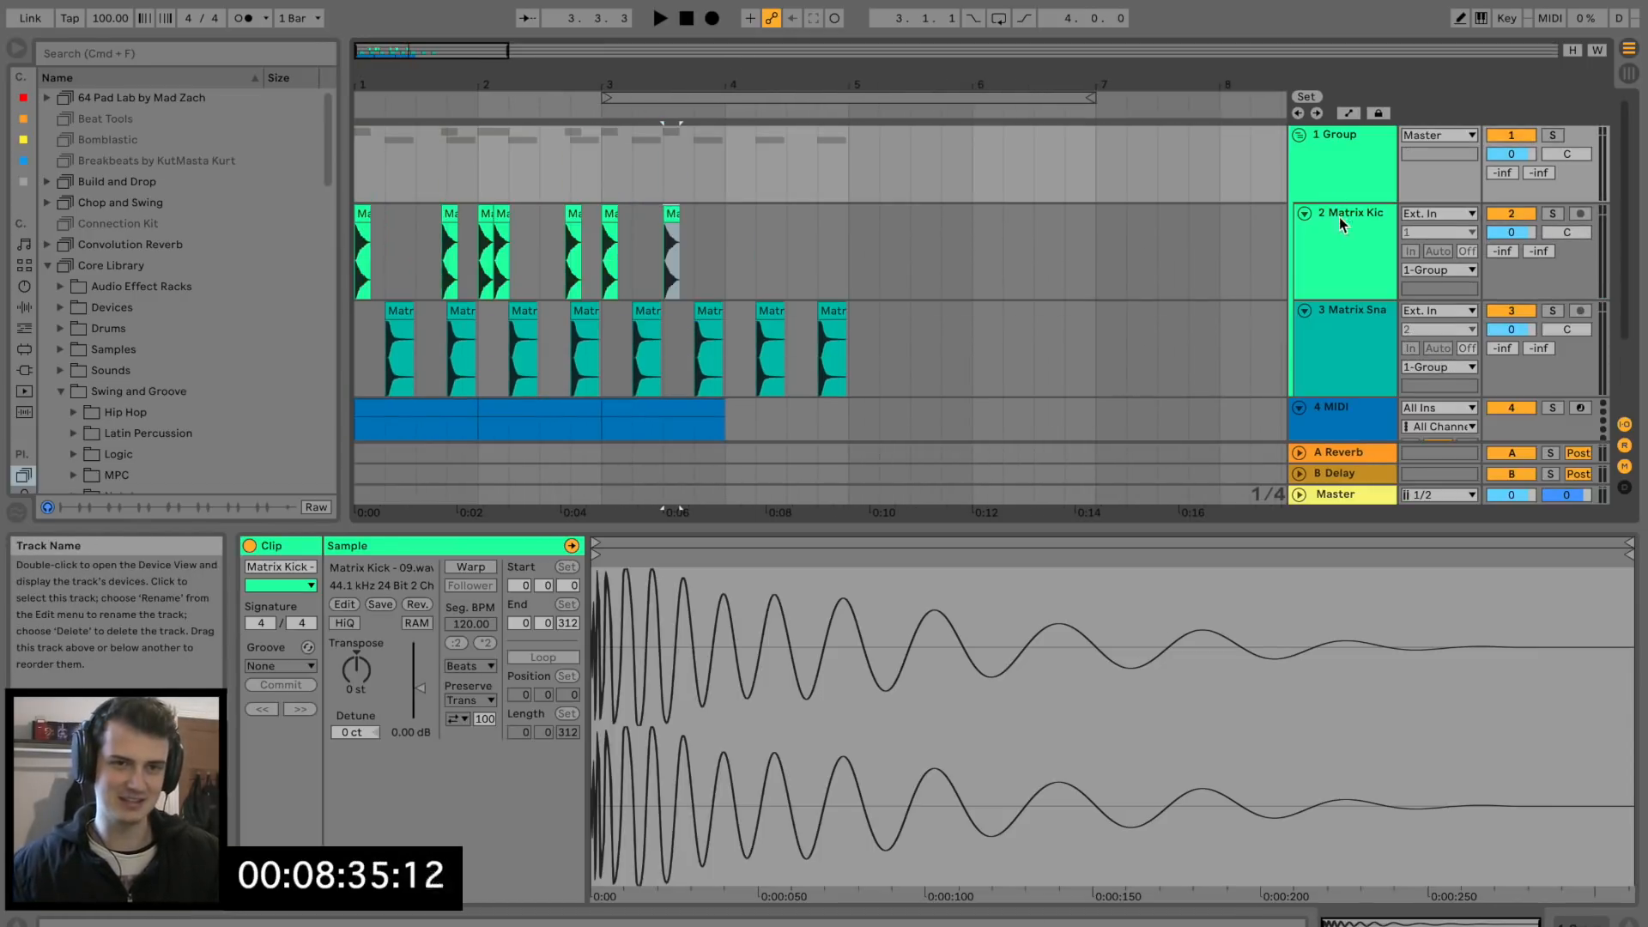
left_click_drag(1065, 538, 1065, 696)
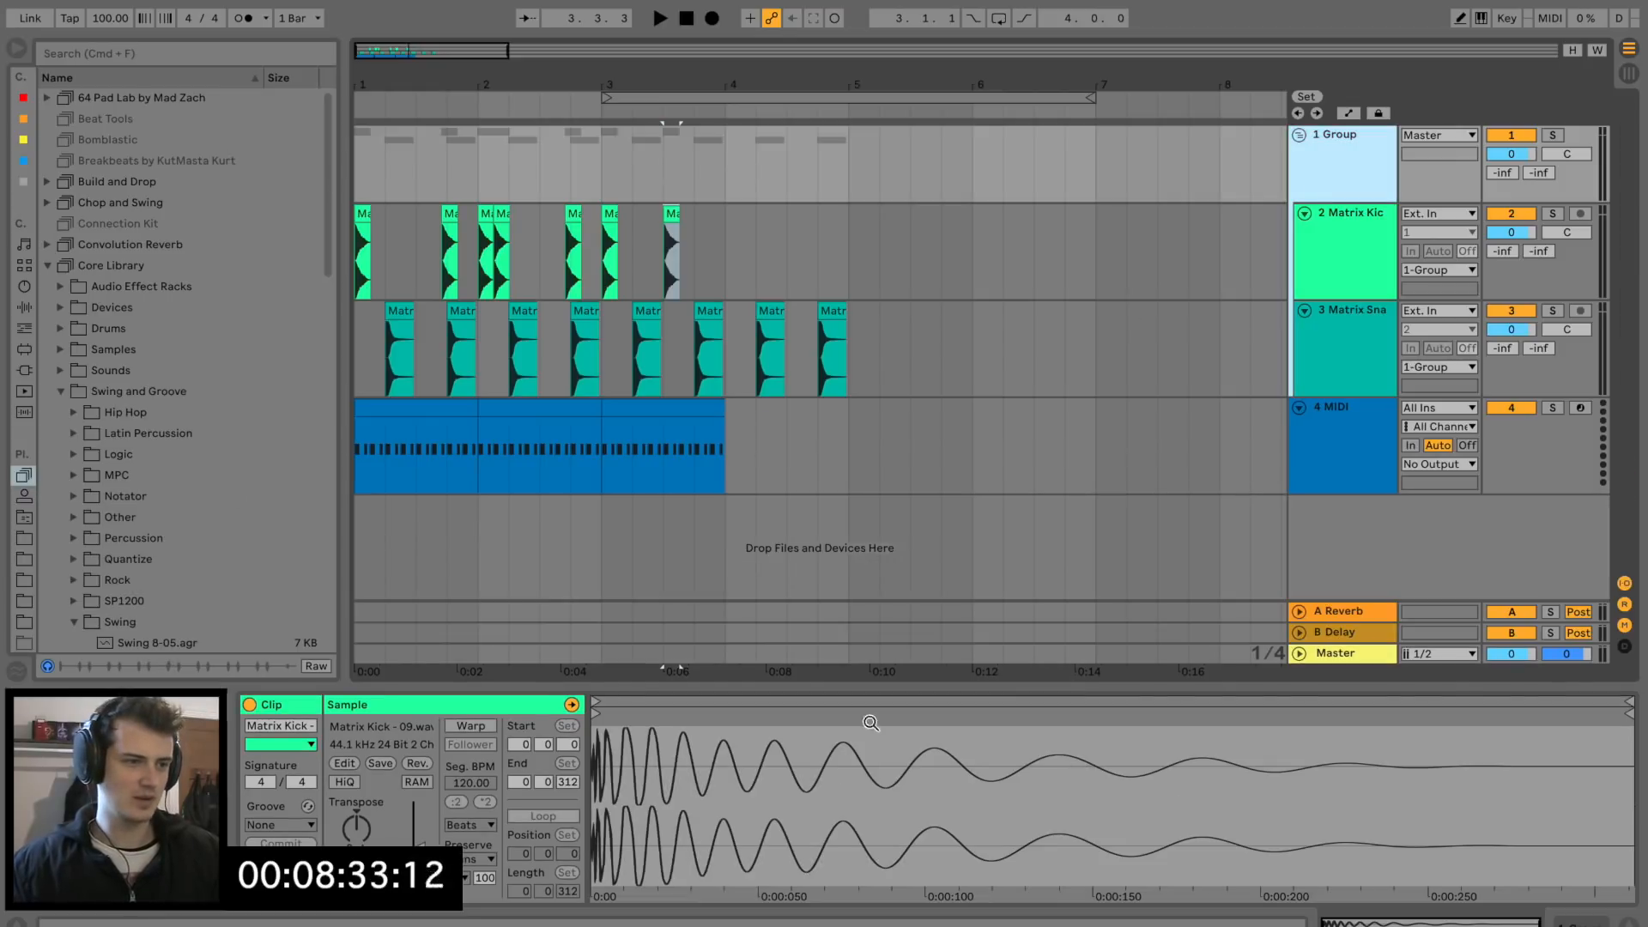
Load the Glue Compressor preset Bass - Punch.adv onto the drum group and play the beat through it.
left_click(35, 313)
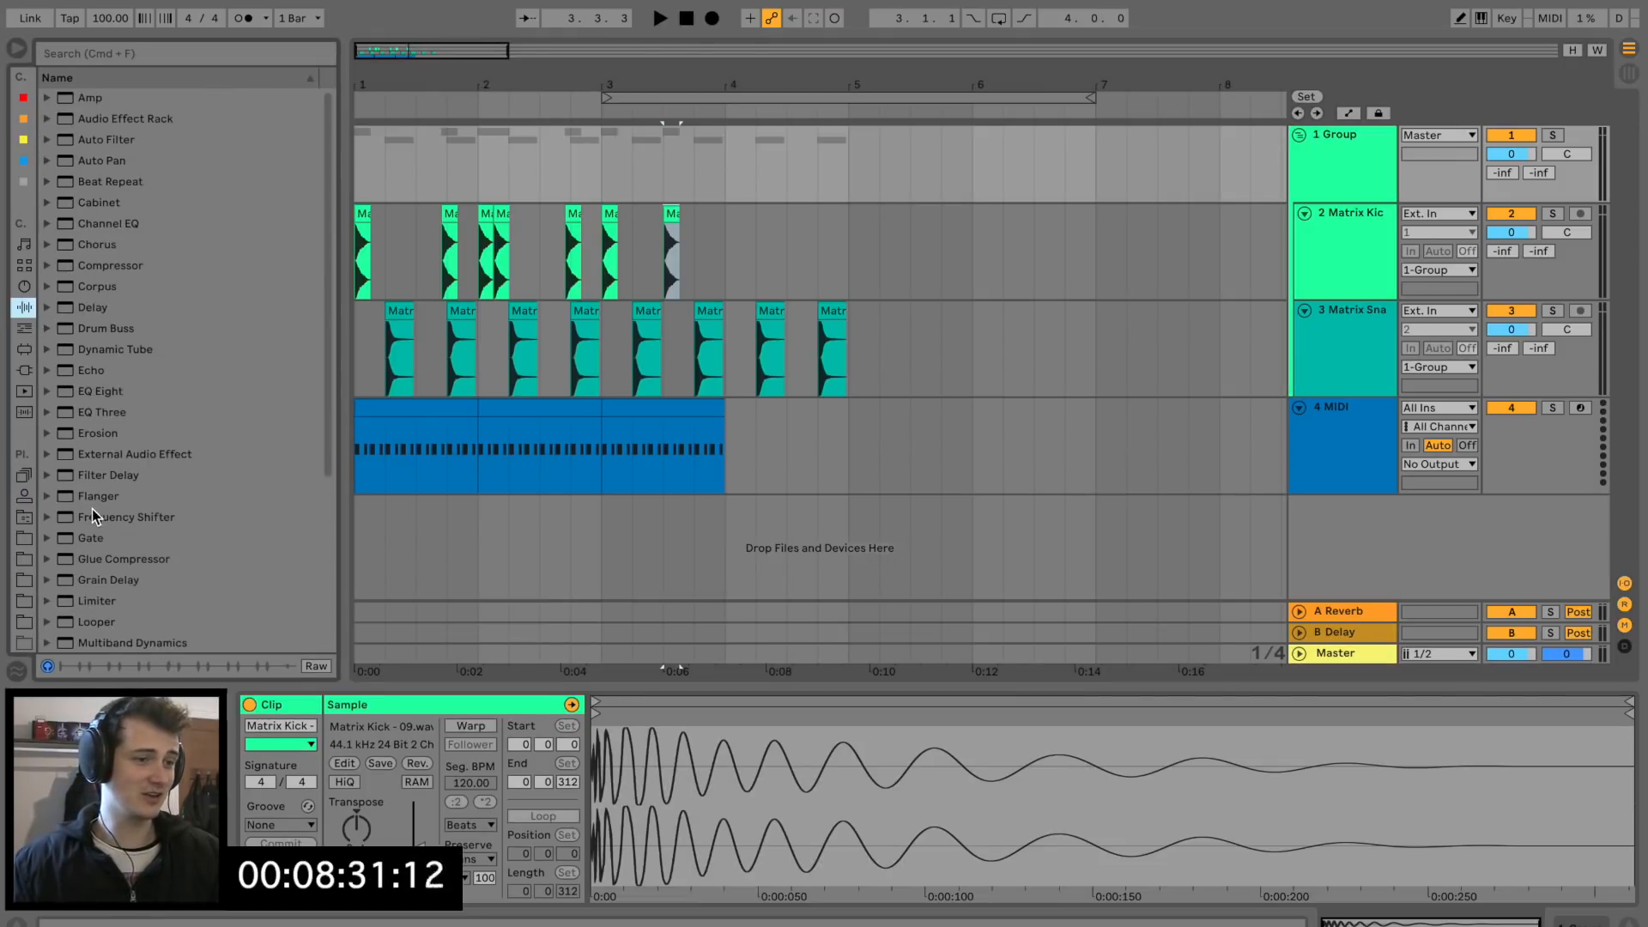
left_click(133, 560)
left_click_drag(150, 618, 552, 166)
key("space")
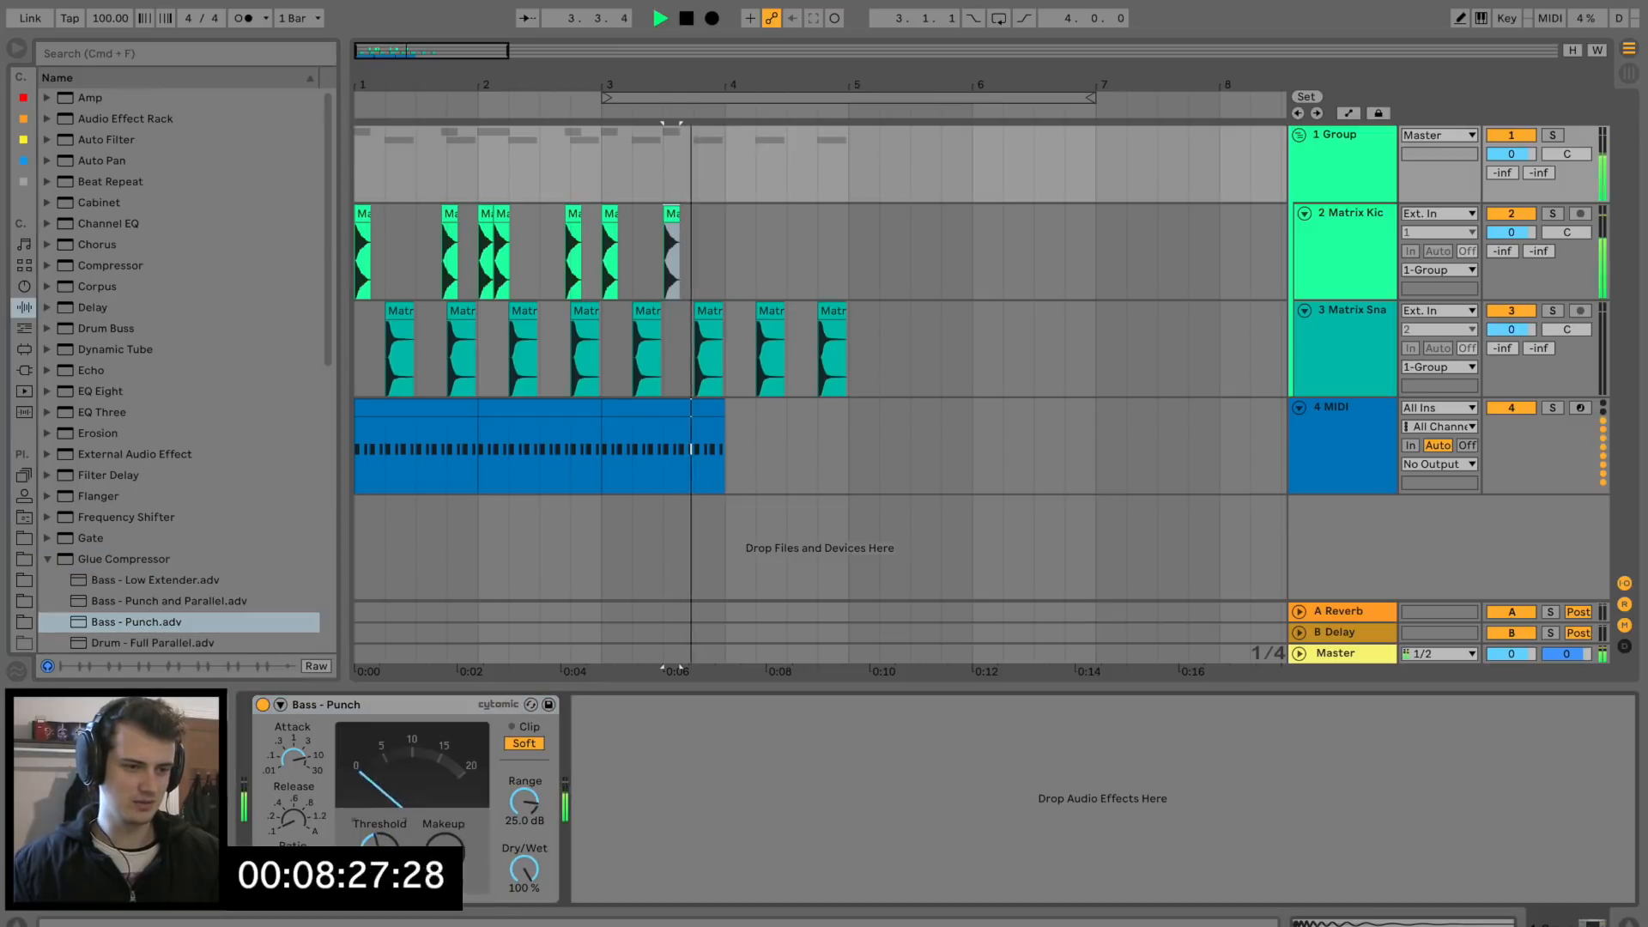
left_click(281, 704)
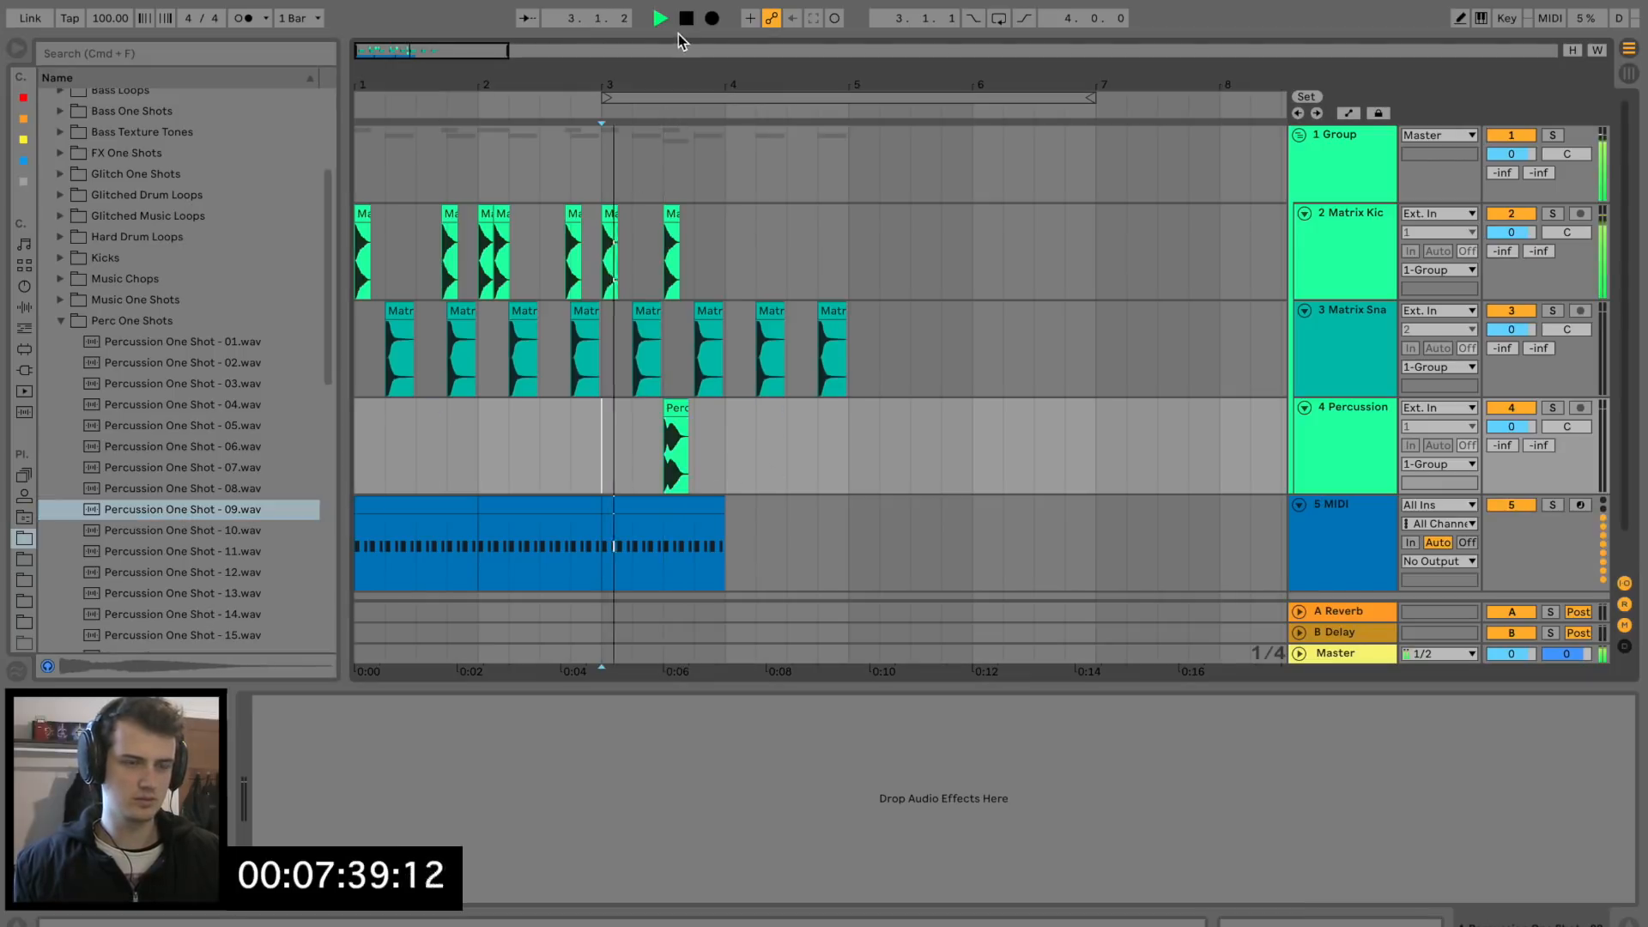
Move the percussion clip in bar 3 to 3.3.3 and shorten its tail, checking it in playback.
left_click_drag(666, 65, 648, 164)
key("space")
mouse_move(792, 407)
left_mouse_down()
mouse_move(906, 416)
mouse_move(814, 420)
left_mouse_up()
key("a")
key("a")
key("space")
key("space")
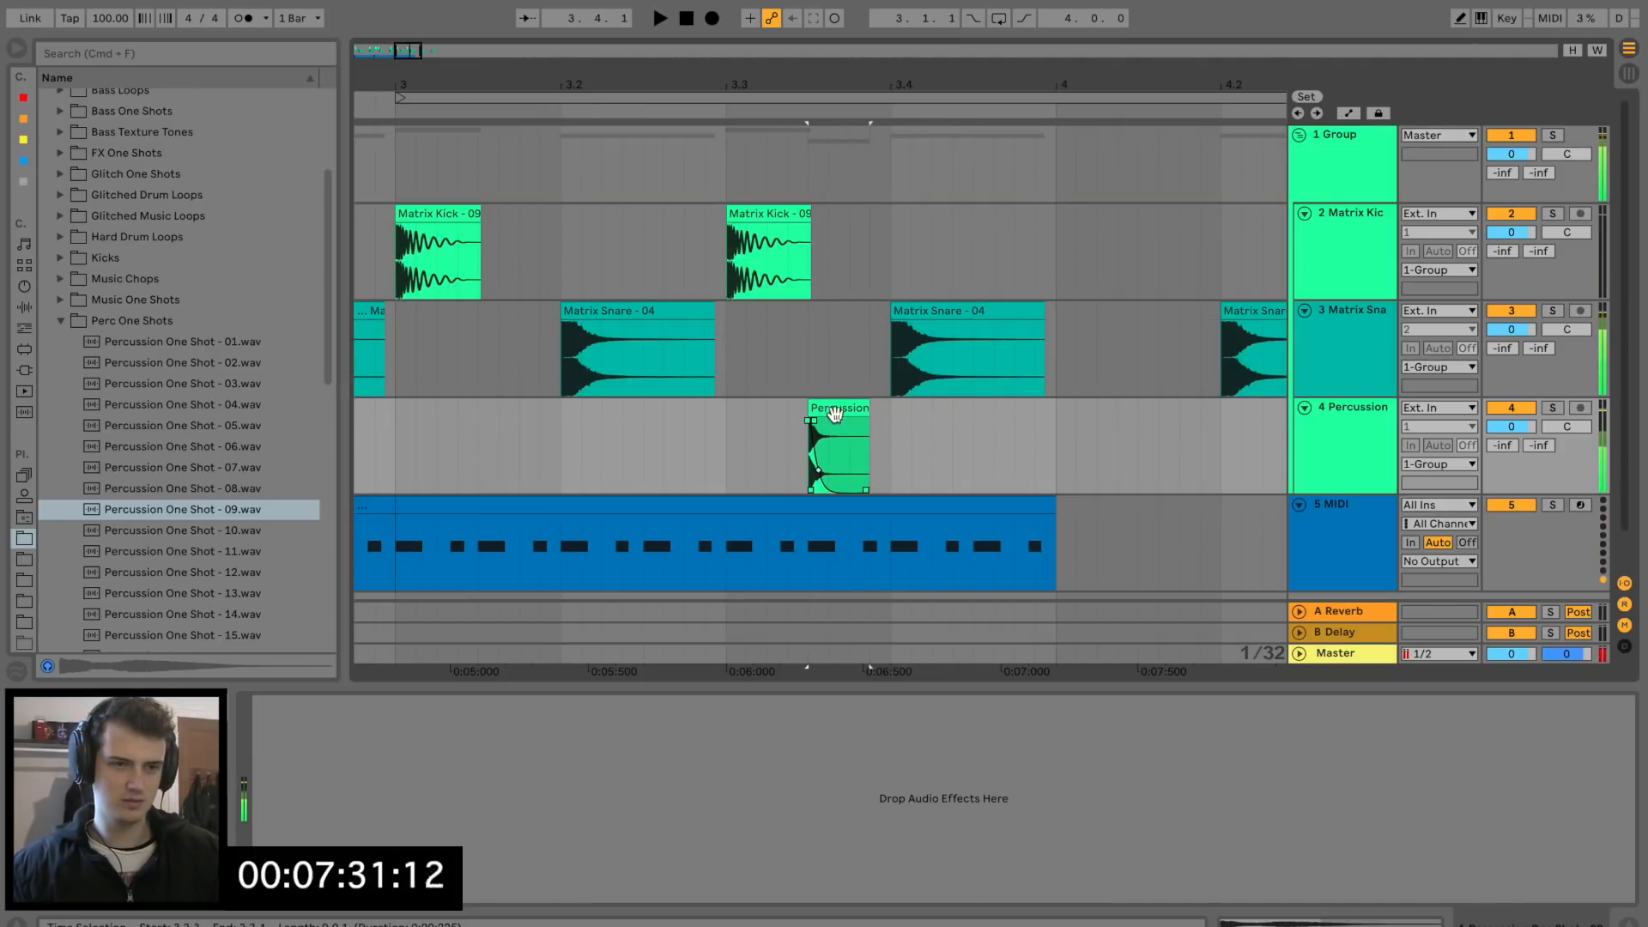
Paste copies of the percussion clip at 1.1.3 and 1.2.3, and play the beat from the start.
left_click_drag(832, 76, 831, 12)
left_click(376, 425)
key("super+v")
left_click(423, 428)
key("super+v")
left_click(363, 425)
key("space")
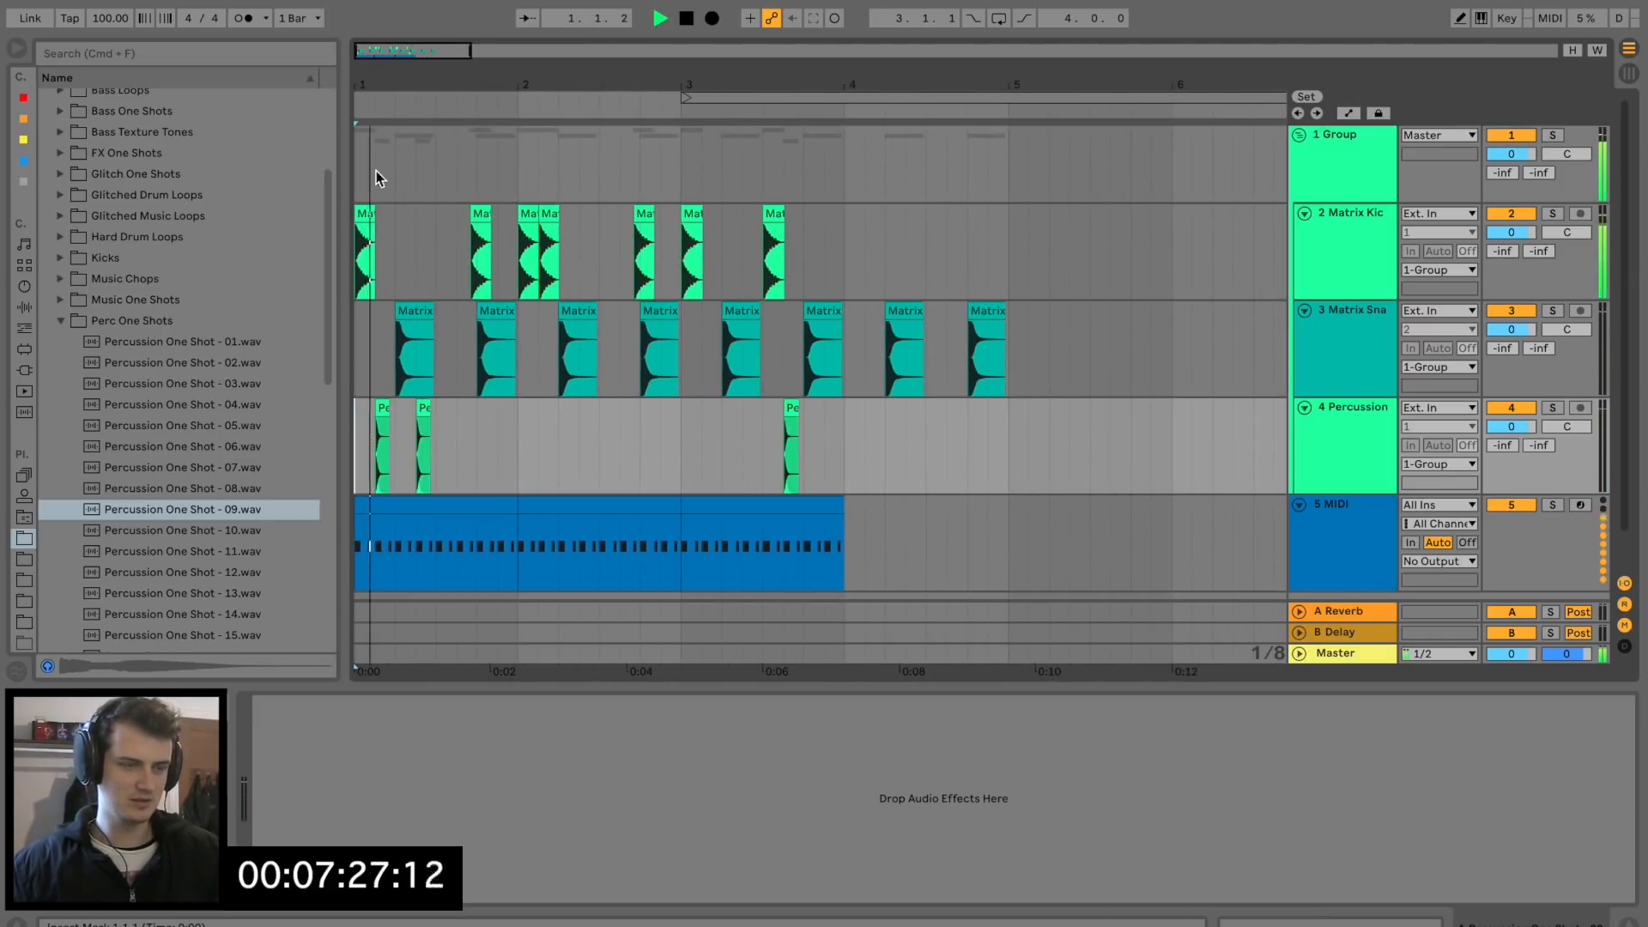
Paste a copy of the percussion clip just after 1.3 and align its start with the swung MIDI note.
key("plus")
key("space")
left_click(544, 441)
key("super+v")
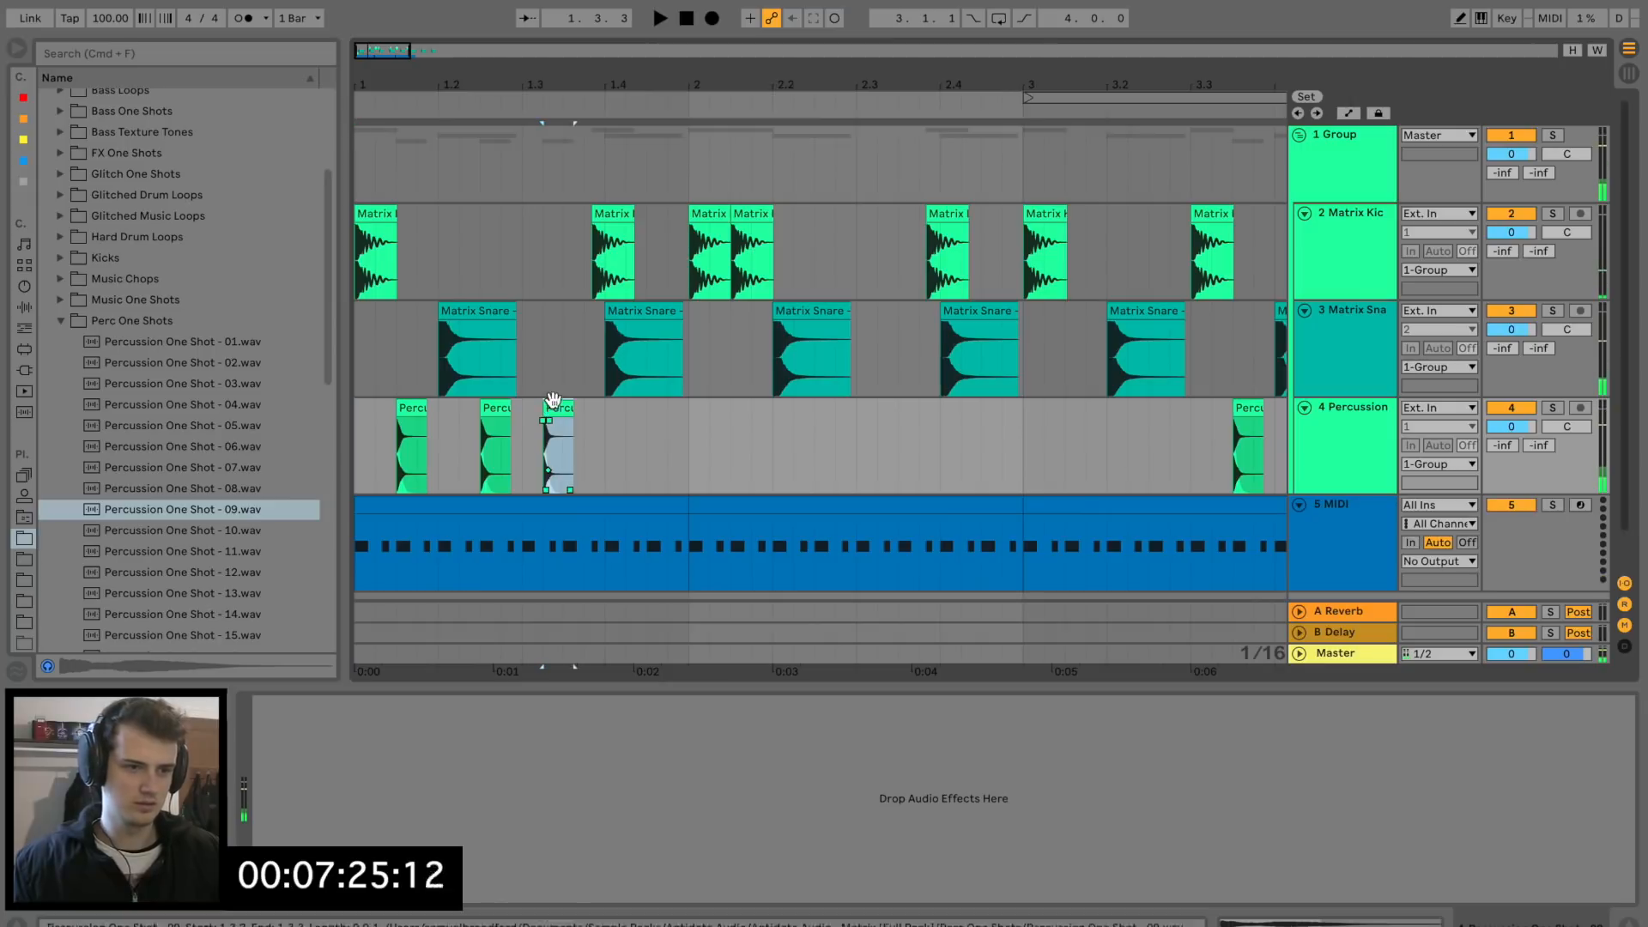
left_click_drag(553, 60, 556, 292)
left_click_drag(567, 423, 590, 424)
Paste another percussion copy aligned with the kick just before 1.4 and play the beat from 1.3.
left_click(706, 468)
key("super+v")
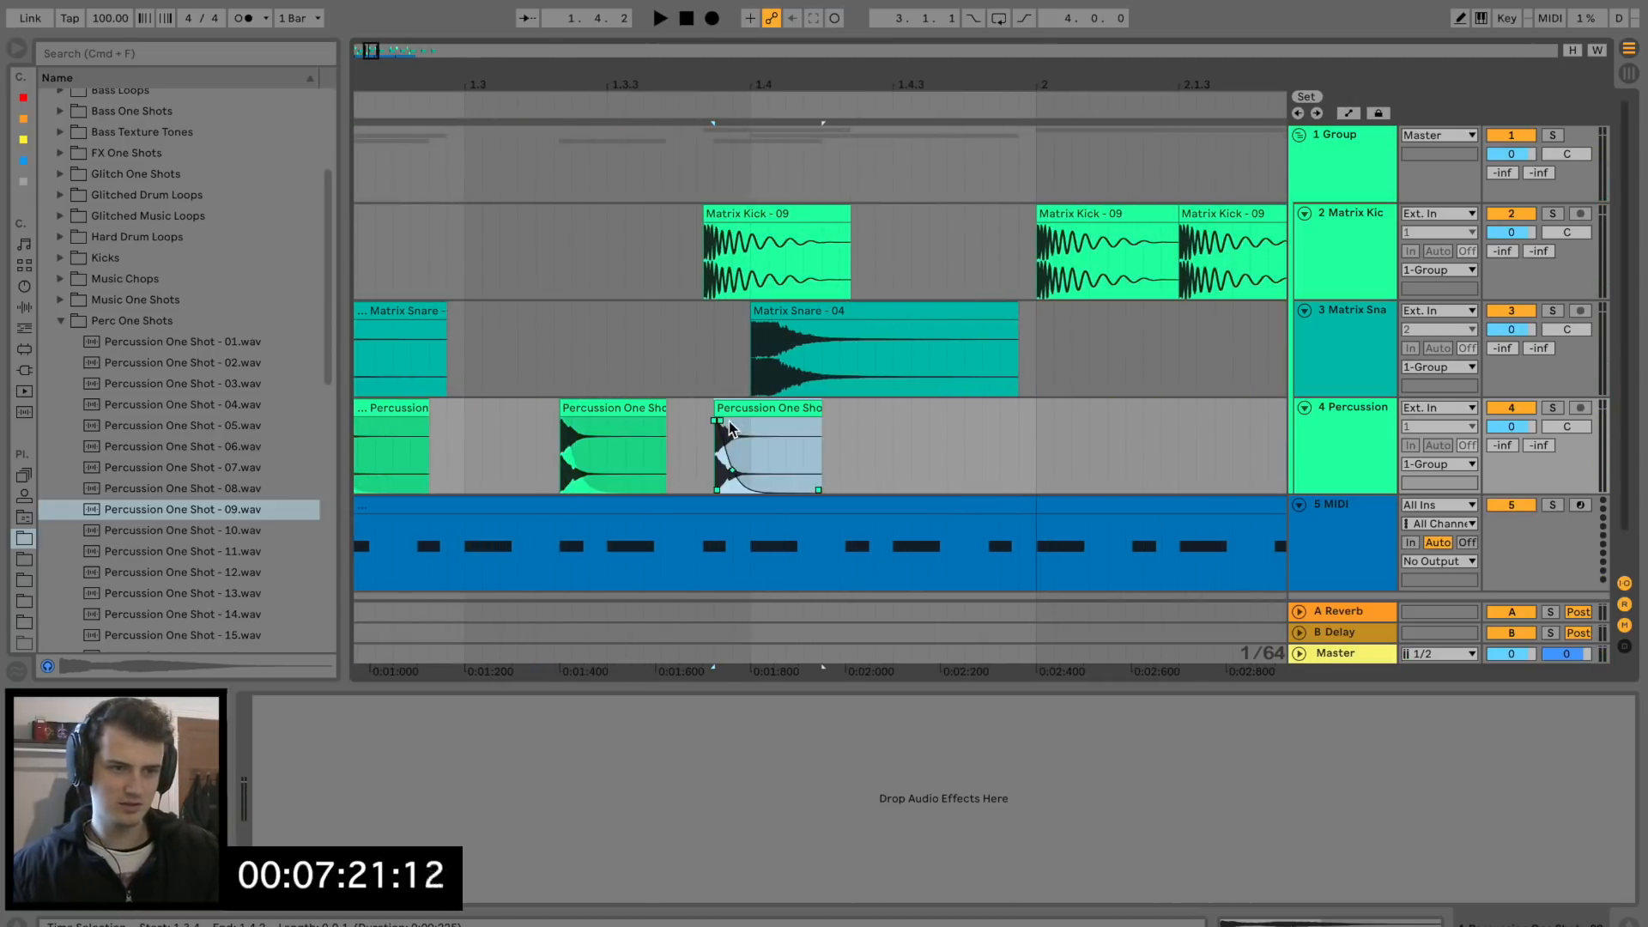
left_click(472, 434)
key("space")
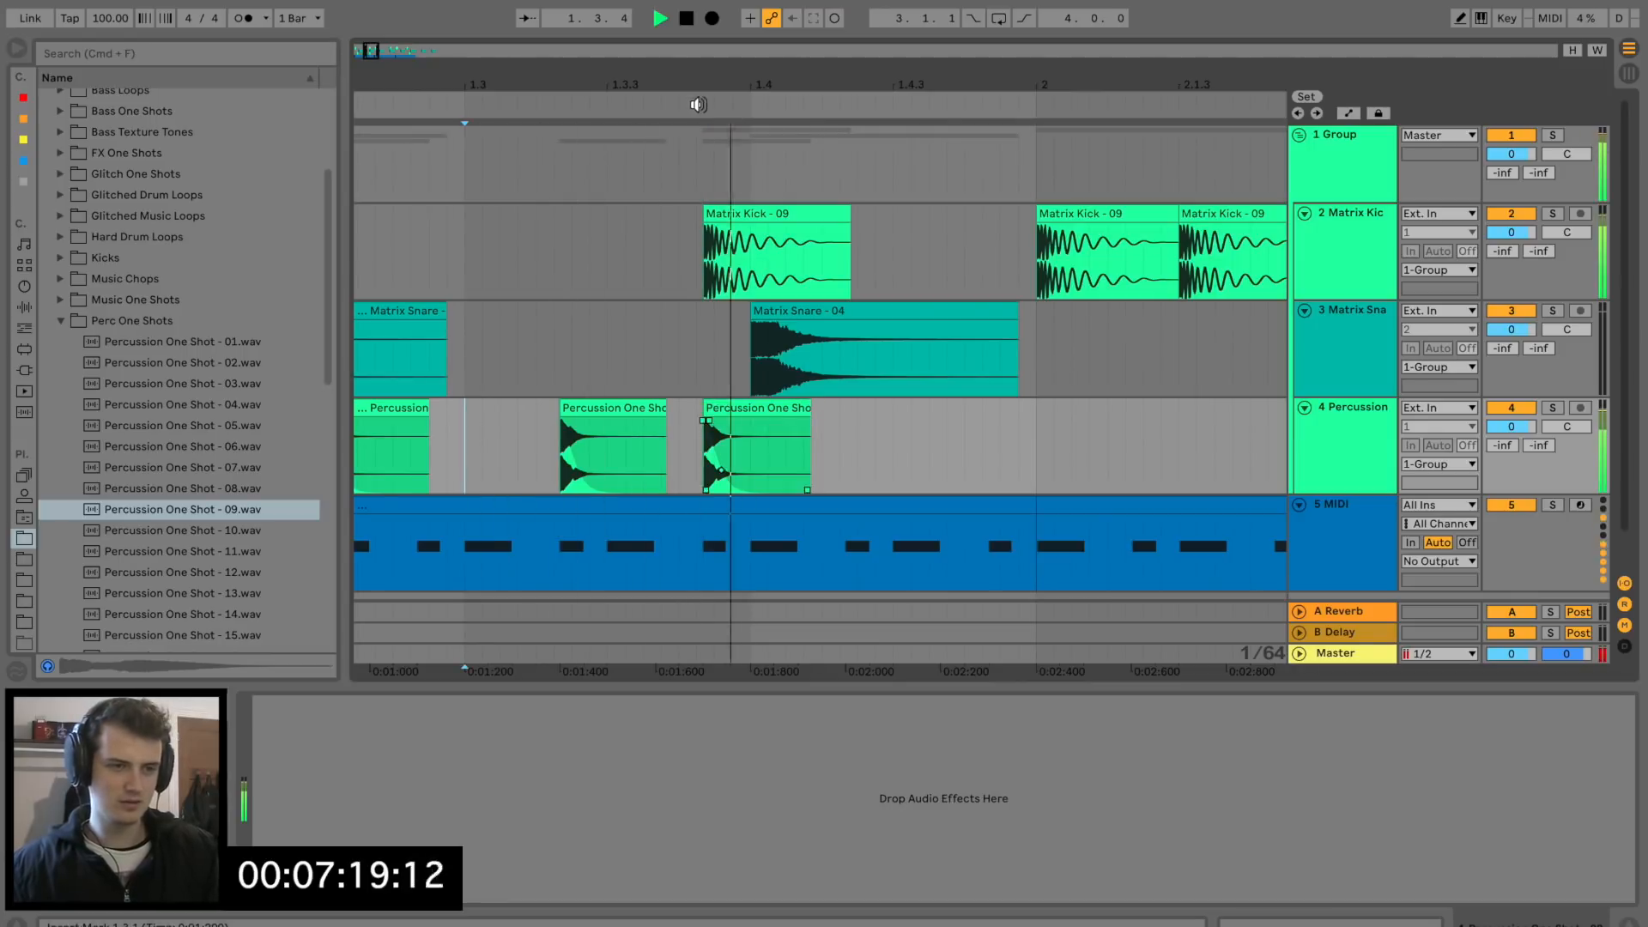
Move the percussion clip that sits on the kick before 1.4 to 1.4.3 and check it in playback.
left_click_drag(718, 83, 717, 36)
key("space")
left_click_drag(732, 413, 879, 442)
left_click(533, 455)
key("space")
Place a percussion clip copy at 1.3.3, overlapping the tail of the preceding hit, and play the result.
left_click(659, 408)
key("space")
mouse_move(659, 409)
left_mouse_down()
mouse_move(681, 434)
mouse_move(652, 441)
mouse_move(658, 429)
left_mouse_up()
left_click(579, 457)
key("space")
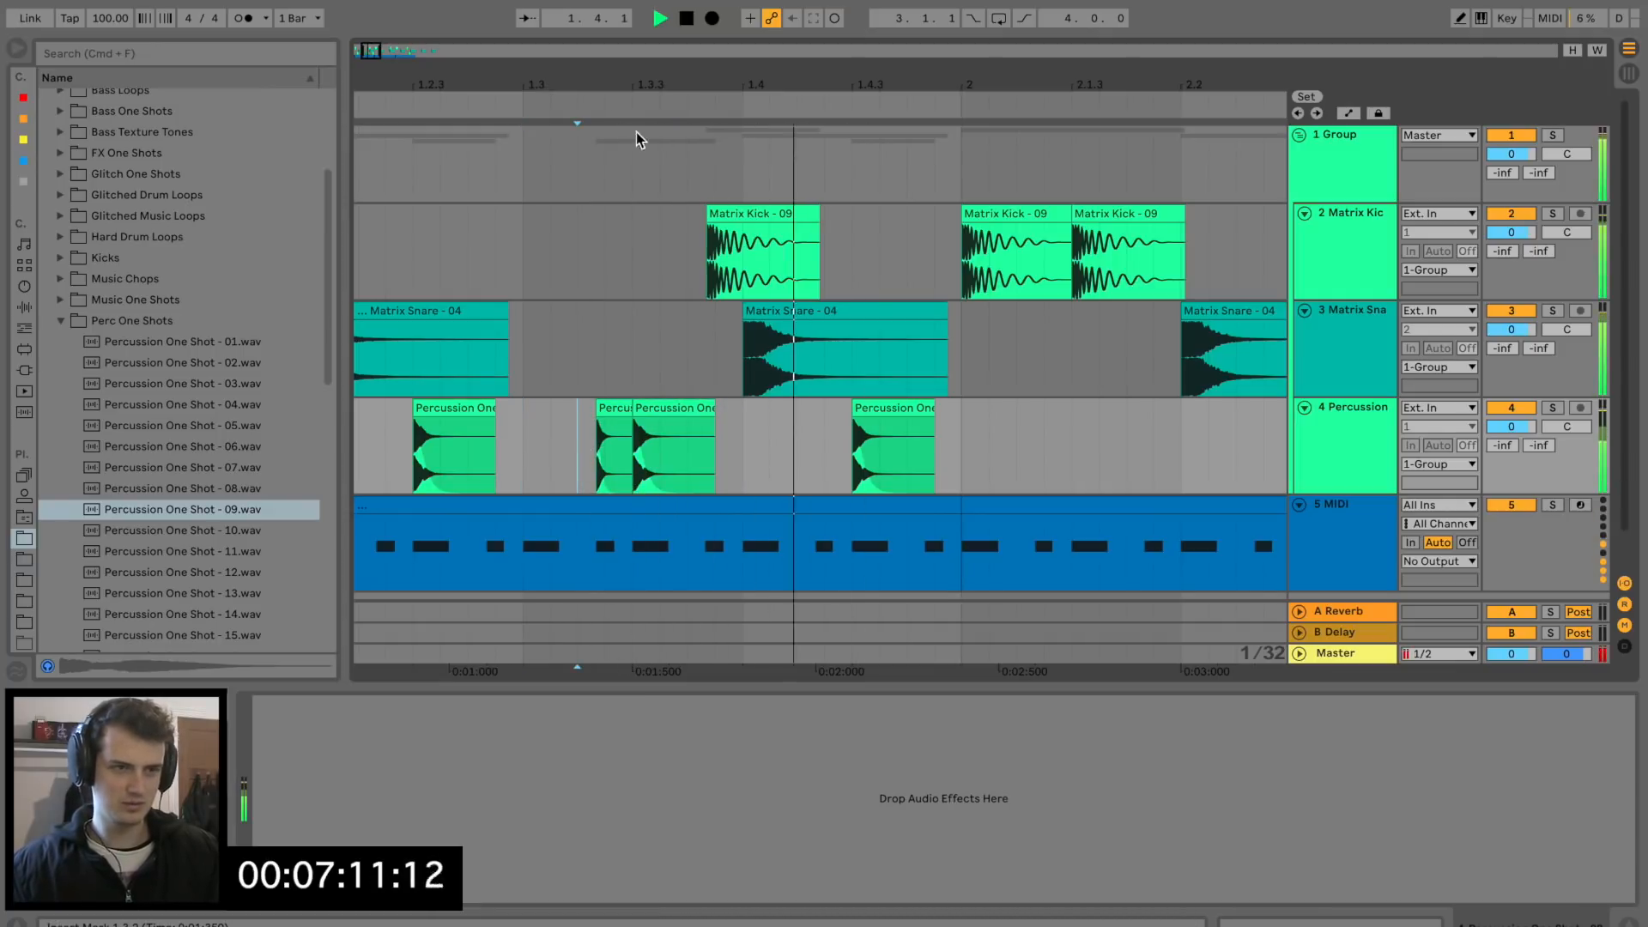
Duplicate the first bar of percussion three times through bar 4 and lower the percussion track volume to -9.4 dB.
key("minus")
key("minus")
left_click_drag(551, 447, 163, 464)
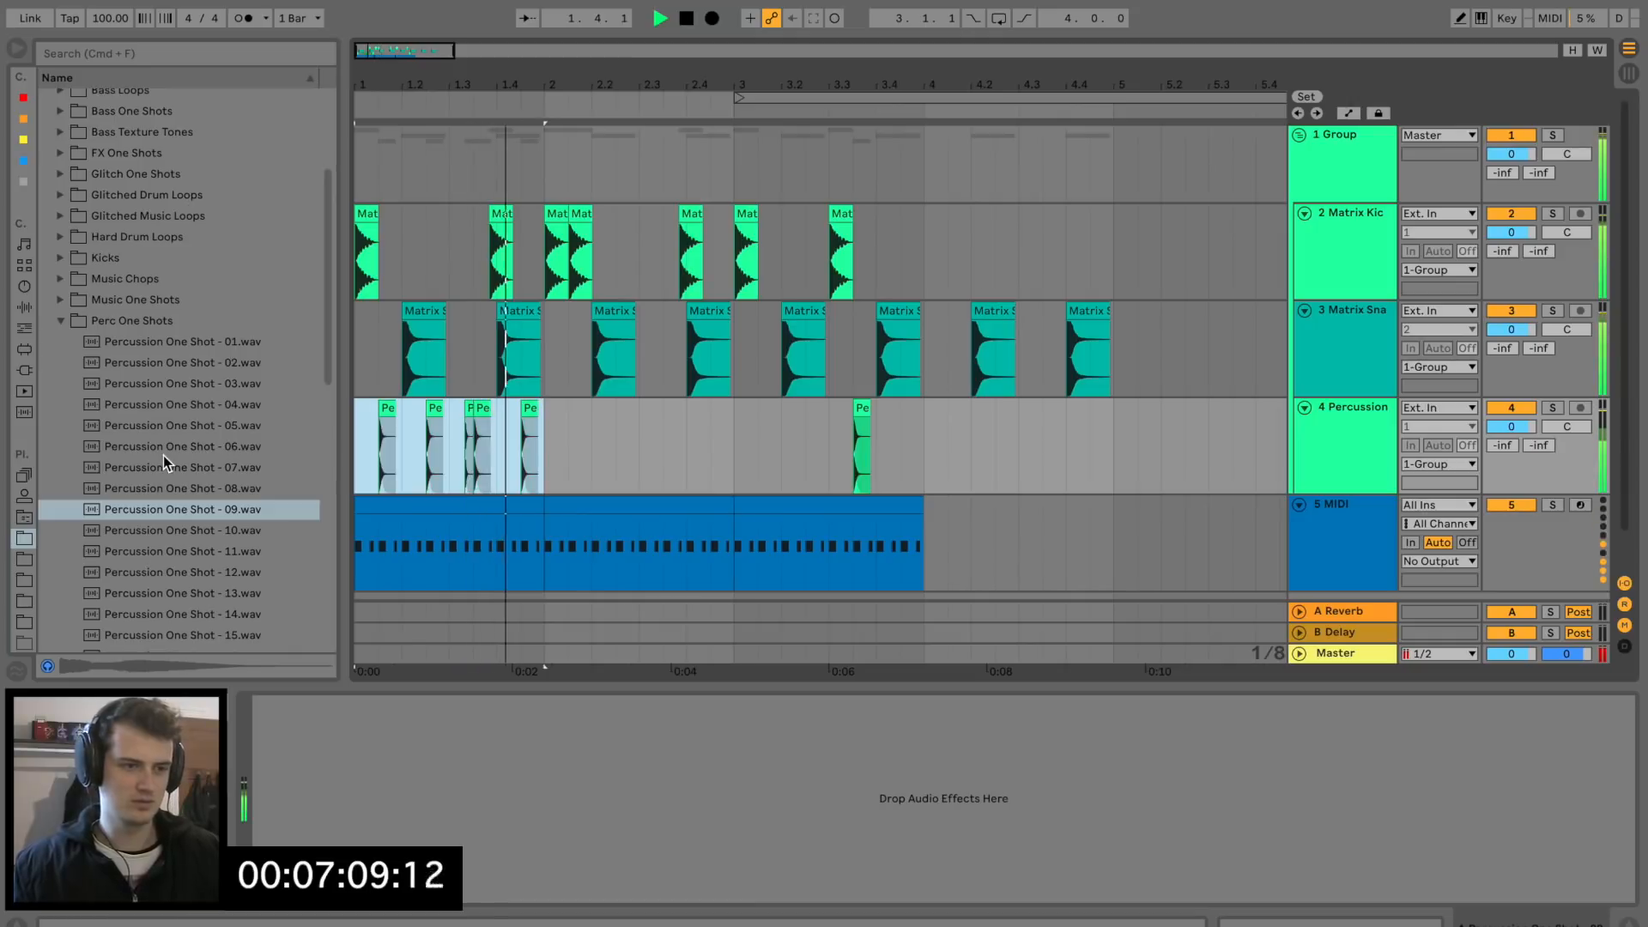
key("super+d")
key("super+d")
key("super+d")
left_click_drag(1511, 426, 1511, 460)
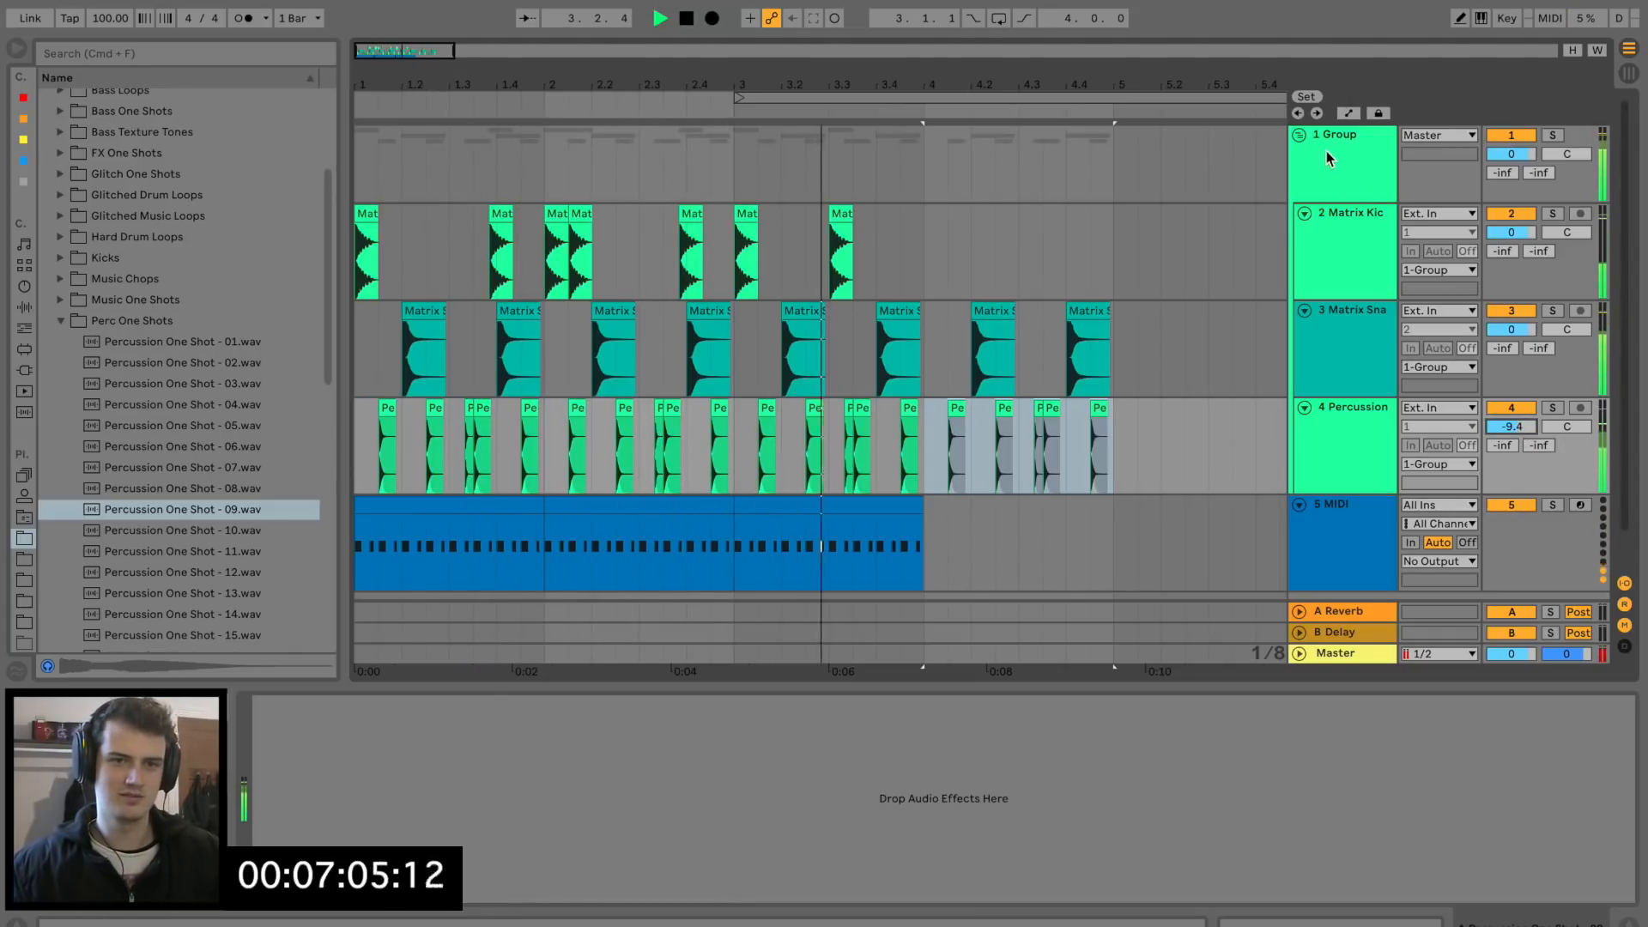
key("space")
Rename the group Drums, load the Drum Buss preset Bonzo on the Dials.adv onto it, and play from the start.
left_click(1352, 151)
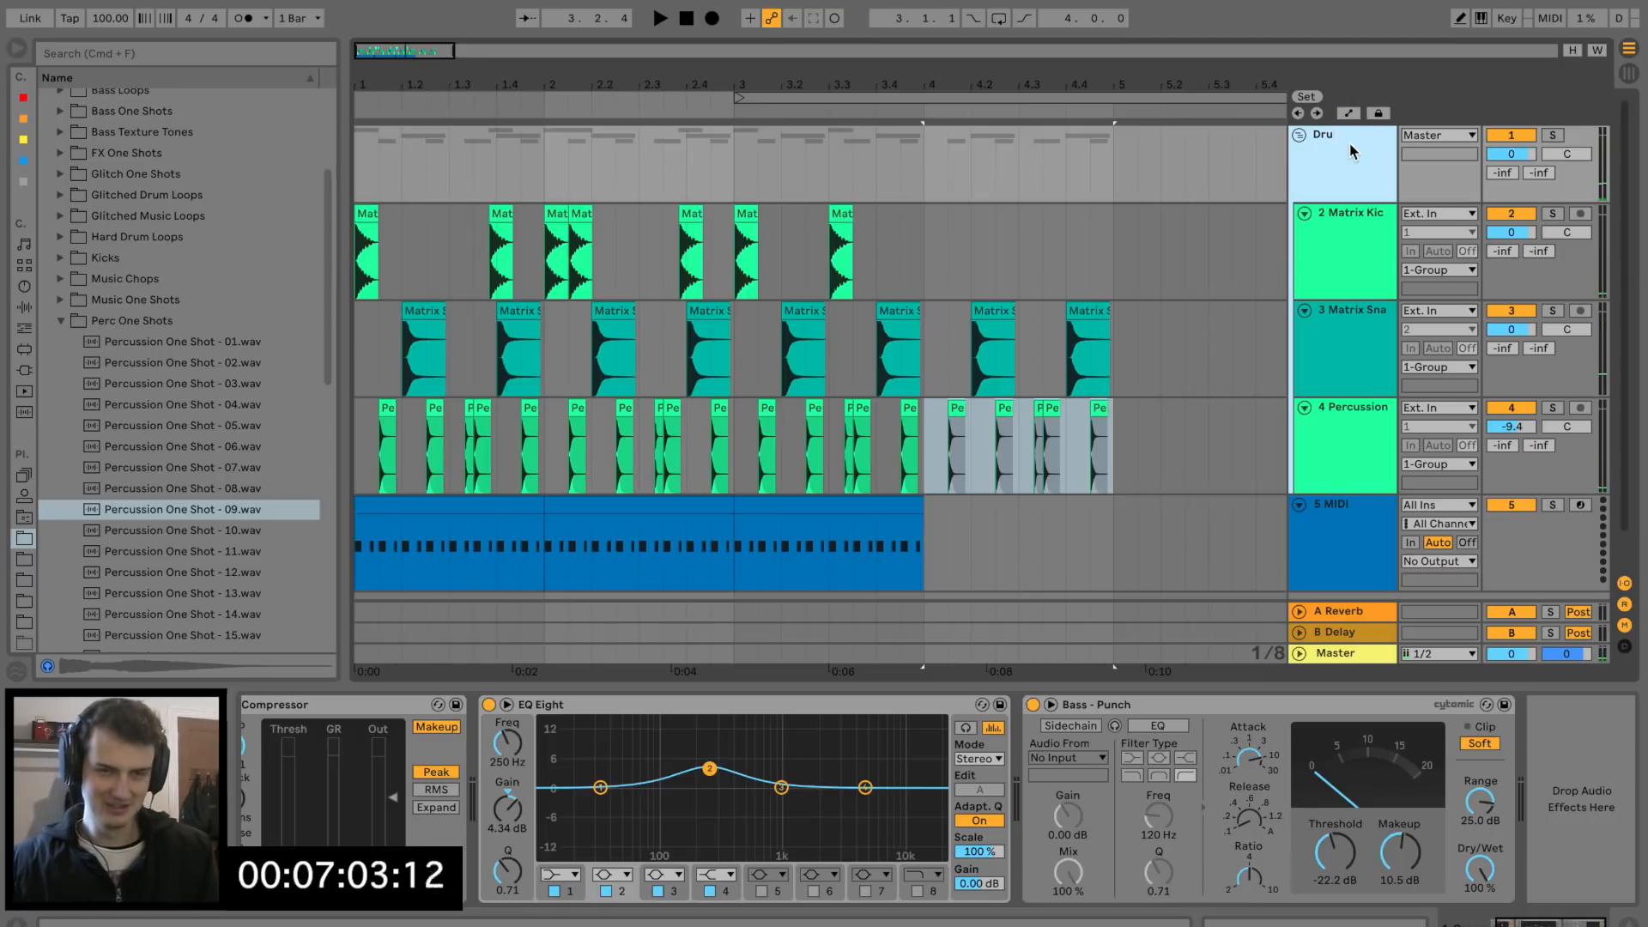
left_click(25, 308)
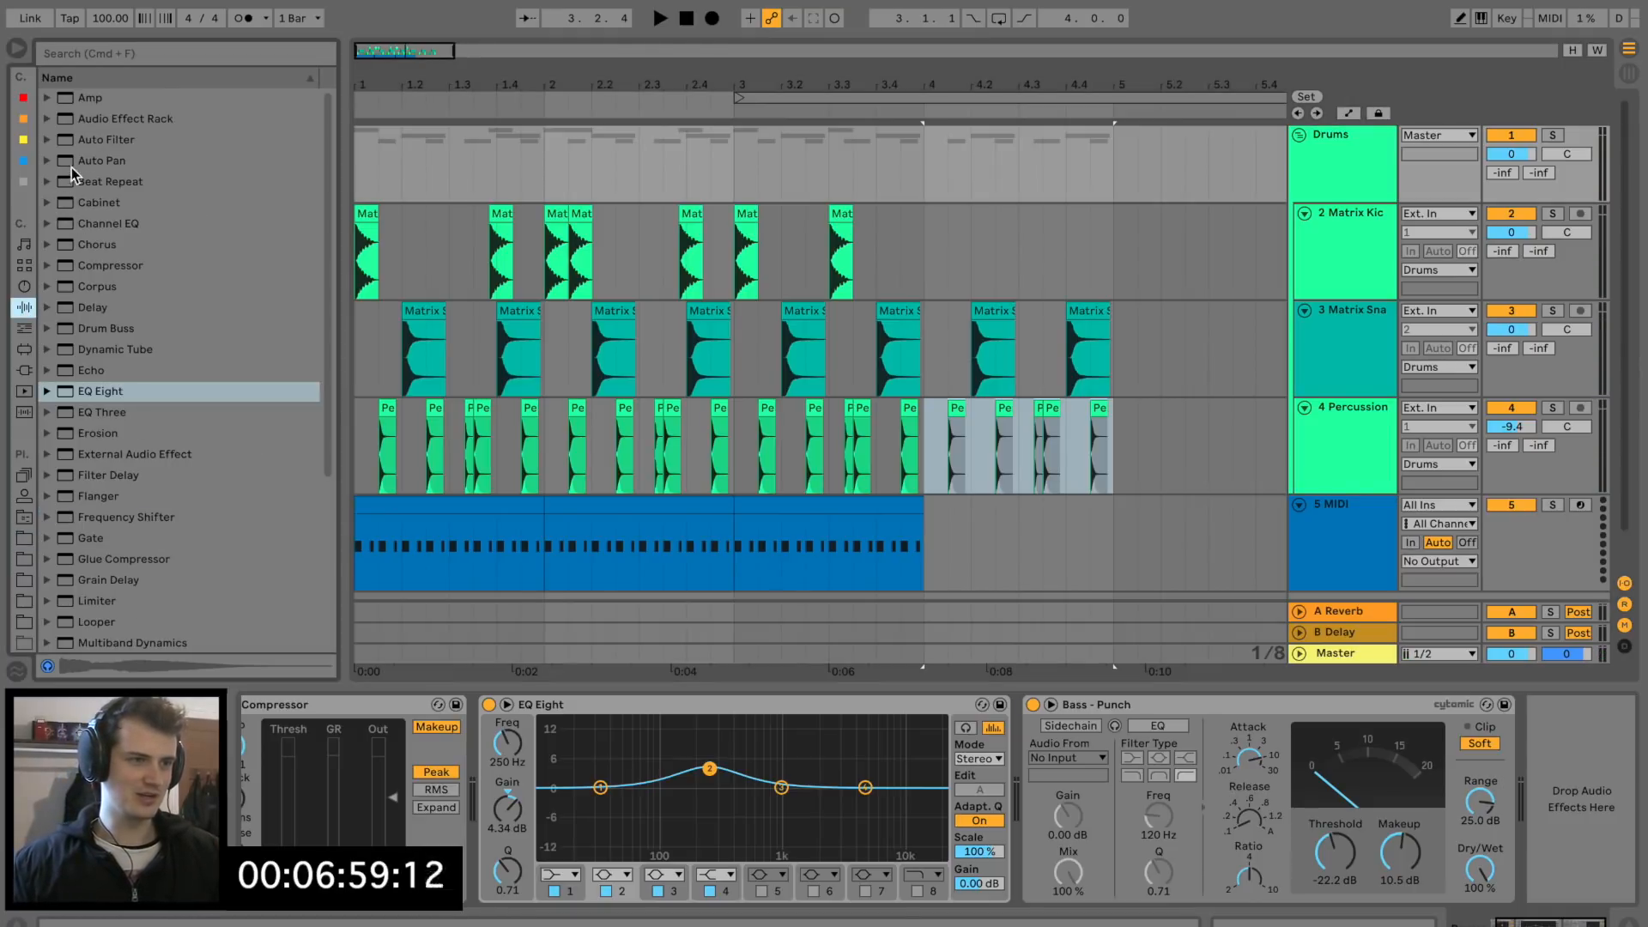
left_click(66, 223)
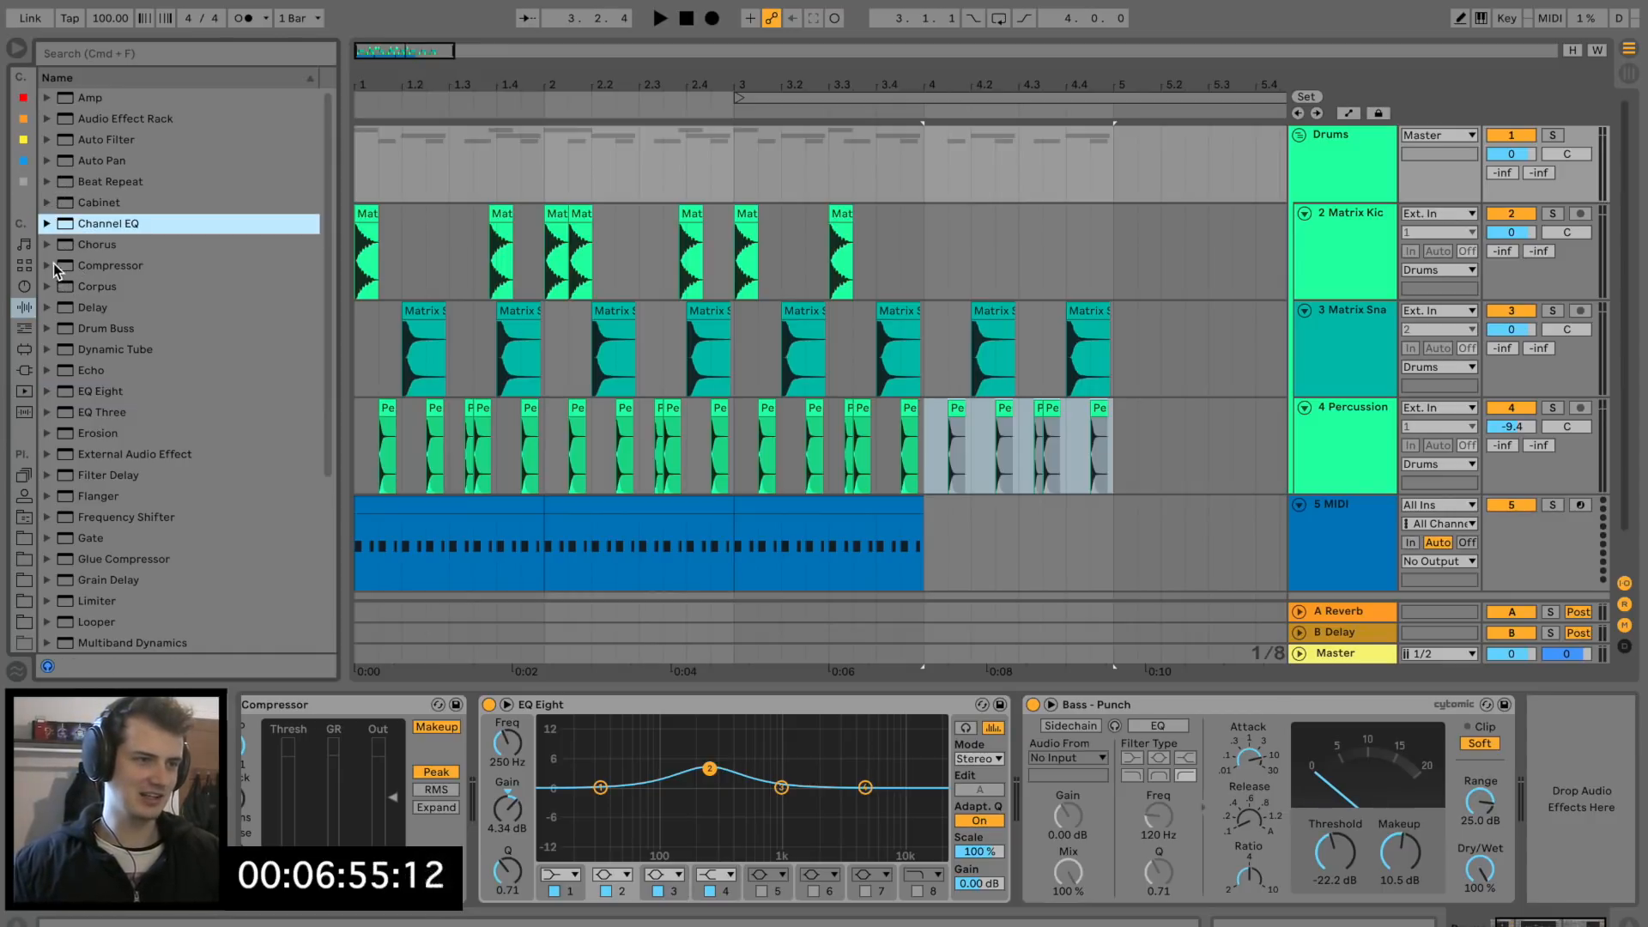
left_click(62, 332)
key("Right")
key("Down")
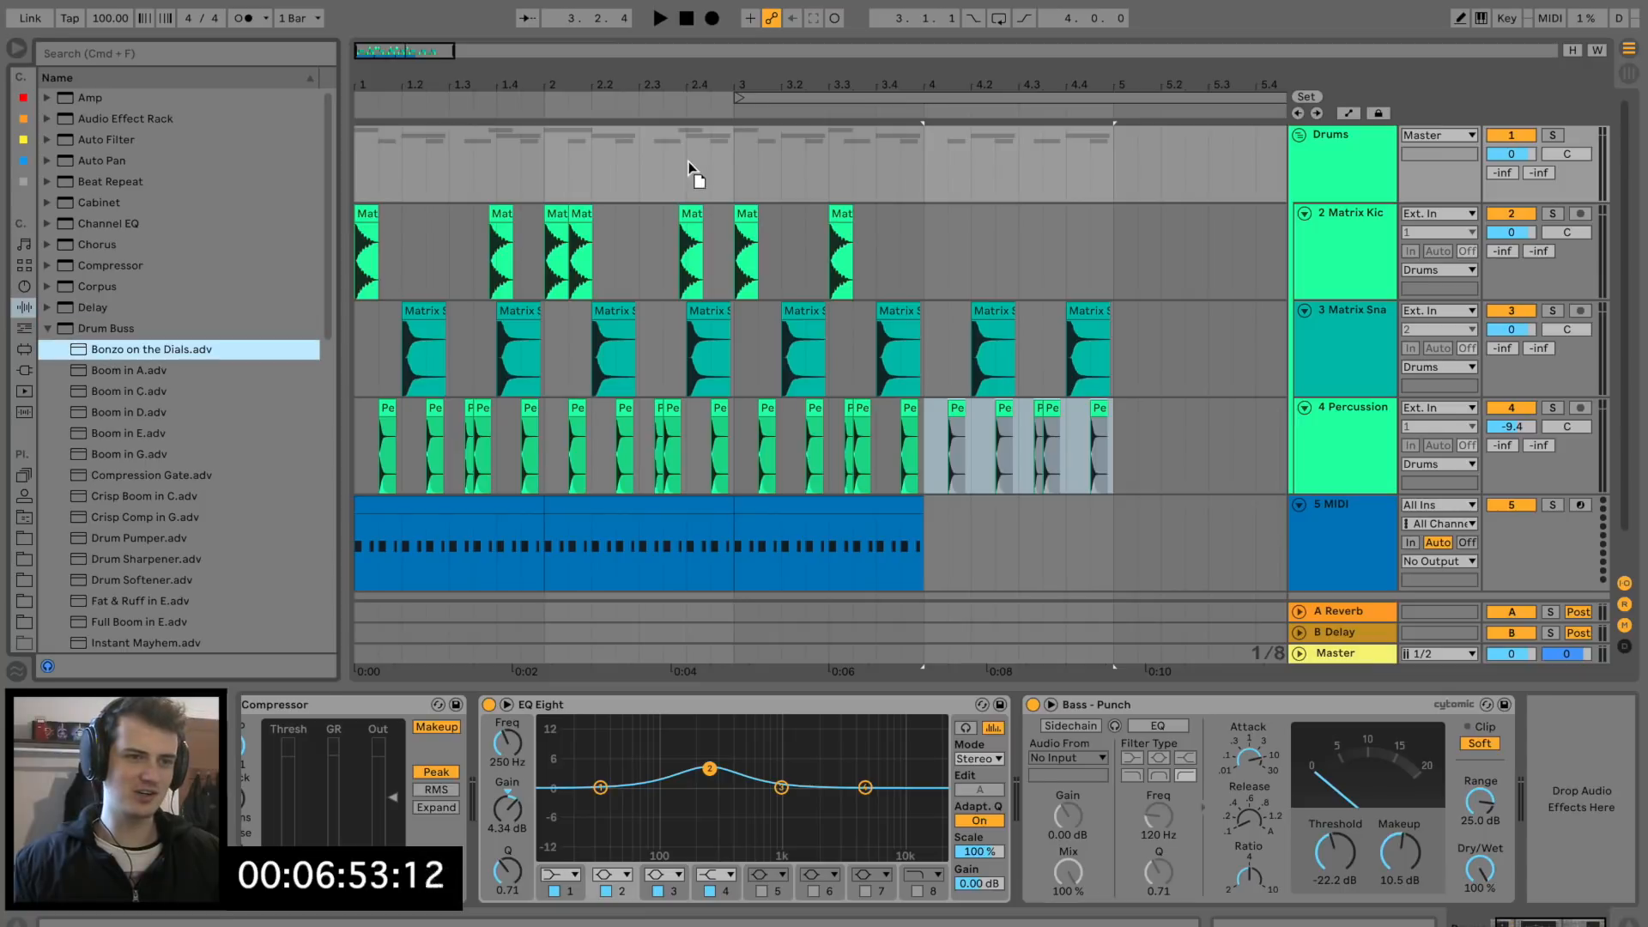
key("Return")
left_click(360, 168)
key("space")
scroll(1208, 814, "right", 3)
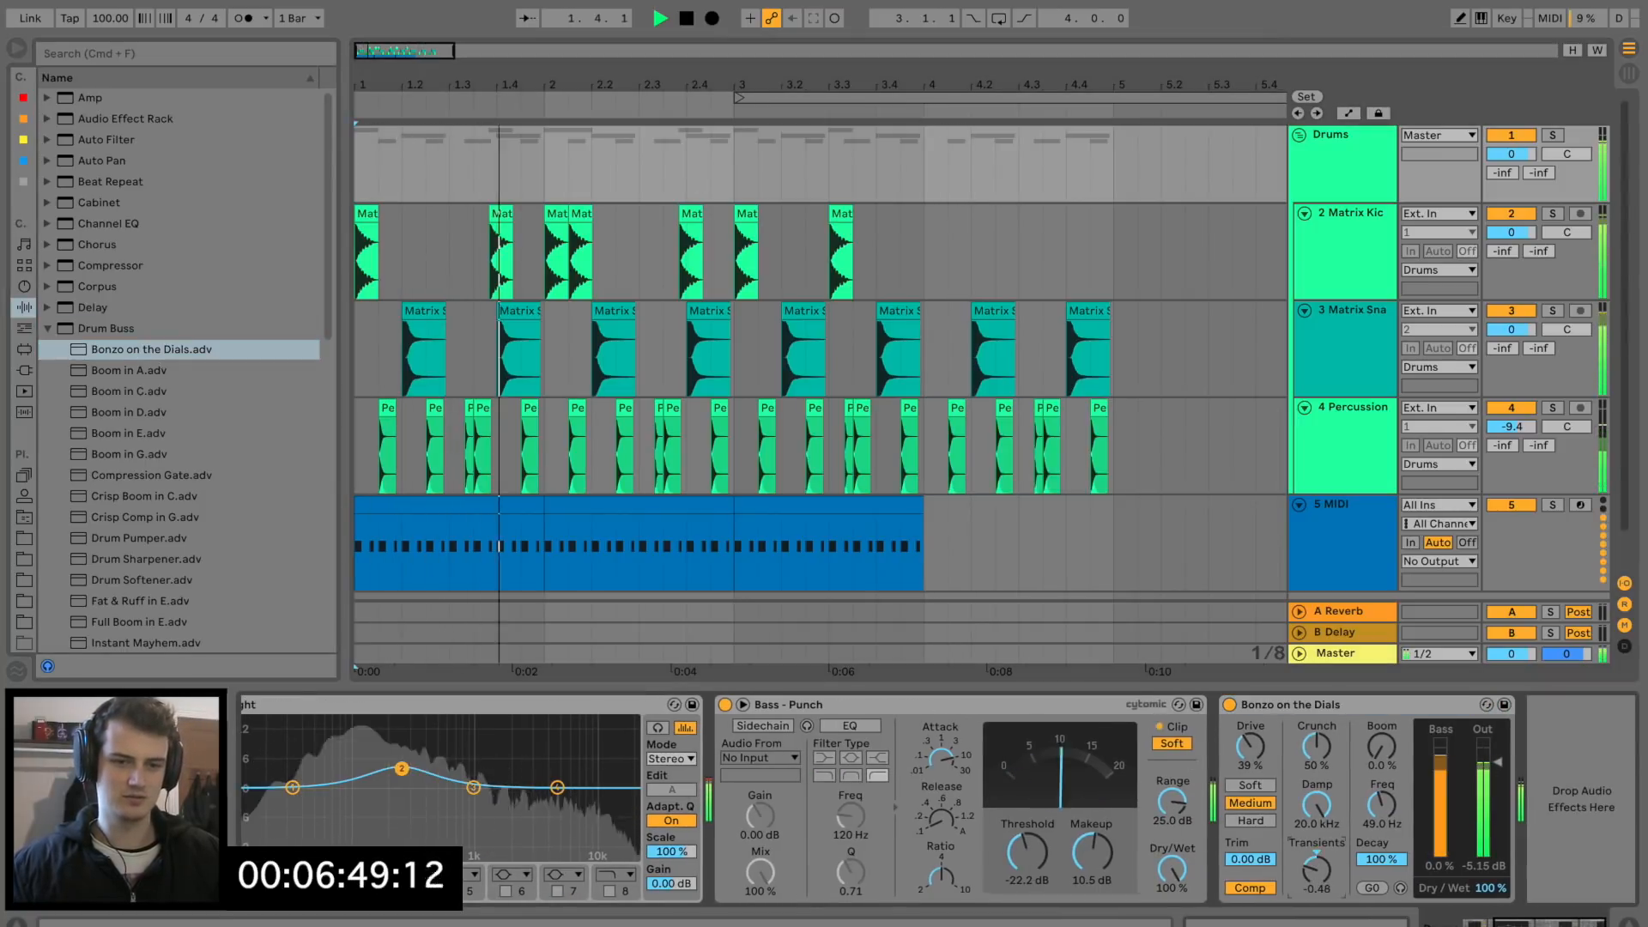
Adjust Drum Buss to Drive 10 %, Crunch 0 %, Damp 20.0 kHz and Transients -0.27, with its compressor off.
left_click_drag(1316, 804, 1317, 836)
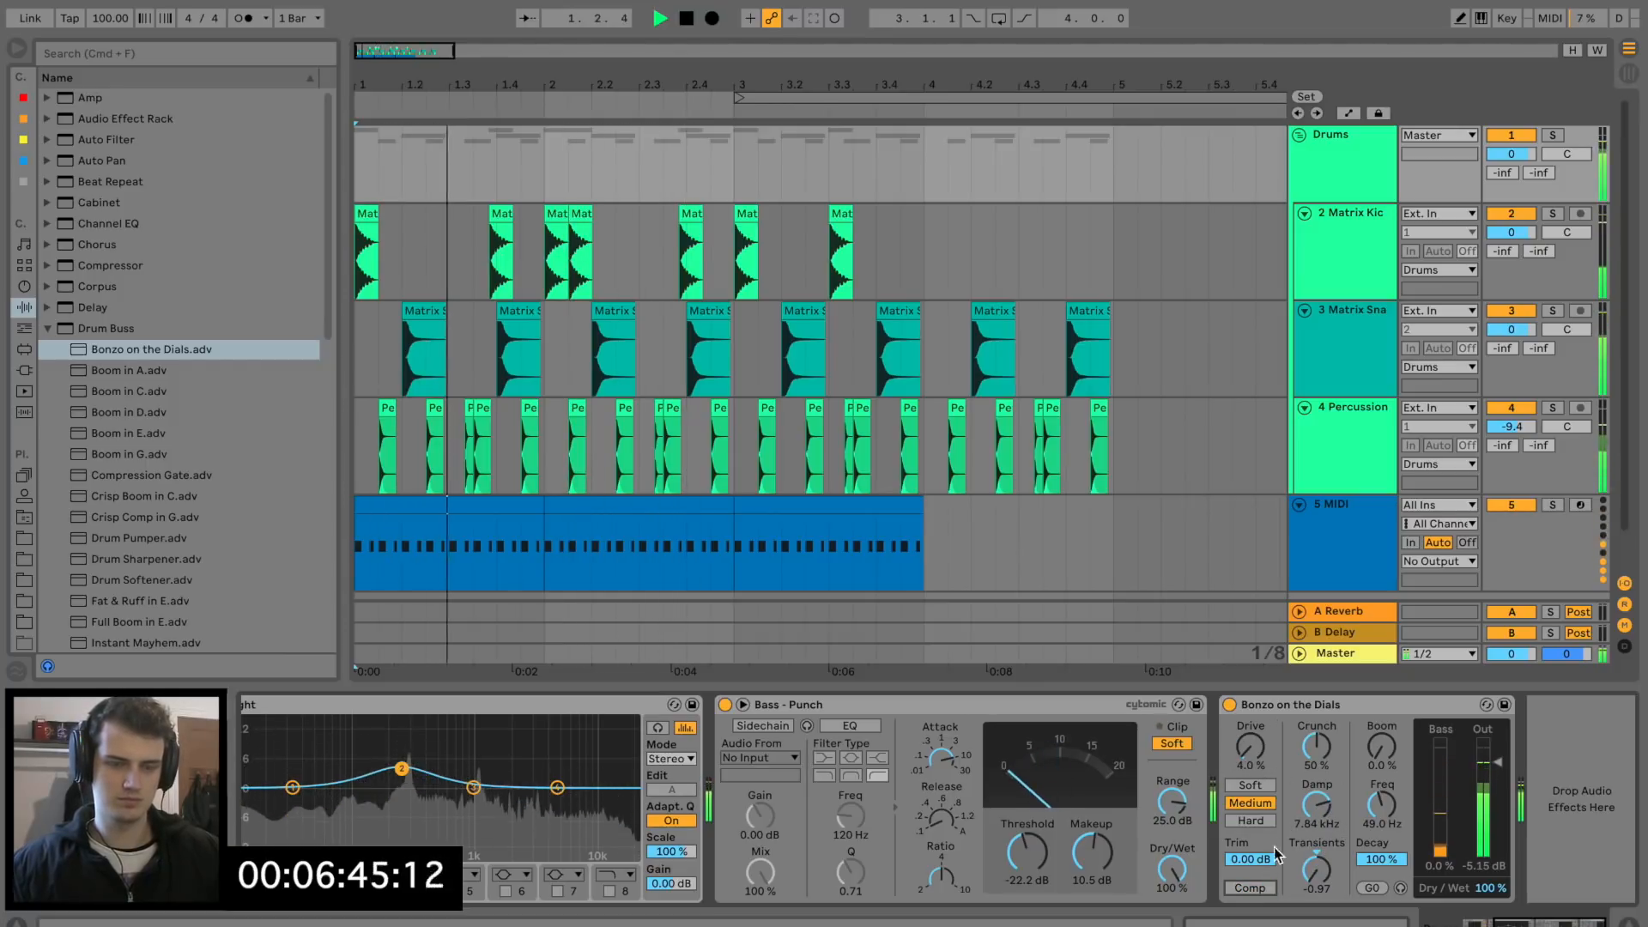
left_click_drag(1317, 869, 1297, 761)
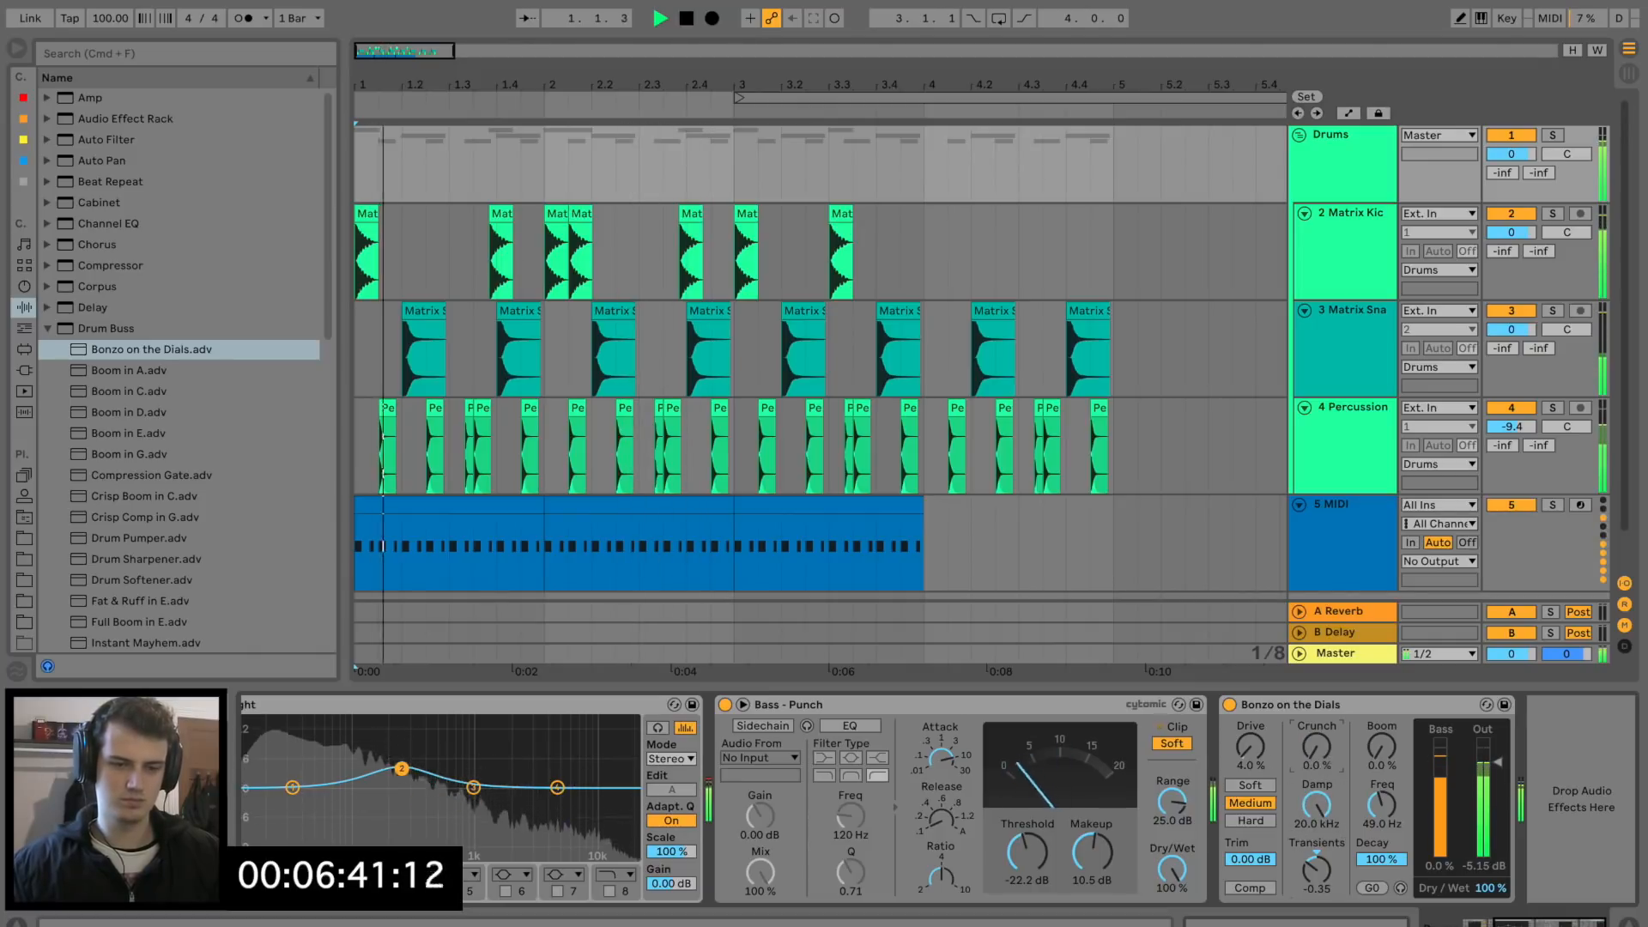
mouse_move(1317, 868)
left_mouse_down()
mouse_move(1316, 837)
mouse_move(1316, 858)
left_mouse_up()
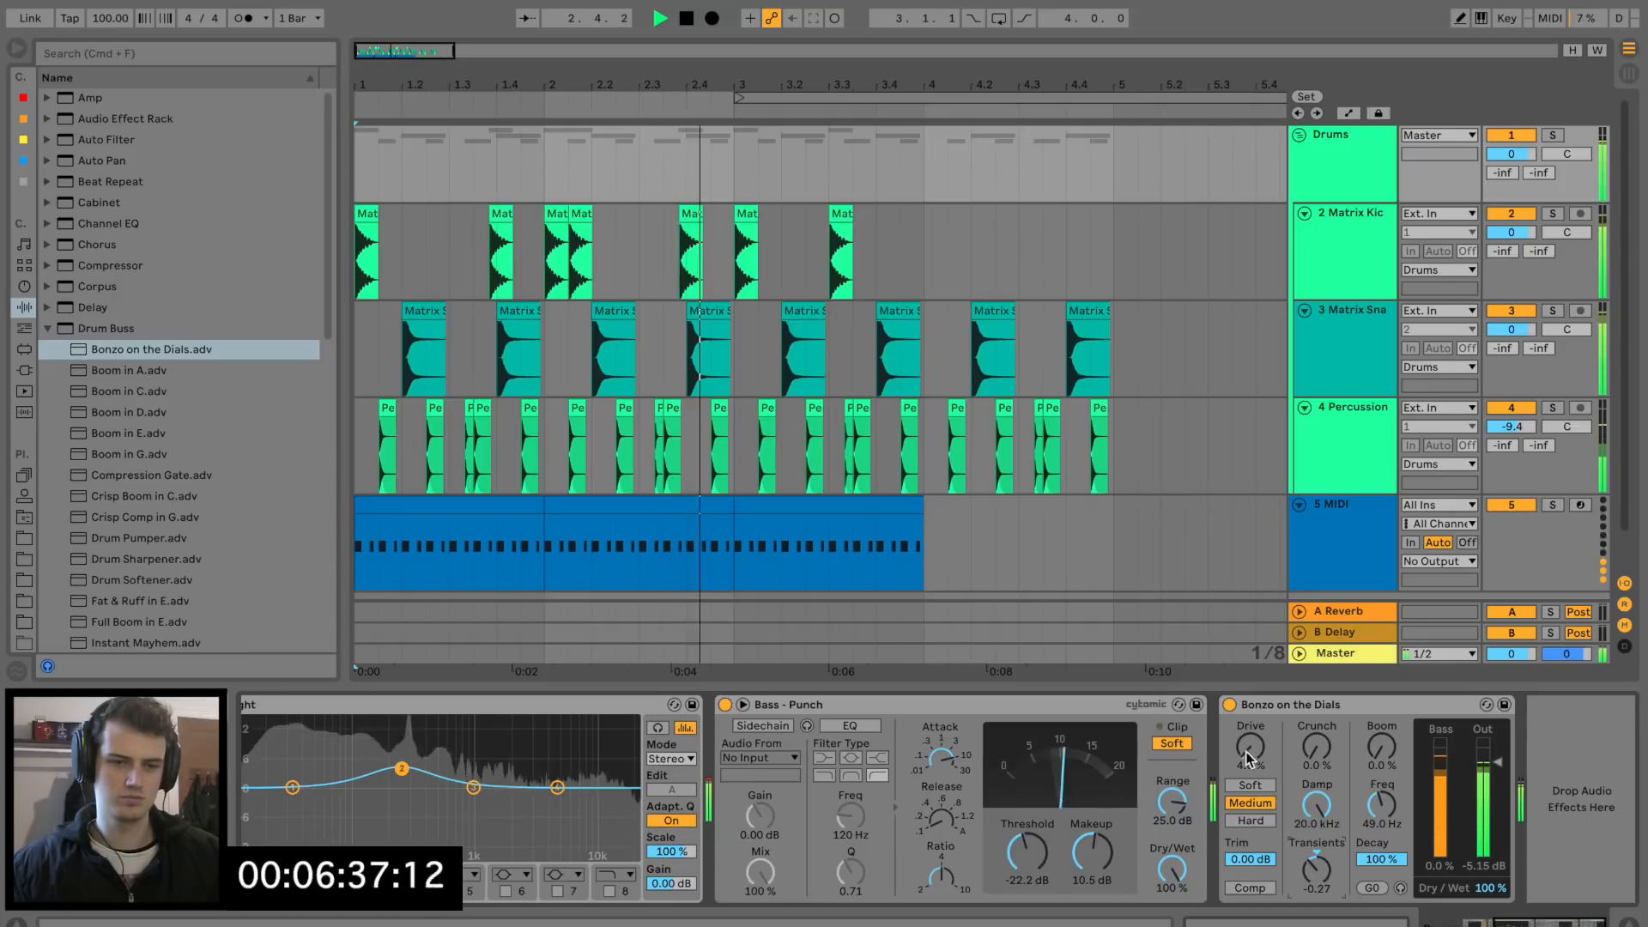
left_click_drag(1250, 747, 1251, 776)
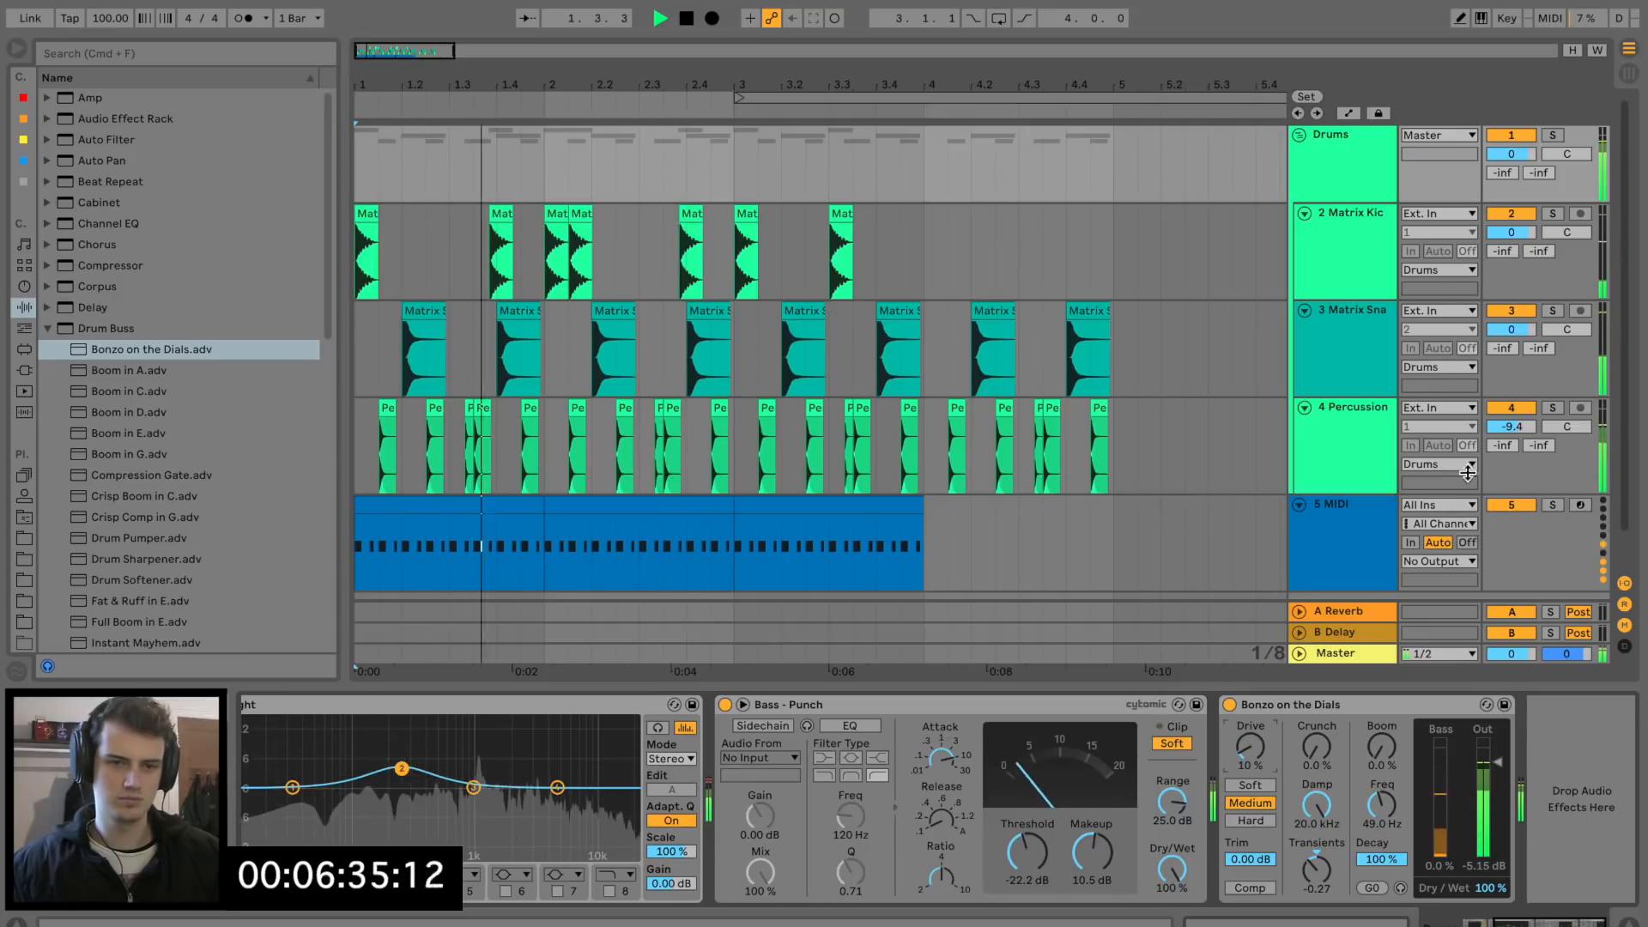
Lower the percussion track volume further, stop playback and fold the Drums group.
left_click_drag(1511, 426, 1511, 446)
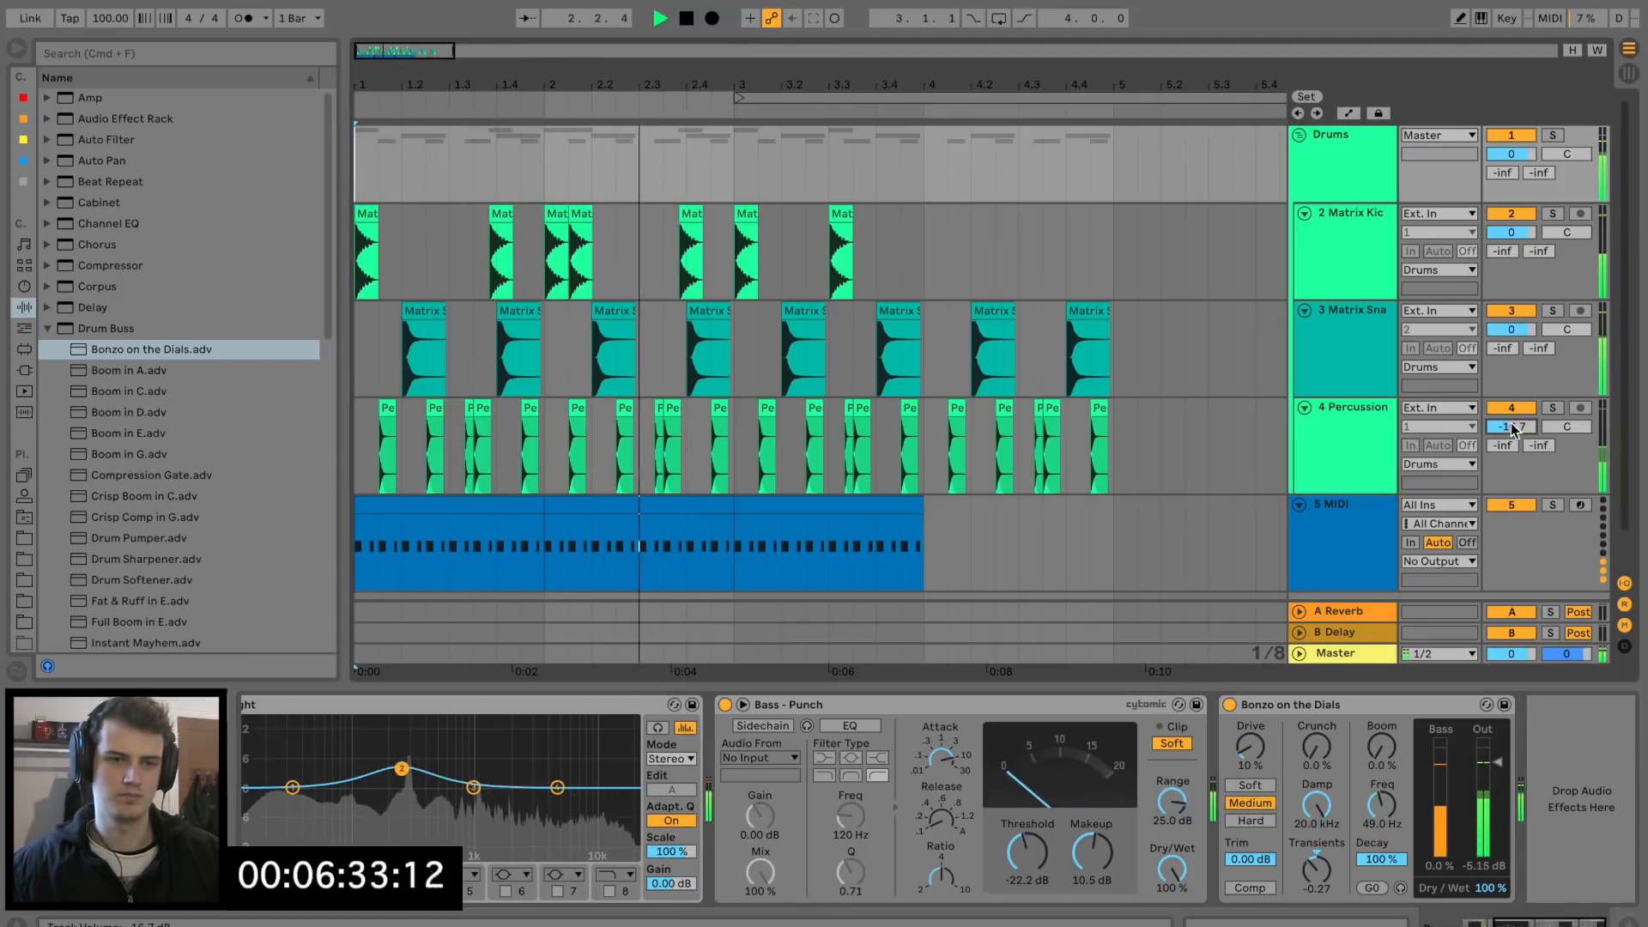
left_click(1300, 138)
key("space")
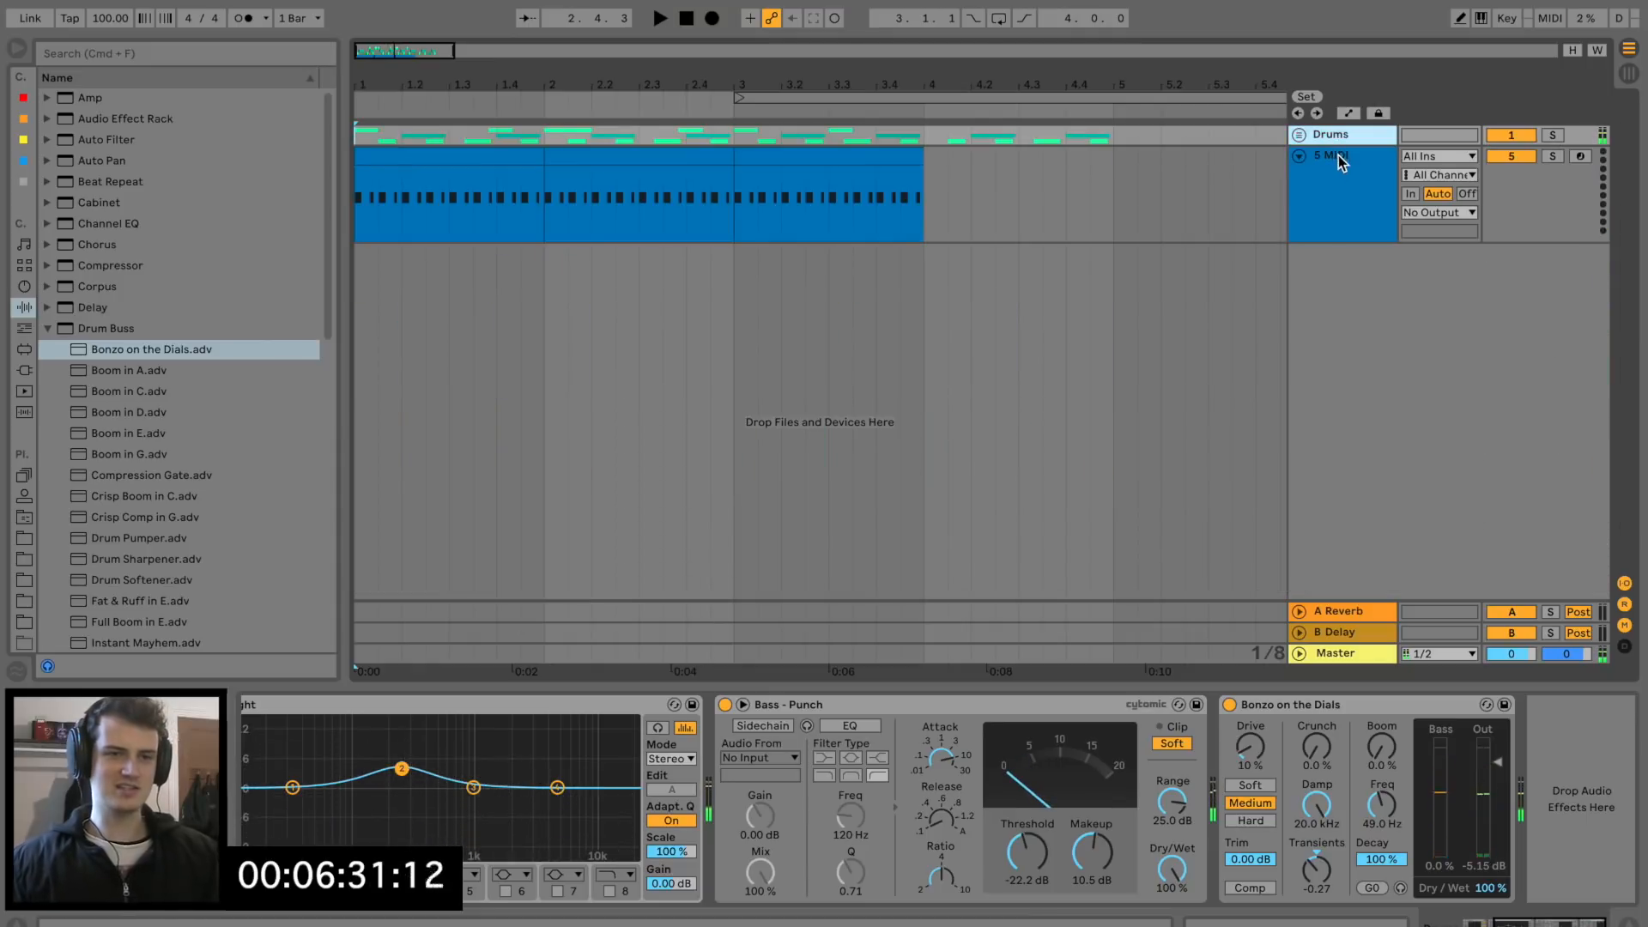
Insert an audio track below the MIDI track and open the Matrix full pack's Bass One Shots folder.
left_click(1337, 156)
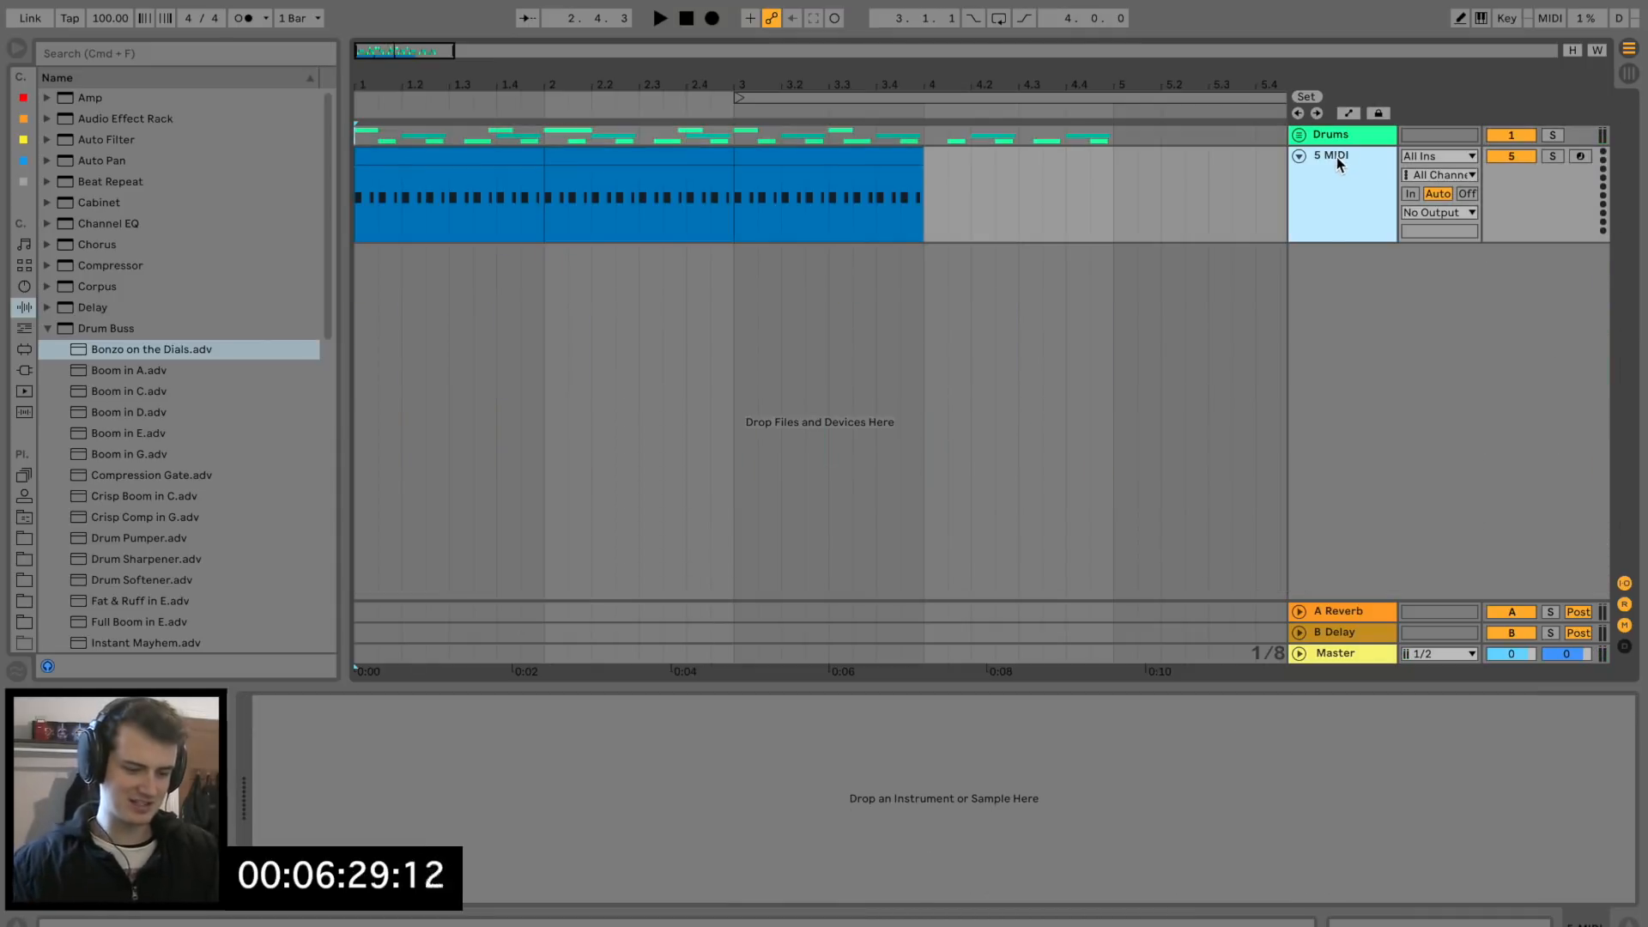
key("super+t")
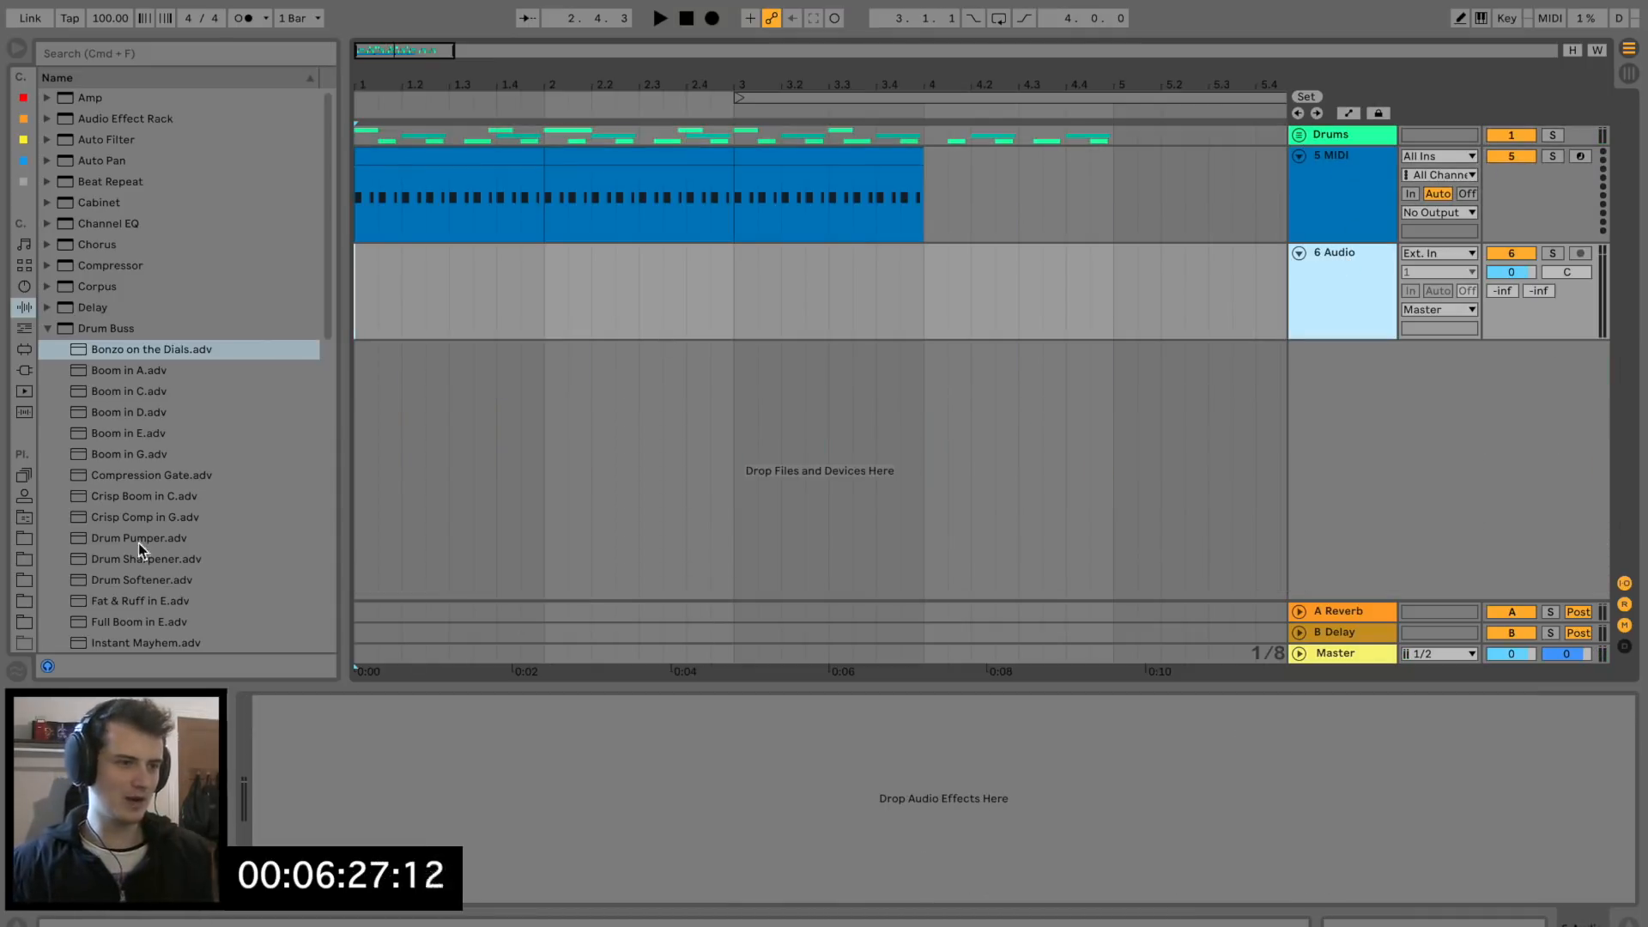
left_click(19, 539)
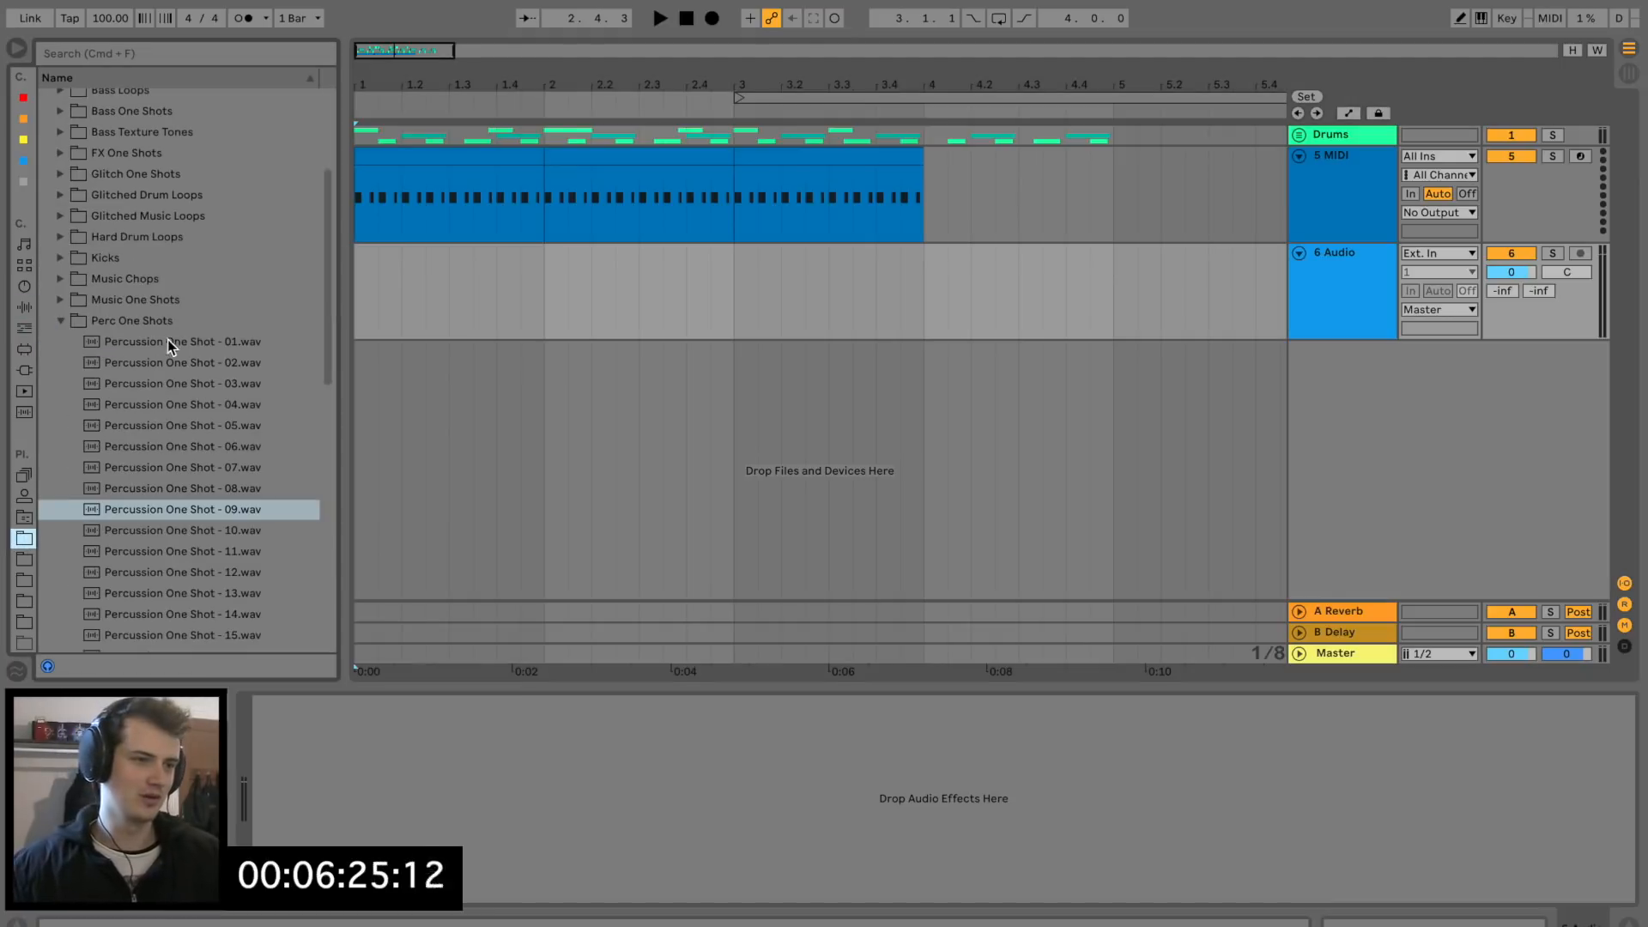
left_click(61, 320)
scroll(67, 257, "up", 1)
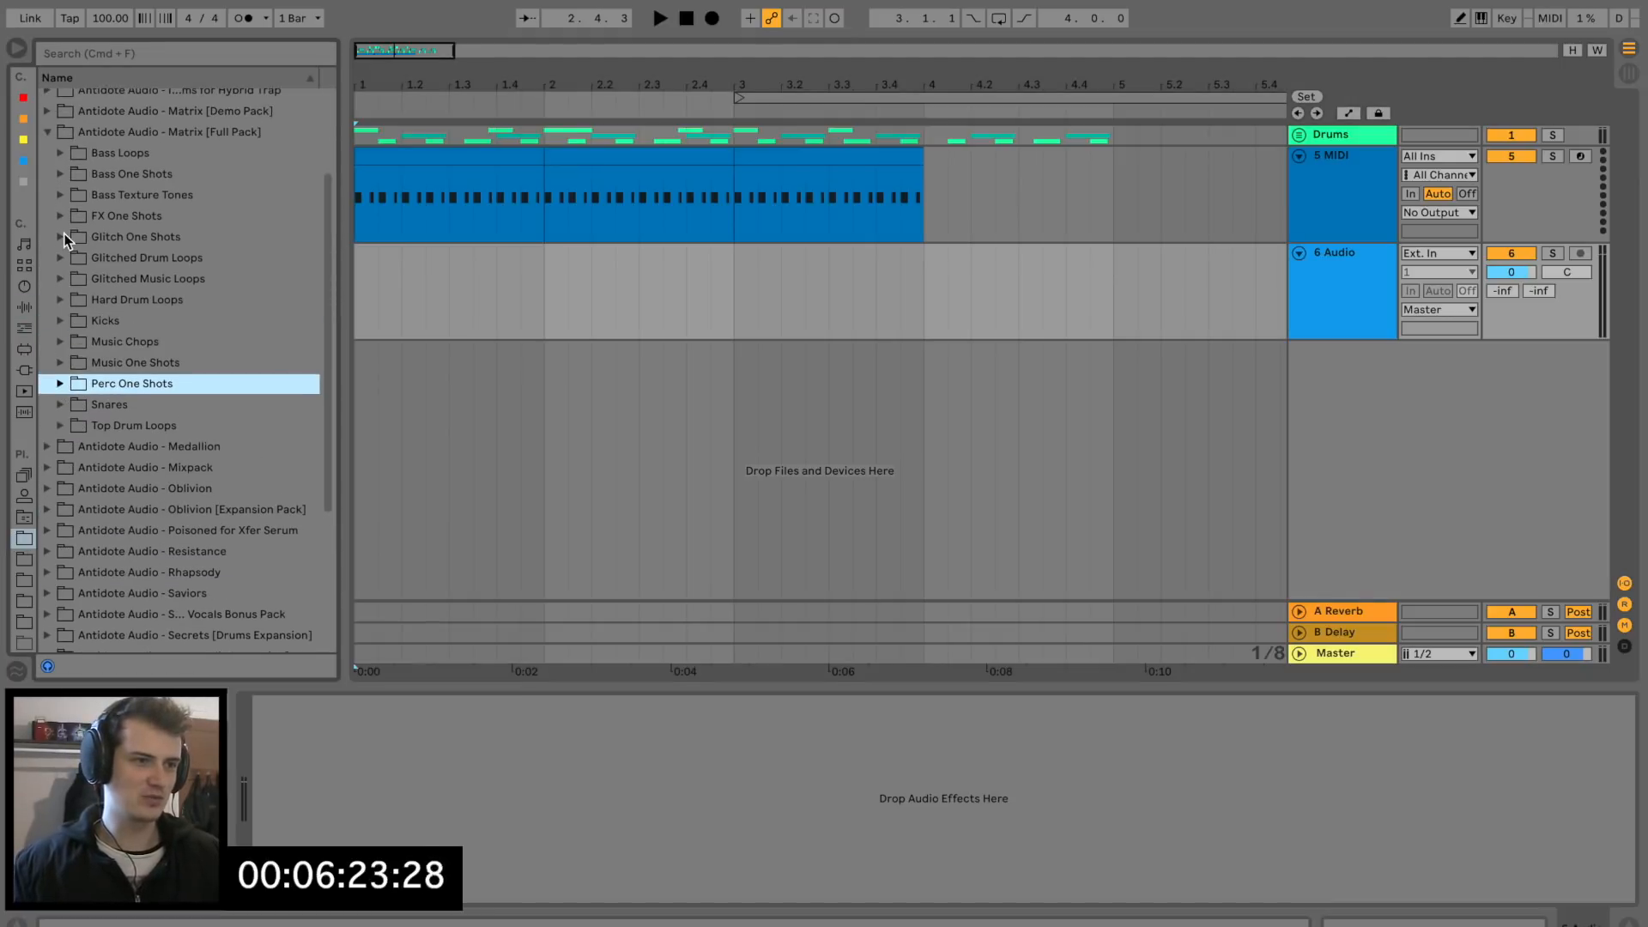
left_click(61, 173)
Audition the Bass Stab, Reece Bass and other samples in the Bass One Shots folder.
left_click(185, 469)
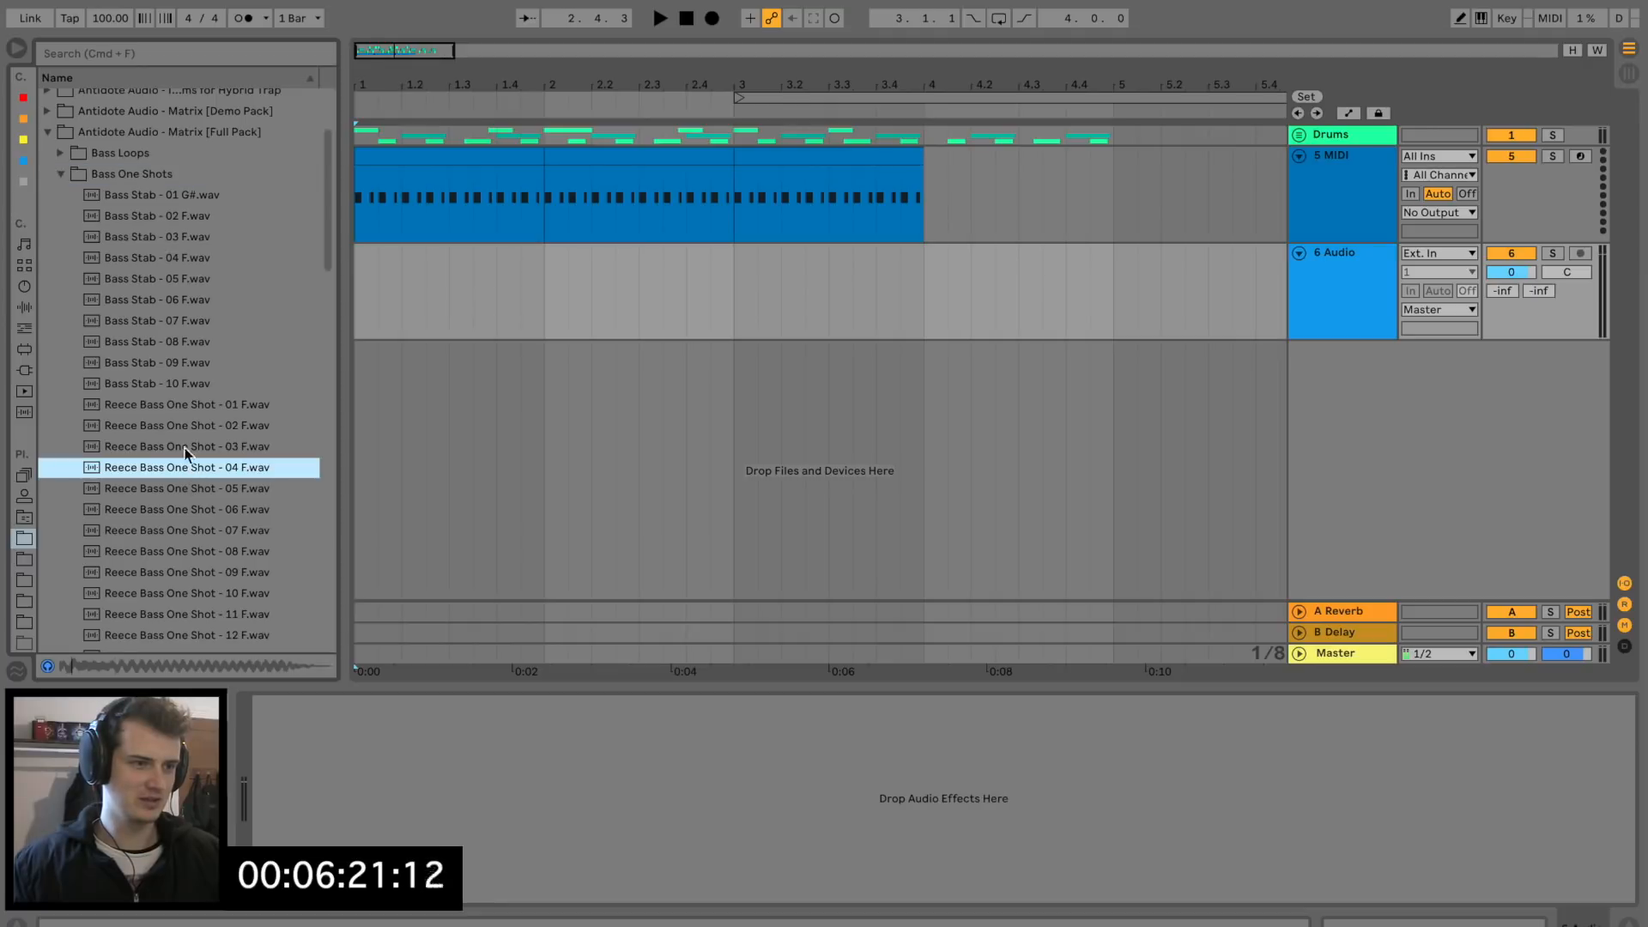
left_click(178, 362)
left_click(179, 300)
left_click(178, 360)
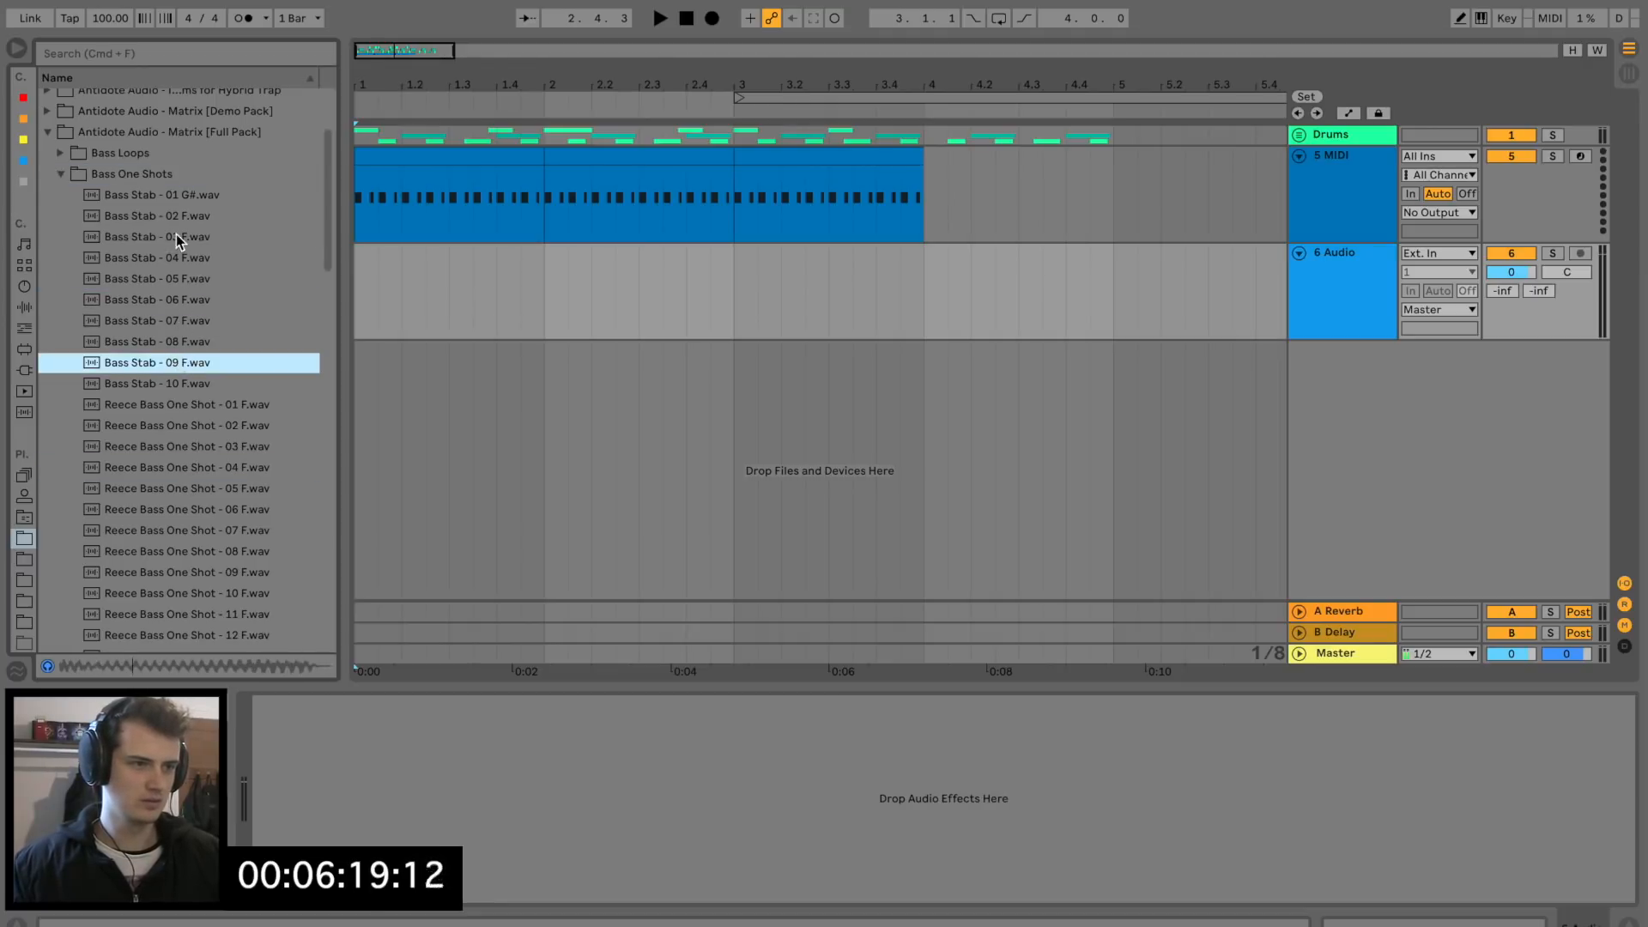
left_click(177, 236)
left_click(178, 220)
left_click(190, 301)
scroll(201, 360, "down", 5)
left_click(207, 381)
scroll(210, 417, "down", 5)
left_click(209, 415)
scroll(210, 417, "down", 8)
left_click(210, 419)
scroll(214, 429, "down", 10)
left_click(225, 441)
left_click(241, 397)
scroll(229, 311, "up", 20)
left_click(210, 390)
left_click(214, 432)
left_click(215, 411)
left_click(204, 392)
left_click(198, 370)
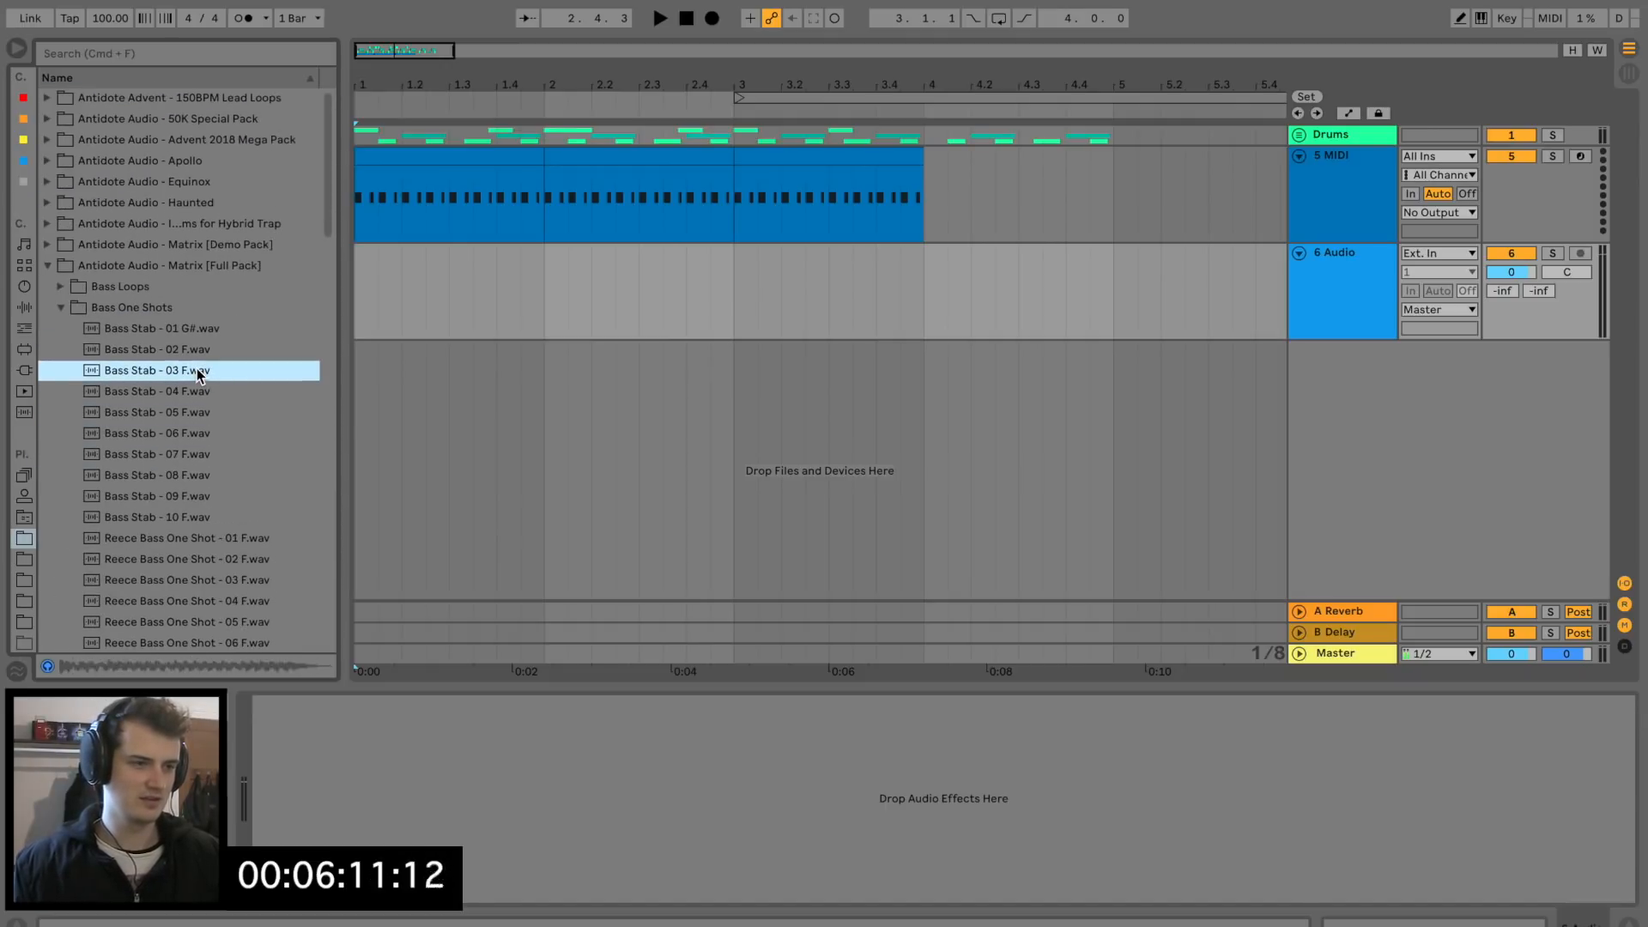
left_click(197, 354)
left_click(190, 330)
left_click(205, 476)
left_click(204, 496)
left_click(202, 515)
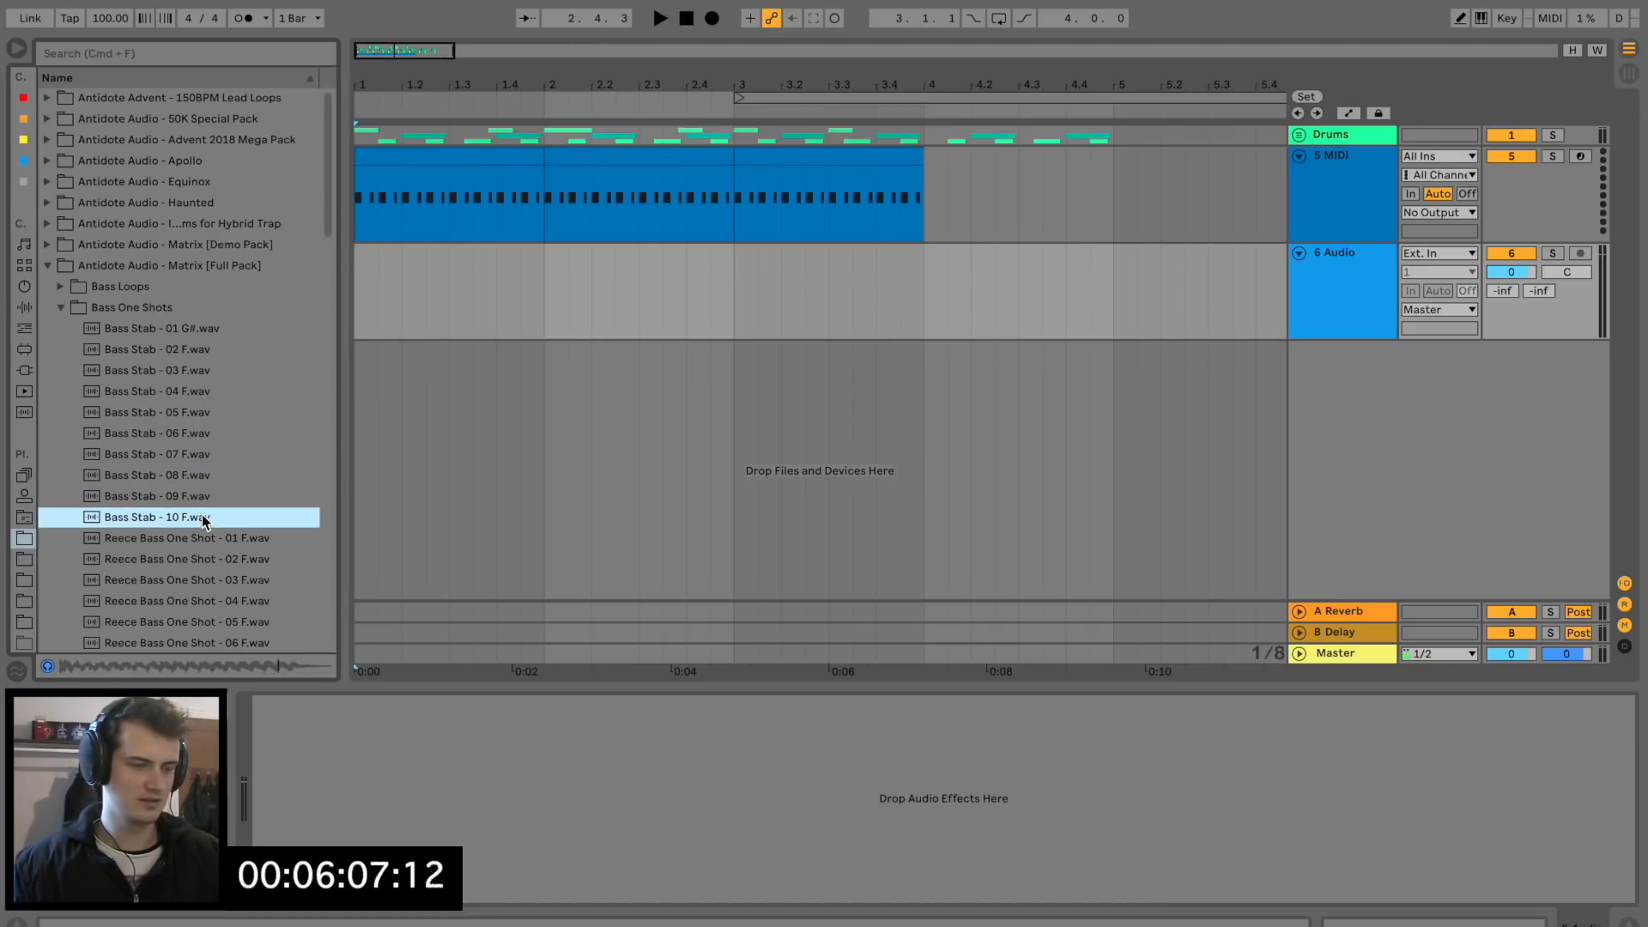
Insert a MIDI track below the audio track, load Analog onto it and enable computer keyboard note input.
left_click(1339, 291)
key("super+shift+t")
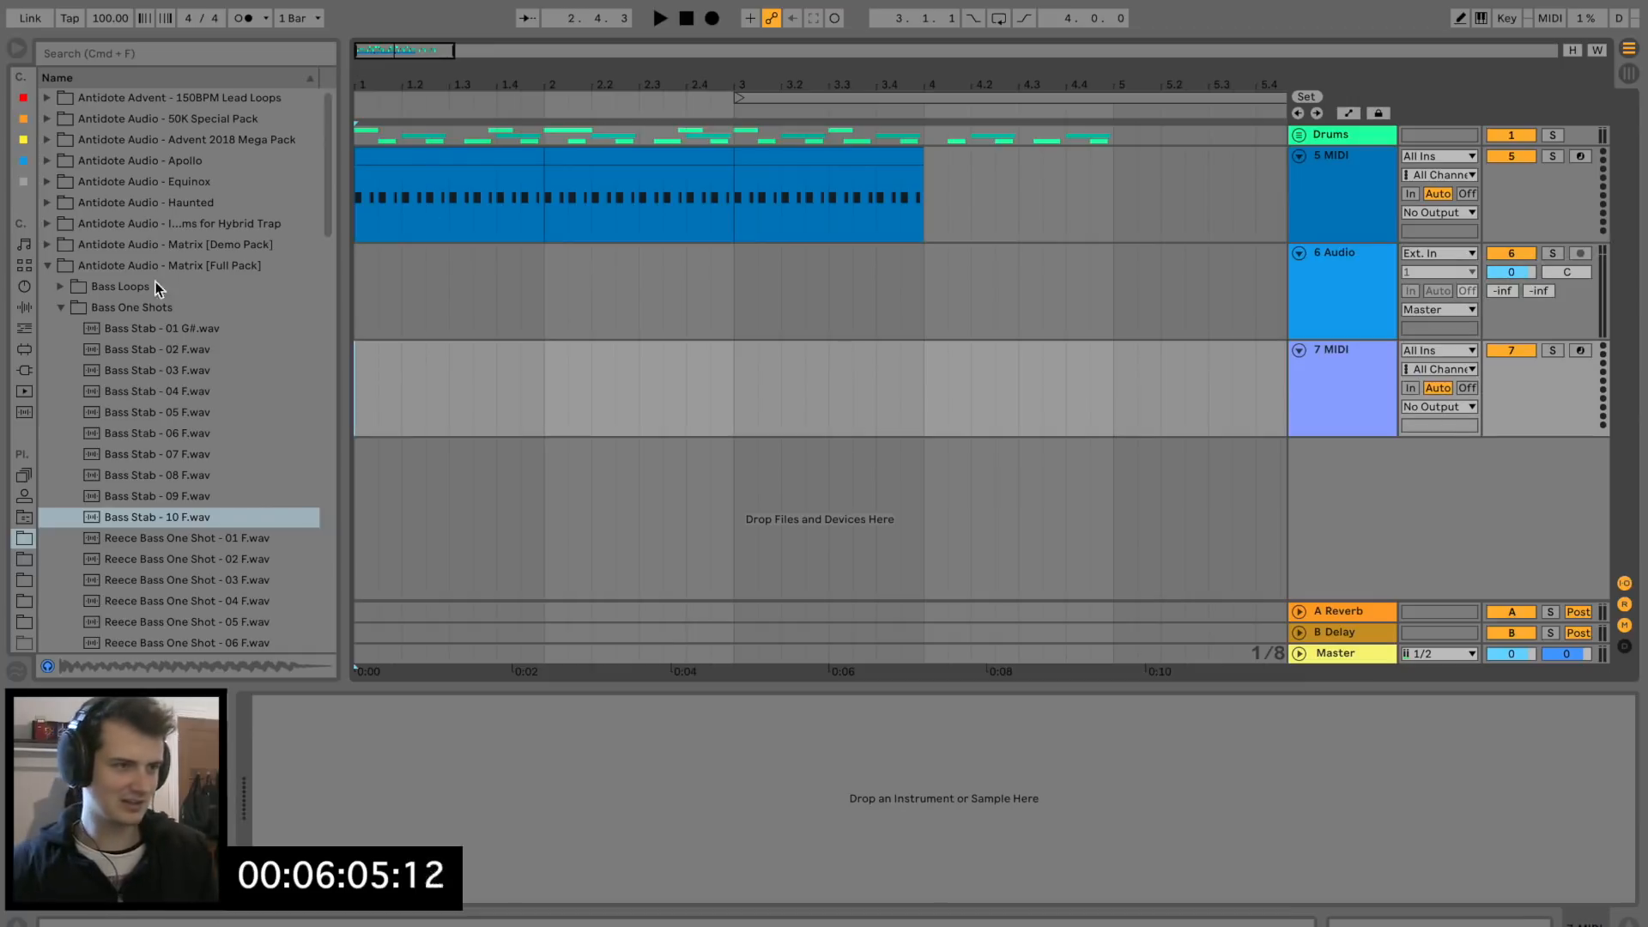
left_click(24, 289)
left_click_drag(95, 101, 816, 396)
key("m")
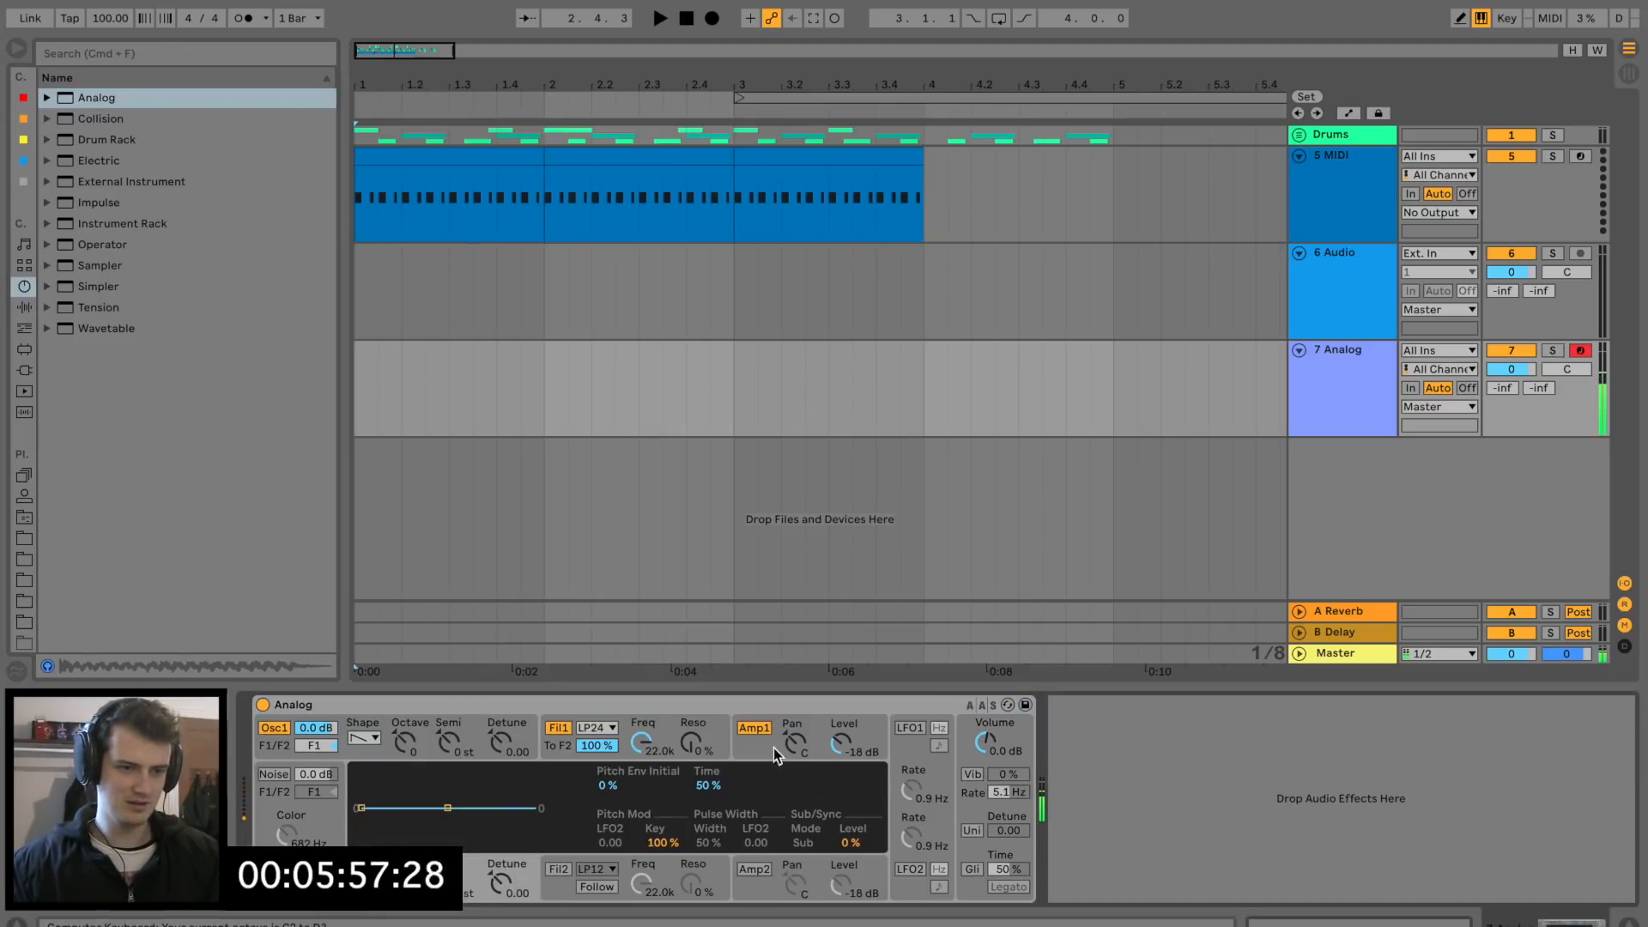
Set Analog's Amp1 envelope to Decay 469 ms, Sustain 1.00 and Release 5 ms, and play a test note.
left_click(774, 748)
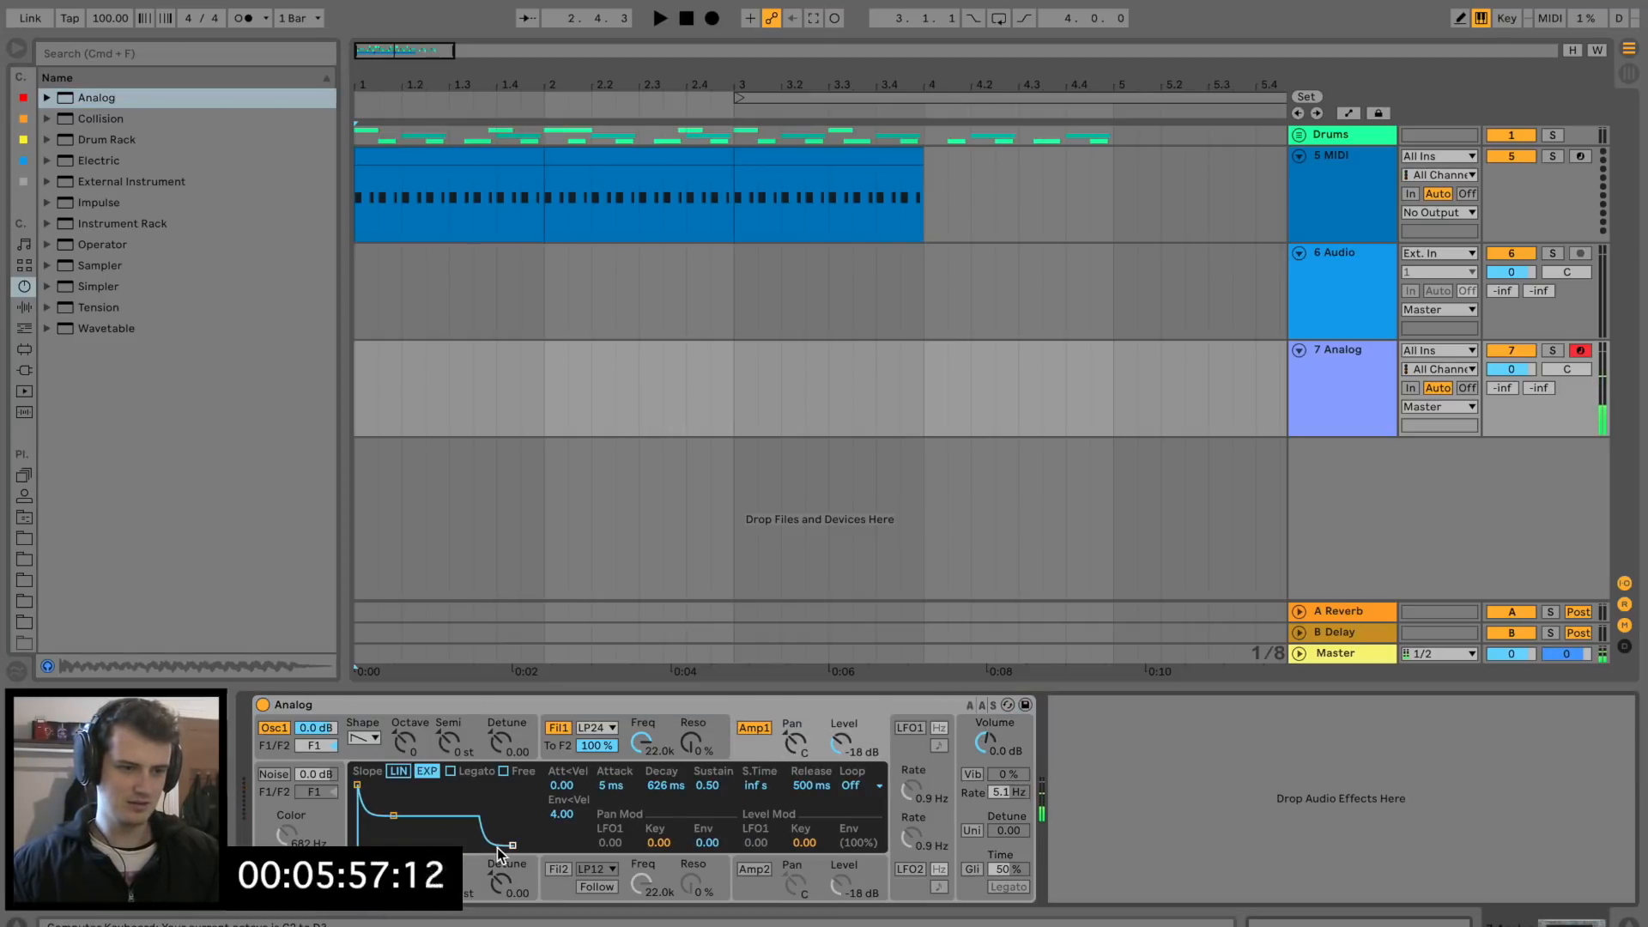
key("a")
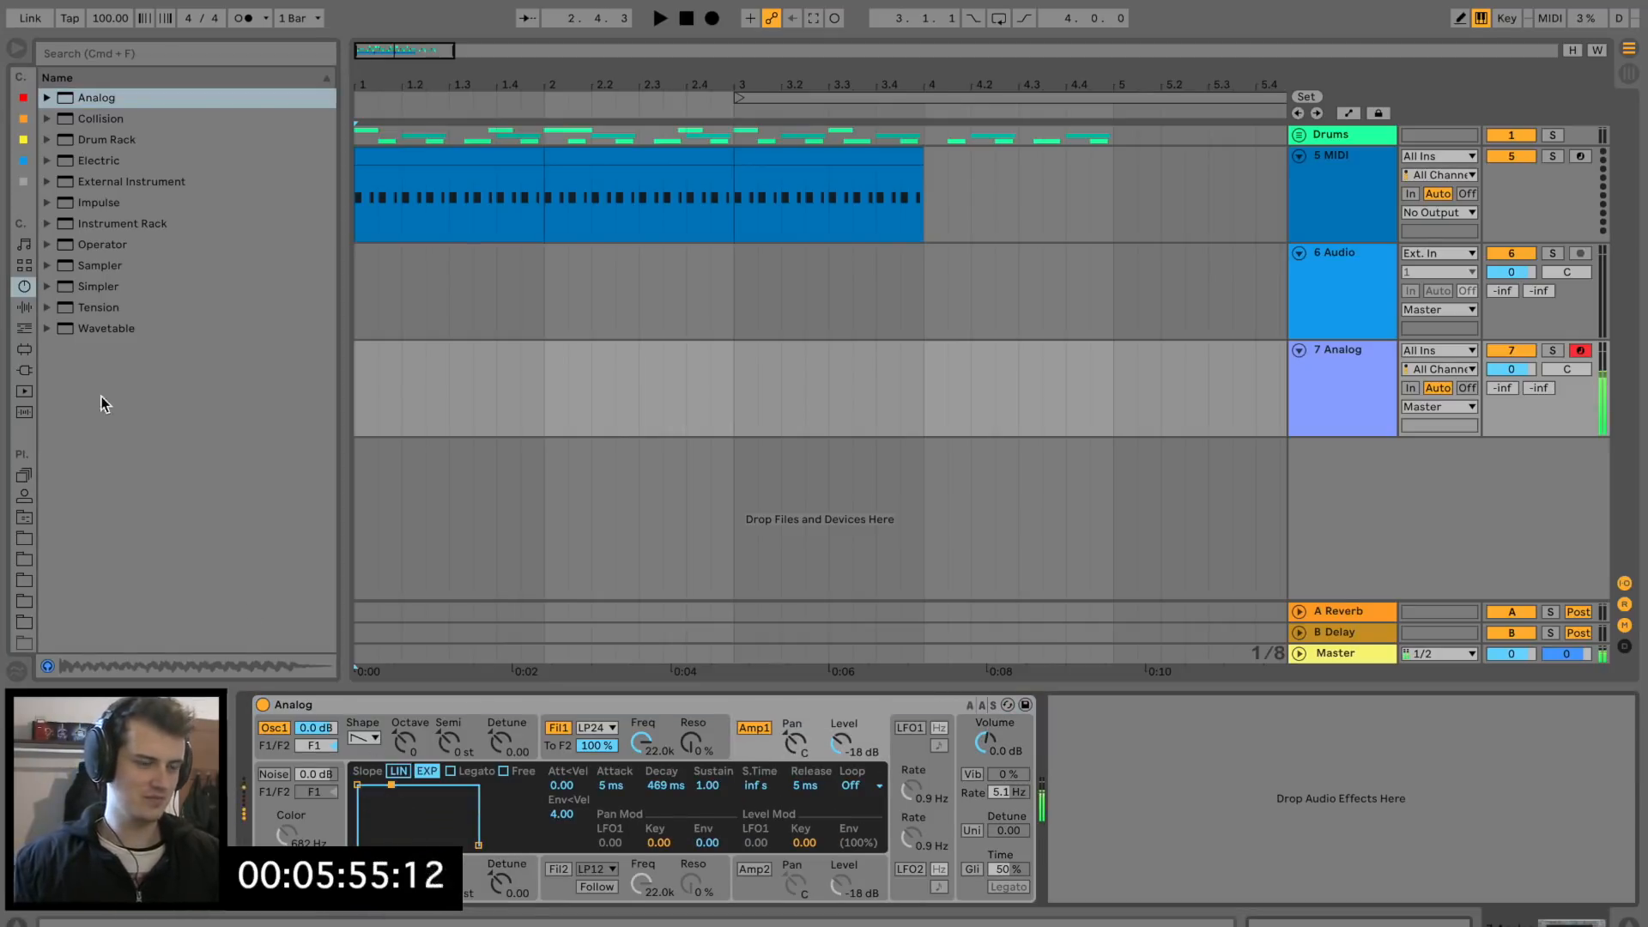
Add the Glue Compressor preset Bass - Punch.adv after Analog, set Makeup to 14.0 dB and show its sidechain section.
left_click(25, 309)
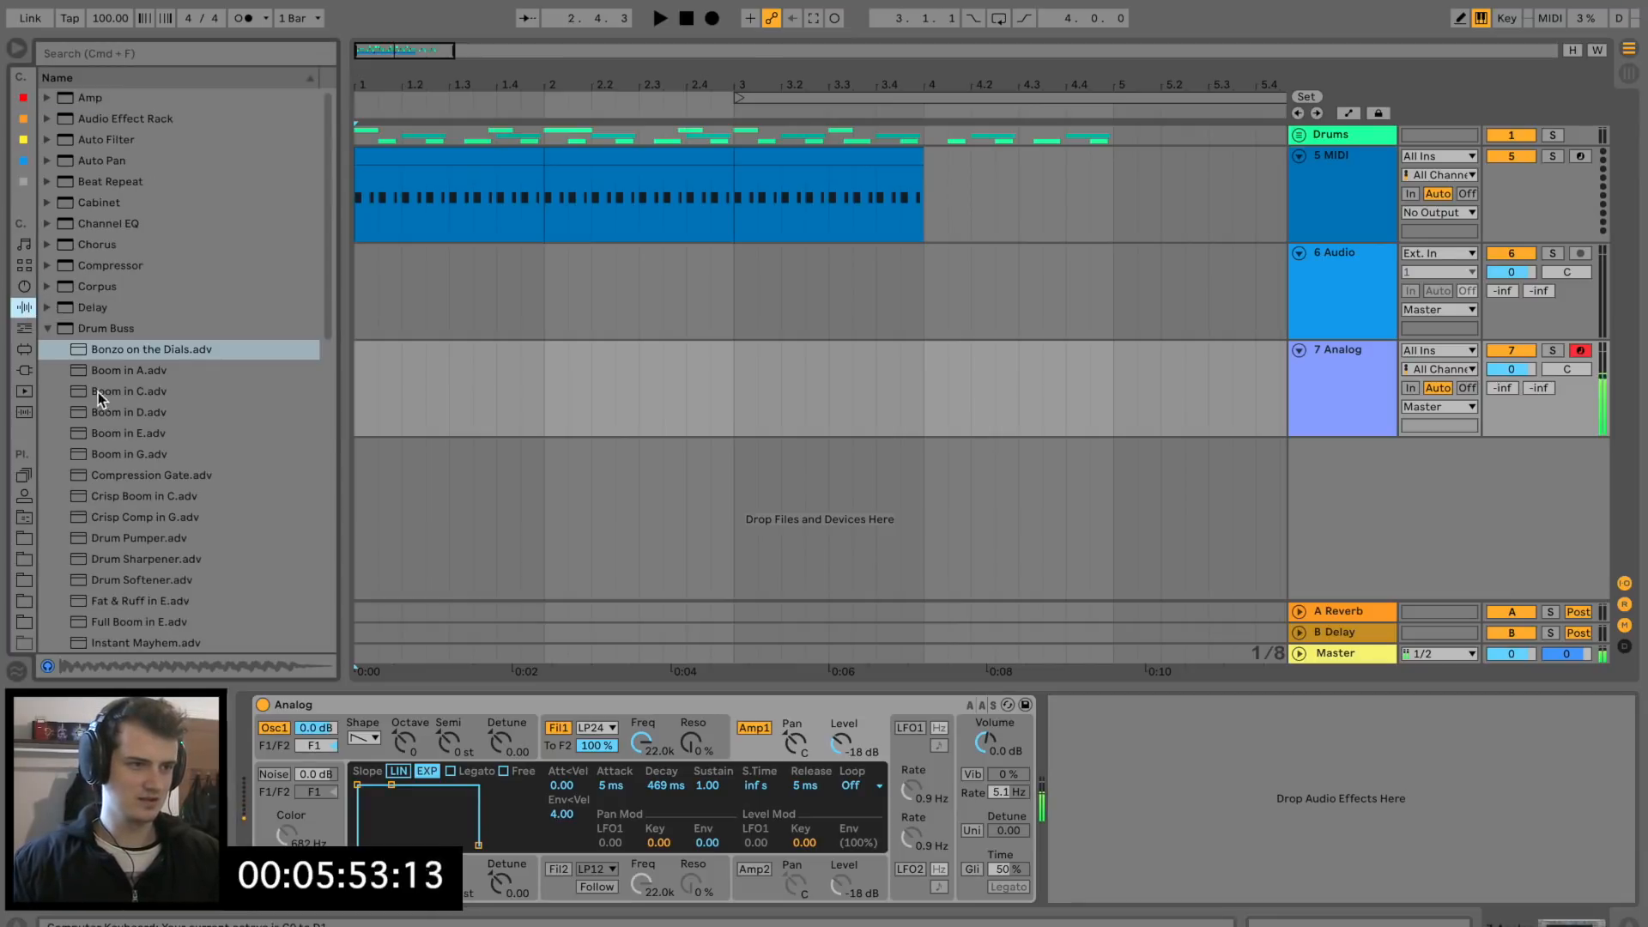
left_click(53, 331)
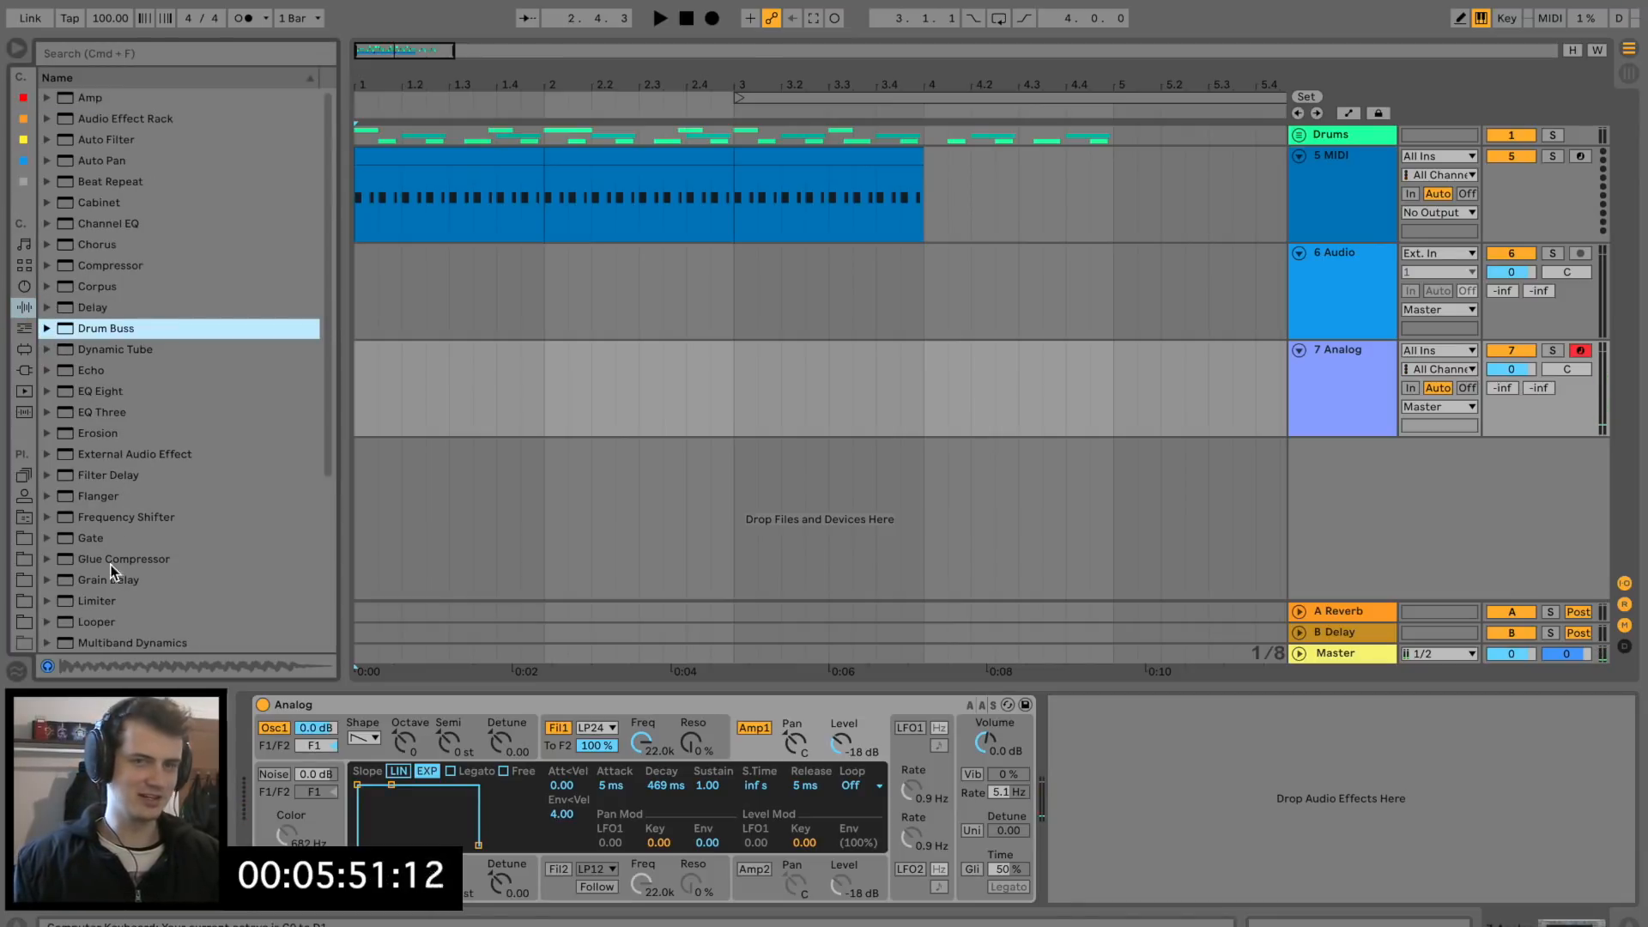
left_click(47, 559)
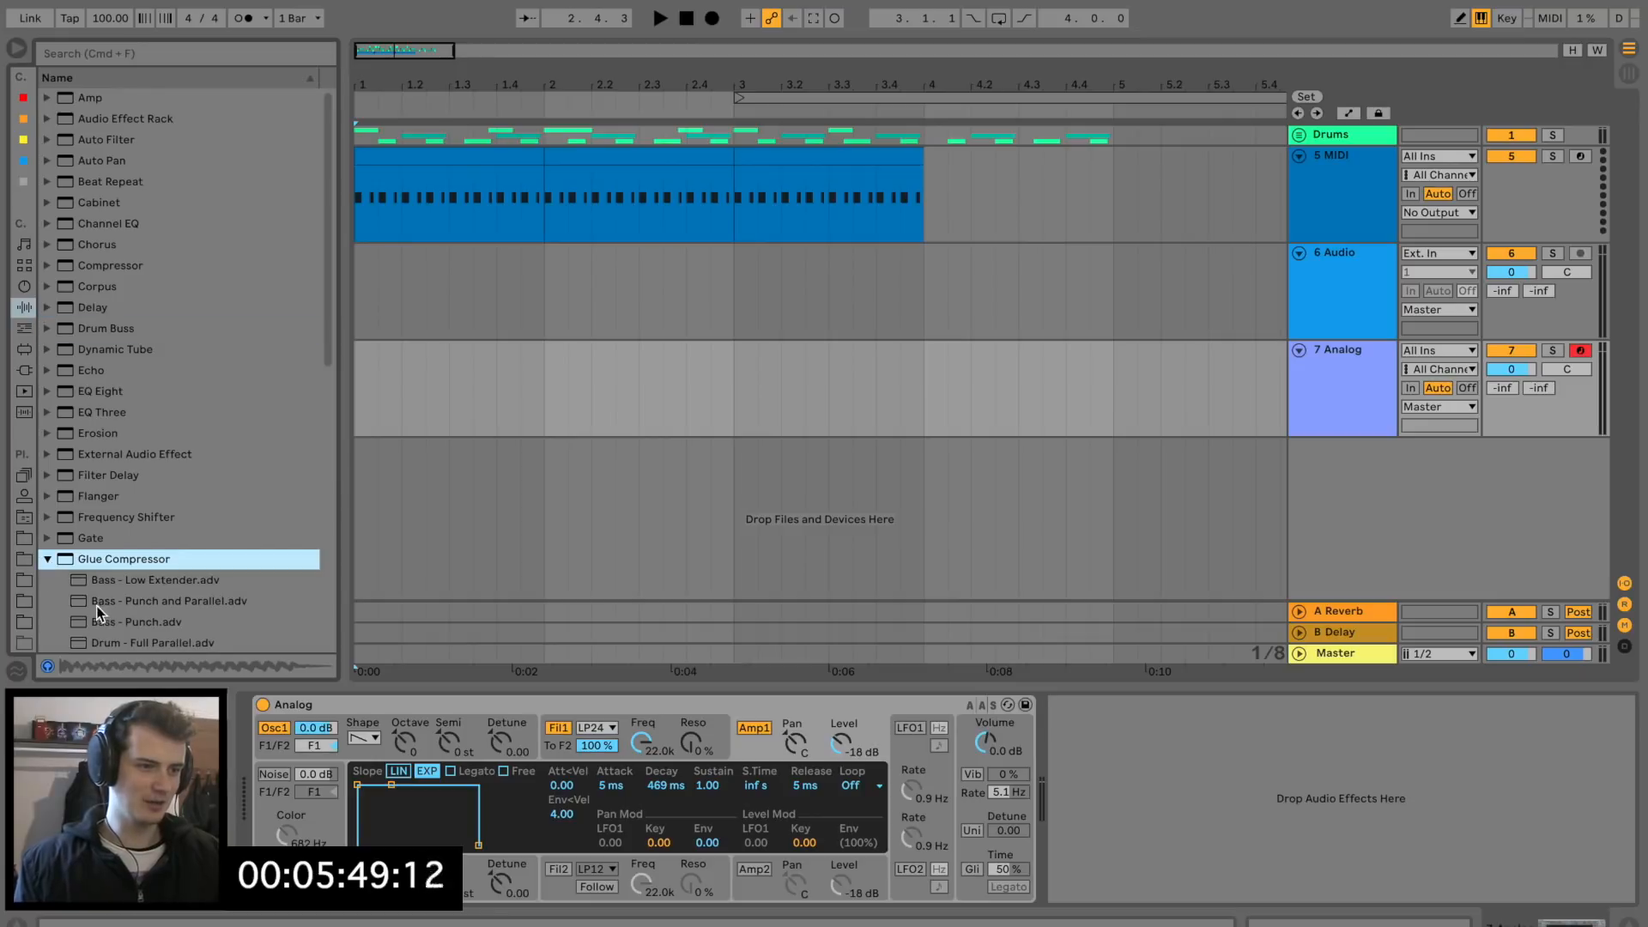
left_click_drag(132, 625, 1215, 858)
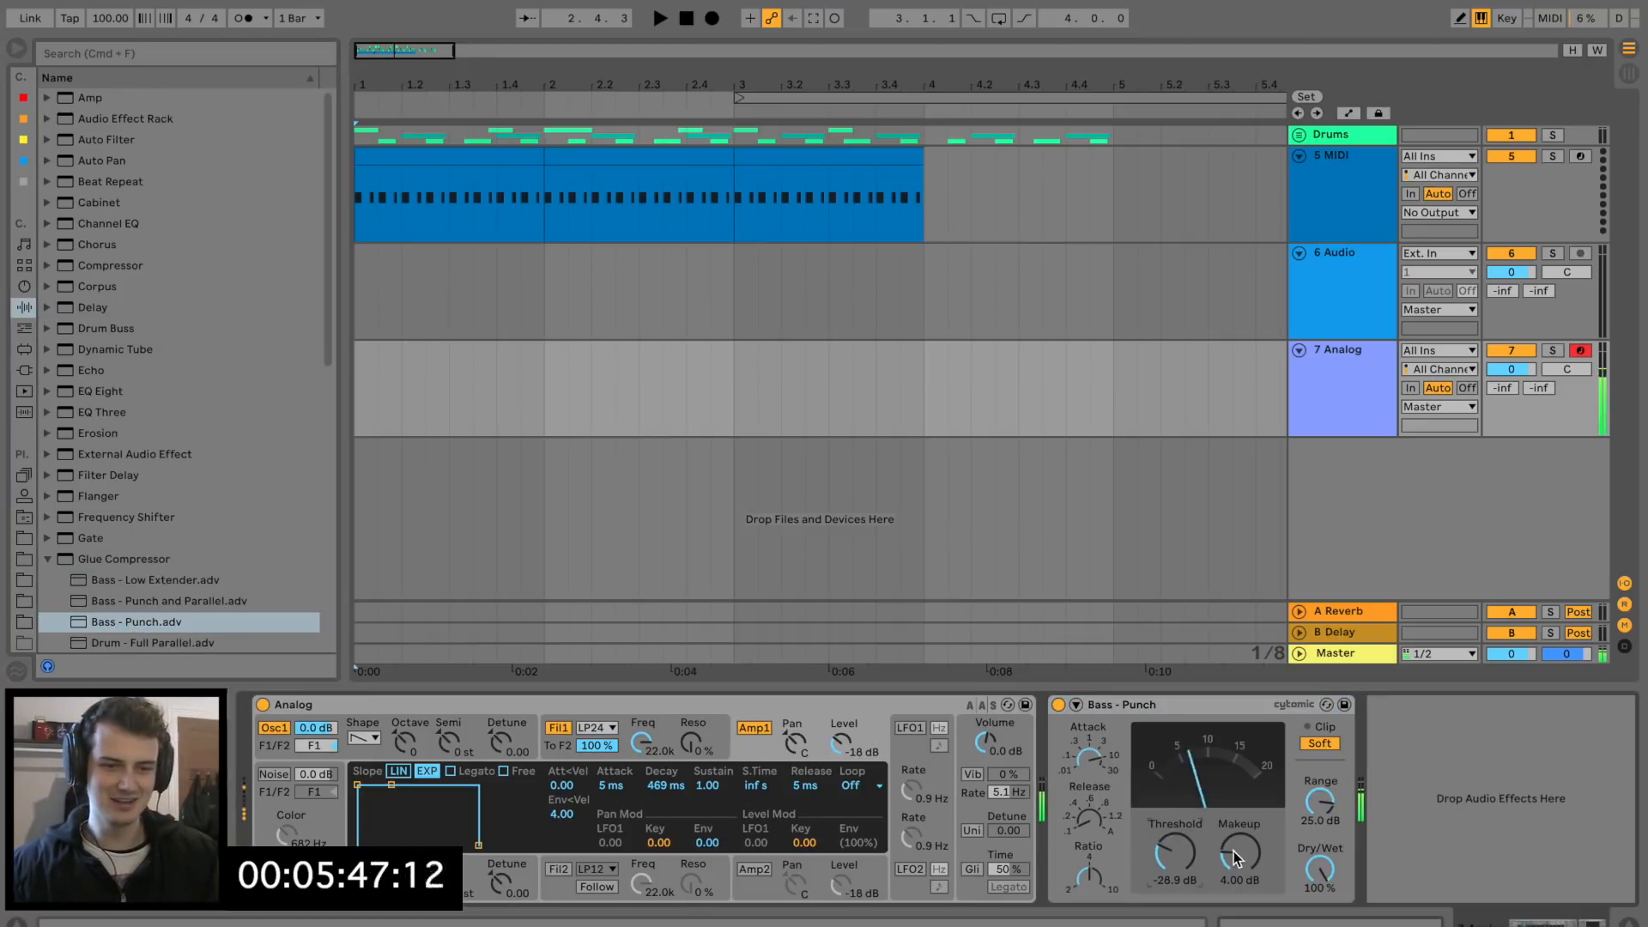
left_click(1075, 704)
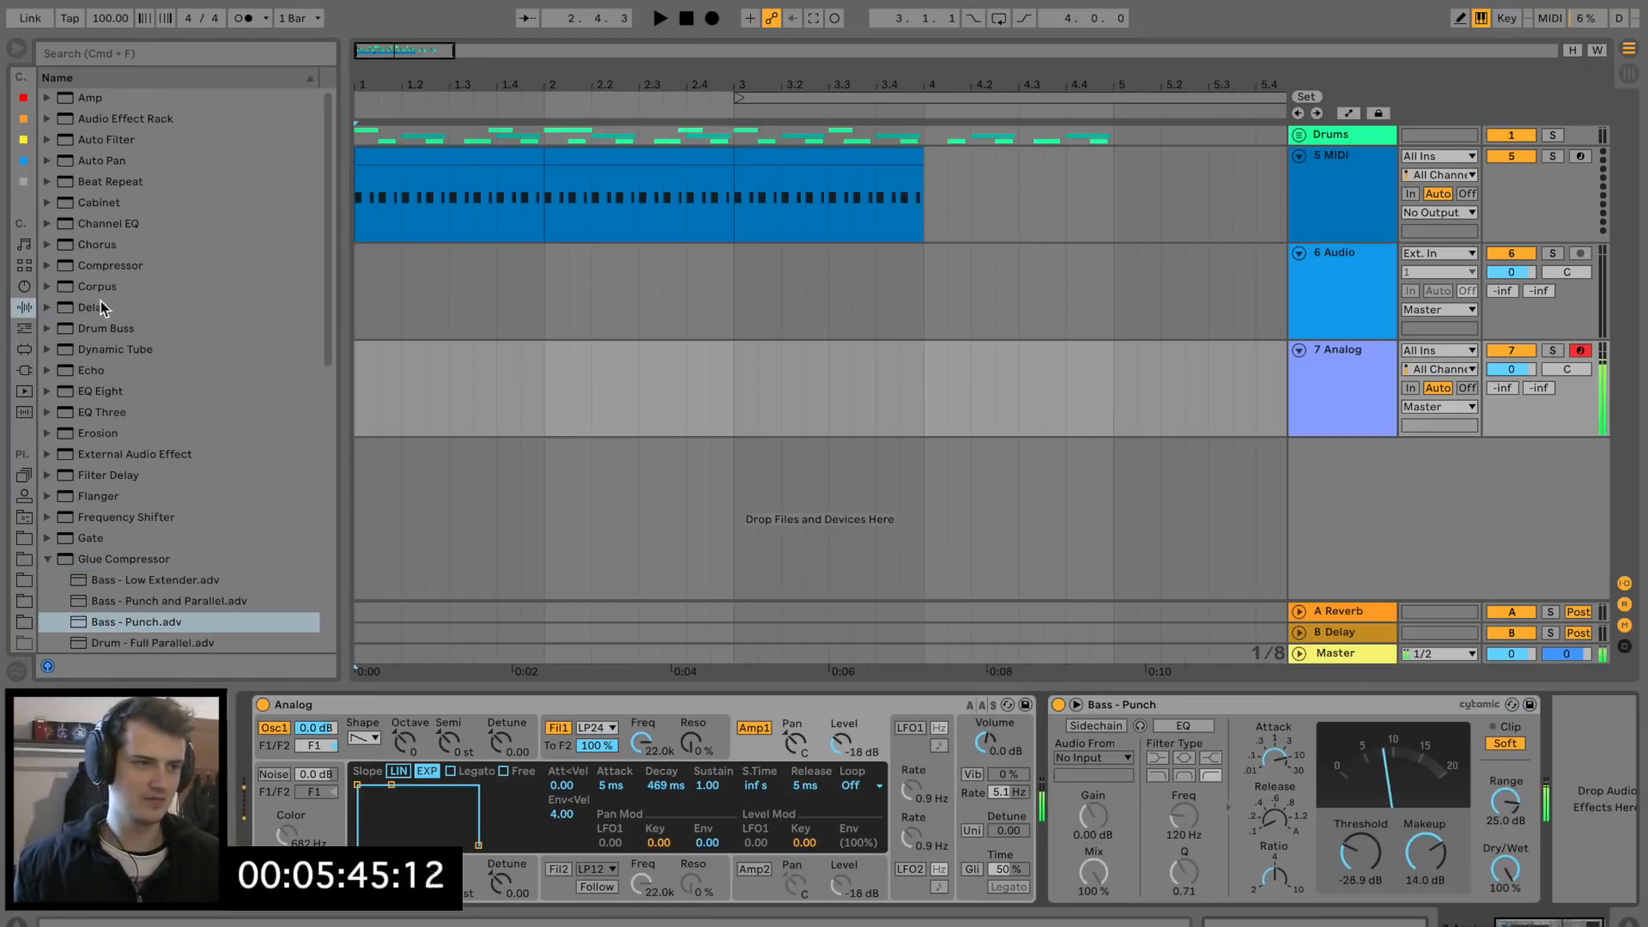
Insert a Chorus effect between Analog and the Bass - Punch compressor.
left_click(110, 244)
left_click_drag(1107, 807, 1106, 806)
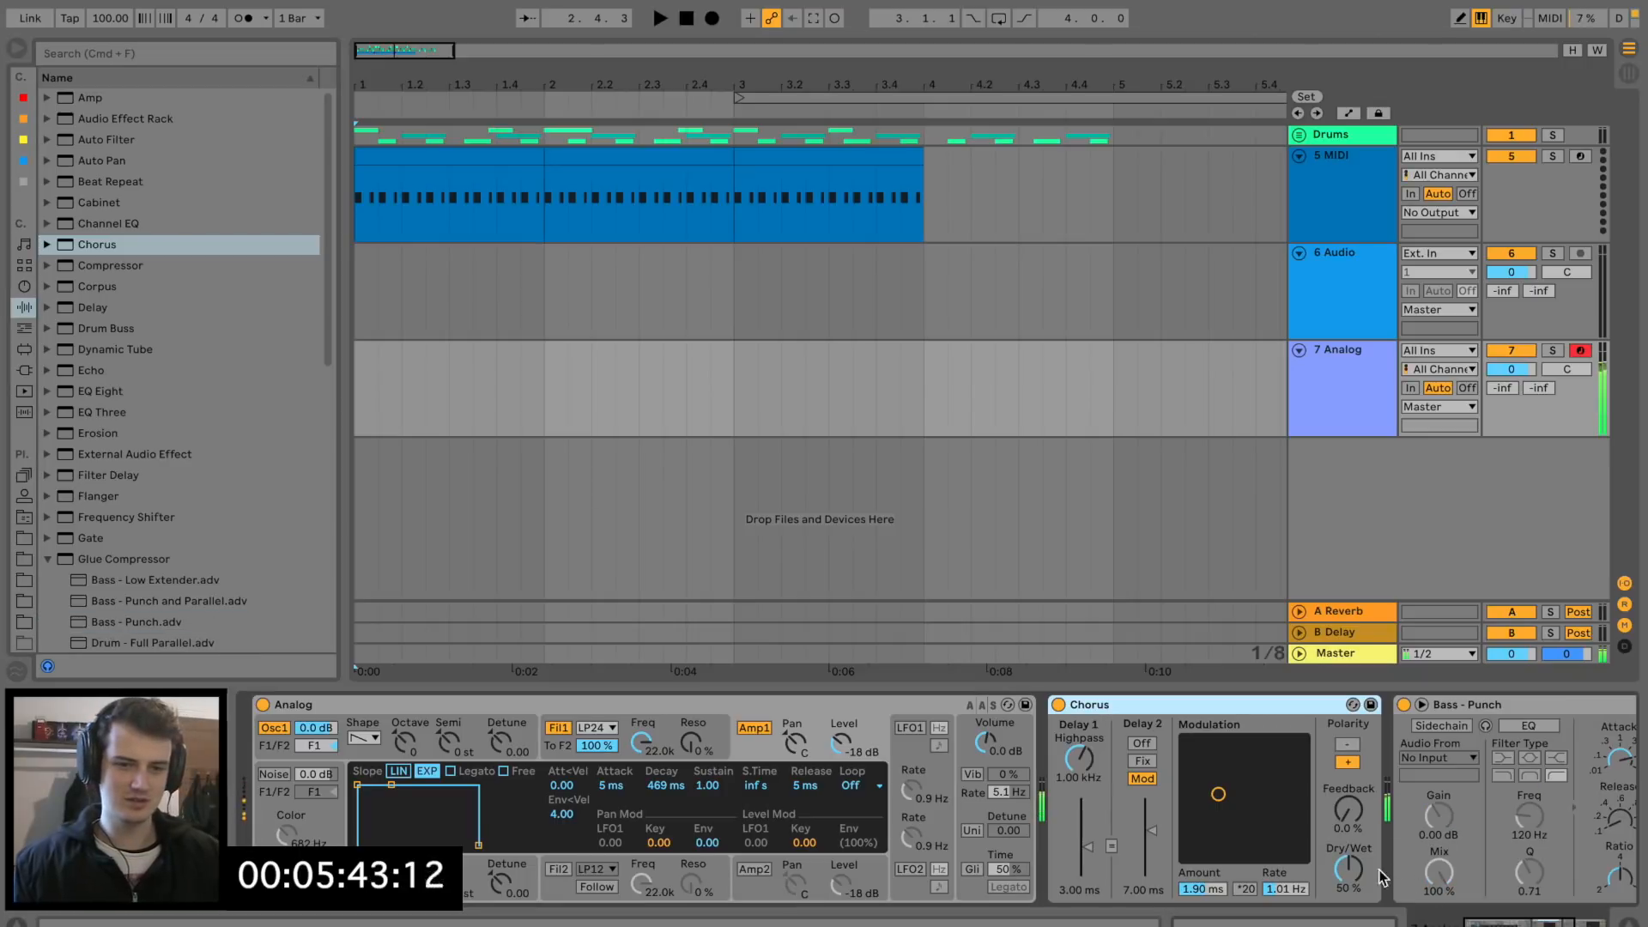
Set the Chorus Dry/Wet to 27 % and insert the OTT.adv preset between Chorus and Bass - Punch with Amount 28 %.
scroll(934, 762, "right", 5)
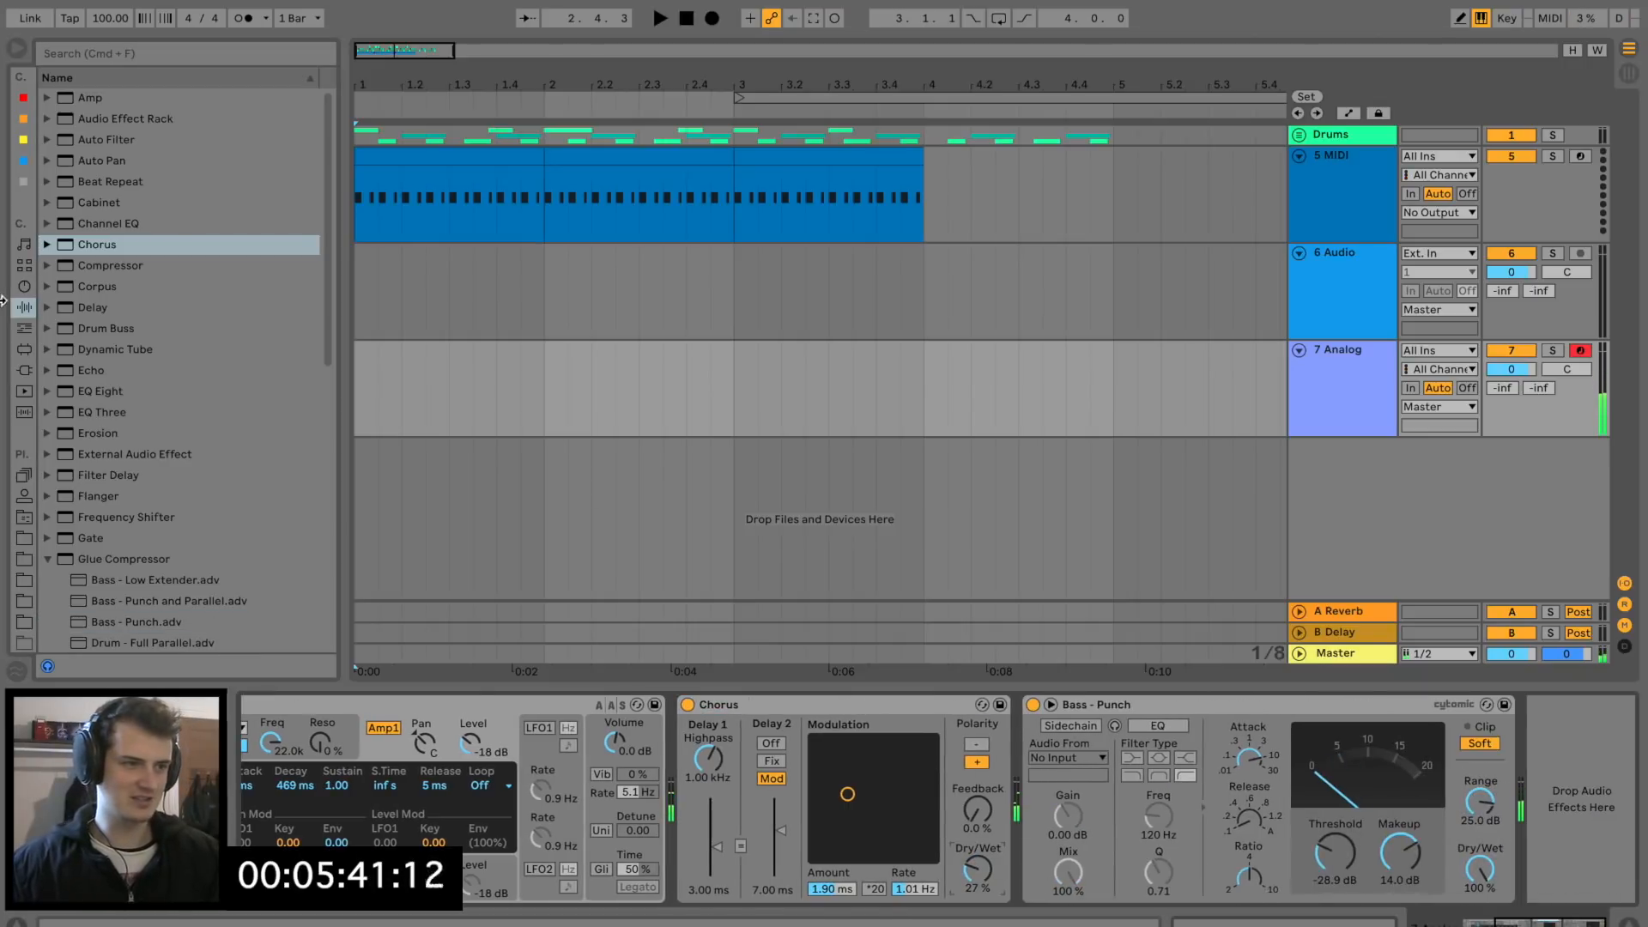
left_click(49, 556)
scroll(98, 491, "down", 4)
left_click(55, 391)
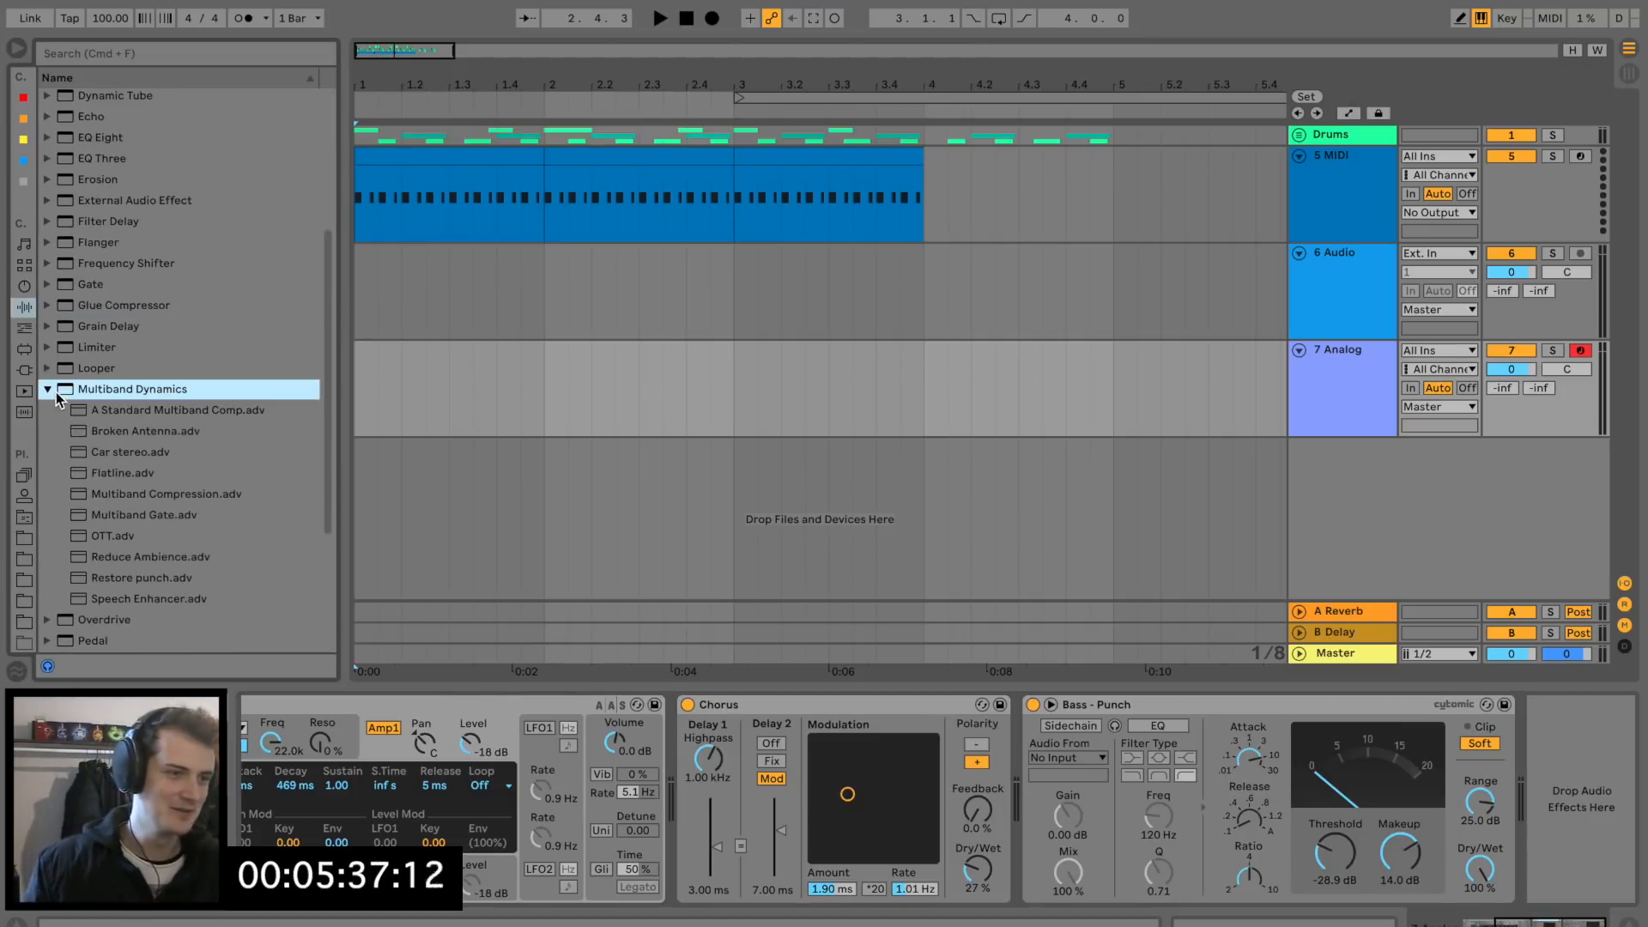
left_click_drag(99, 535, 1167, 781)
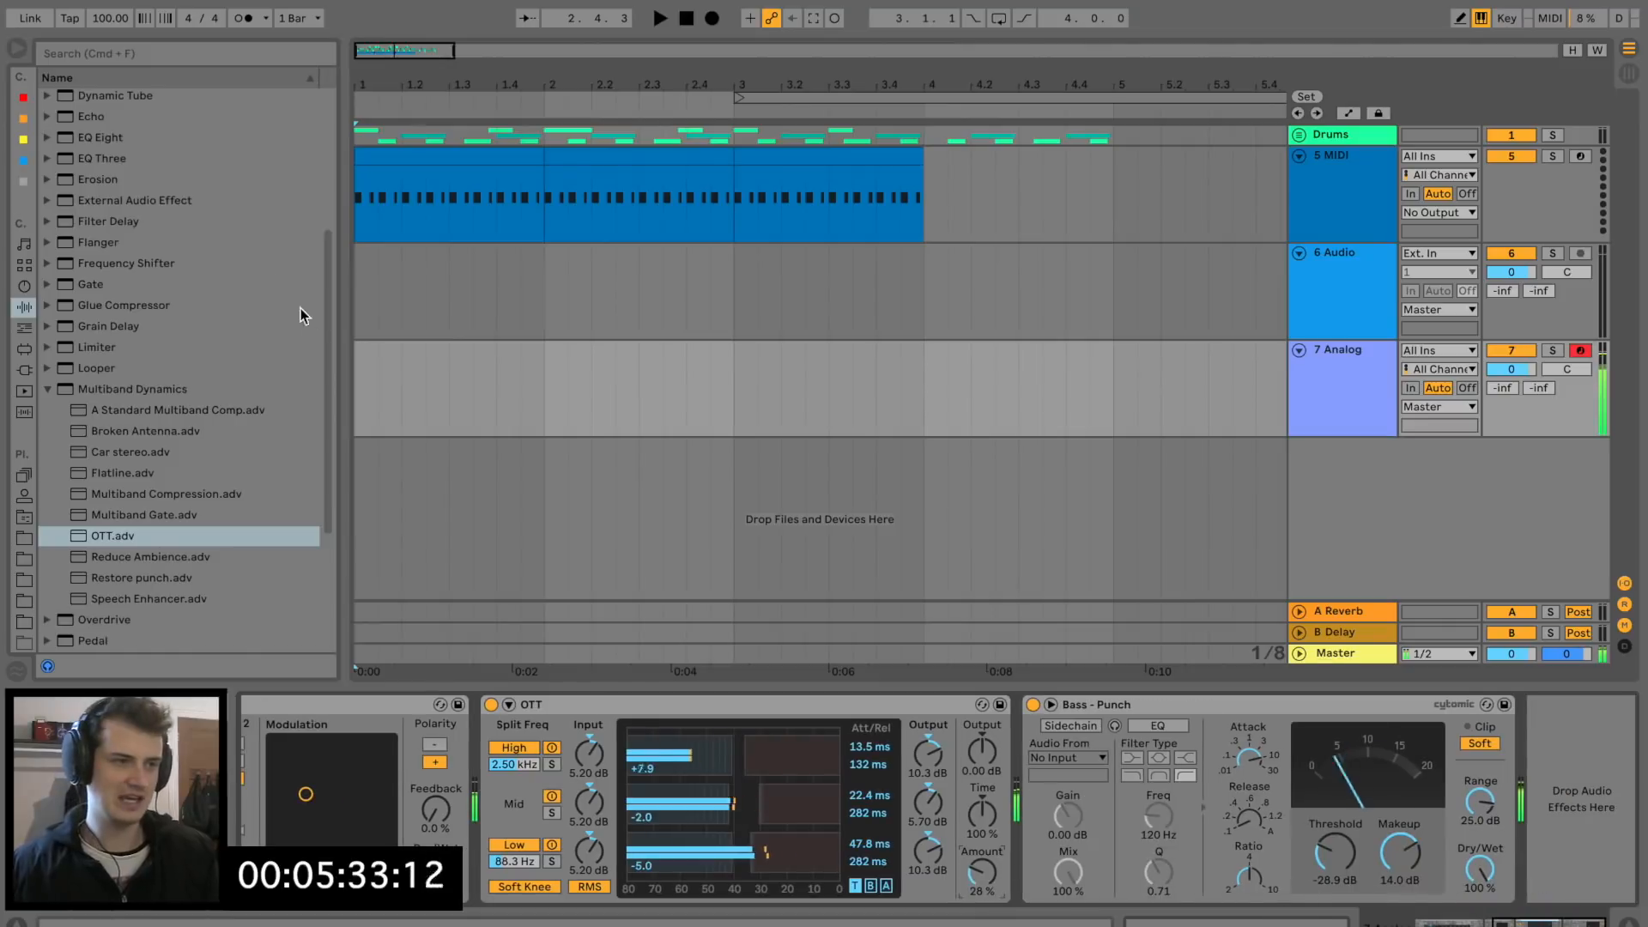
Add a Compressor after Bass - Punch and enable its sidechain with 2-Matrix Kick - 09 as the audio source.
scroll(126, 239, "up", 4)
left_click(127, 267)
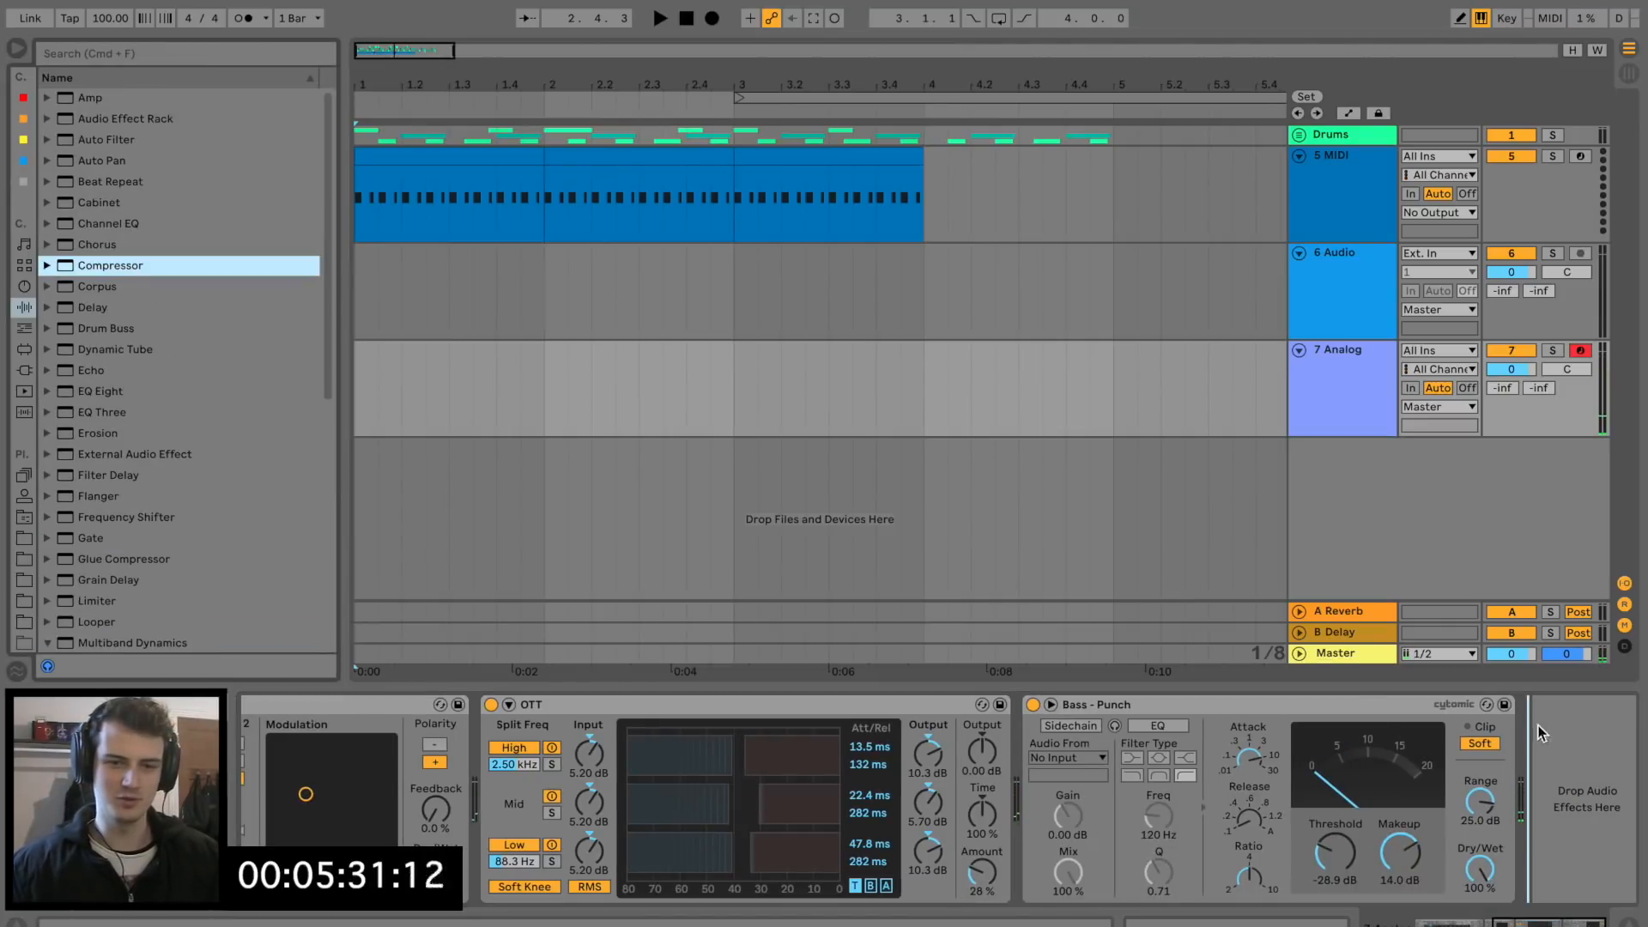
left_click_drag(1536, 724, 1536, 729)
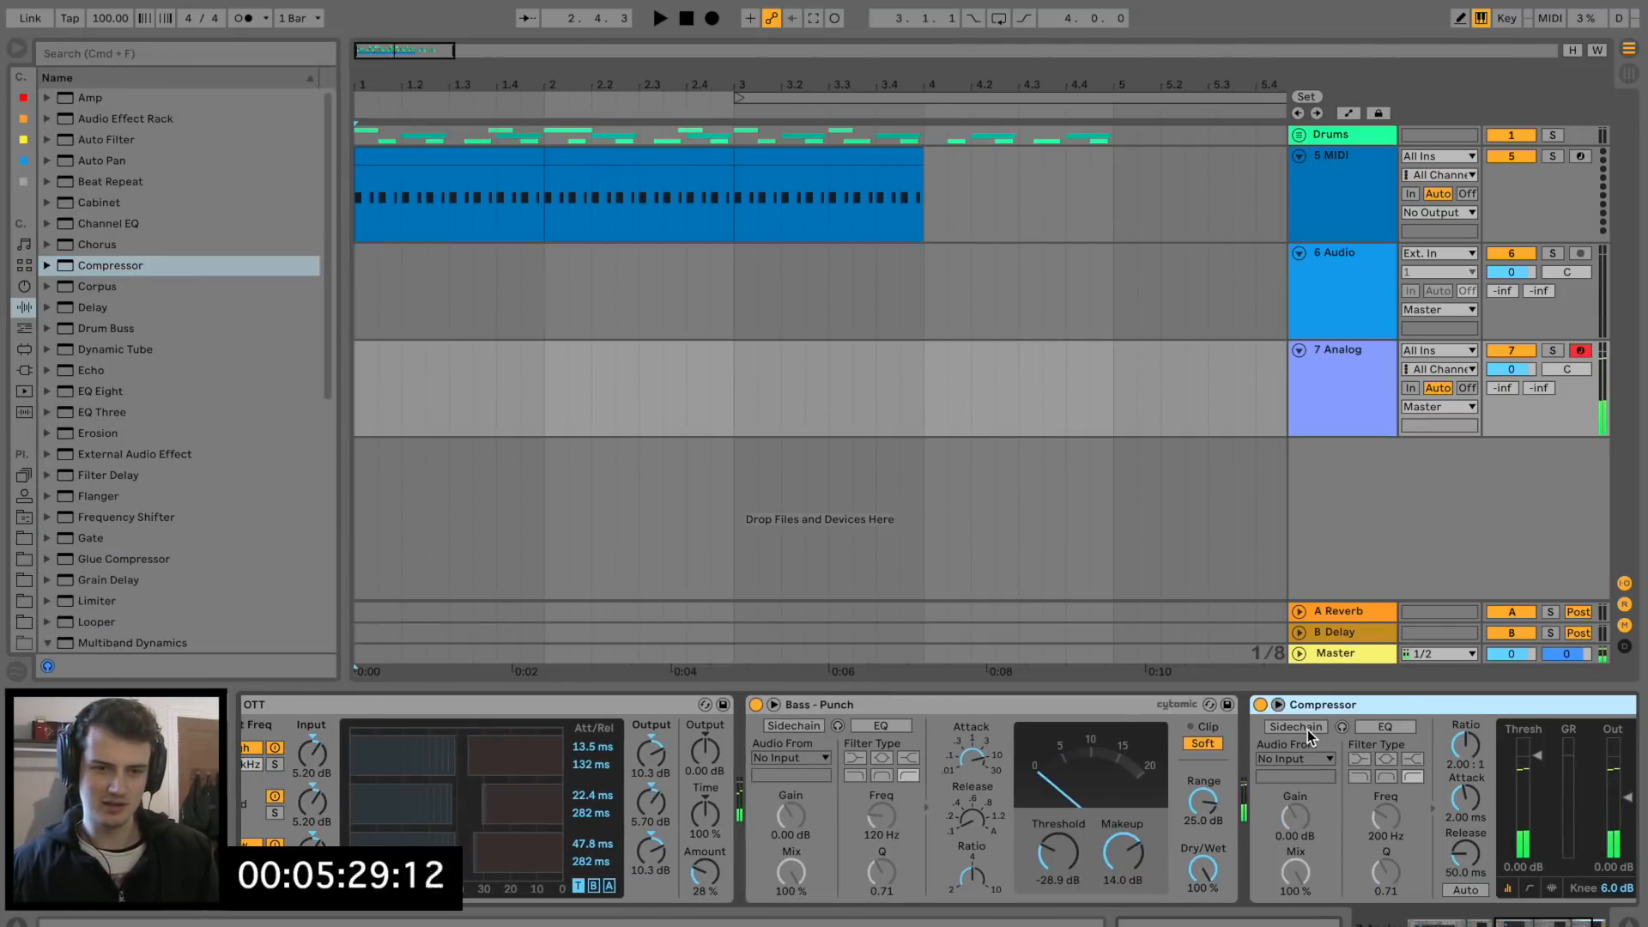
left_click(1306, 731)
left_click(1310, 759)
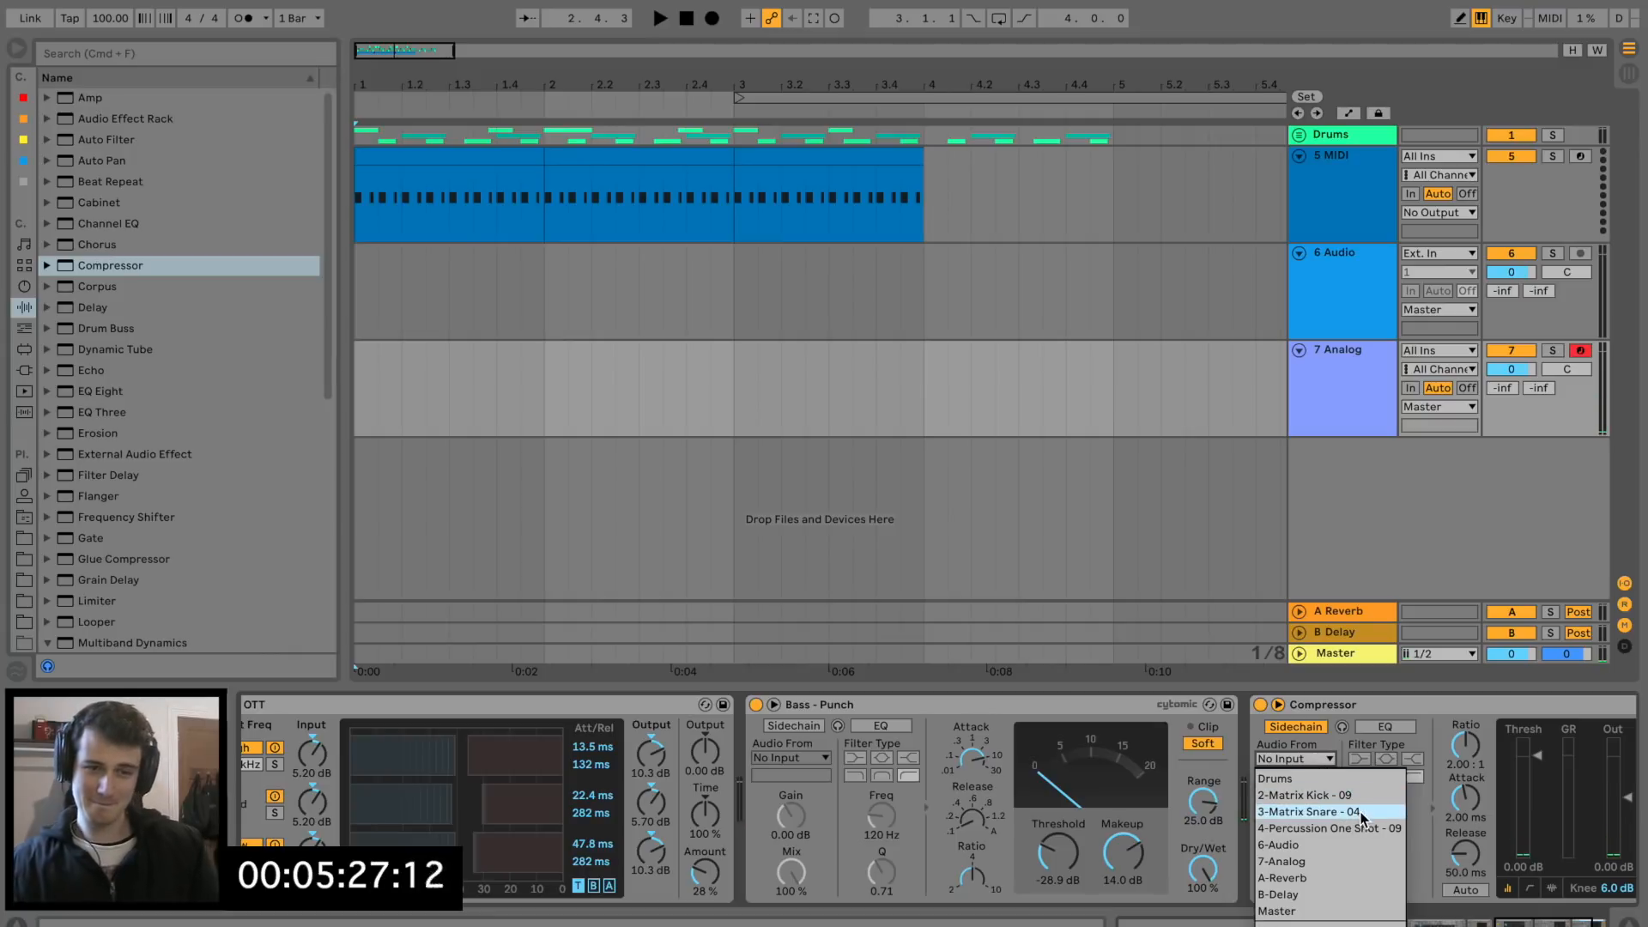
left_click(1312, 794)
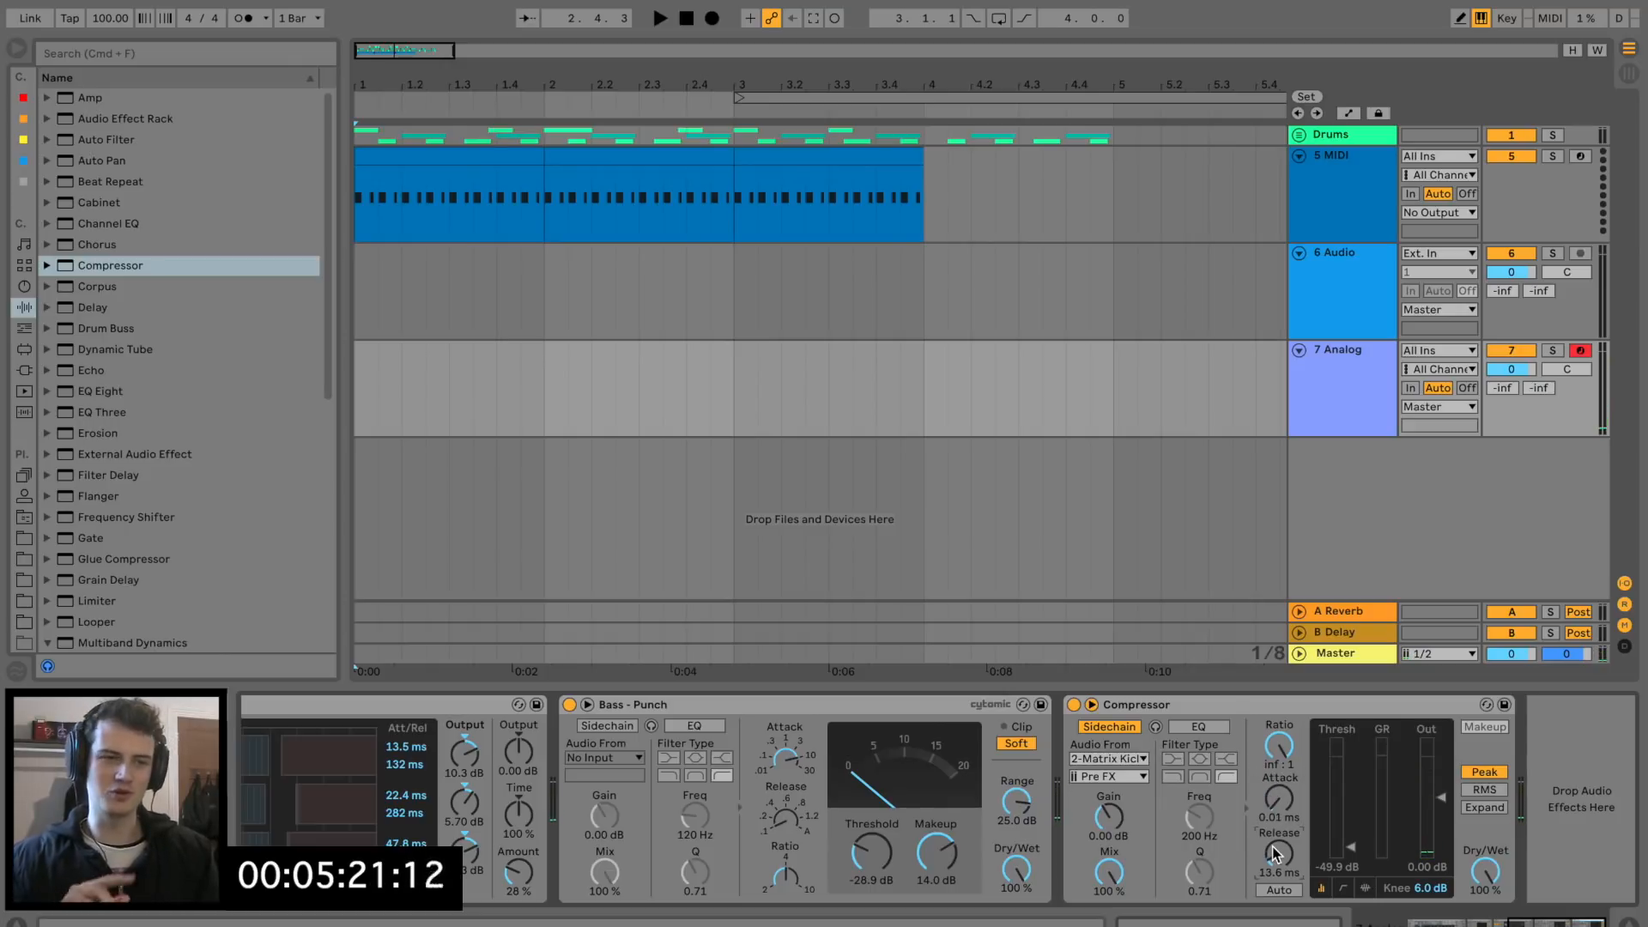
Set the Compressor to Ratio 10.5:1, Attack 0.01 ms, Release 13.6 ms and Threshold -20.7 dB while playing the beat.
key("space")
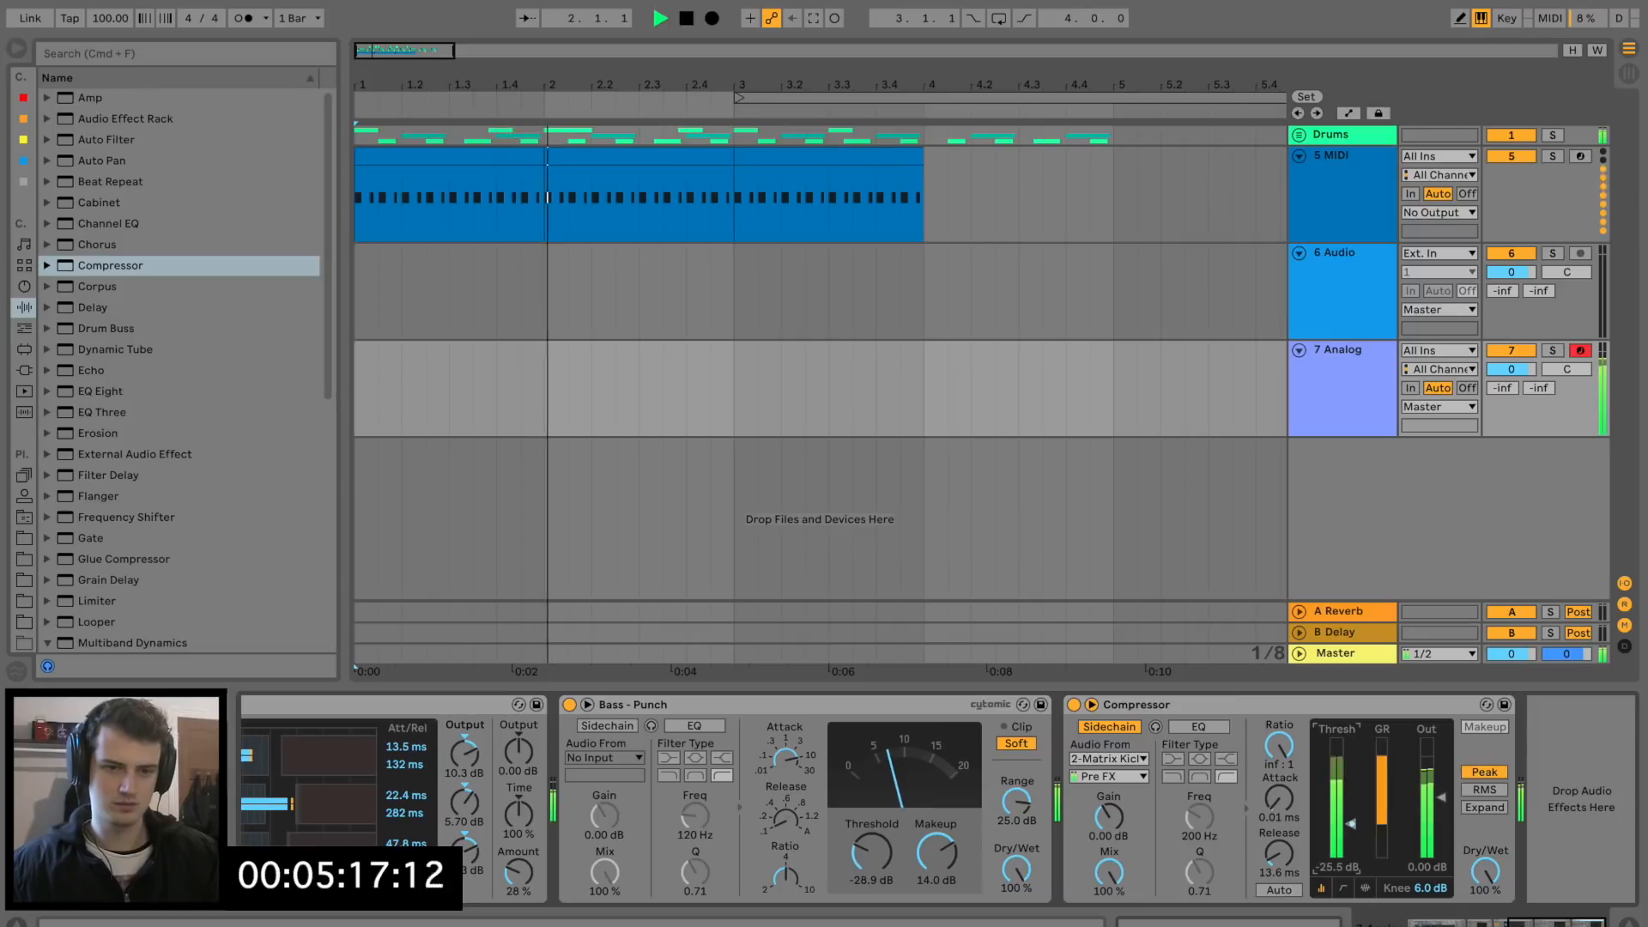
left_click_drag(1279, 746, 1279, 764)
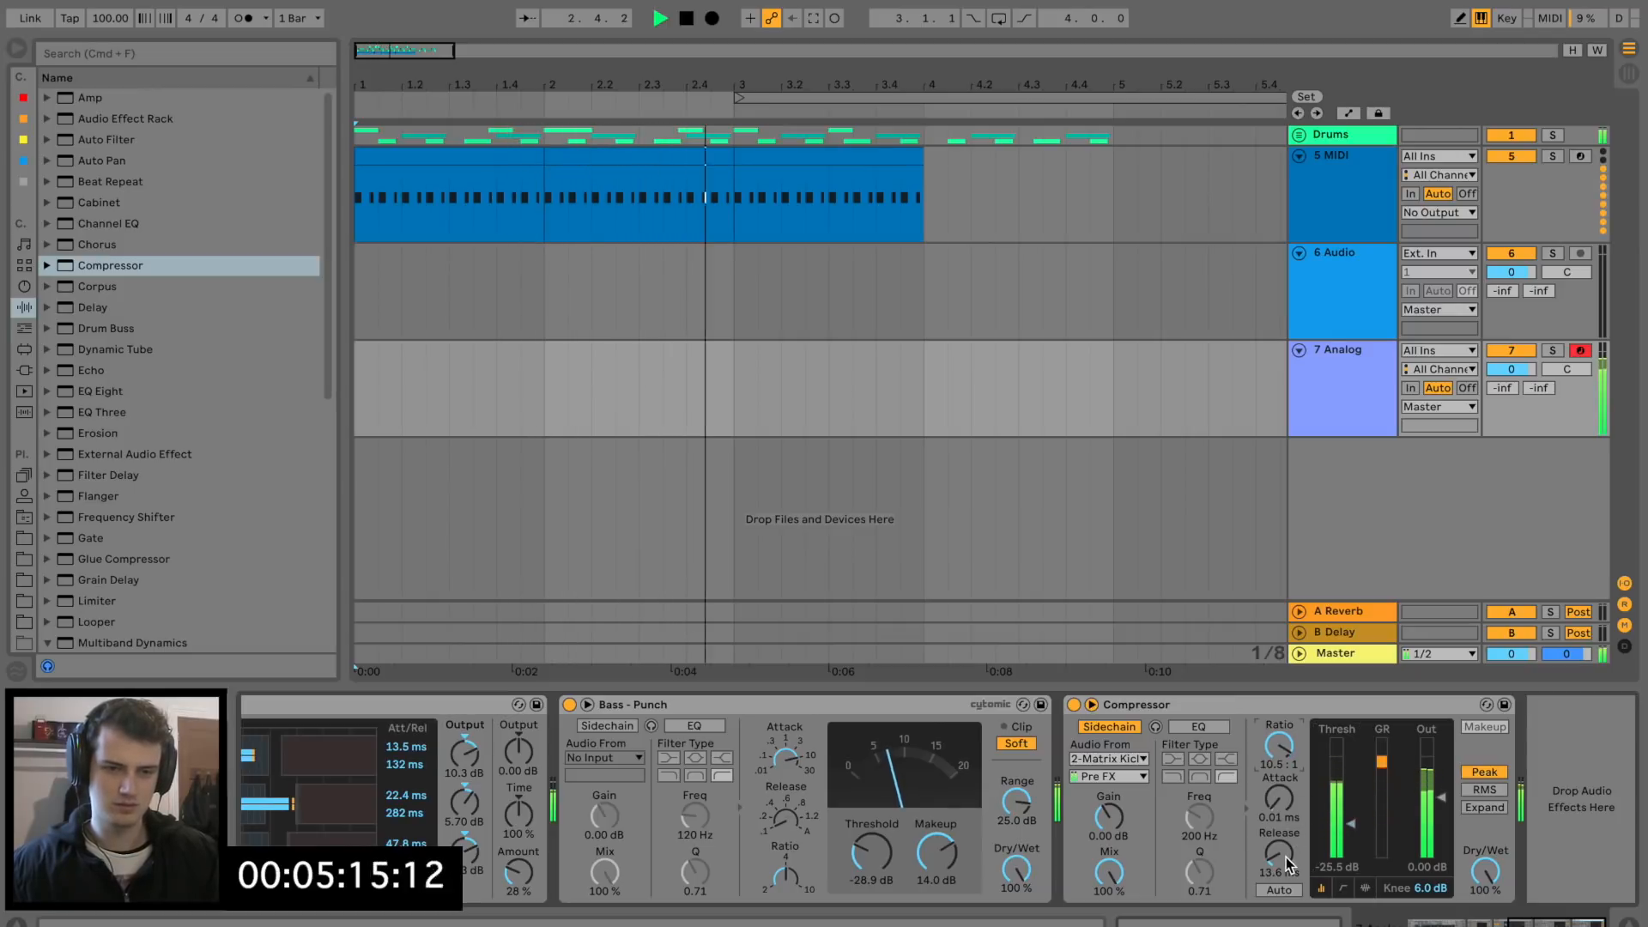
left_click_drag(1350, 824, 1350, 816)
Duplicate the Compressor, sidechain the copy to 3-Matrix Snare - 04 Post FX and set its Threshold to -25.5 dB.
left_click(1253, 713)
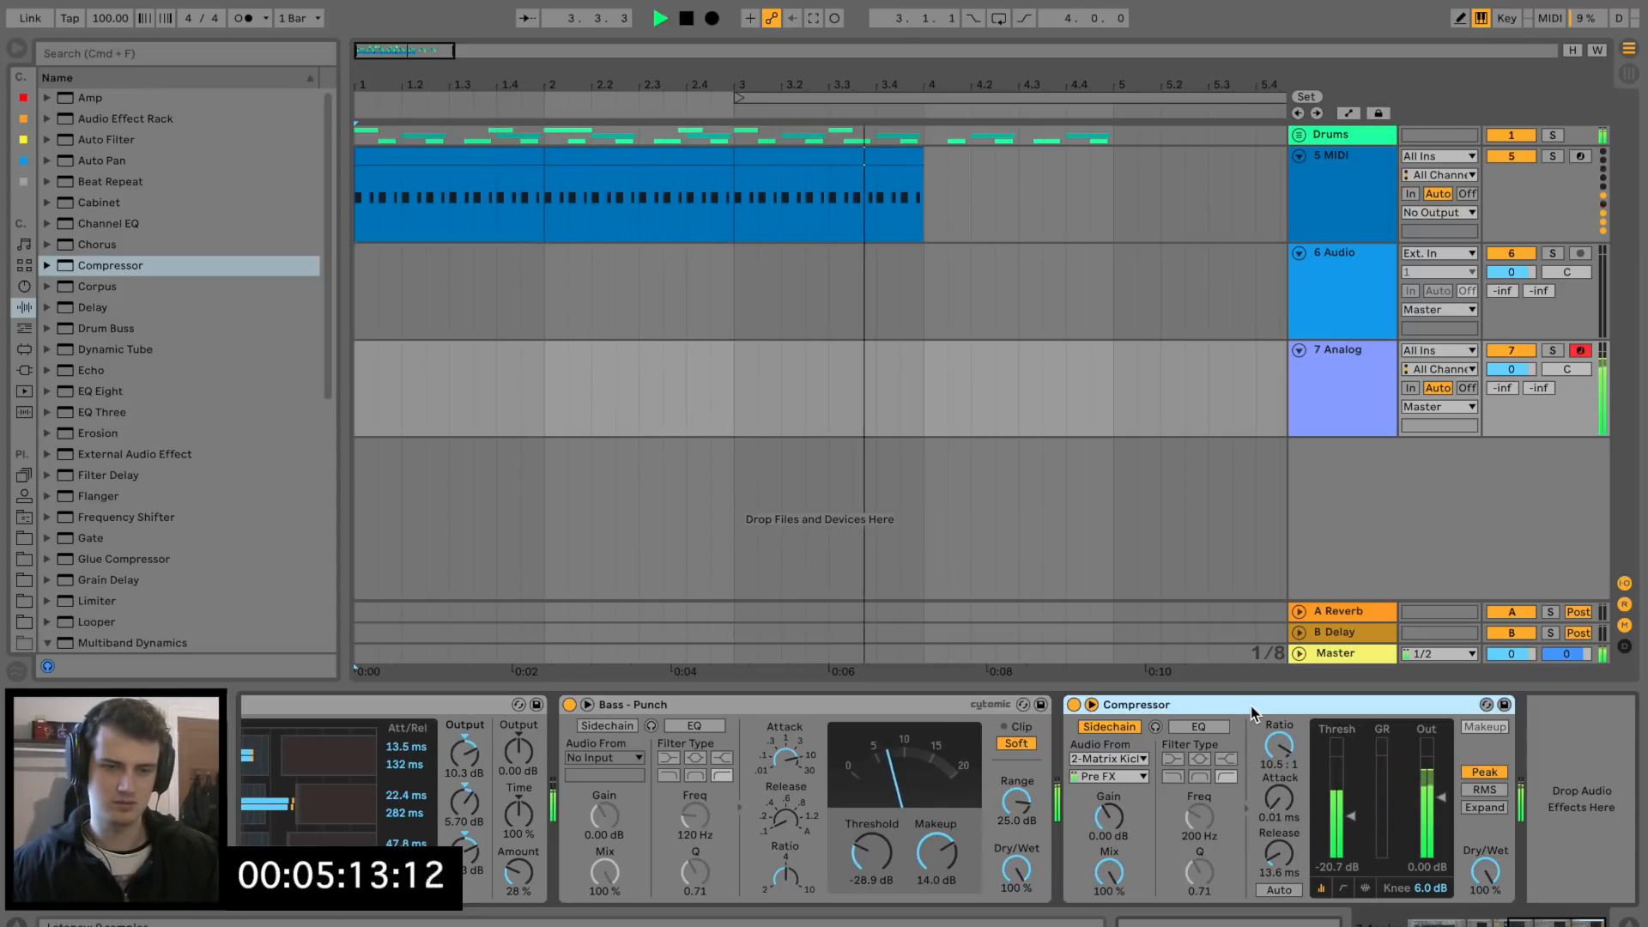
key("super+d")
key("space")
left_click(1110, 759)
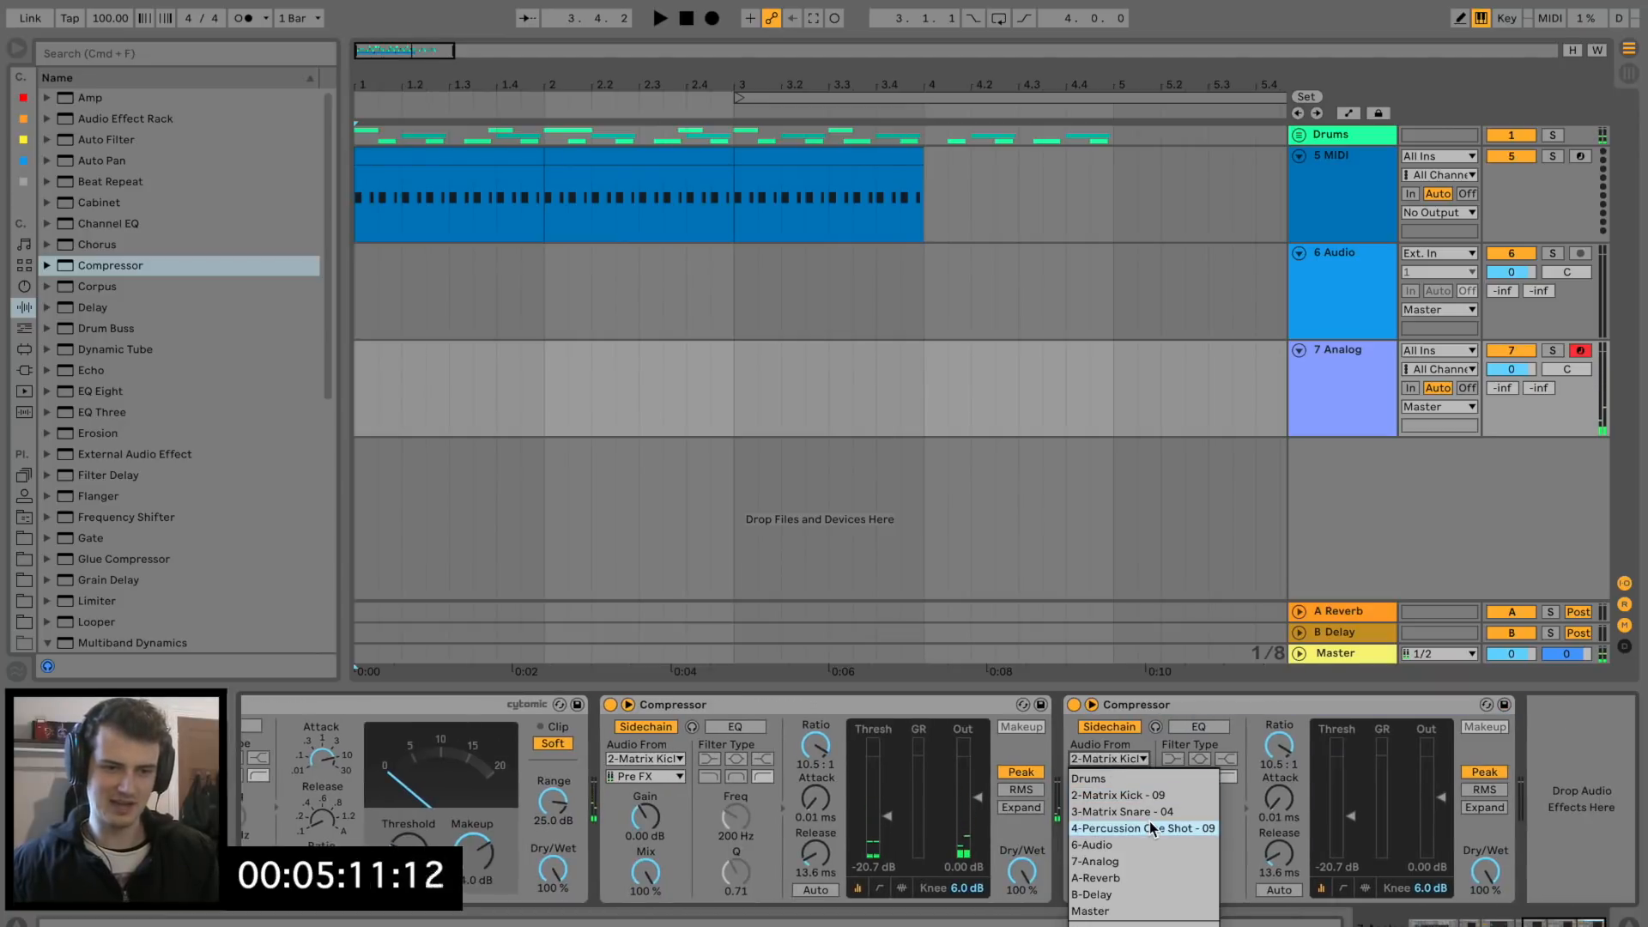
left_click(1156, 812)
key("space")
left_click_drag(1350, 816, 1350, 824)
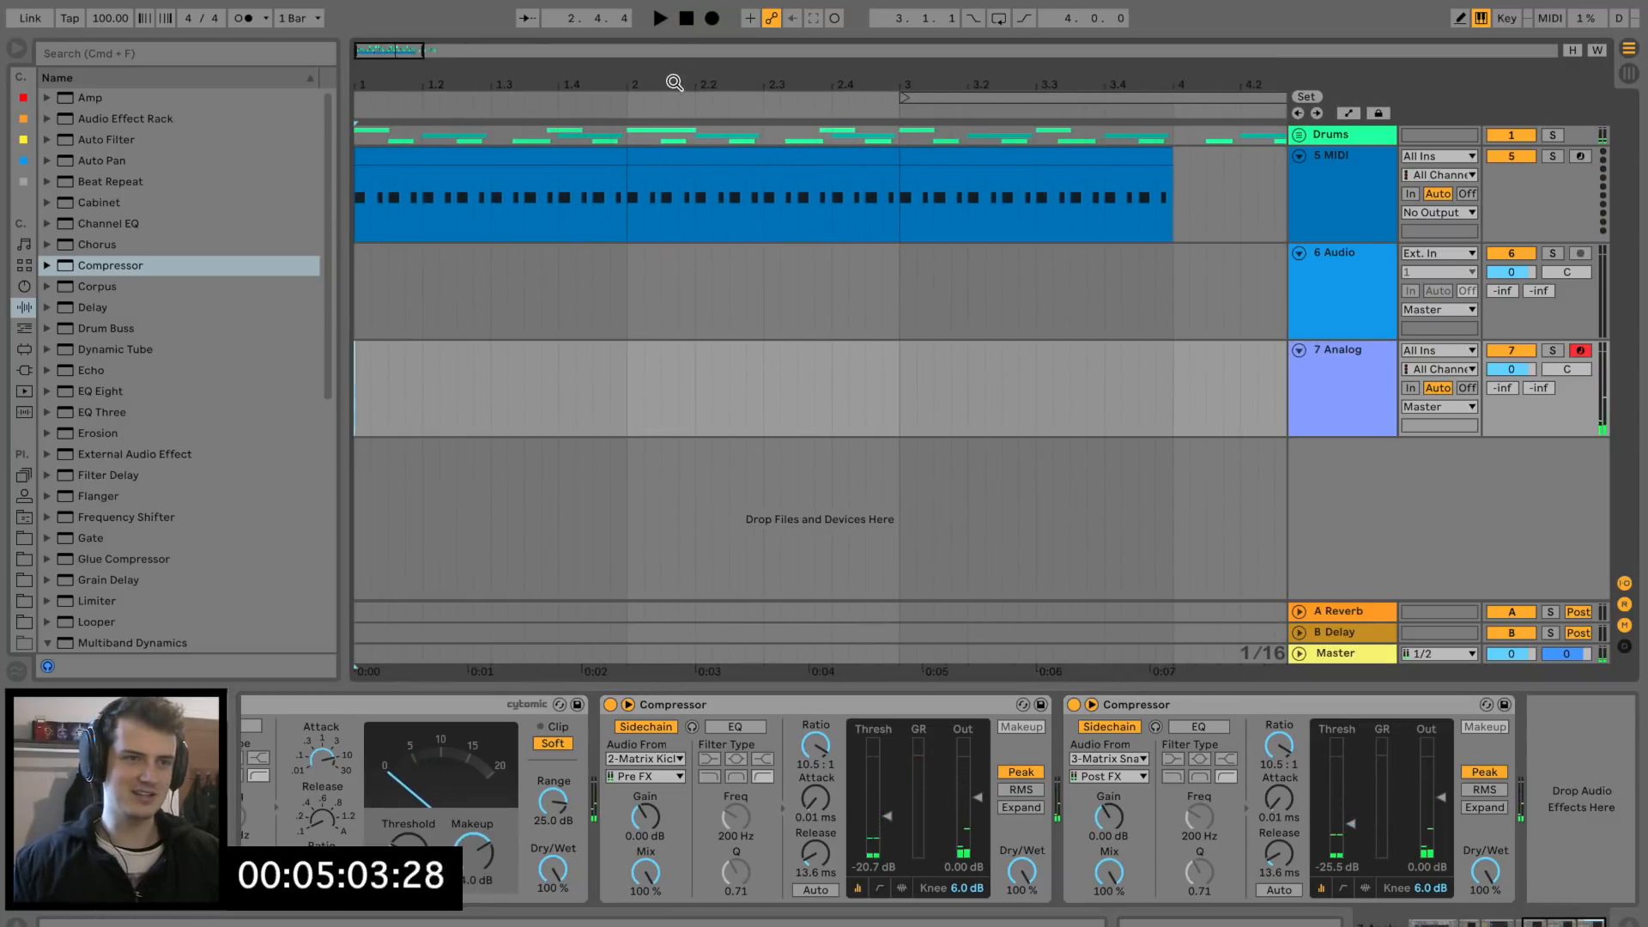
Duplicate the last one-bar clip on the 5 MIDI track so that the pattern also fills bar 4.
key("minus")
left_click(732, 162)
key("ctrl+d")
Create a four-bar MIDI clip on the Analog track and draw a one-beat D#0 note at its start.
left_click_drag(1064, 374, 356, 378)
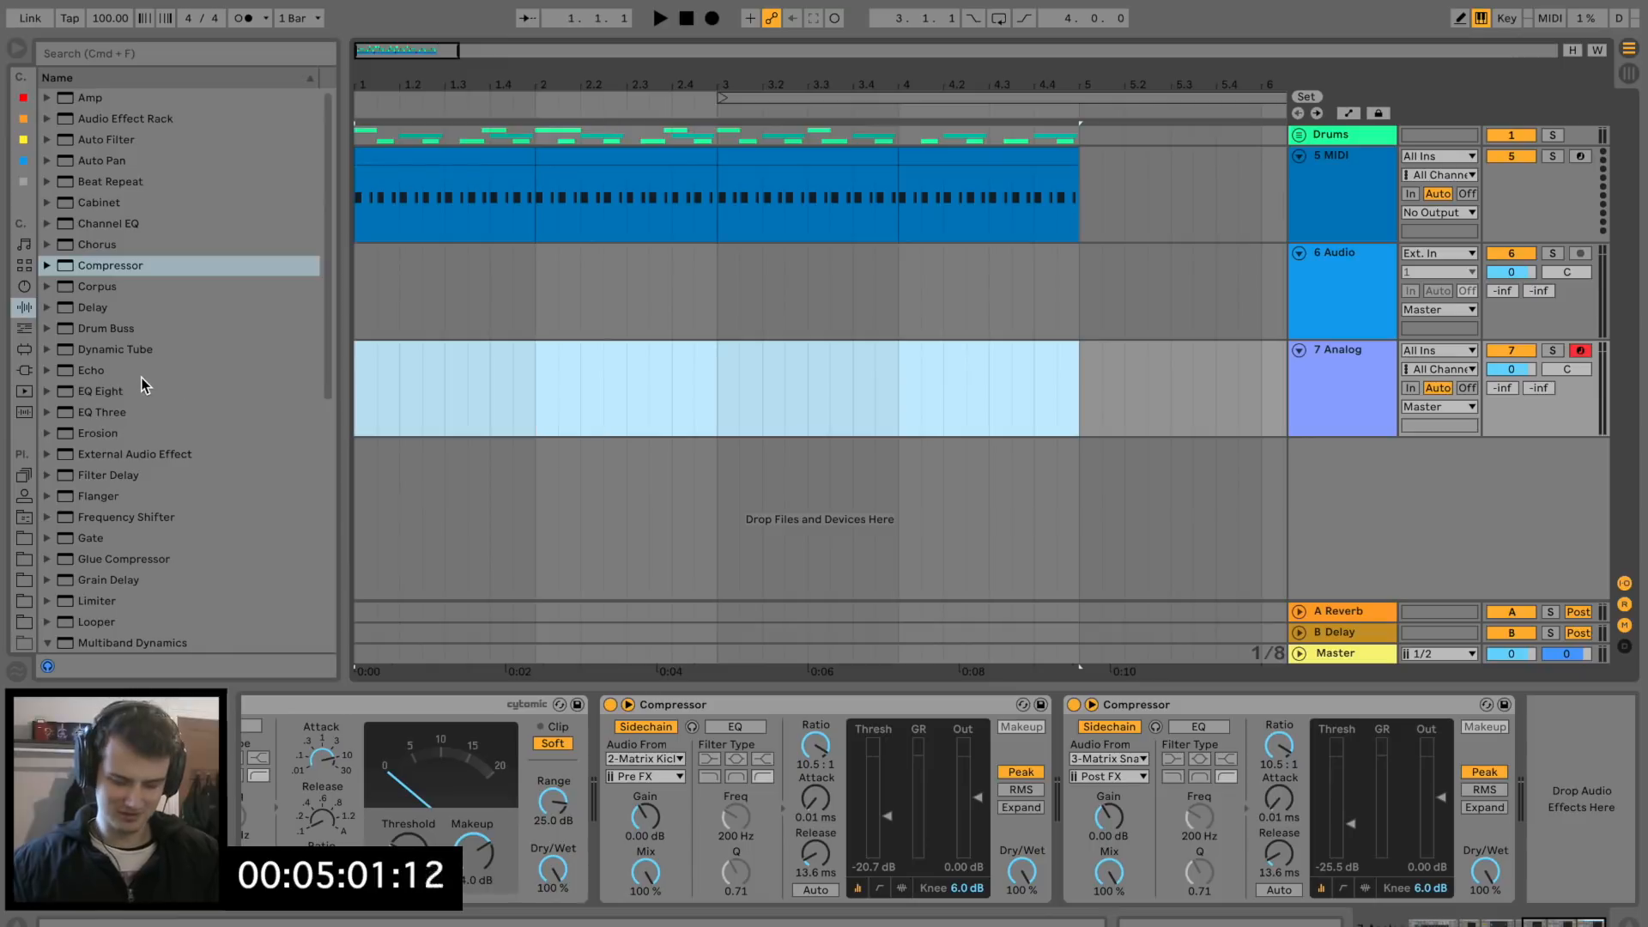
key("ctrl+shift+m")
left_click_drag(893, 682, 795, 412)
scroll(773, 702, "down", 2)
double_click(558, 645)
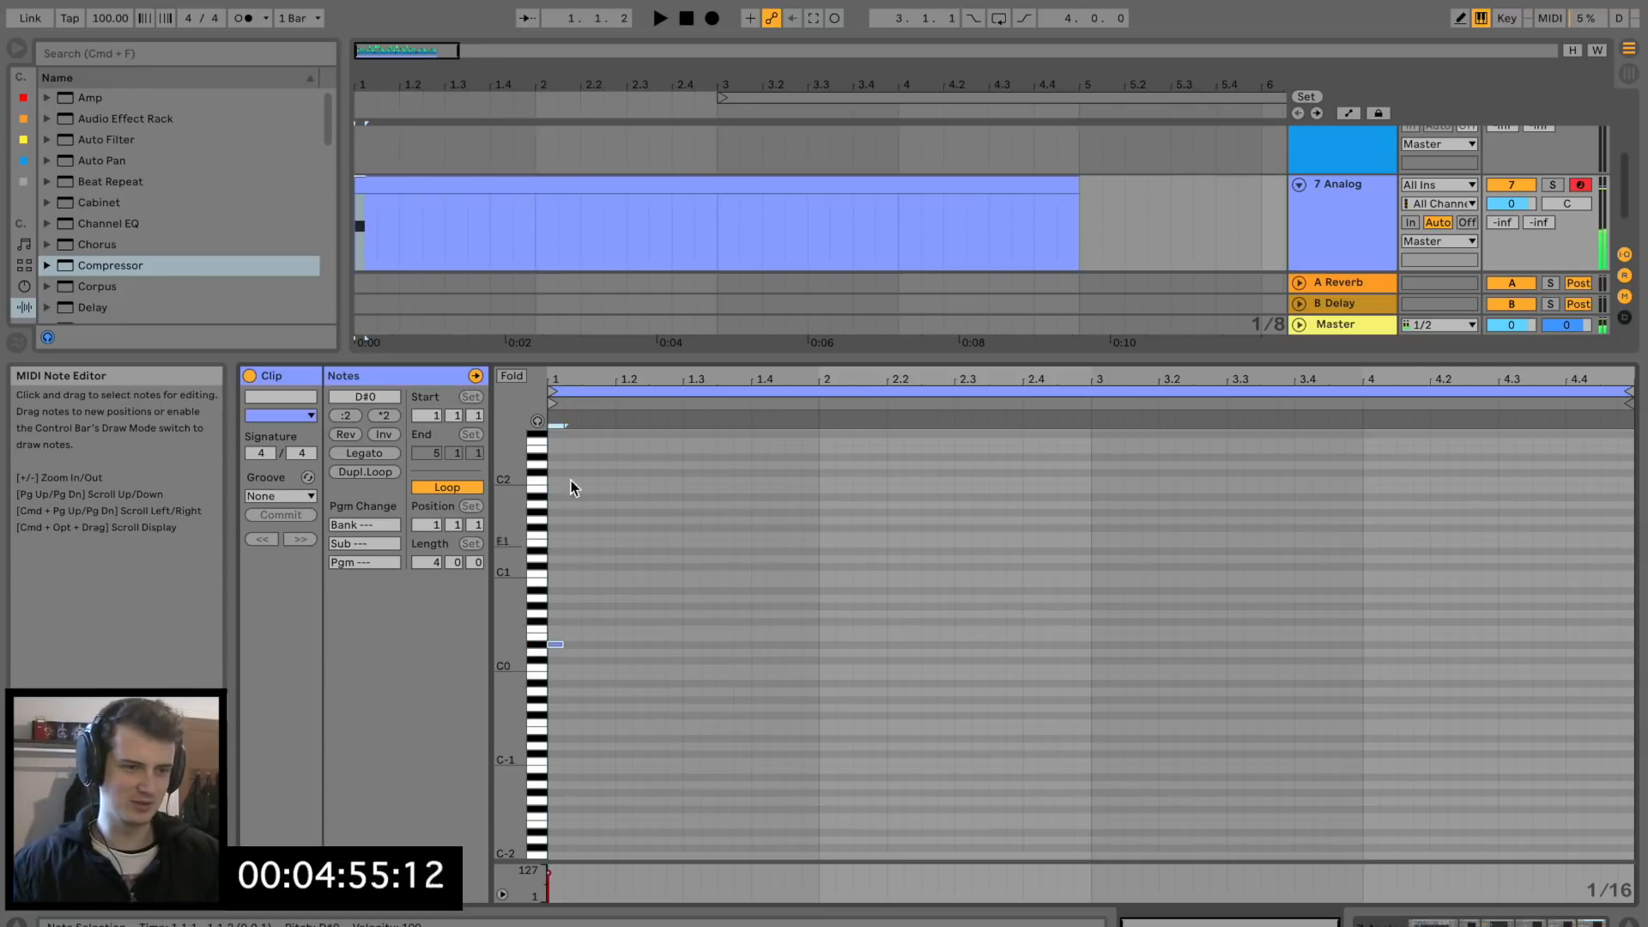
left_click_drag(557, 383, 576, 459)
left_click_drag(590, 643, 697, 643)
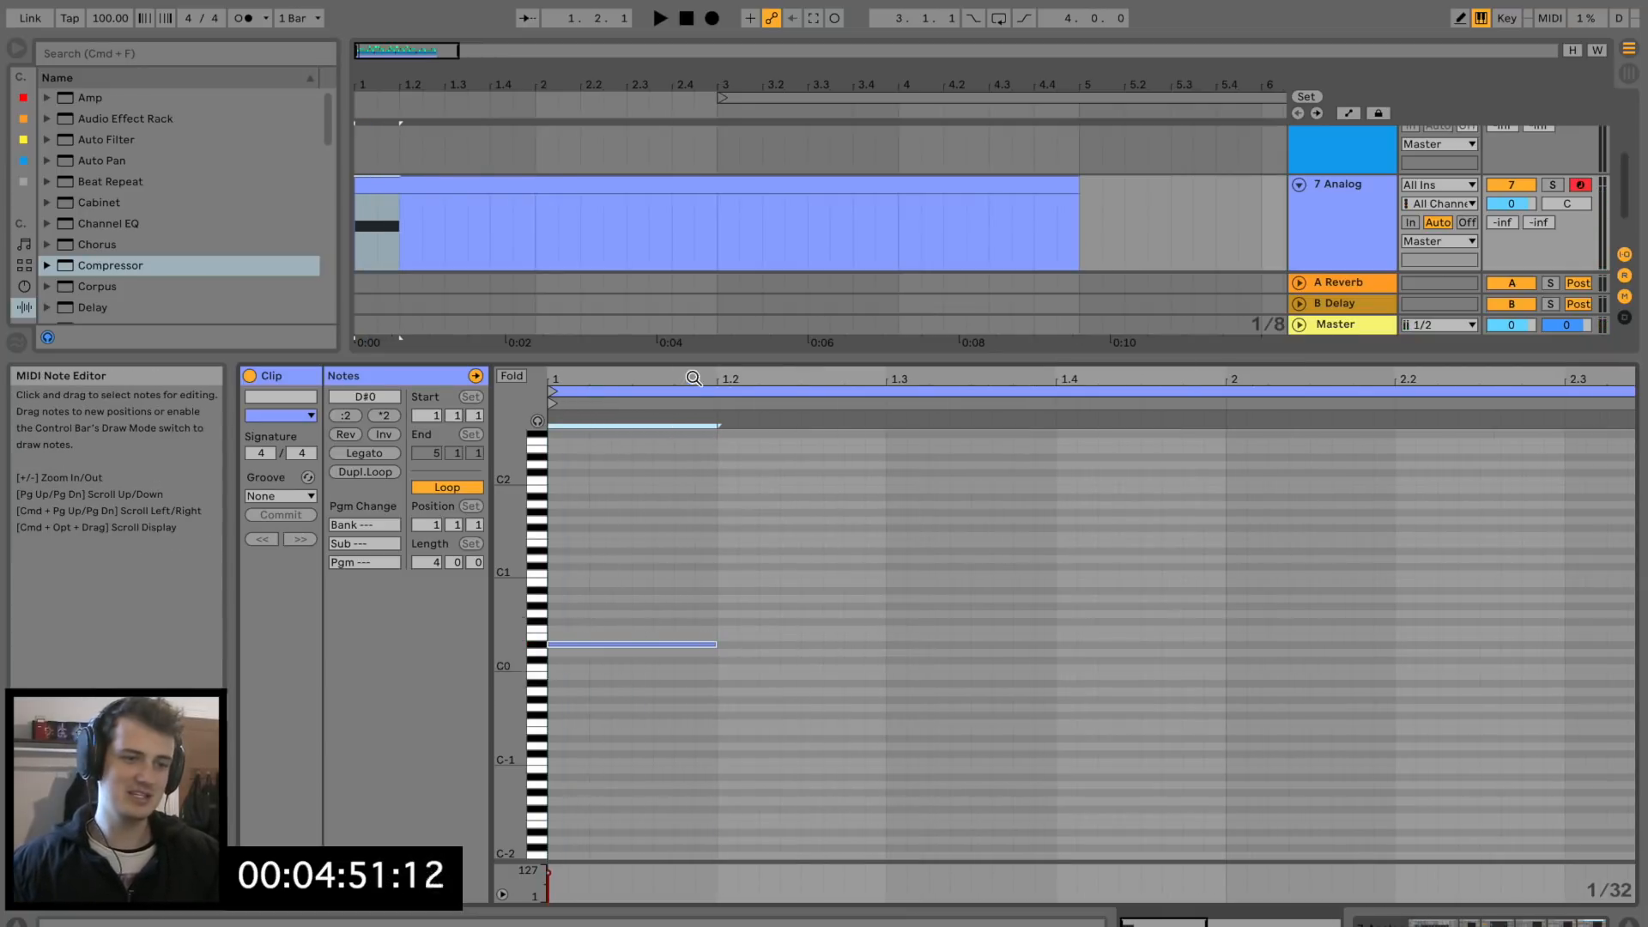
Insert the Scale preset C Minor.adv before Analog, set its Base to D# and play the bass note.
key("space")
double_click(1346, 226)
key("space")
left_click(24, 286)
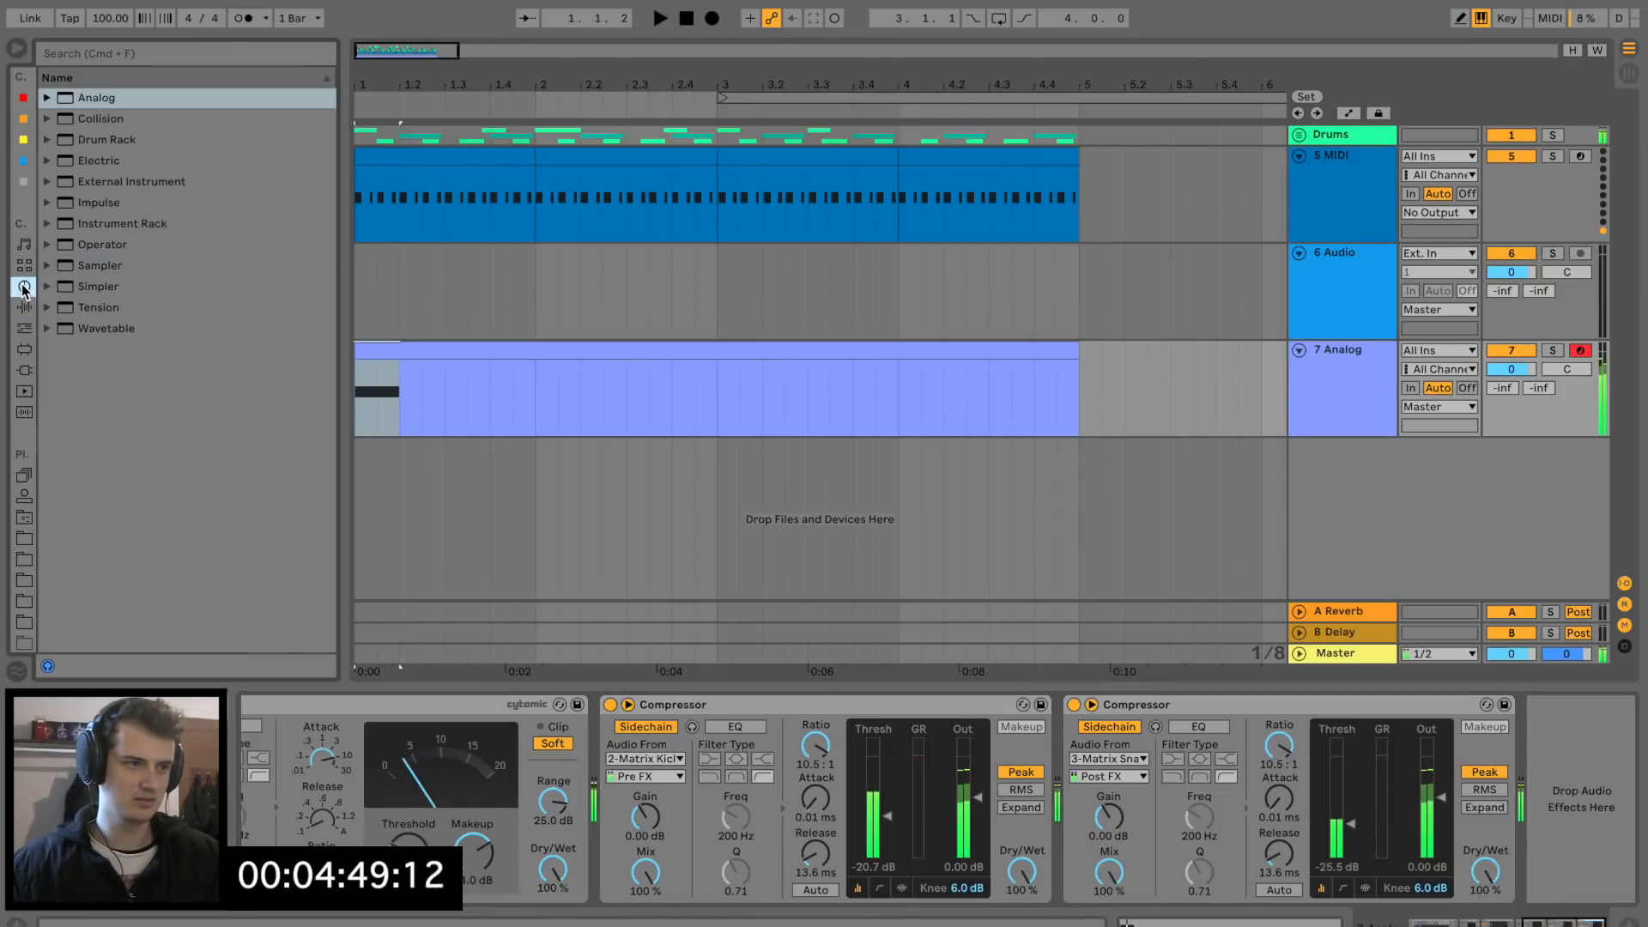
left_click(24, 329)
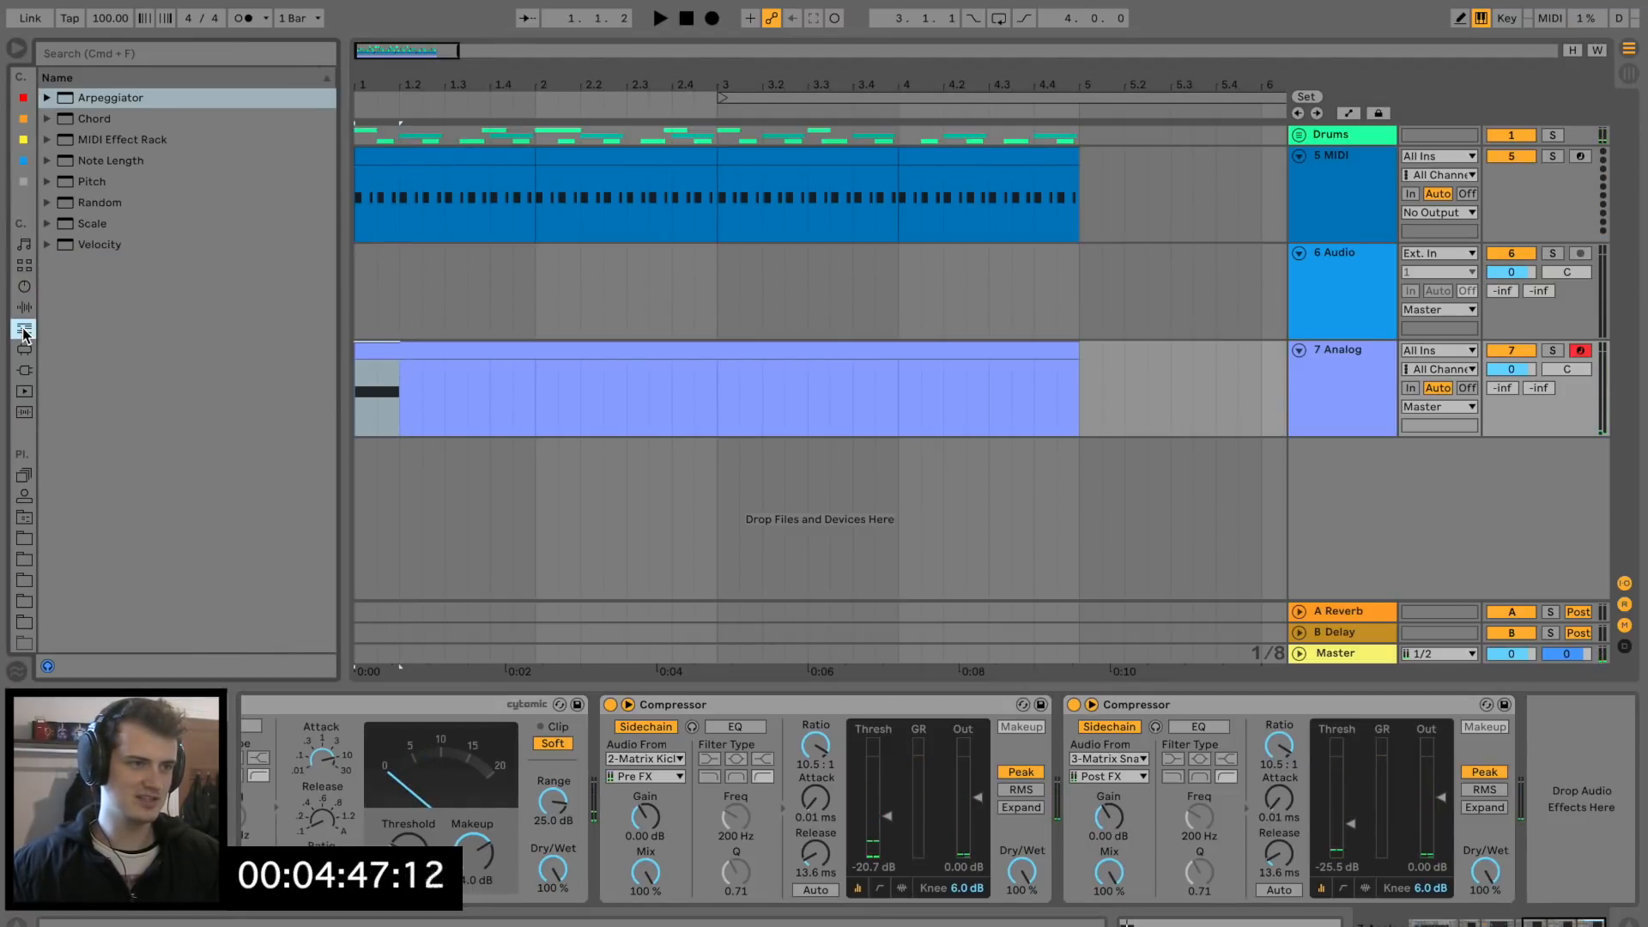
left_click(51, 224)
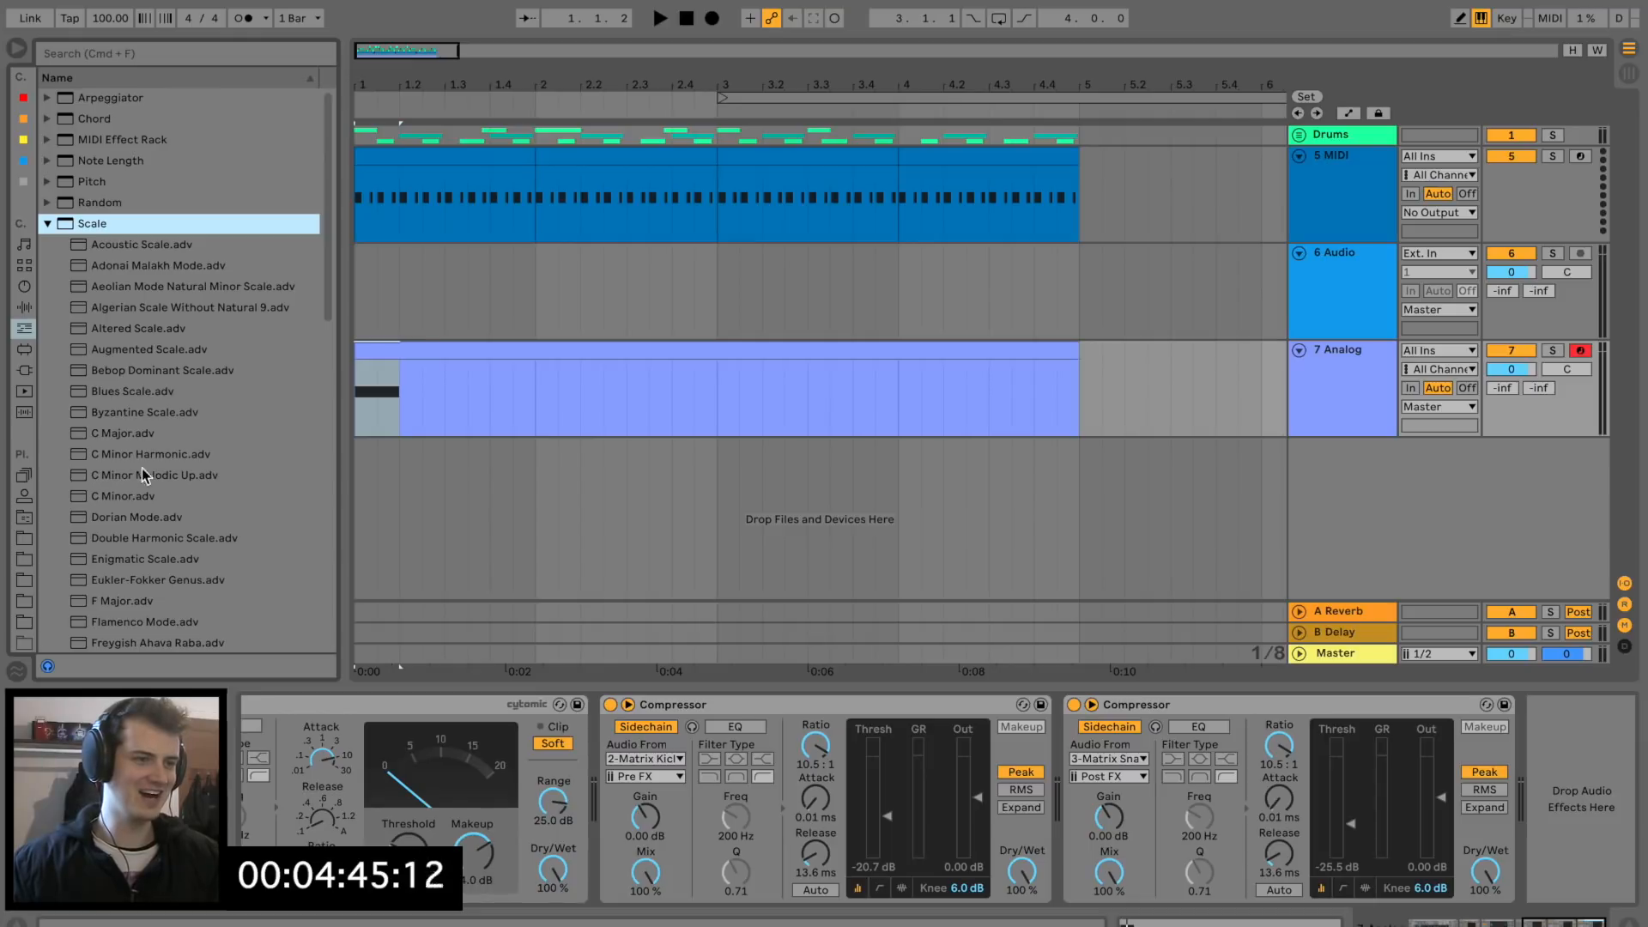
left_click_drag(122, 496, 519, 369)
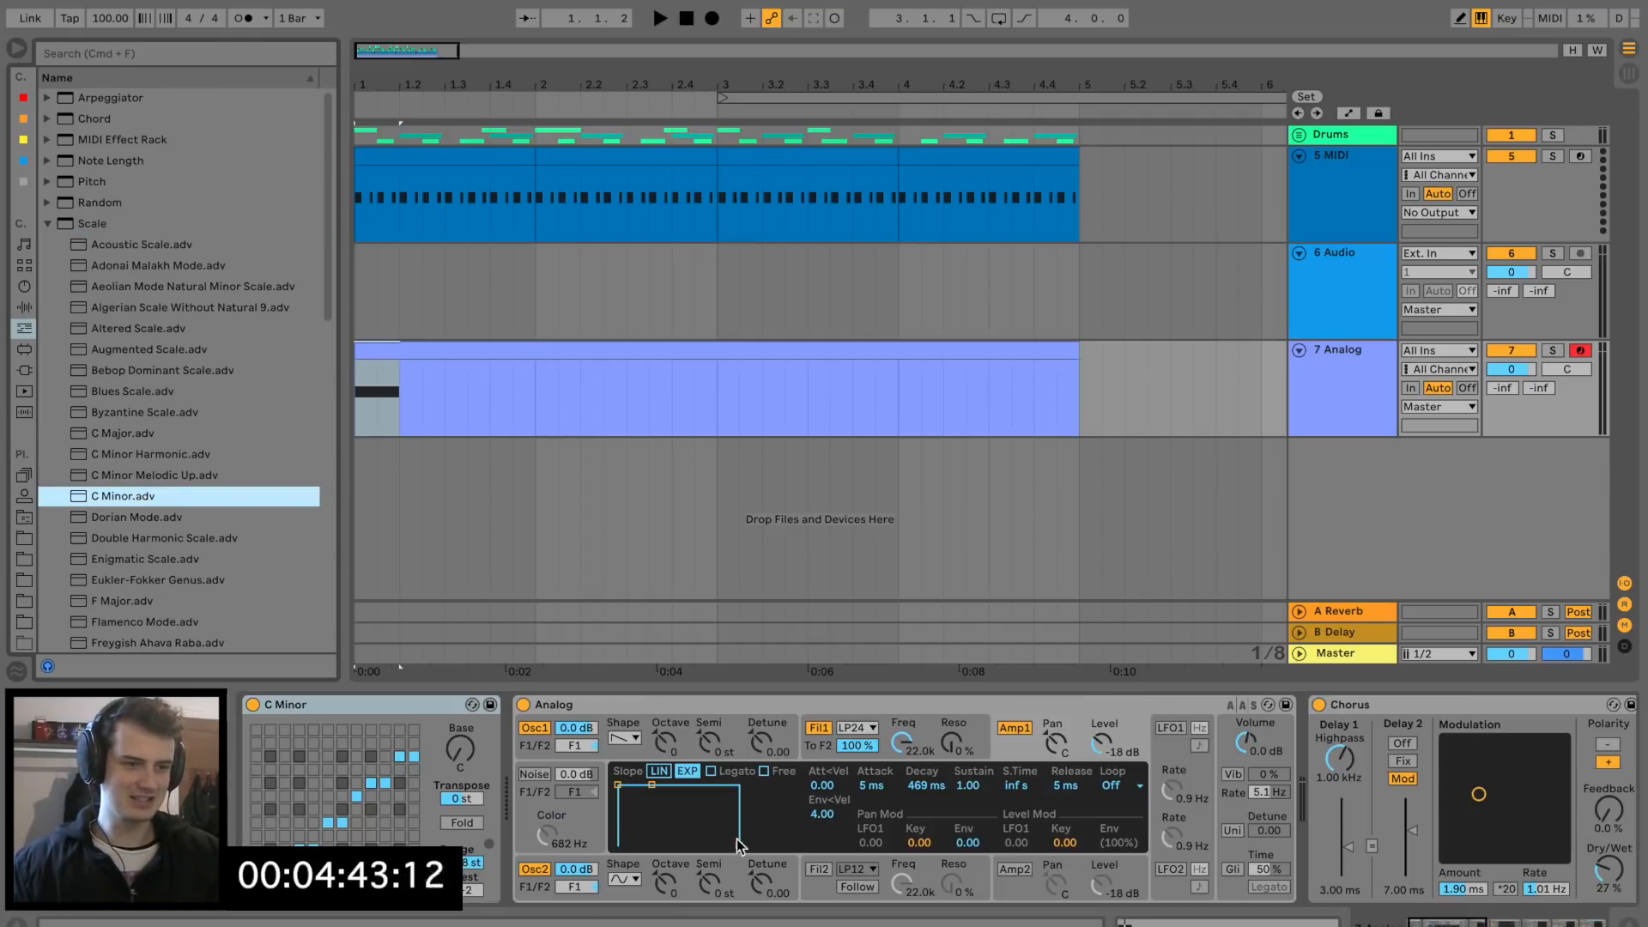
key("space")
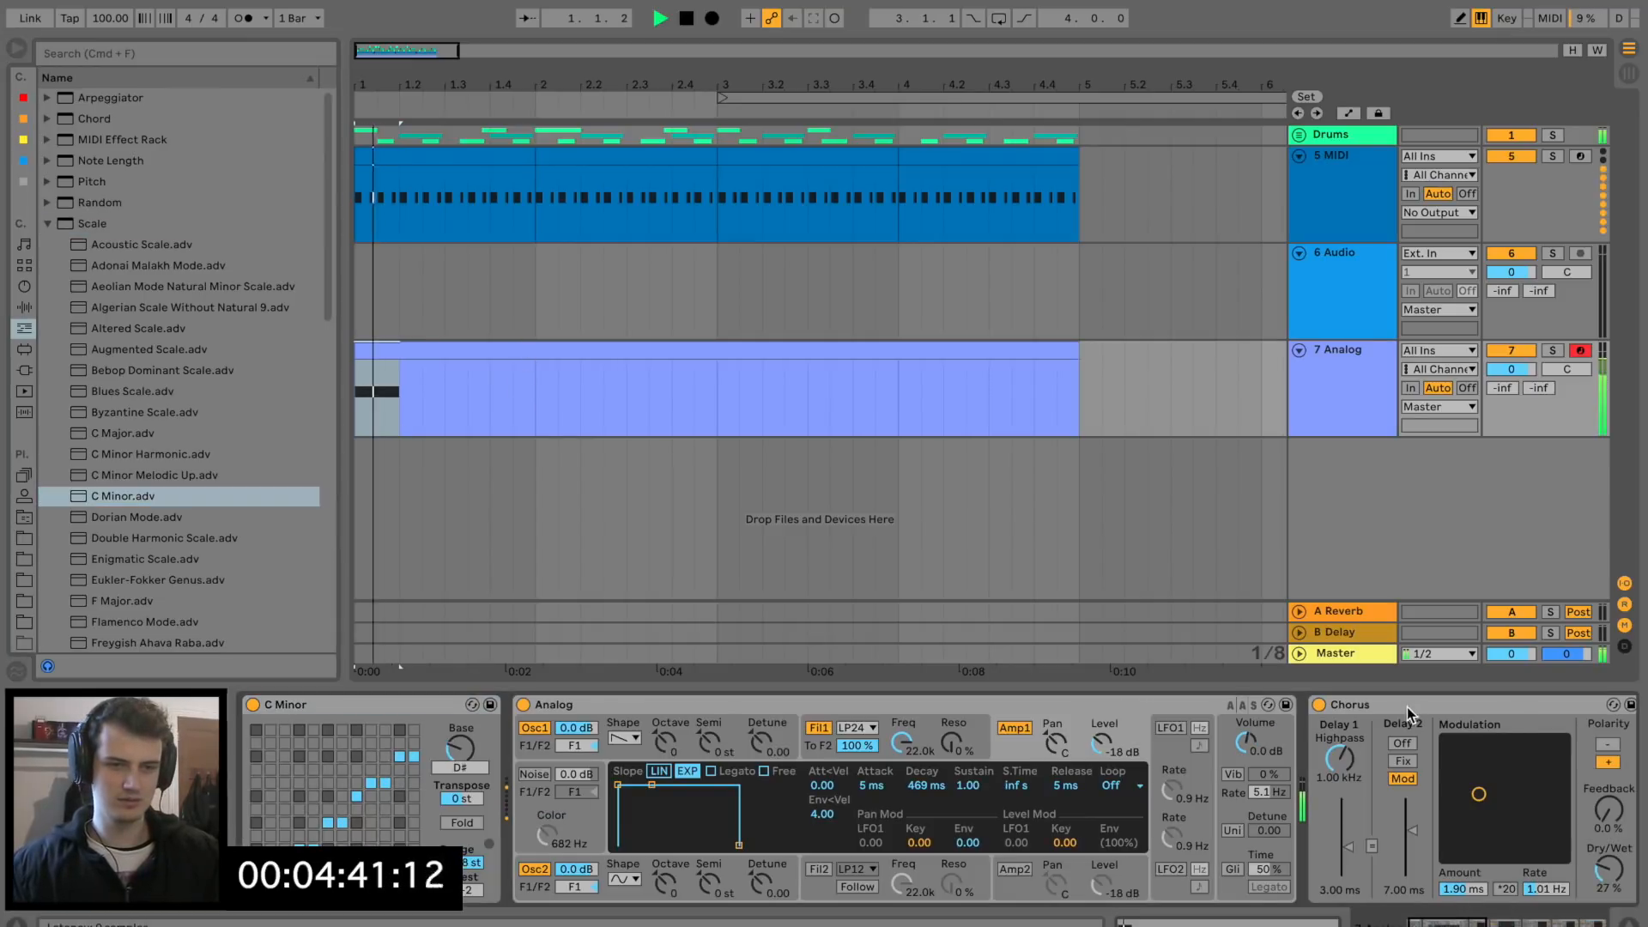
Shorten the opening D#0 bass note to half a beat and draw G#0, F#0 and E0 notes in beat 2.
double_click(671, 346)
left_click_drag(711, 644, 631, 644)
double_click(731, 605)
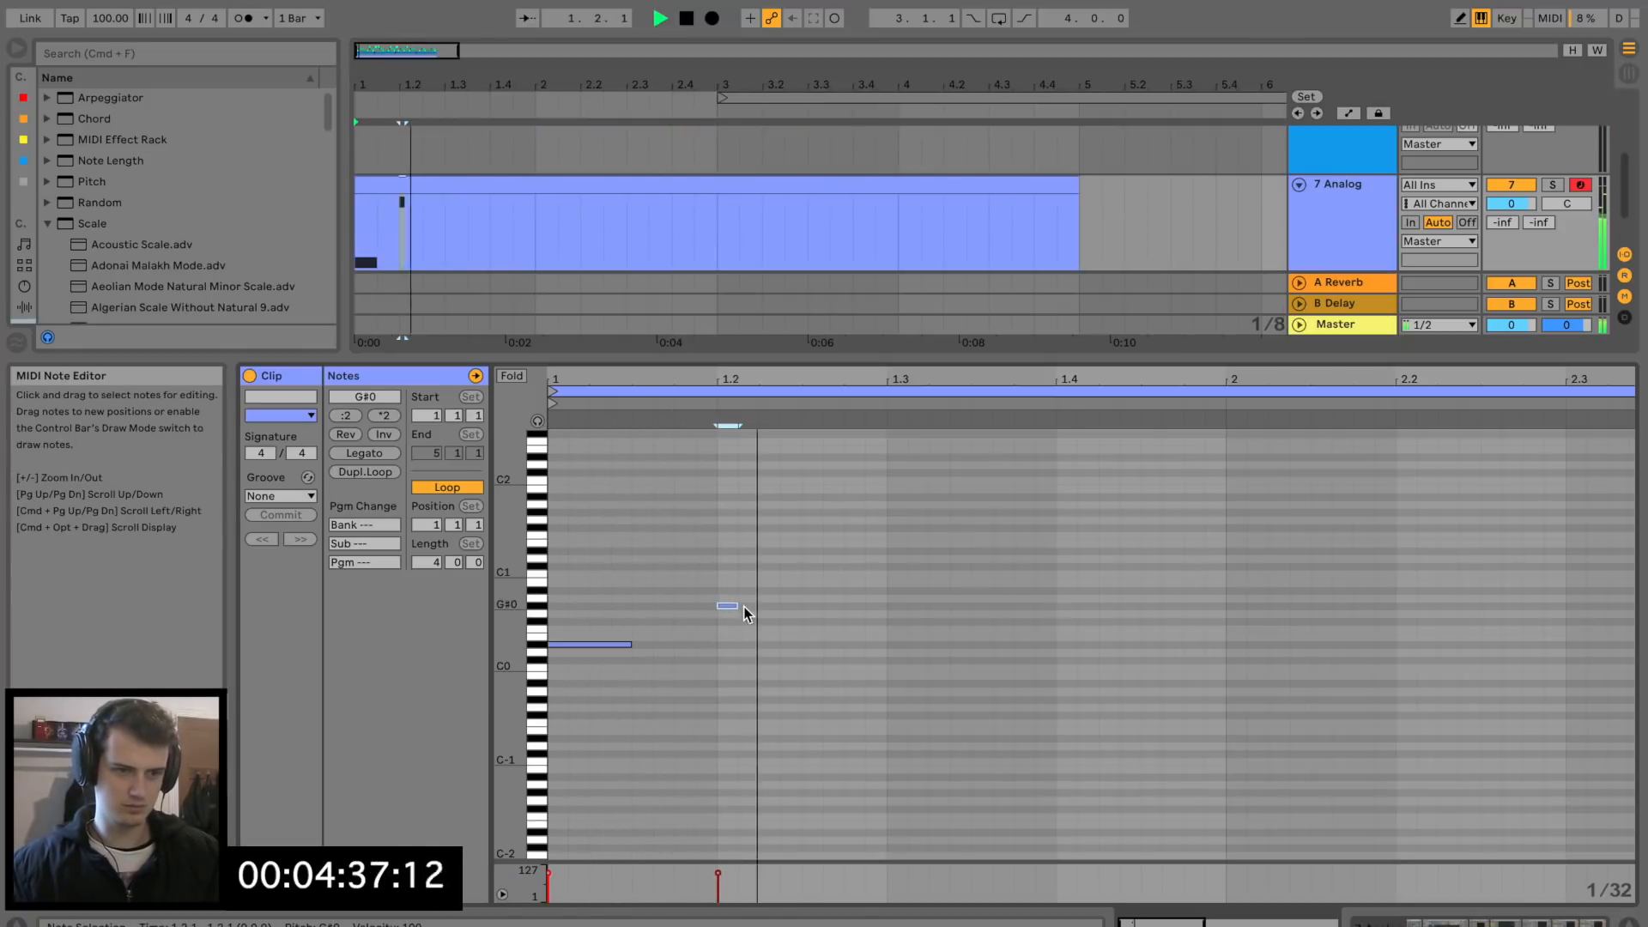
left_click_drag(737, 606, 801, 621)
double_click(769, 620)
double_click(829, 637)
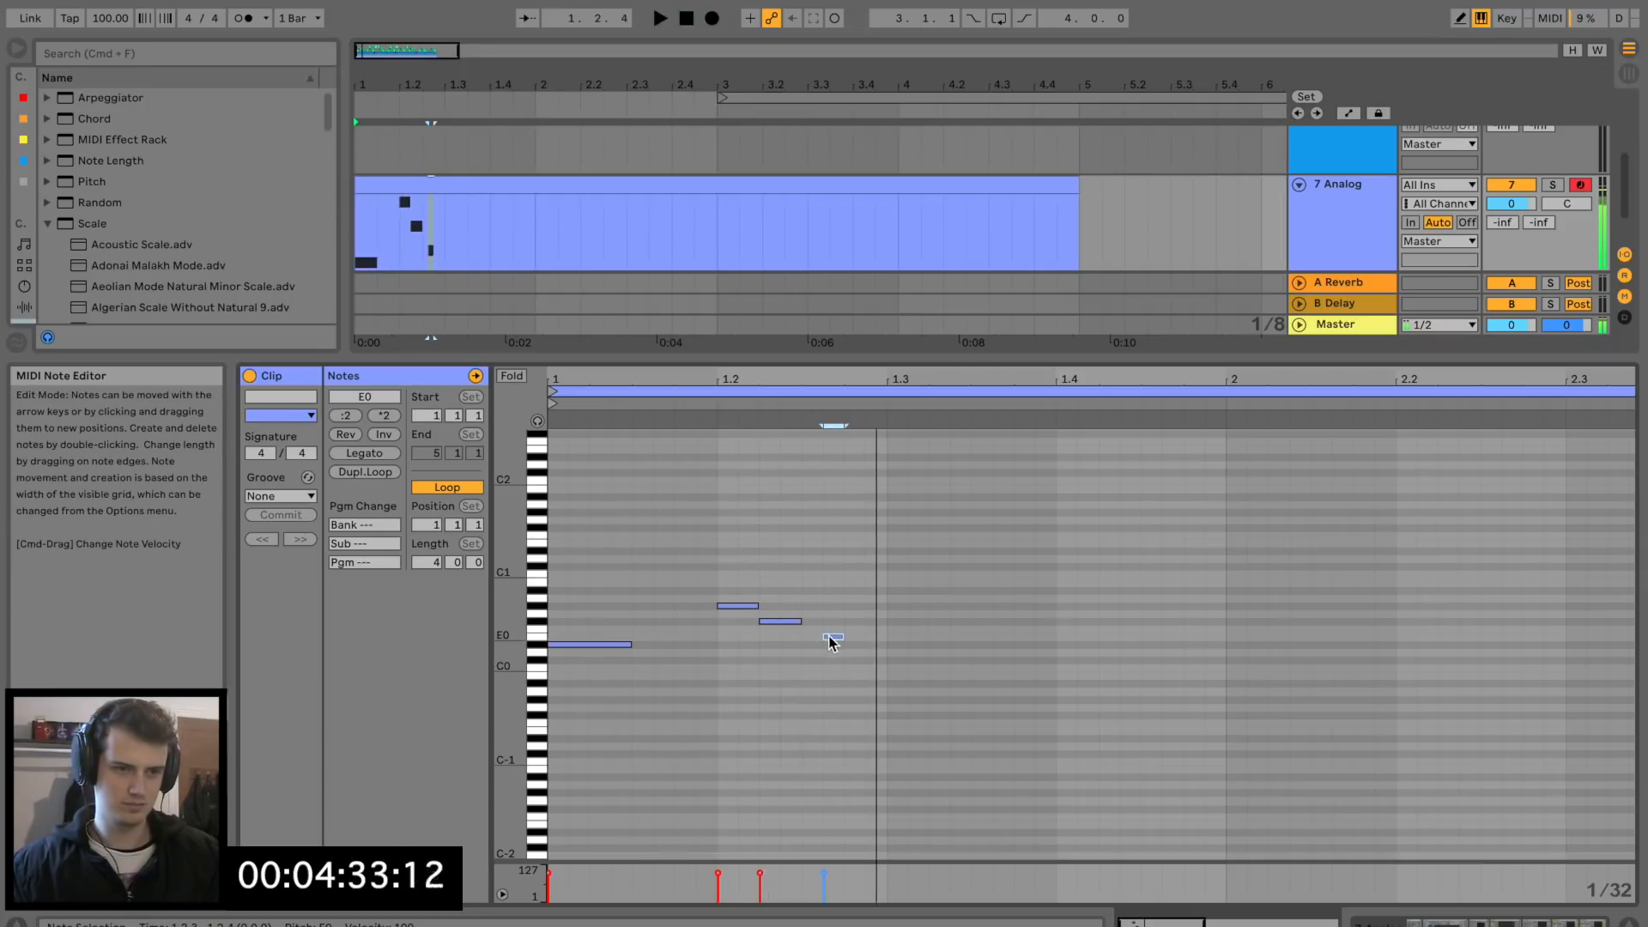
Apply the Swing 16-7 groove to the bass clip, shorten the G#0 and F#0 notes, and continue with D#1, A0, G0 and A0.
left_click(283, 496)
left_click(293, 534)
left_click(755, 606)
left_click_drag(755, 607, 1040, 606)
key("space")
key("space")
double_click(897, 598)
double_click(978, 613)
double_click(1064, 629)
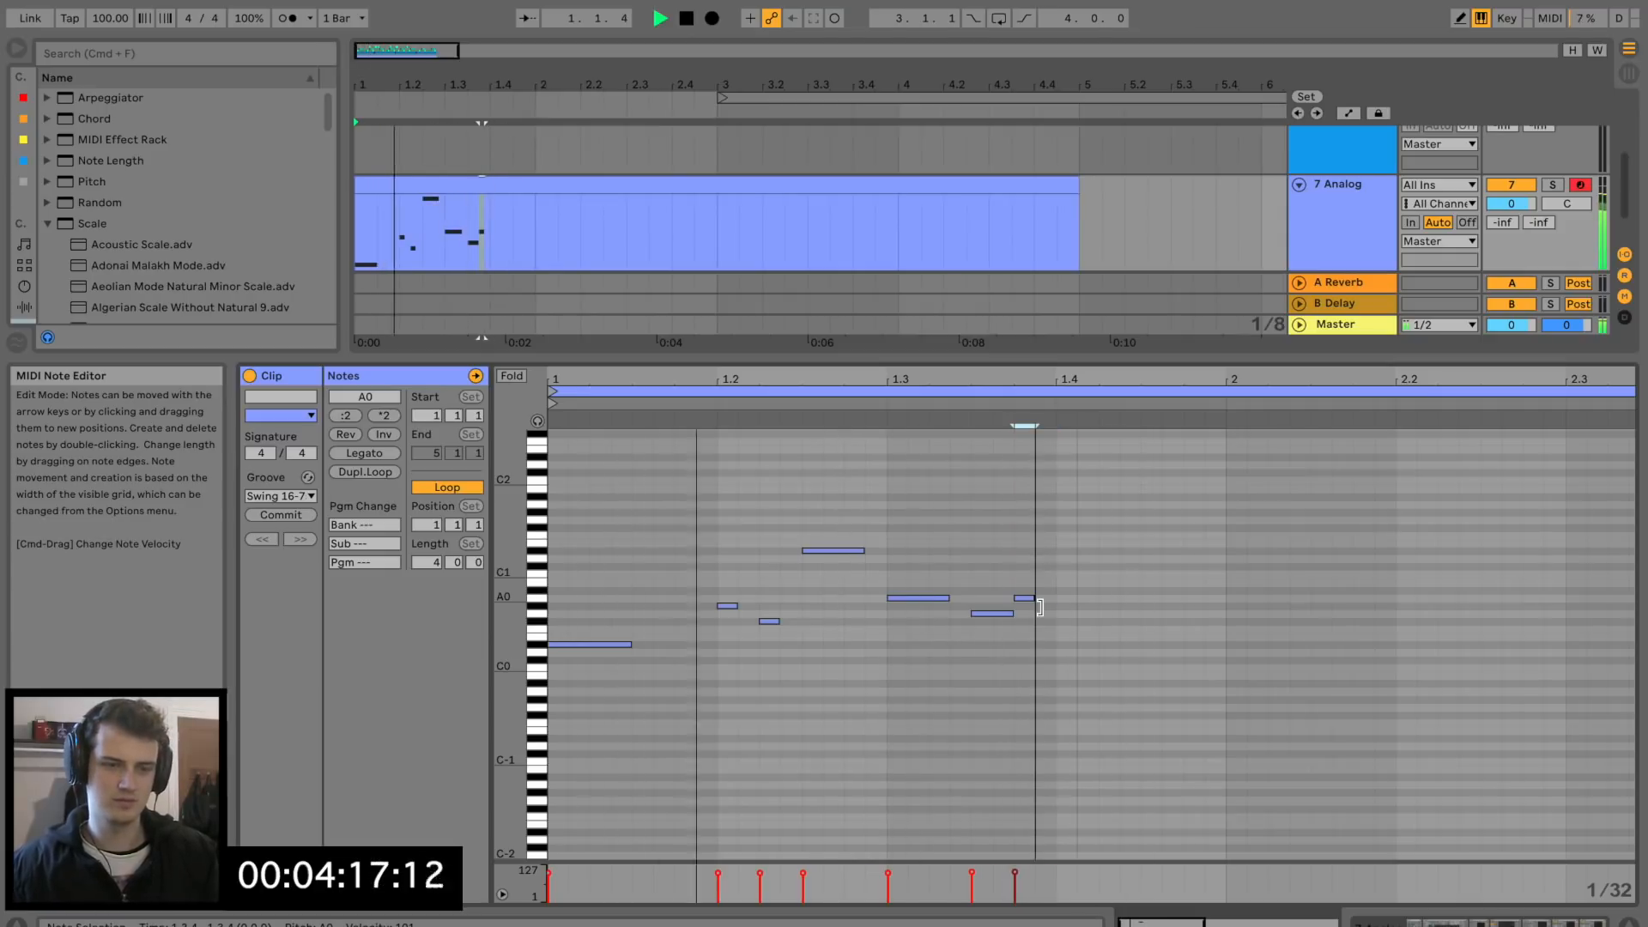
key("space")
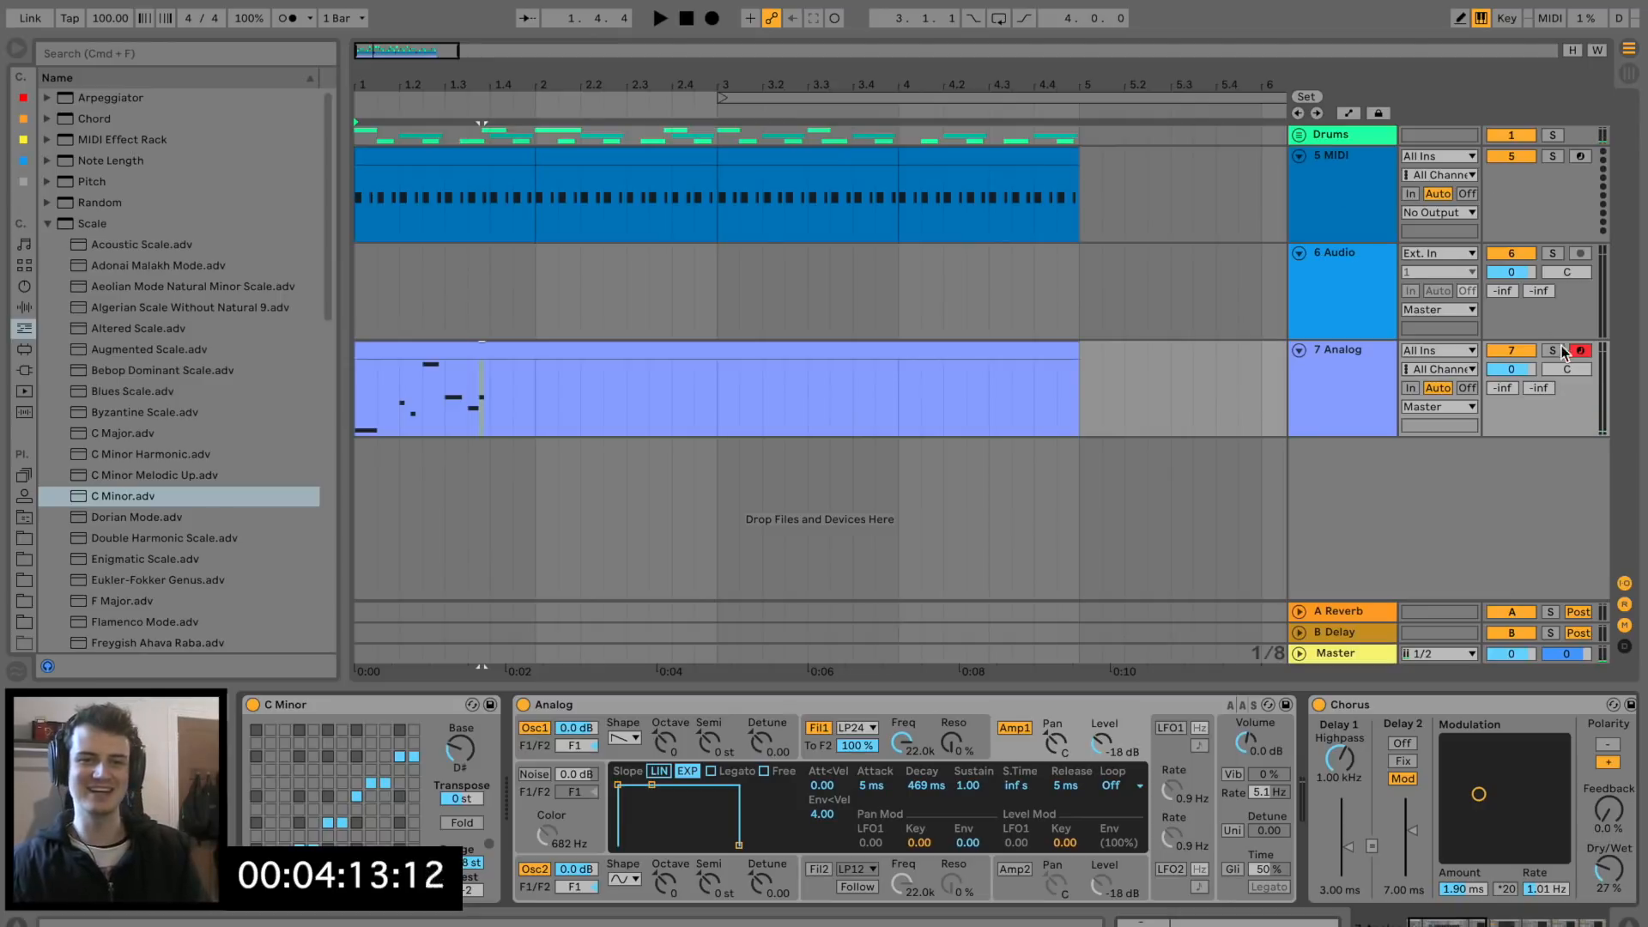
Solo the Analog track and set its kick-sidechained Compressor to Ratio 3.66:1, Release 1.35 ms and Threshold -21.9 dB.
left_click(1553, 350)
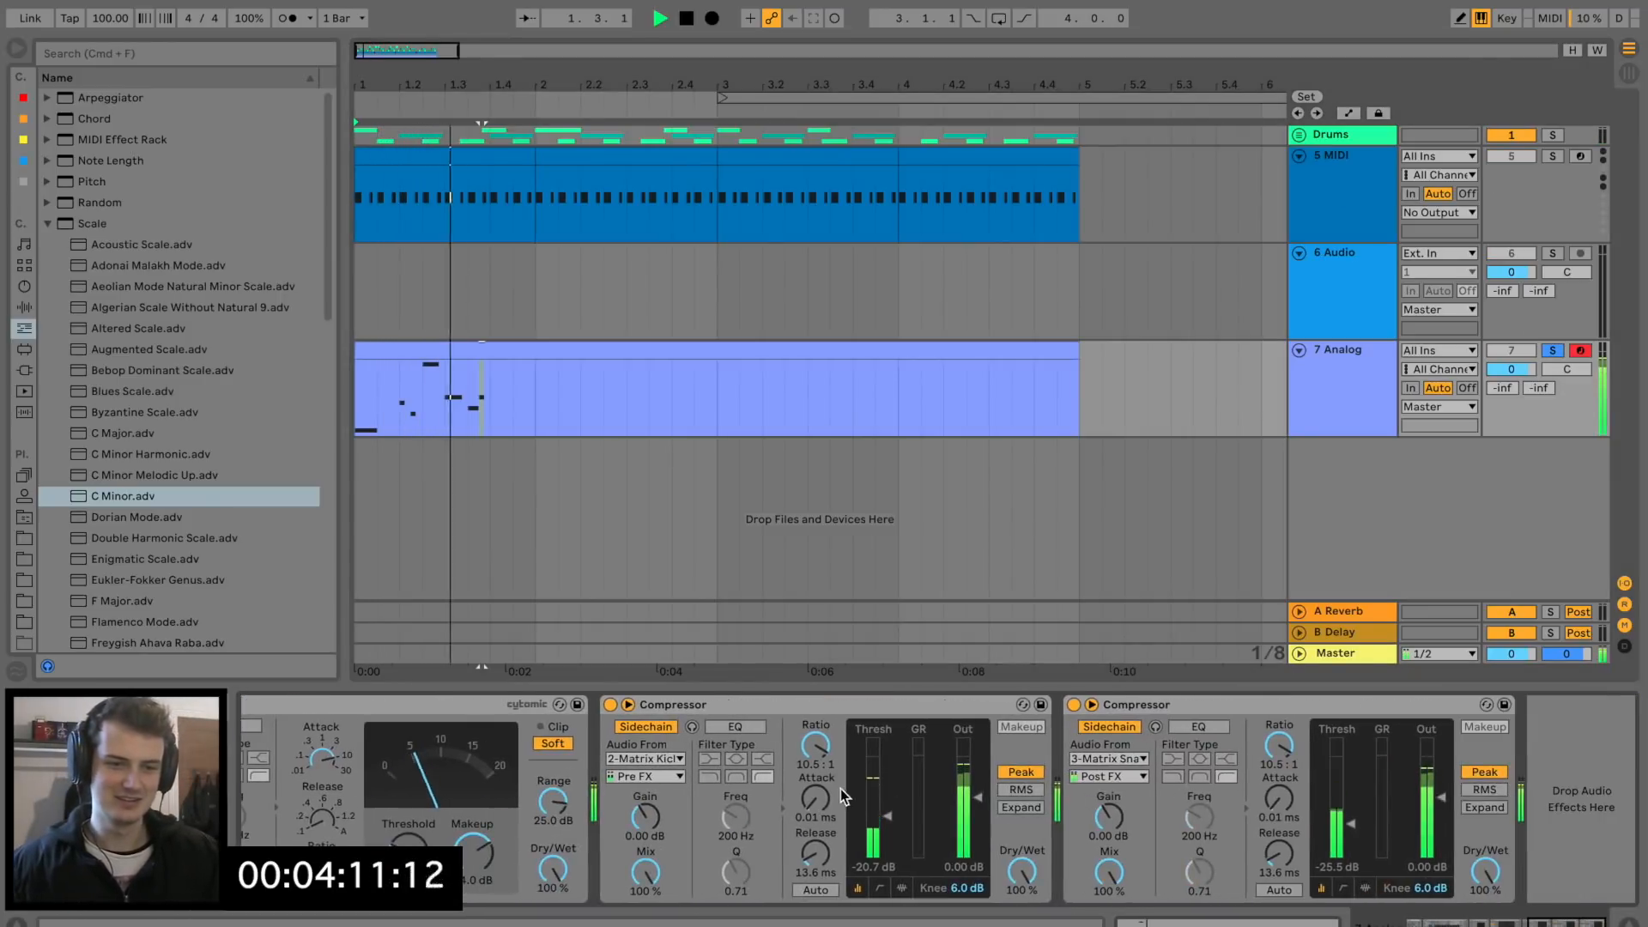
key("space")
key("space")
key("space")
left_click_drag(816, 851, 816, 877)
left_click_drag(816, 749, 888, 817)
key("space")
key("space")
Set the snare-sidechained Compressor to Threshold -16.4 dB and Release 1.00 ms, and check it during playback.
left_click_drag(1351, 824, 1289, 877)
key("space")
key("space")
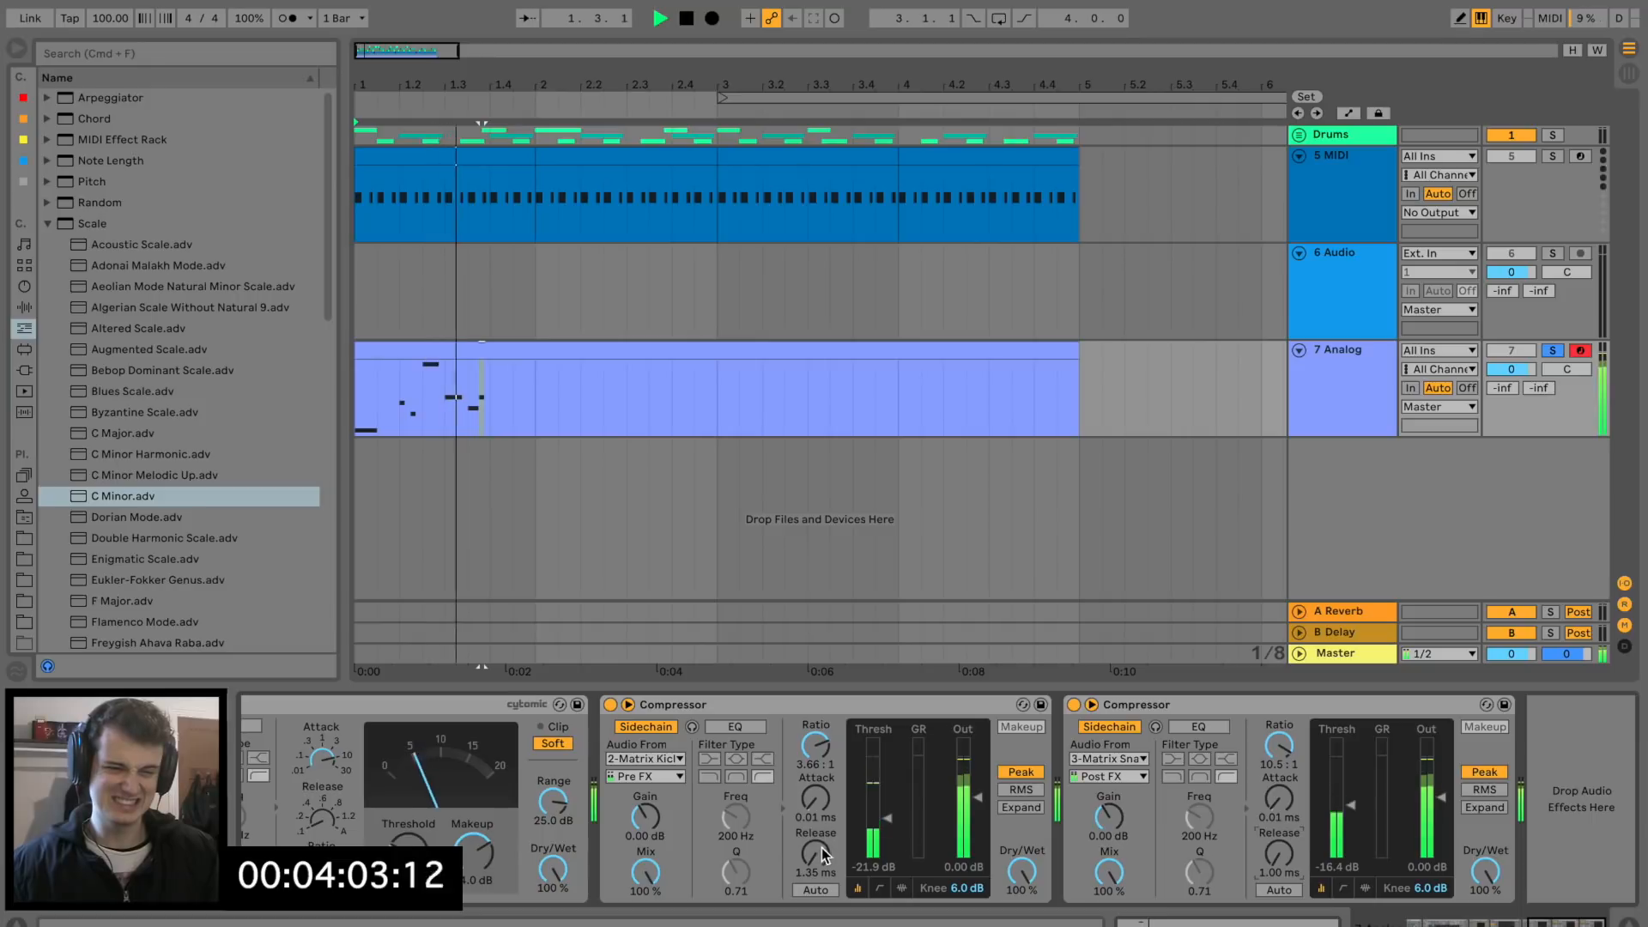
key("space")
Open the bass clip and lengthen its last A0 note to a full sixteenth, up to beat 4.
left_click(466, 359)
double_click(466, 359)
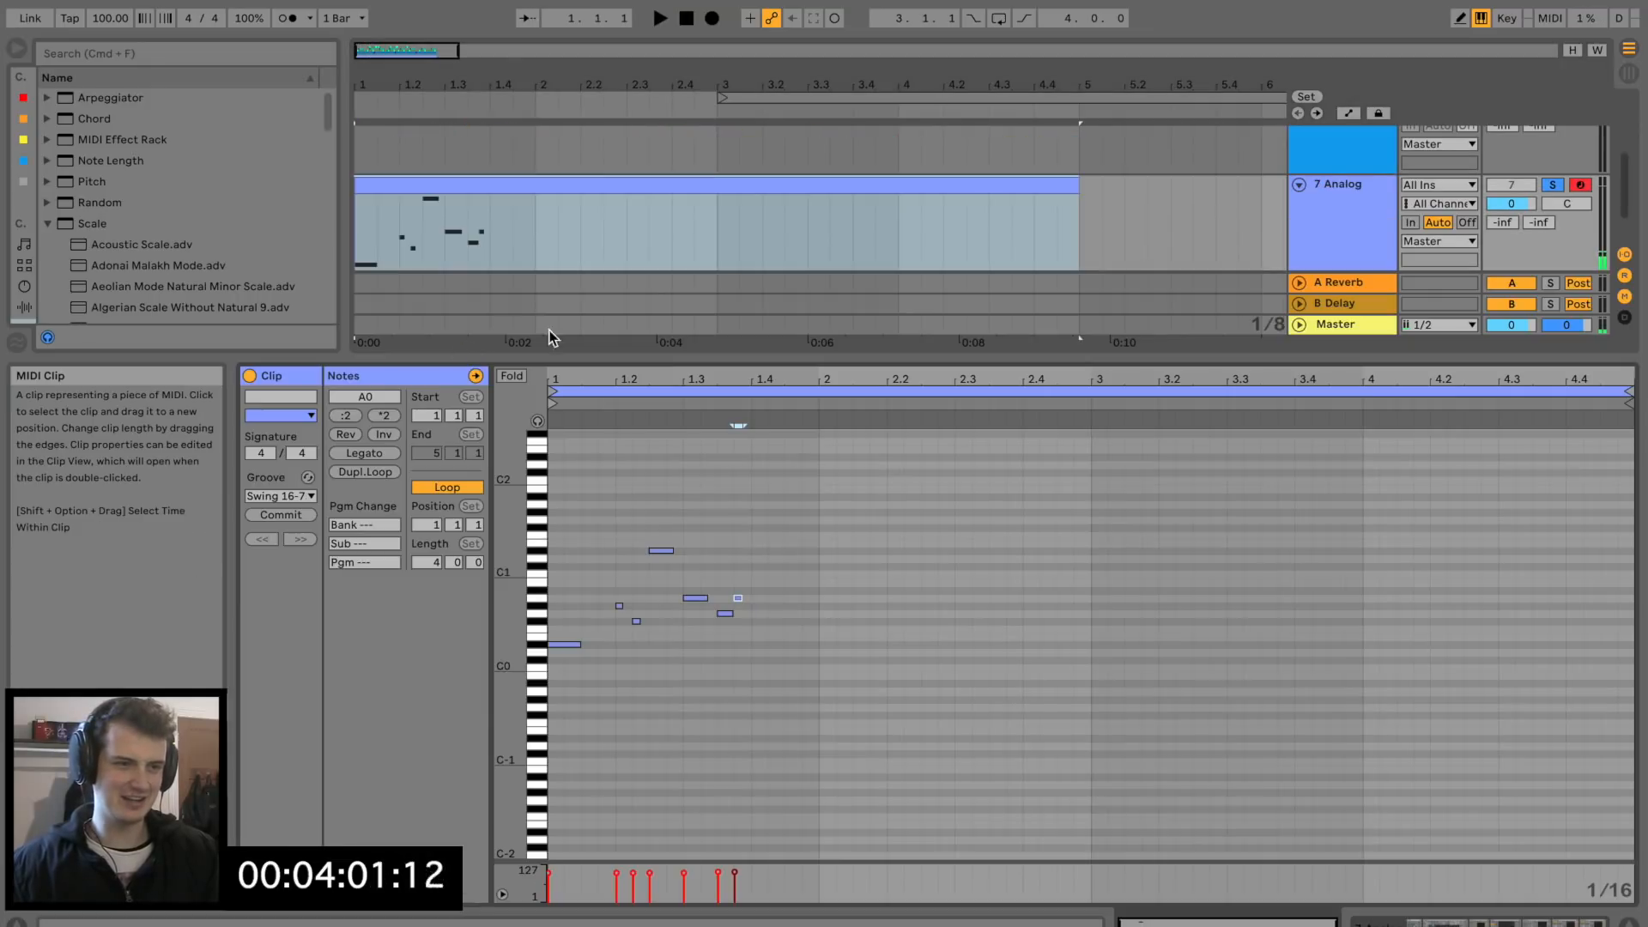
key("space")
left_click_drag(741, 598, 747, 594)
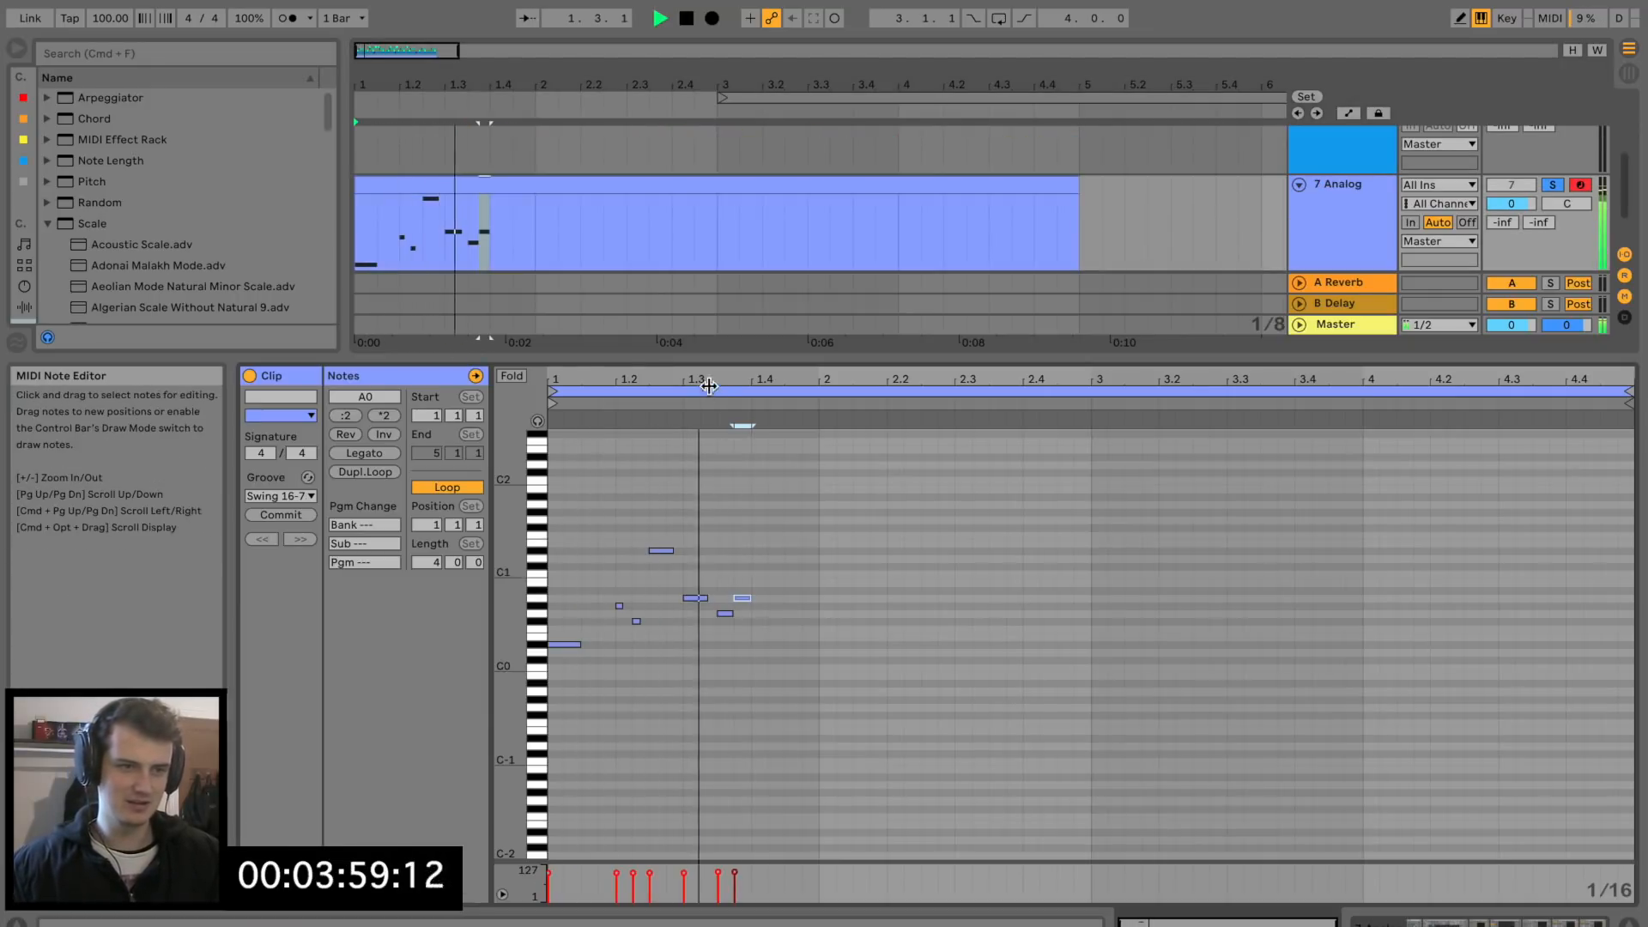
left_click_drag(706, 384, 732, 471)
key("space")
Add a sixteenth-long A#0 bass note on beat 4 of the first bar and listen to the phrase.
double_click(806, 570)
key("space")
left_click_drag(795, 573, 794, 596)
key("space")
key("space")
Finish the first bar of the bass line with short A0 and G#0 notes in beat 4 and play it back.
double_click(849, 597)
double_click(881, 606)
left_click_drag(866, 597, 875, 610)
key("space")
key("space")
key("minus")
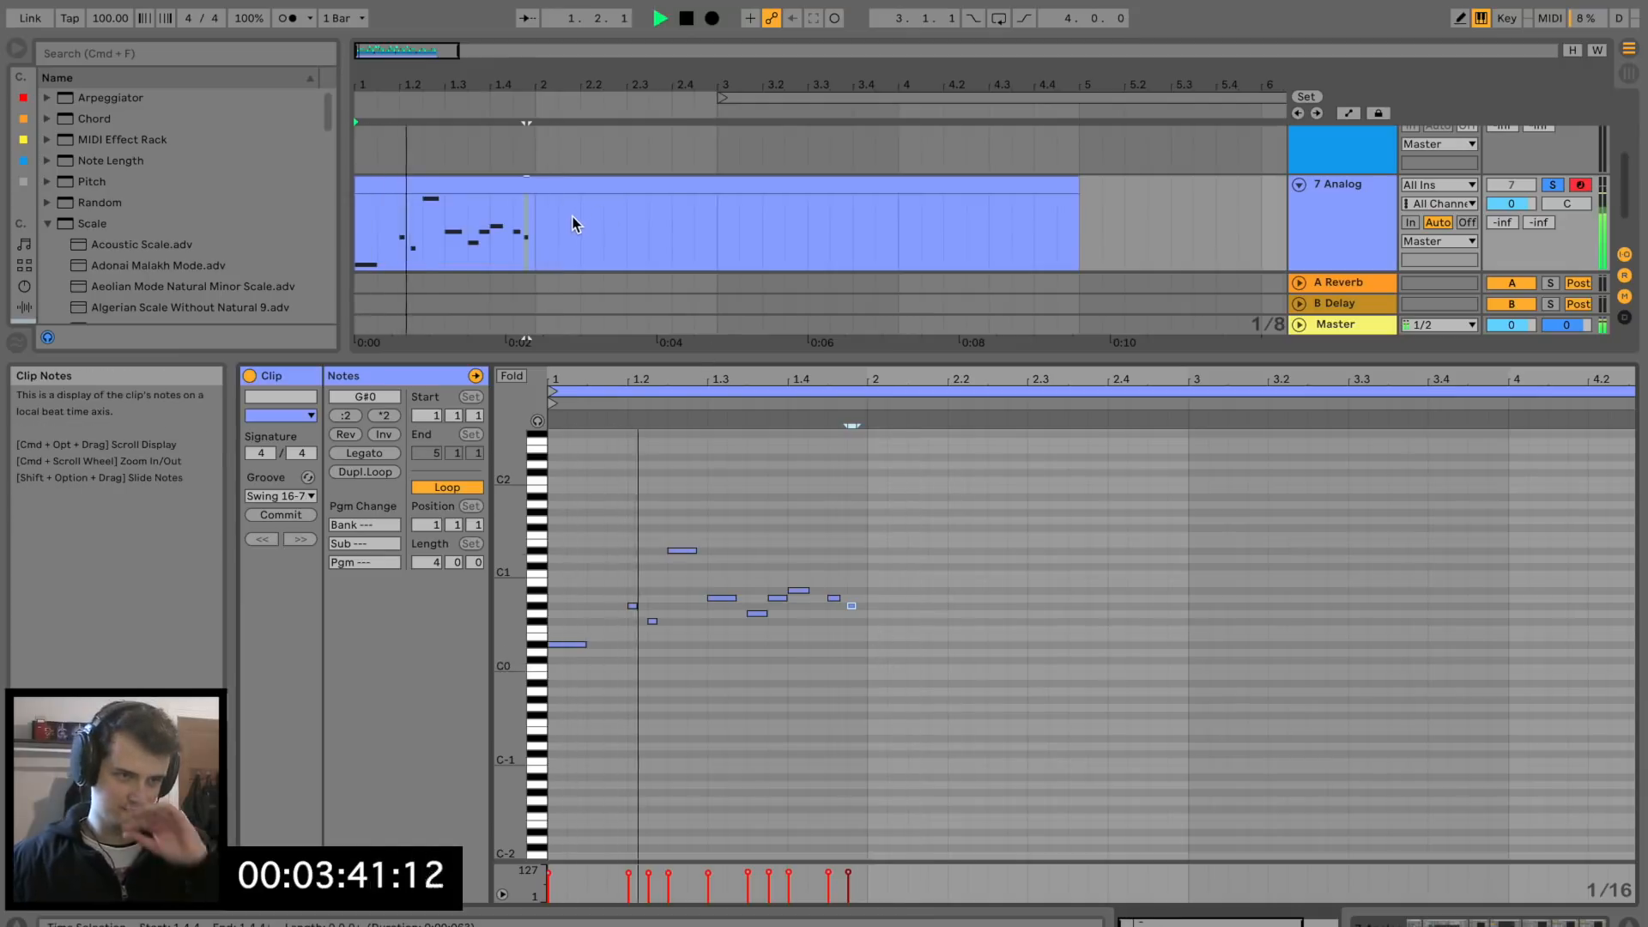
key("space")
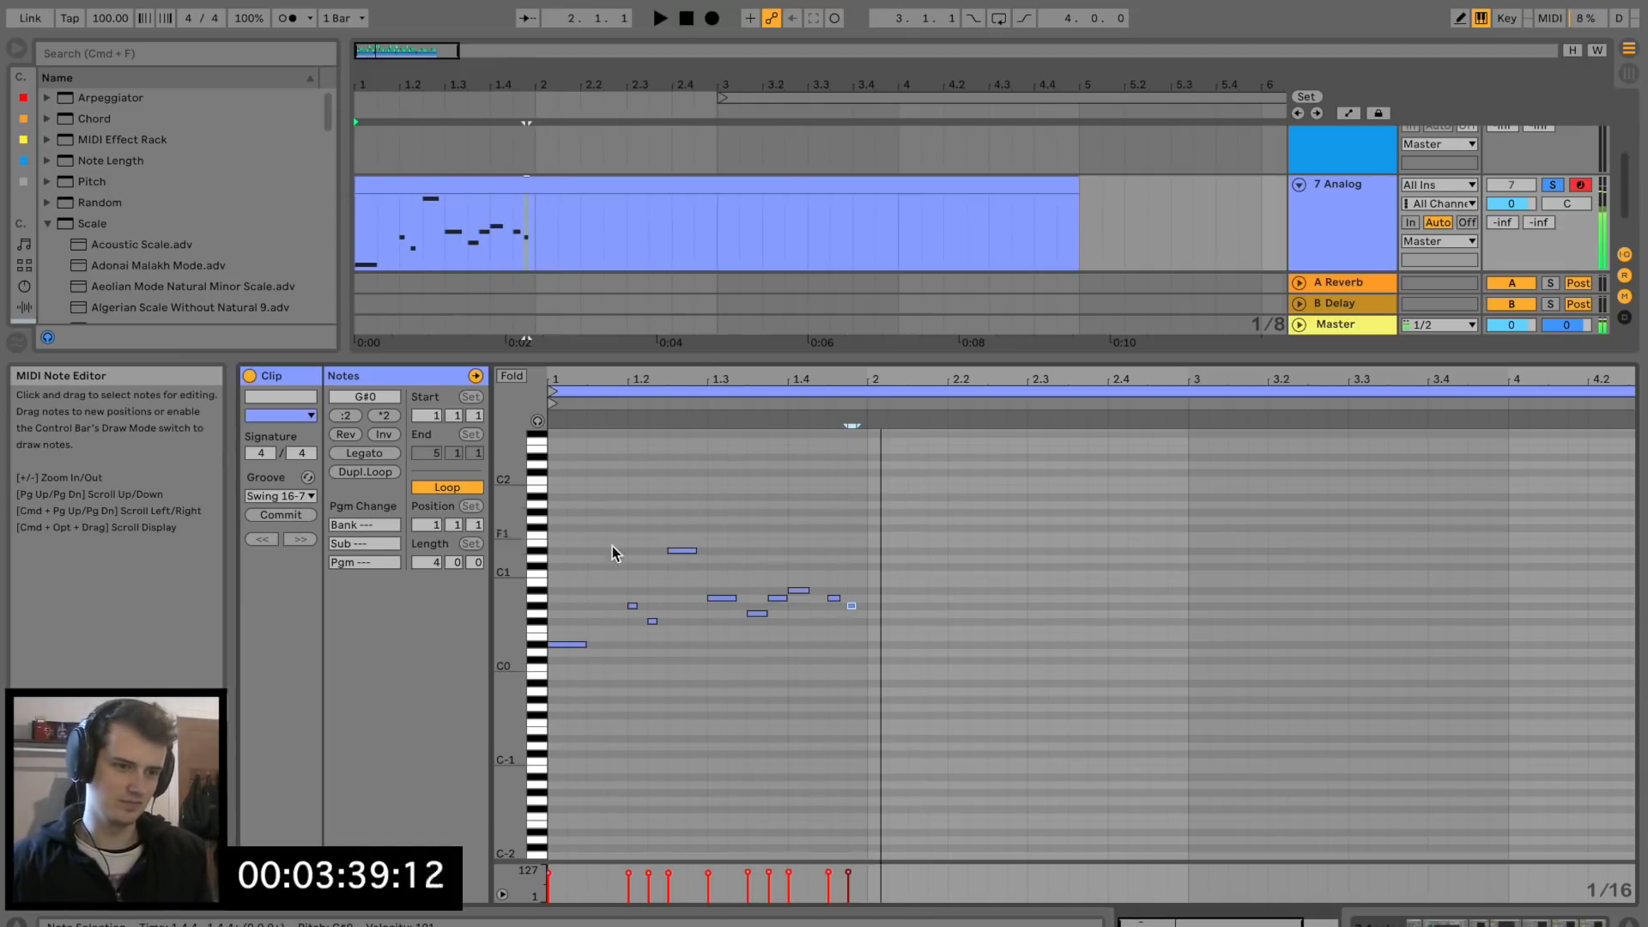
Draw half-beat D#0 bass notes on beats 1 and 3 of the second bar.
double_click(858, 644)
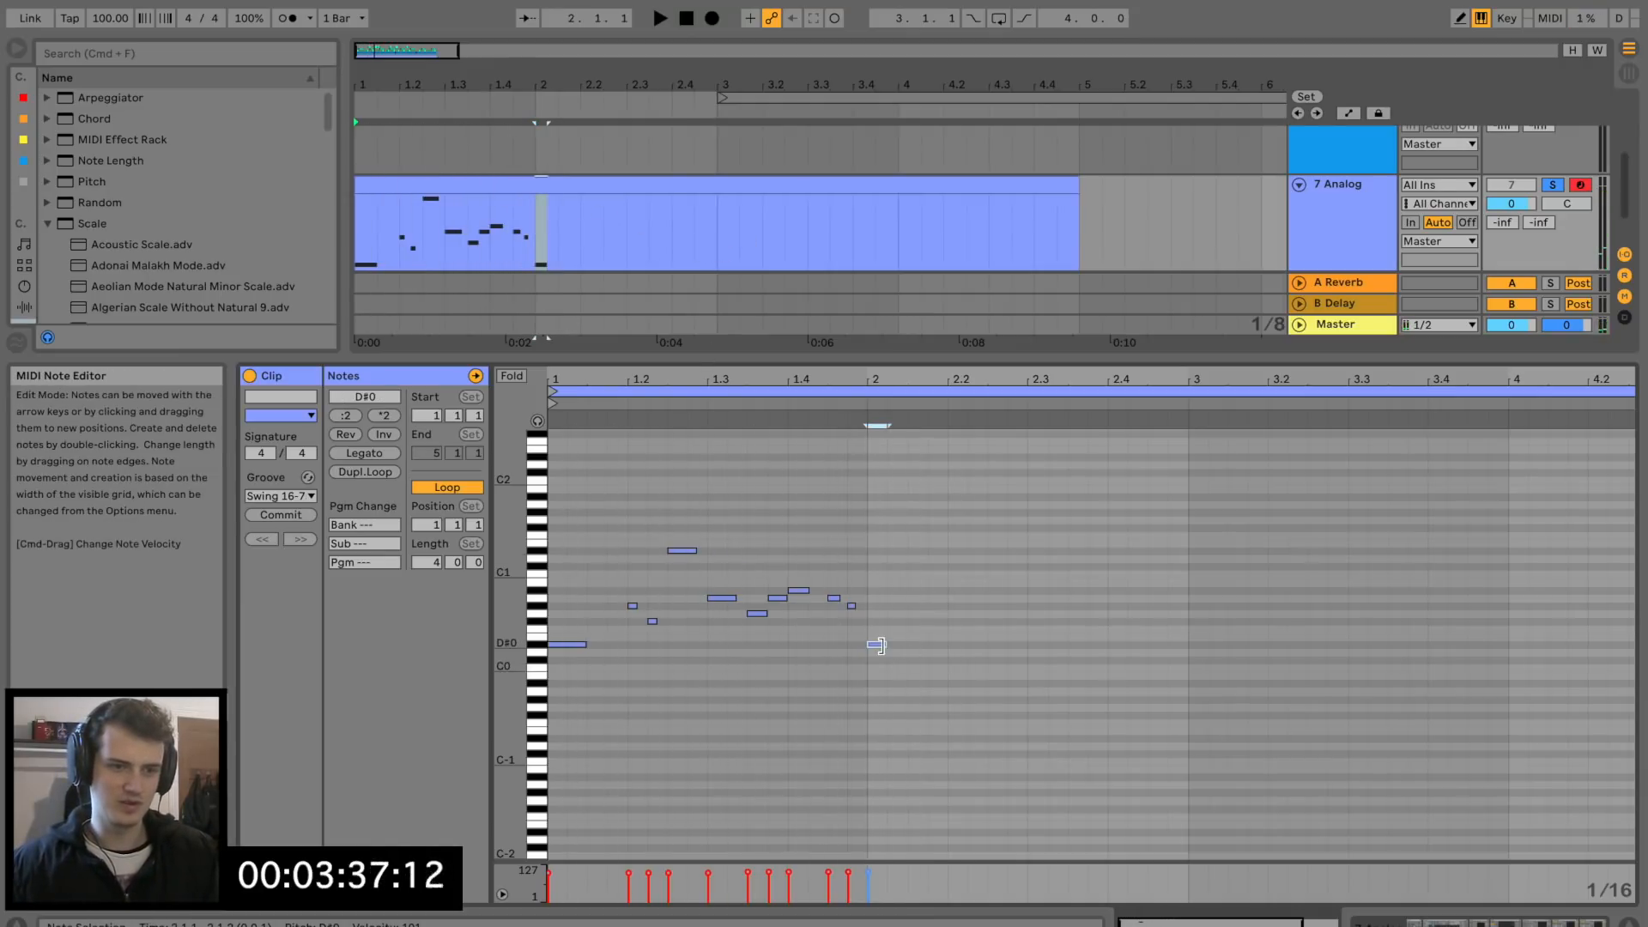
key("space")
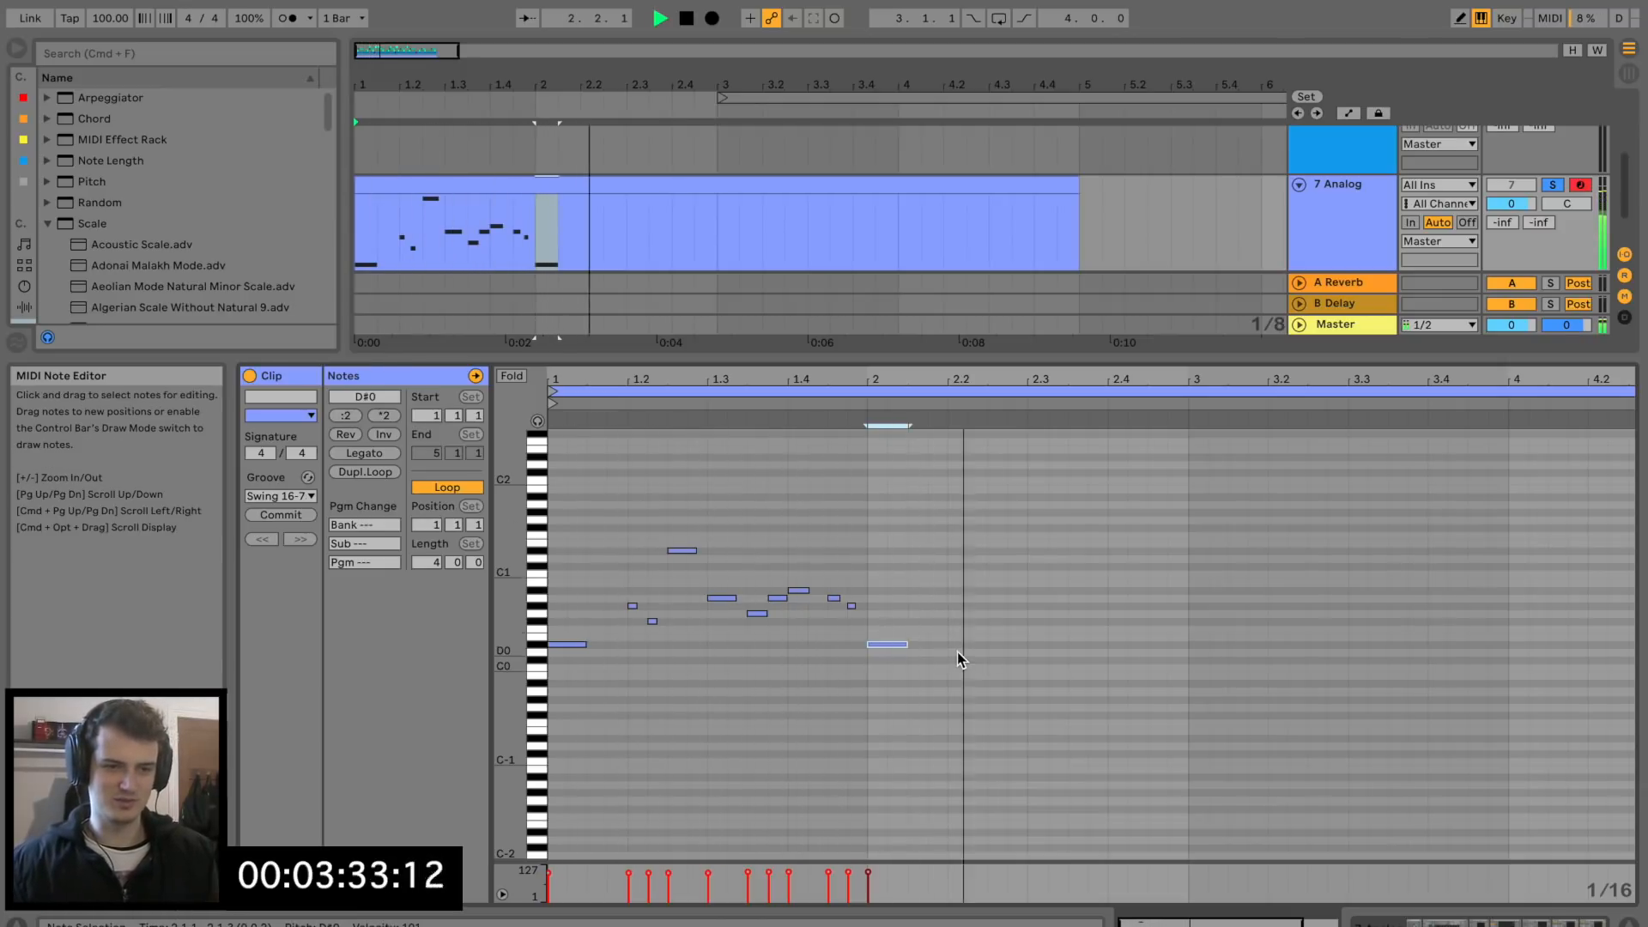
double_click(1045, 645)
left_click_drag(1046, 645, 1064, 645)
Duplicate the two-bar bass clip into bars 3 and 4, unsolo the Analog track and play it with the drums.
key("ctrl+d")
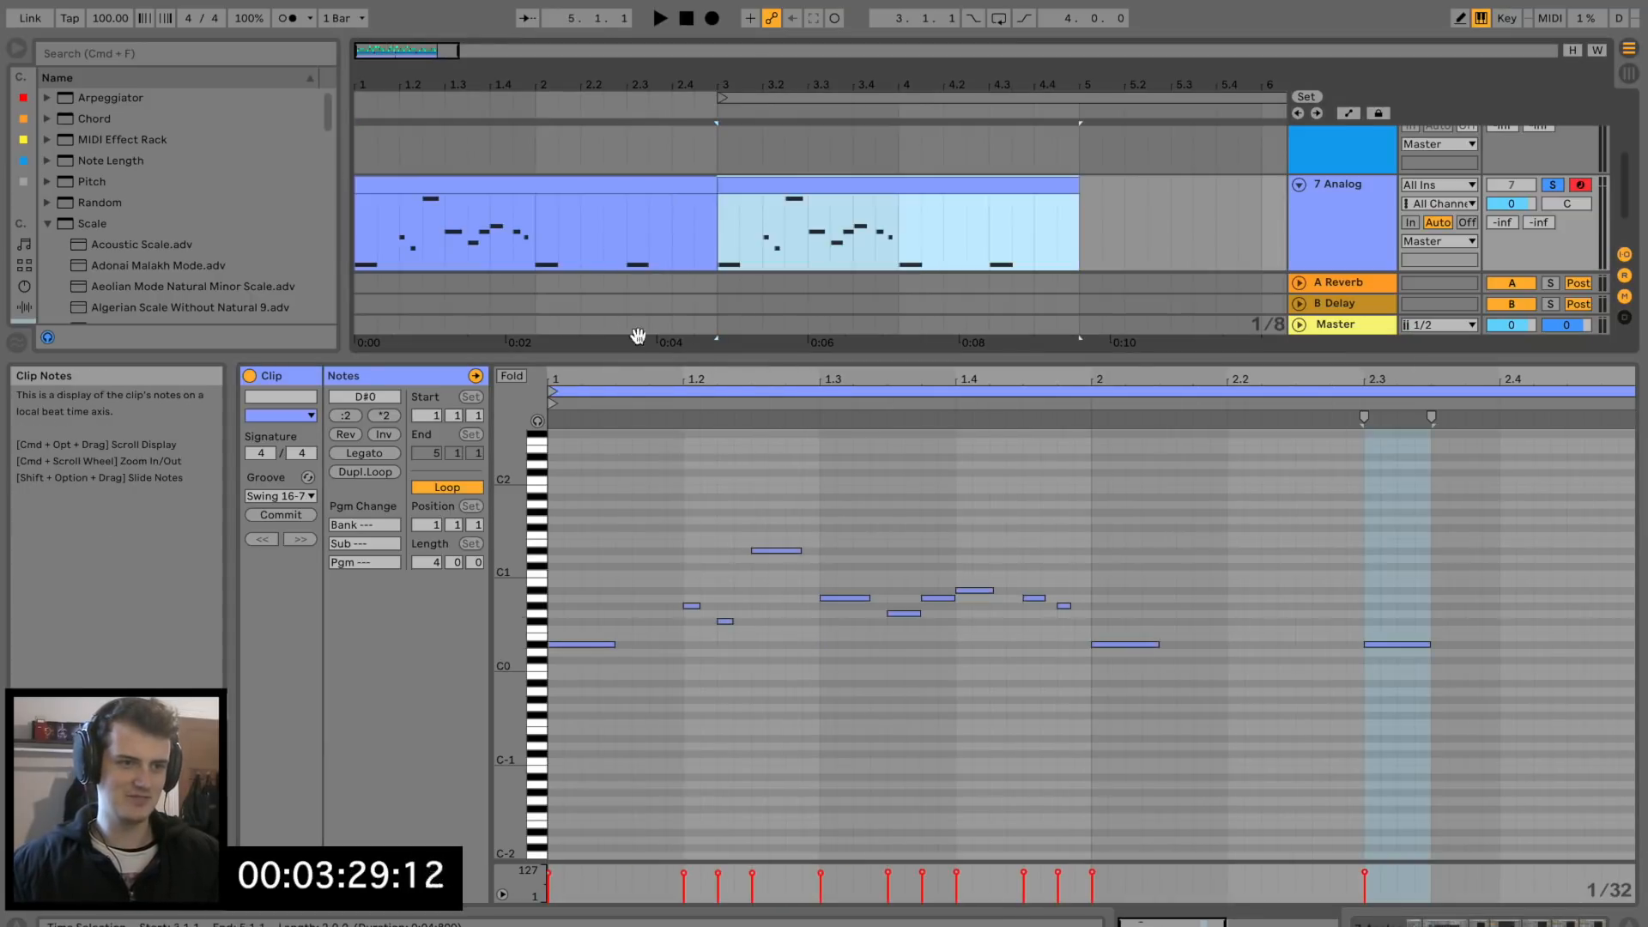
left_click_drag(675, 355, 709, 690)
left_click(1305, 398)
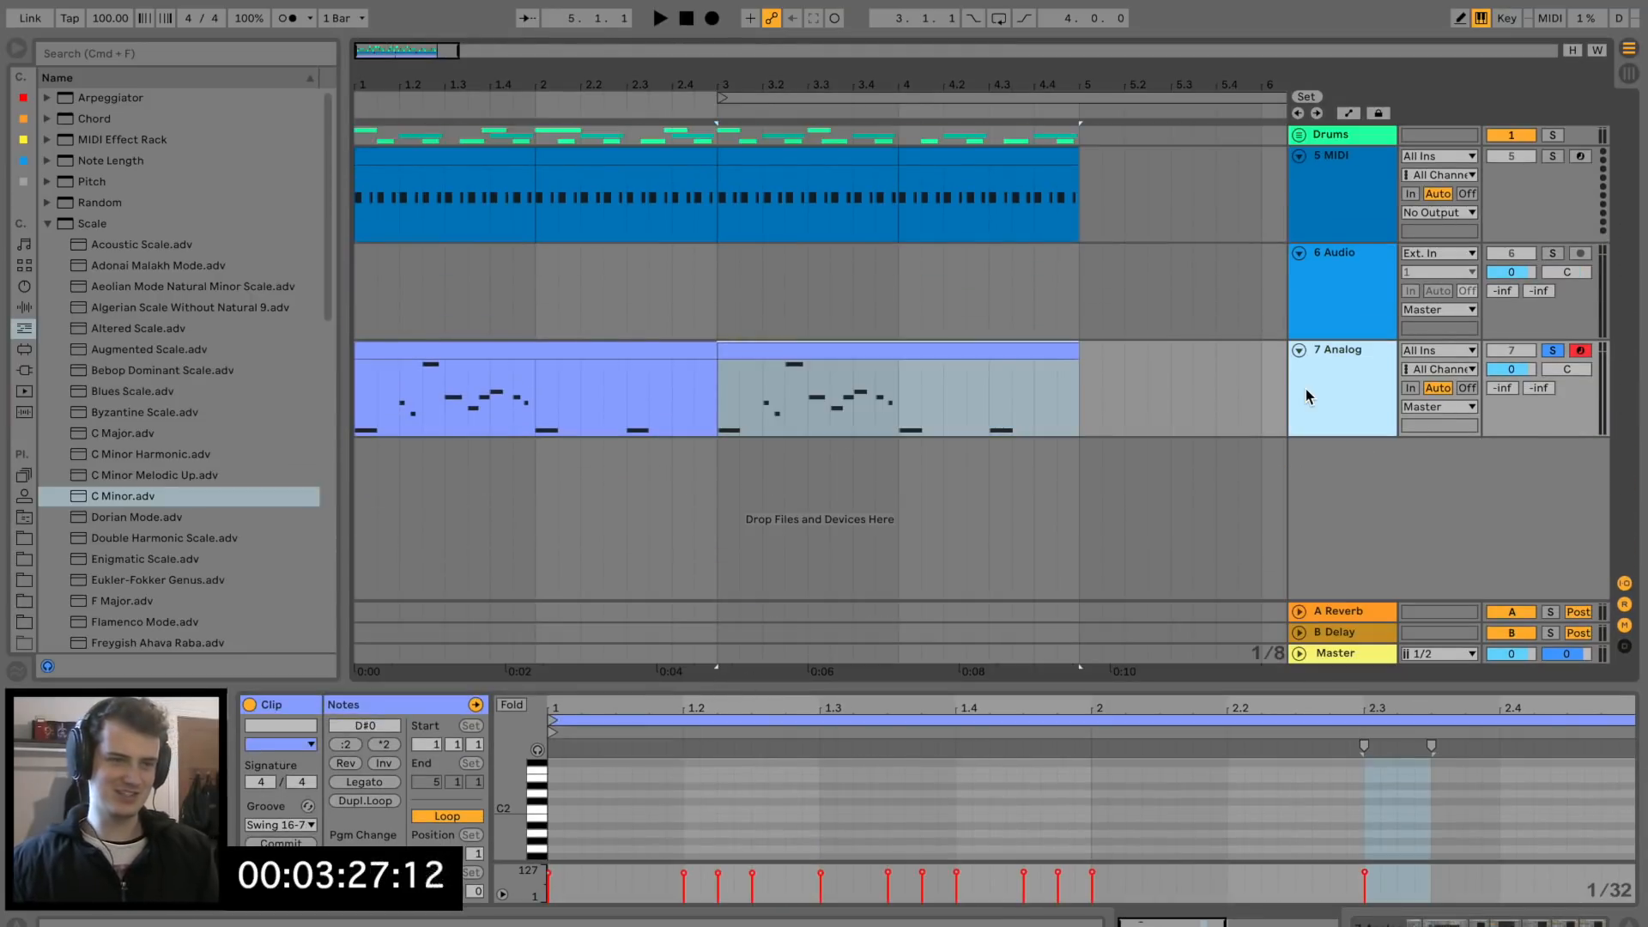
left_click(1326, 360)
key("space")
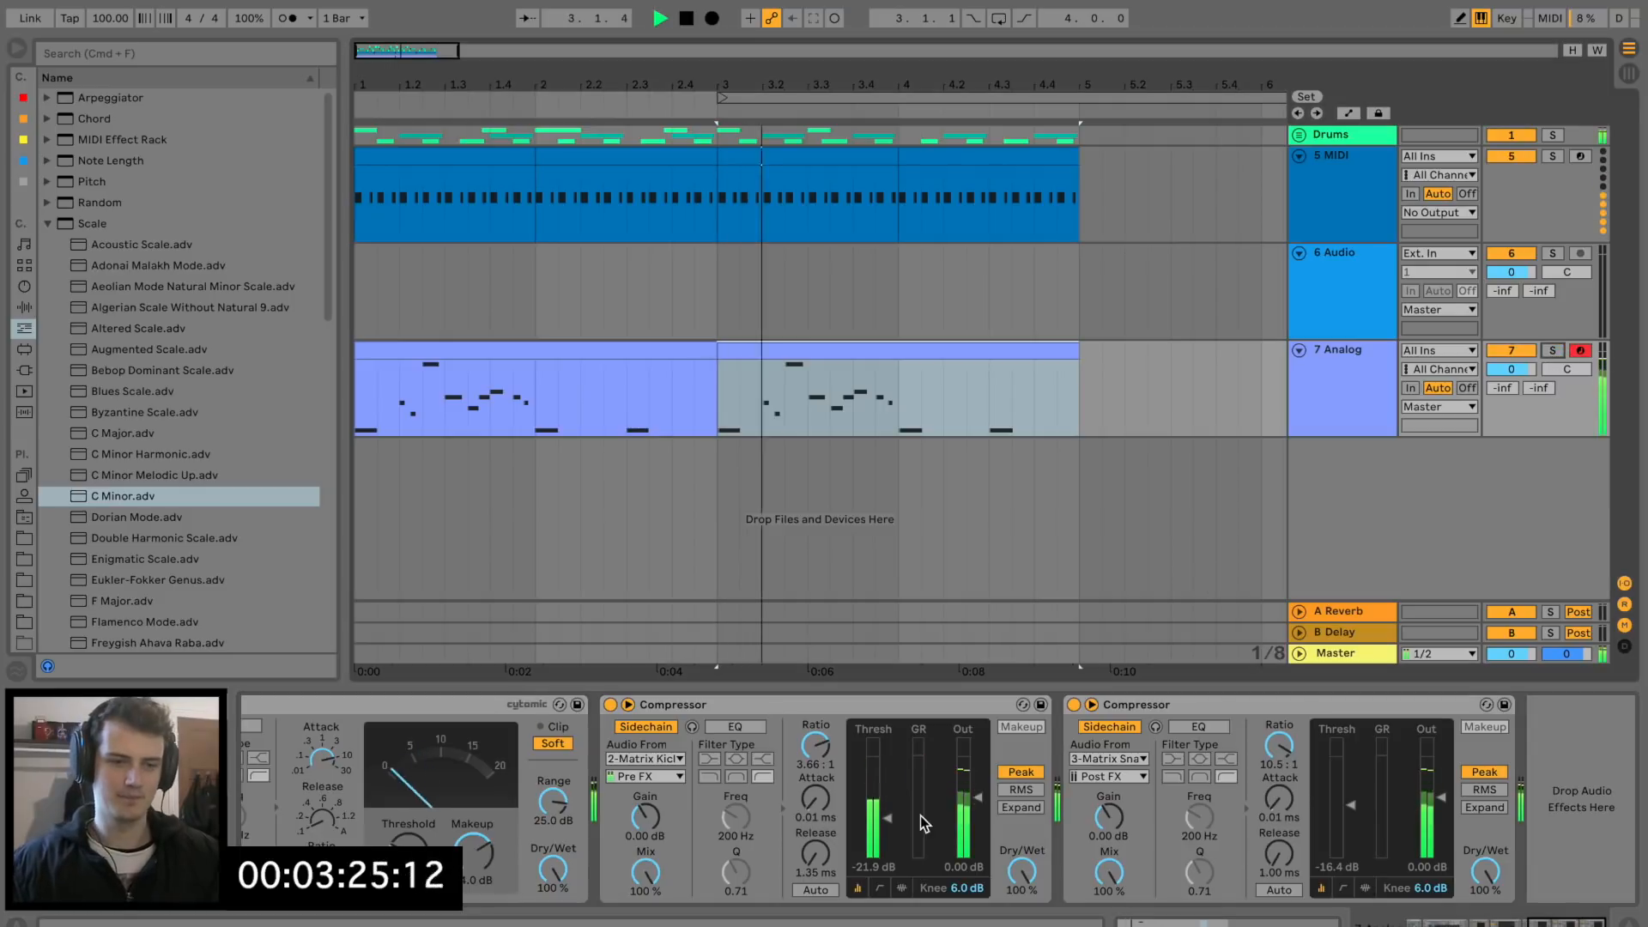
Stop playback, duplicate the Analog bass track with its clips and solo the copy.
left_click(423, 356)
key("space")
left_click(1327, 366)
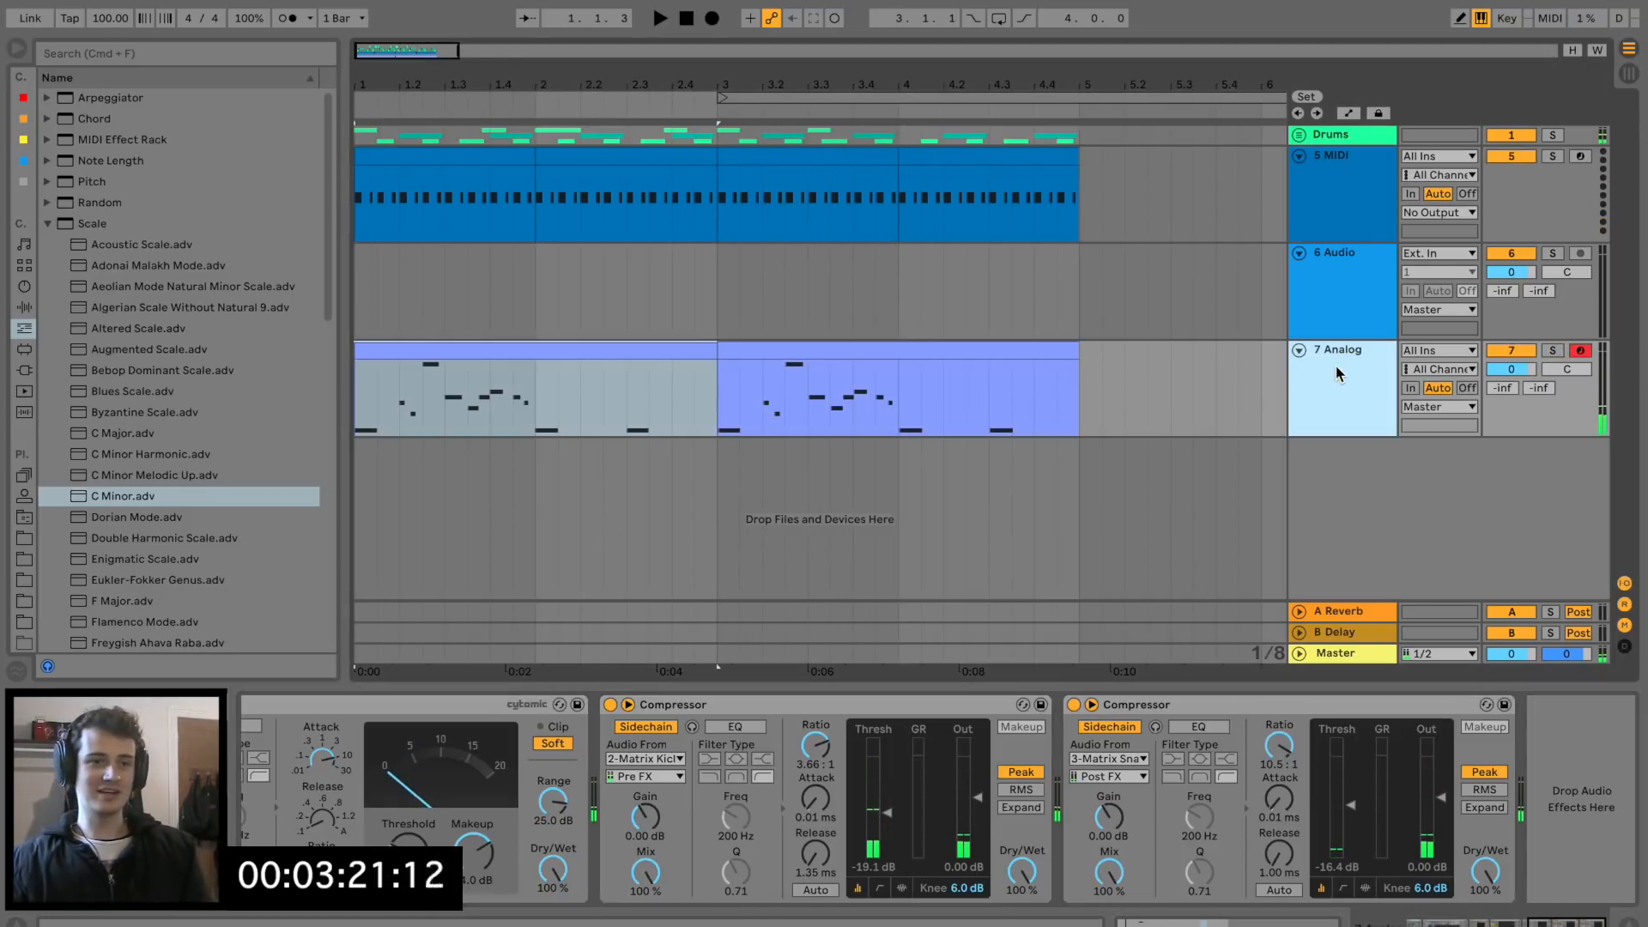
key("super+d")
left_click(1552, 447)
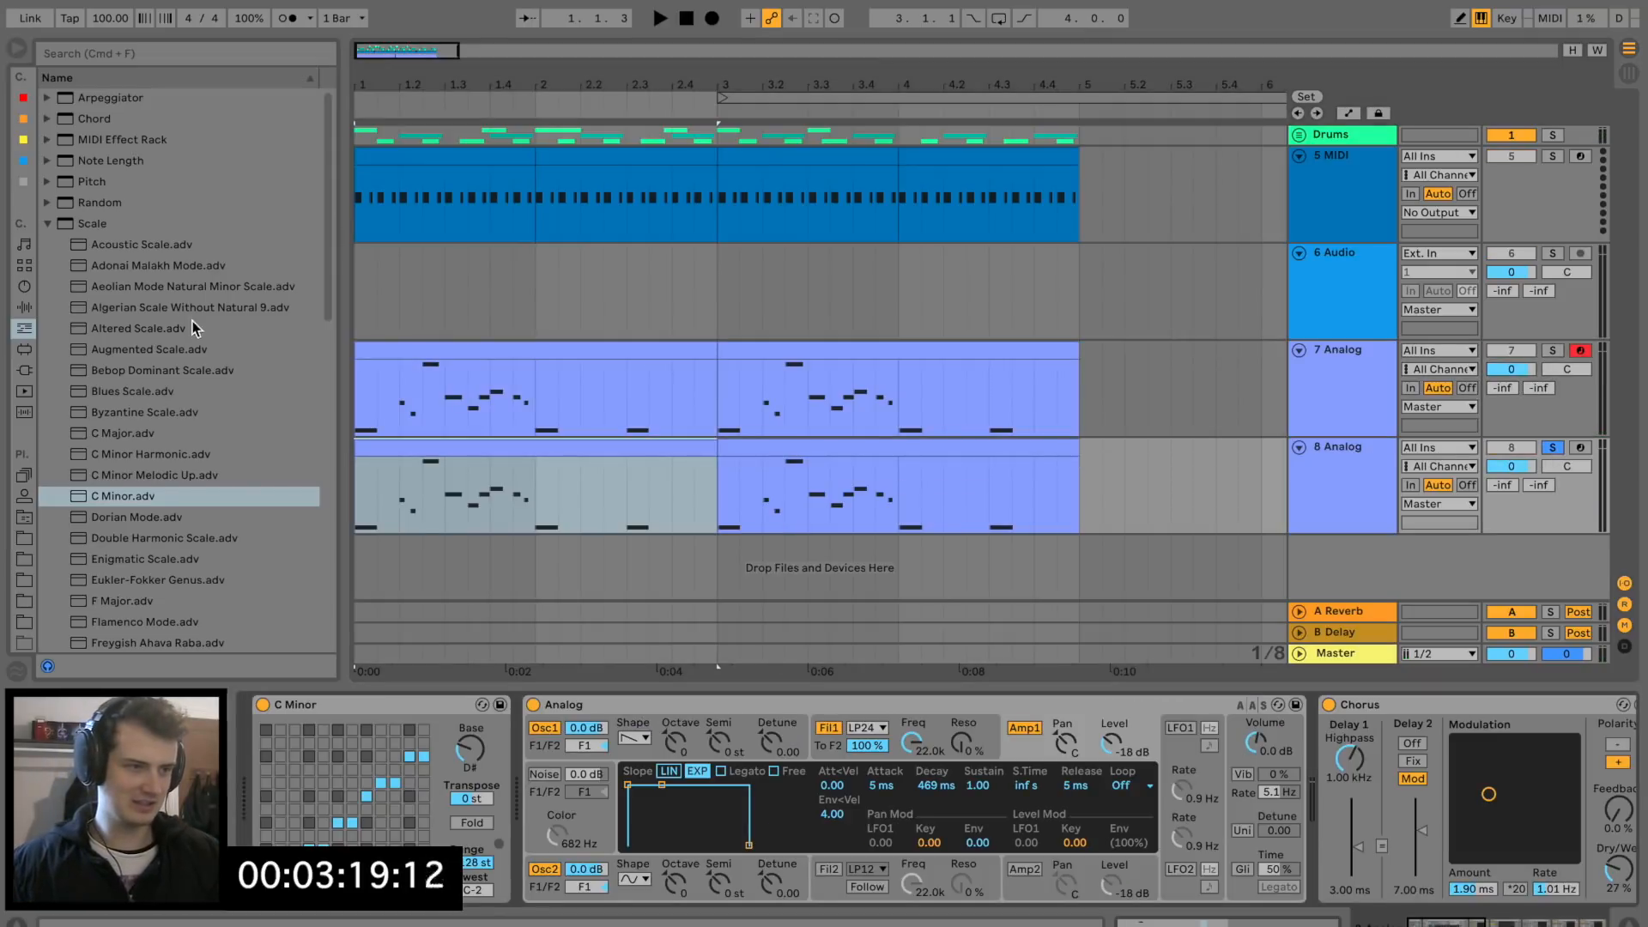
Raise both oscillators of the duplicated Analog synth to octave 3 and listen to the soloed track.
key("space")
left_click_drag(693, 727, 692, 814)
left_click(675, 883)
left_click(633, 738)
left_click(693, 810)
key("space")
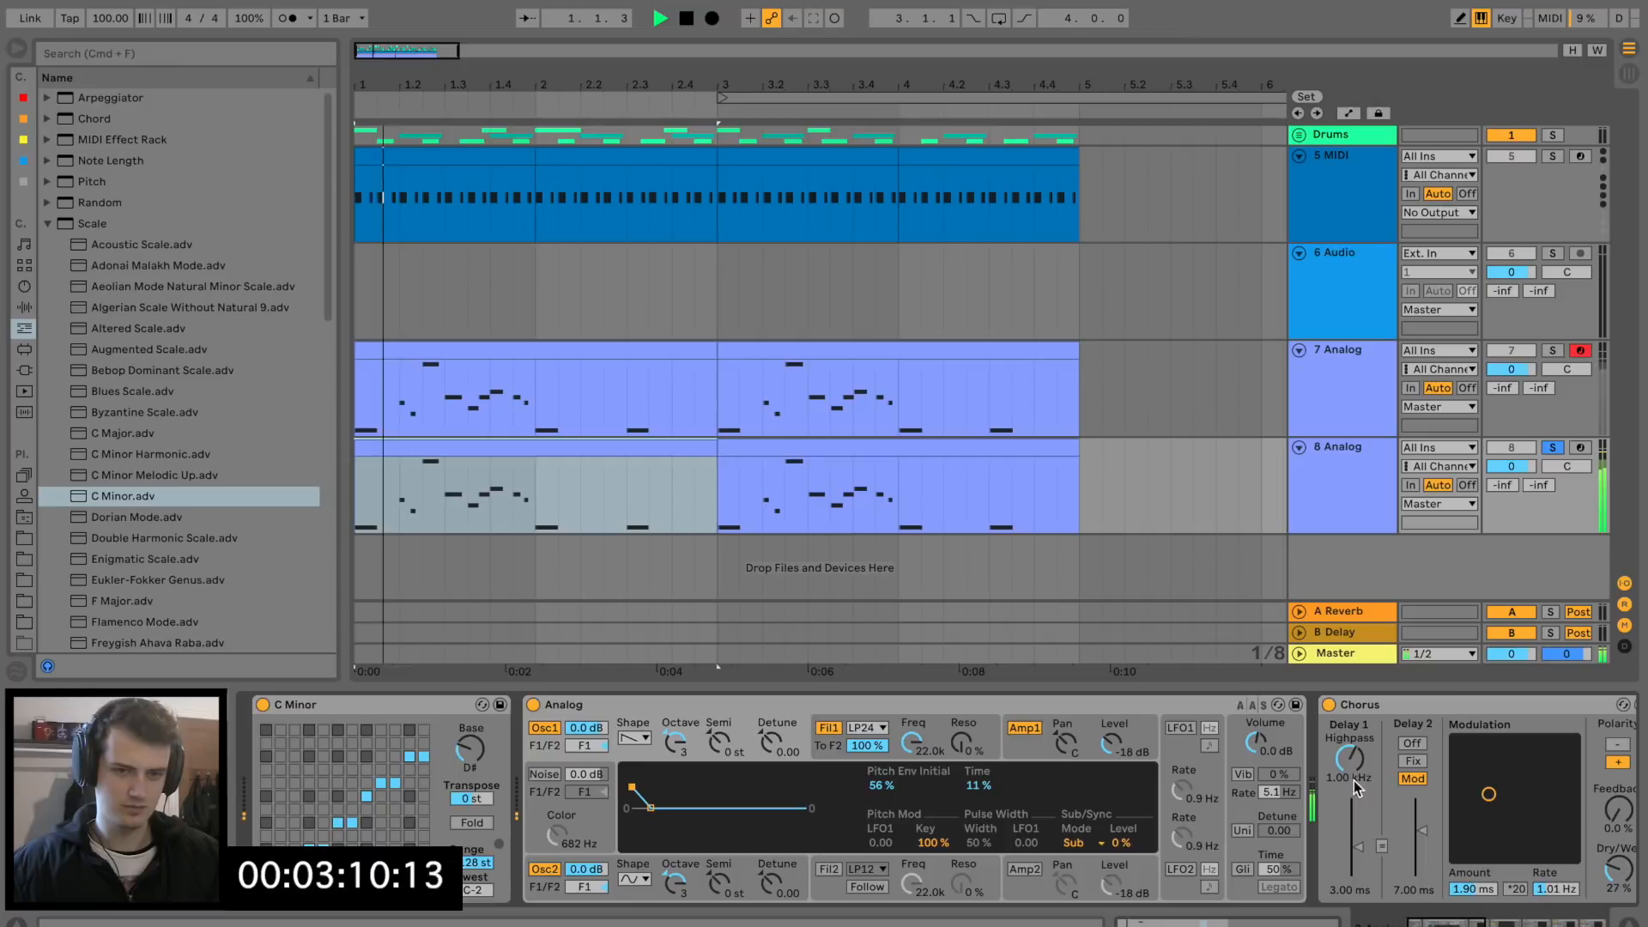
Set the duplicate's Chorus dry/wet to 100% and switch Analog oscillator 2 to a rectangular wave.
scroll(1354, 785, "right", 5)
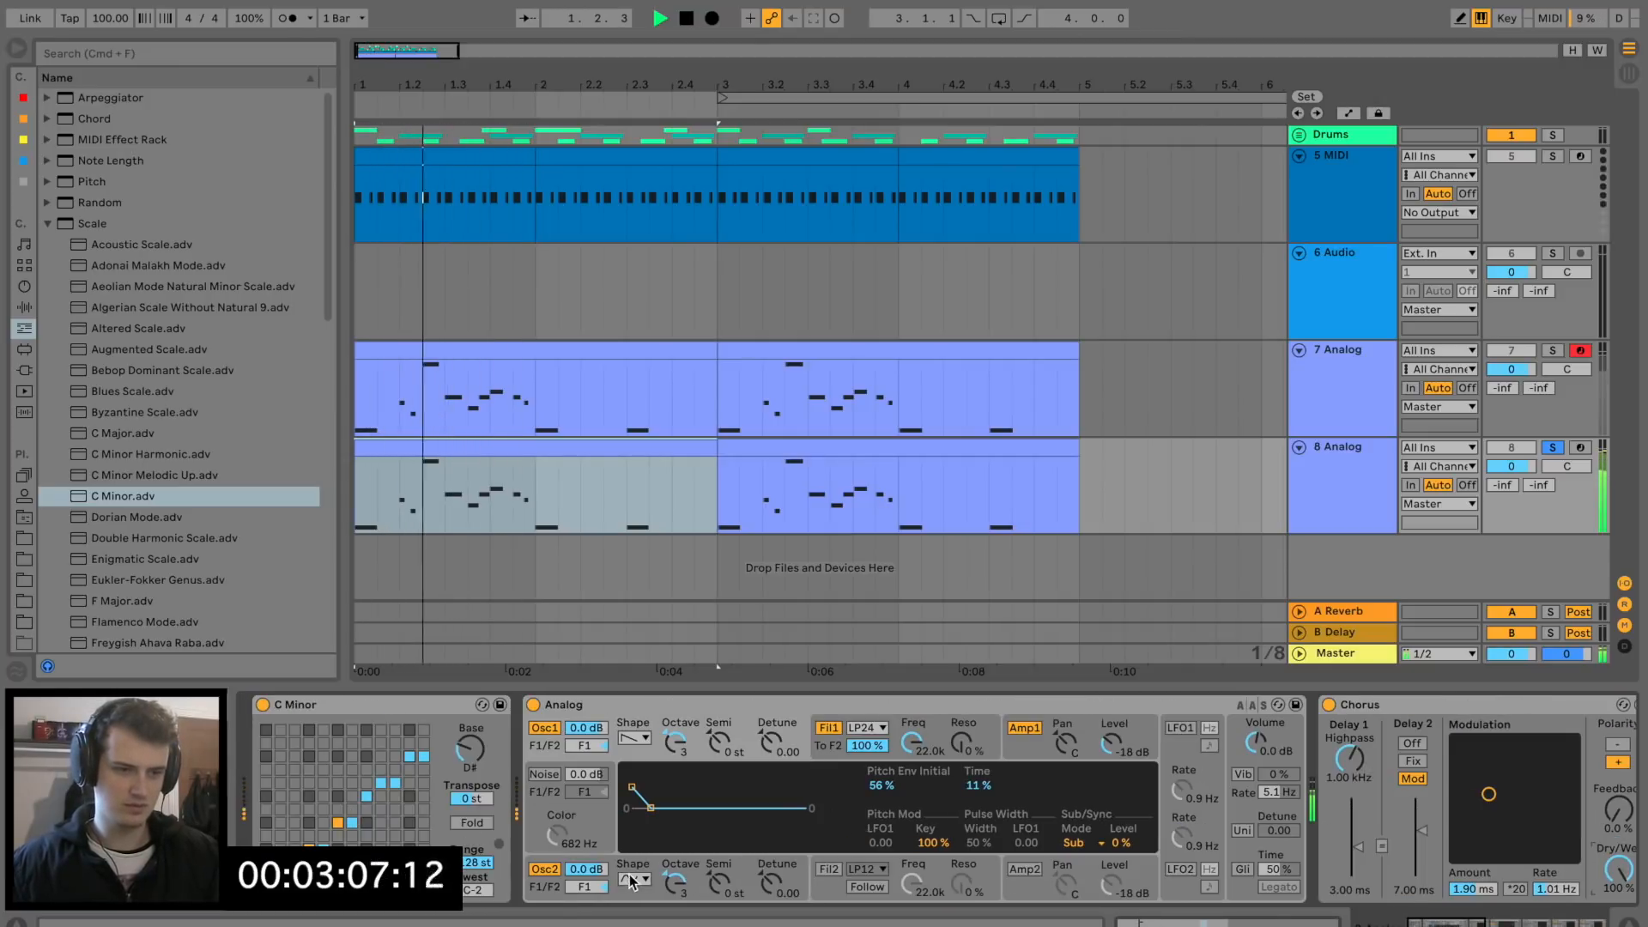
left_click(634, 879)
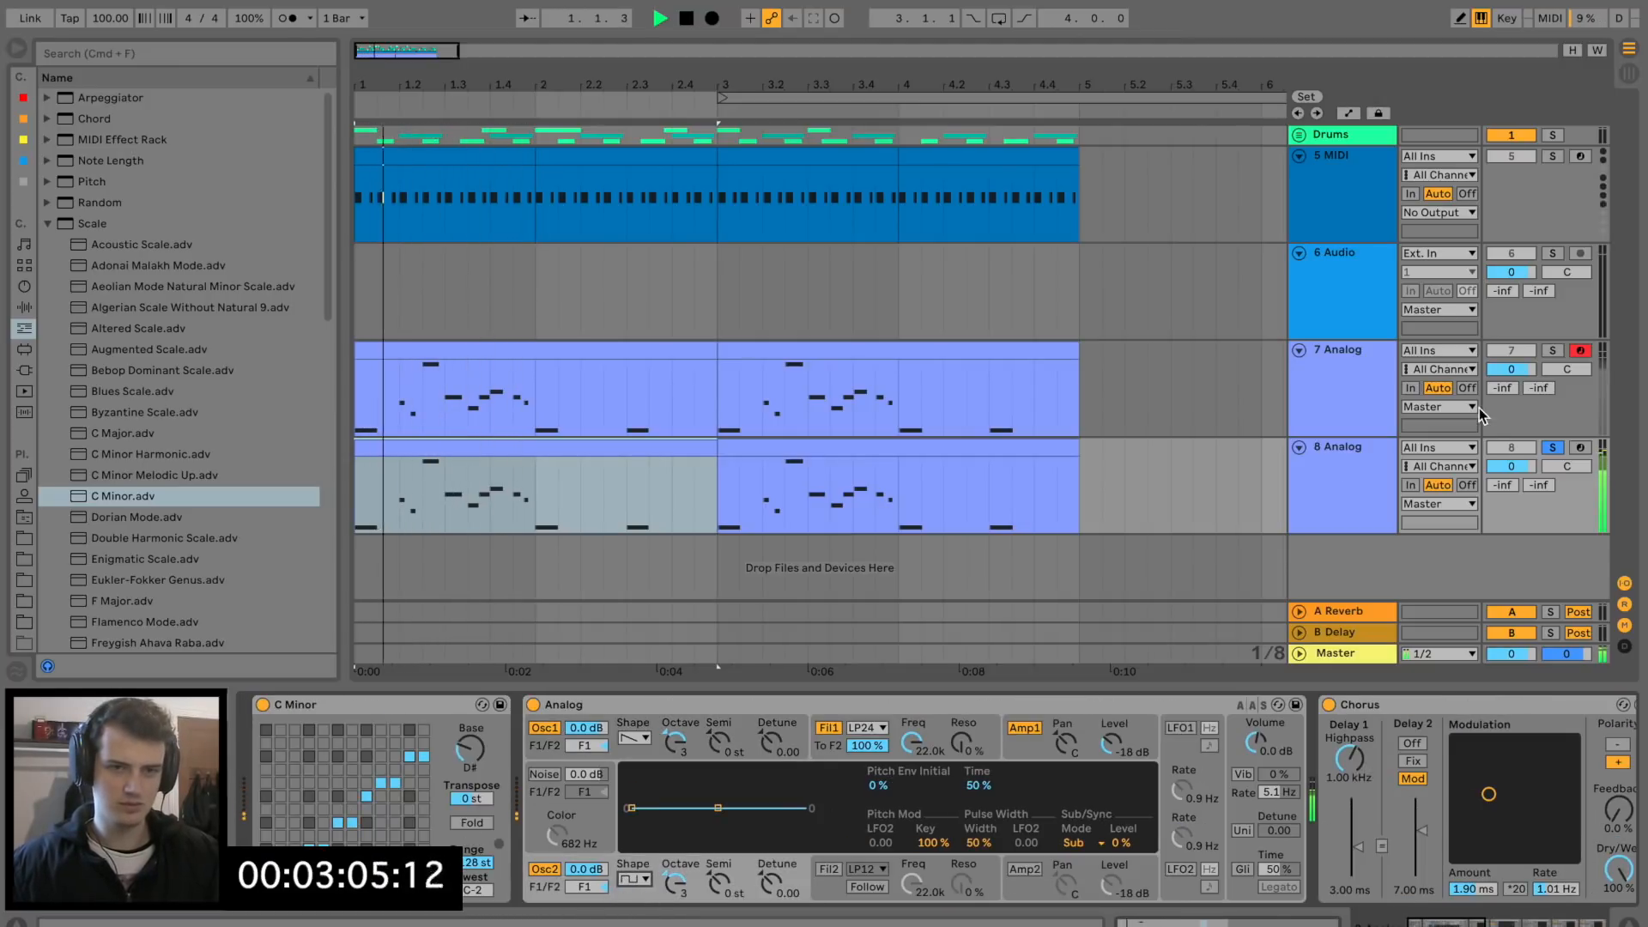
Unsolo the duplicated Analog track at -12.4 dB and set both of its oscillators to octave 2.
left_click_drag(1511, 466, 1513, 472)
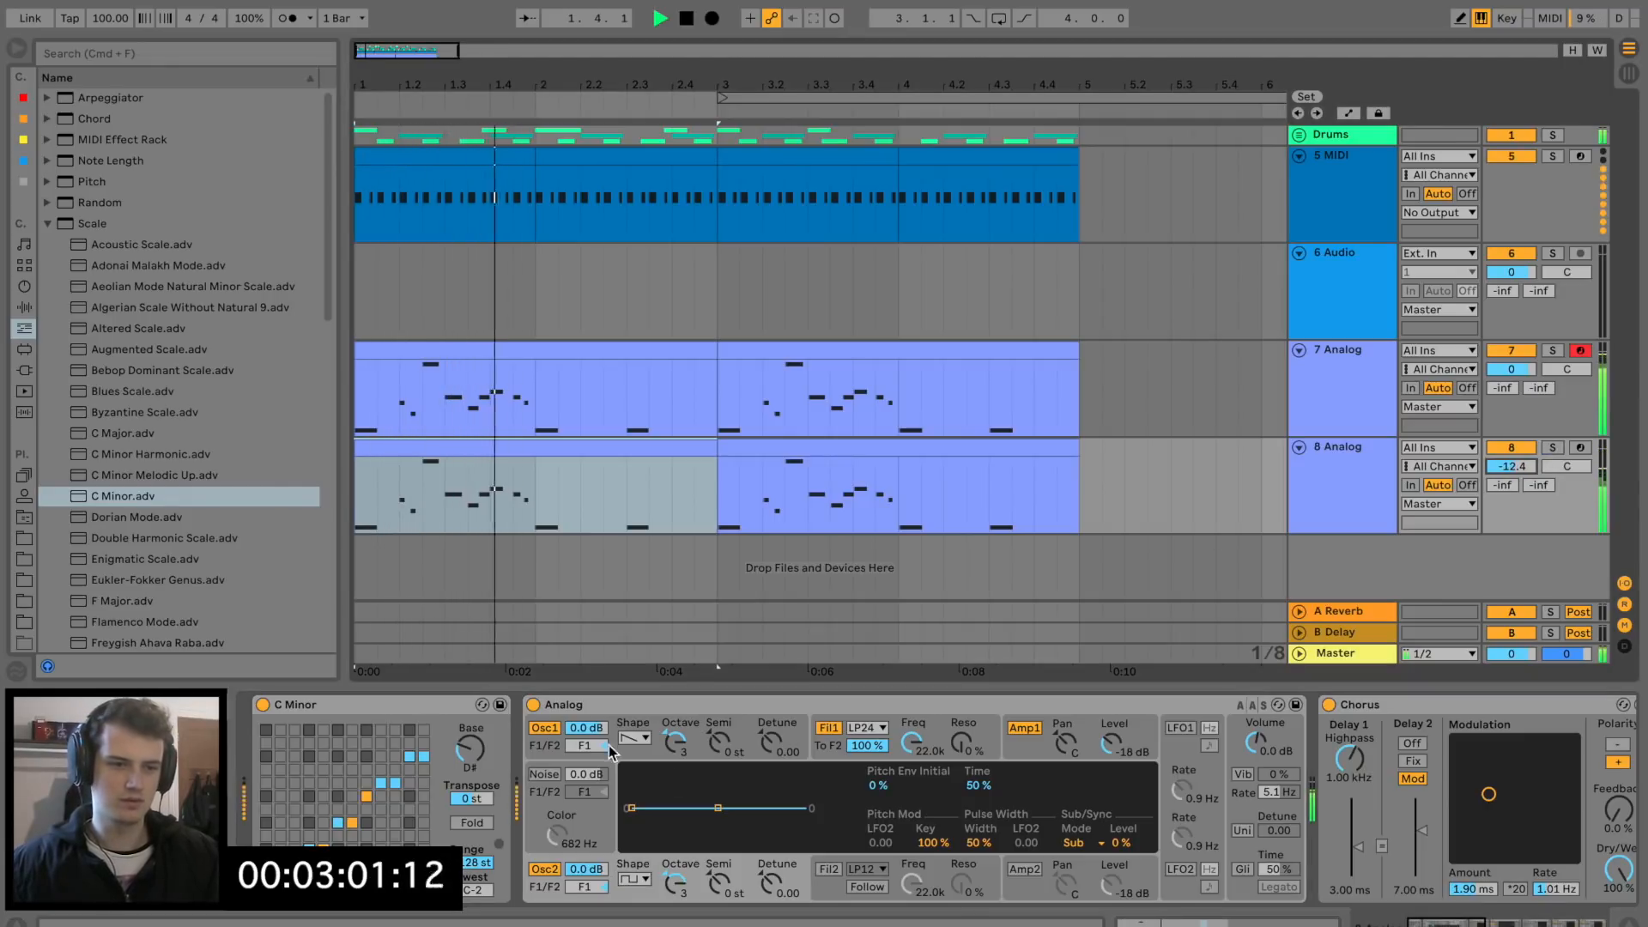
left_click_drag(674, 747, 674, 759)
left_click_drag(676, 884, 675, 899)
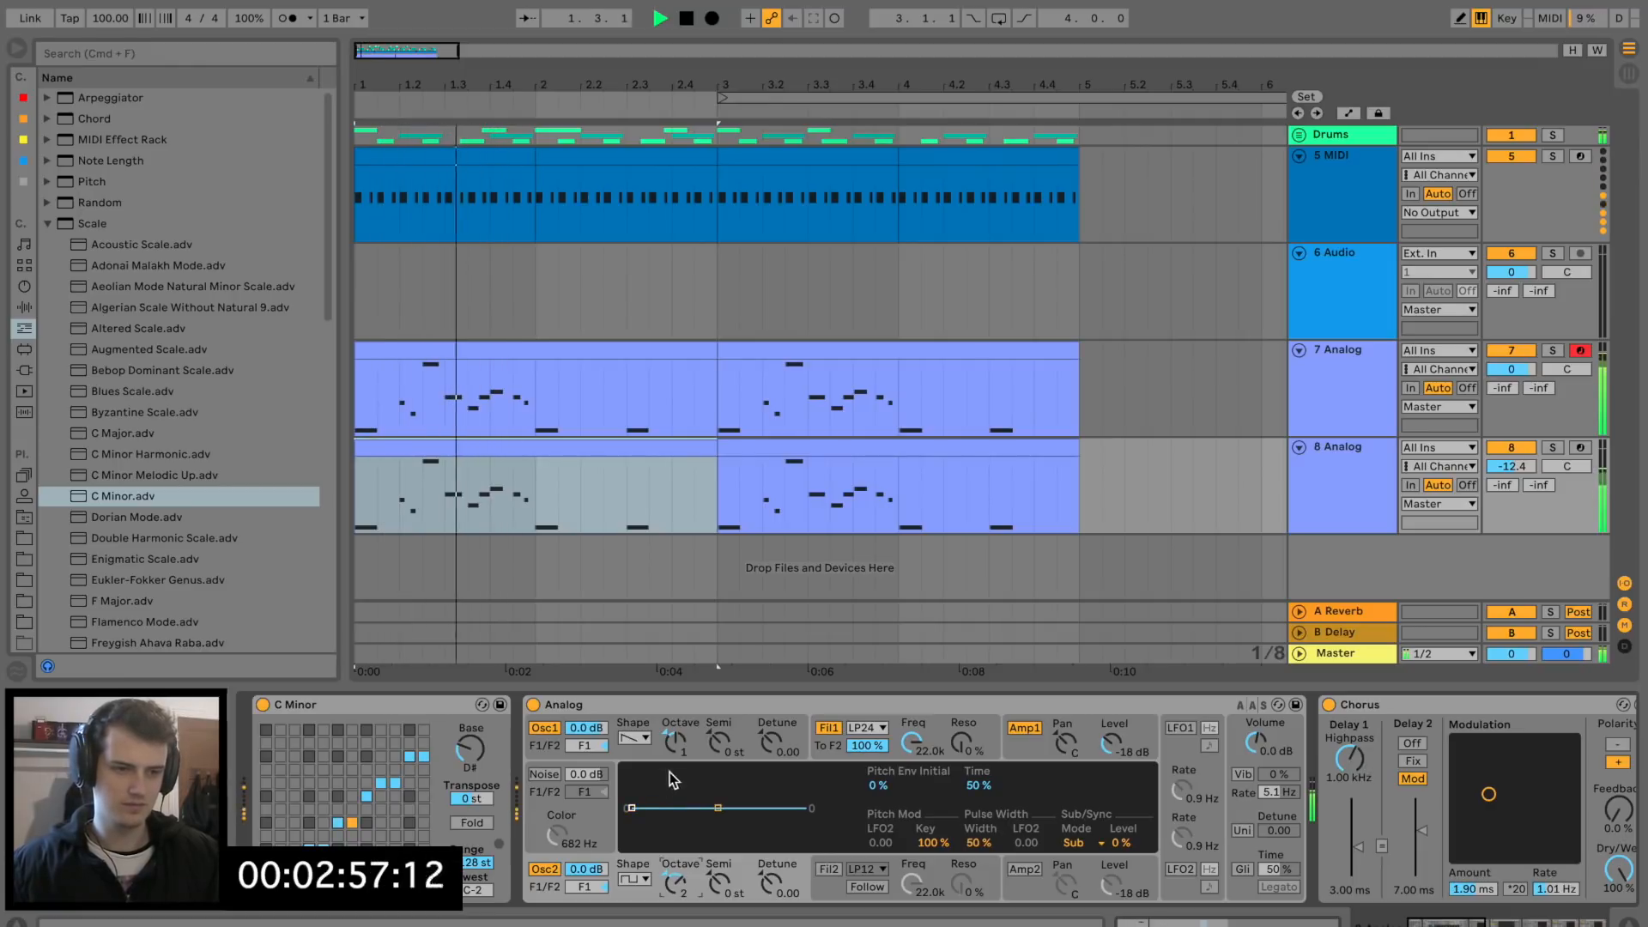
key("Up")
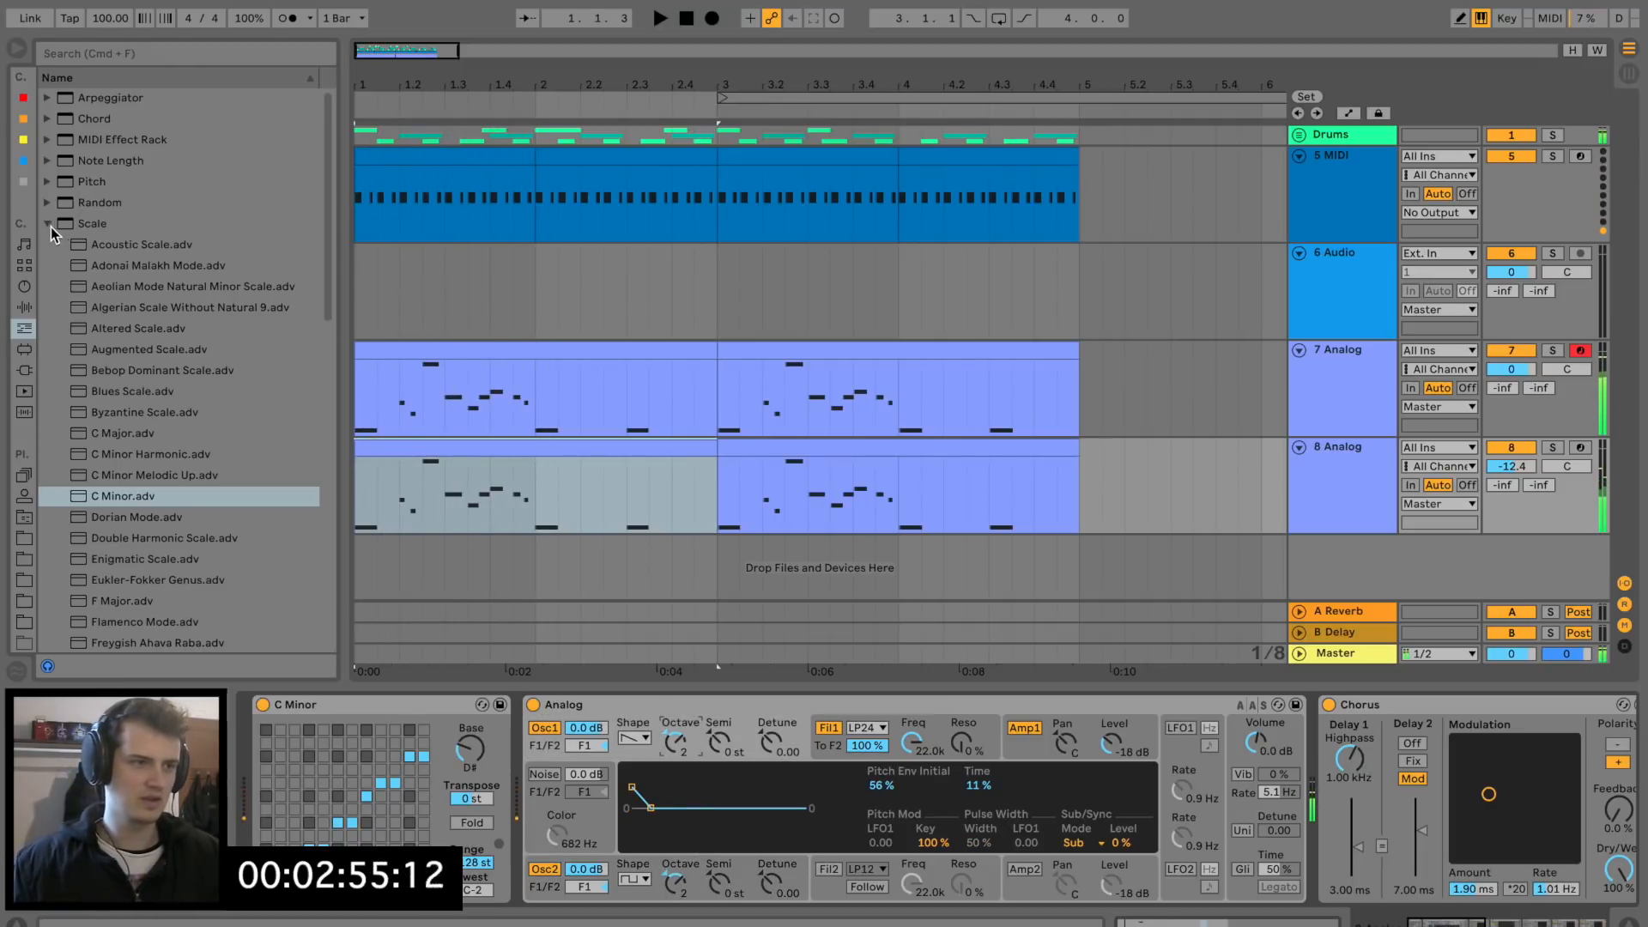
Play the duplicated Analog layer with the beat and set its track volume to -10.5 dB.
left_click(50, 225)
left_click(24, 308)
scroll(142, 481, "down", 5)
scroll(1498, 828, "right", 5)
scroll(1497, 837, "right", 10)
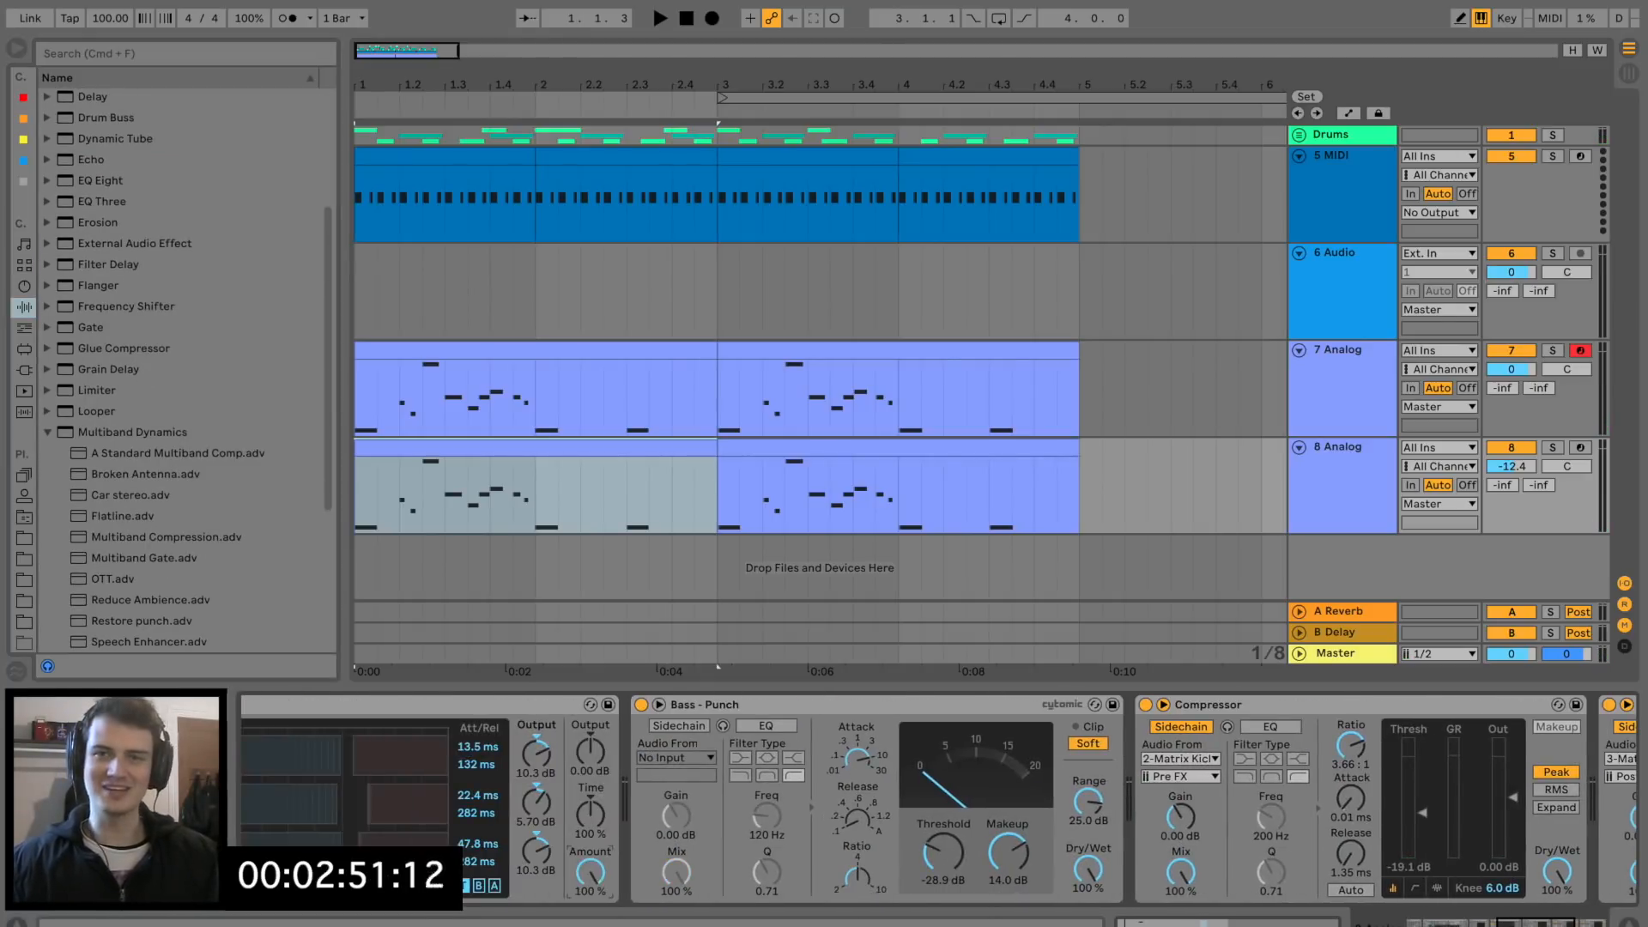
key("space")
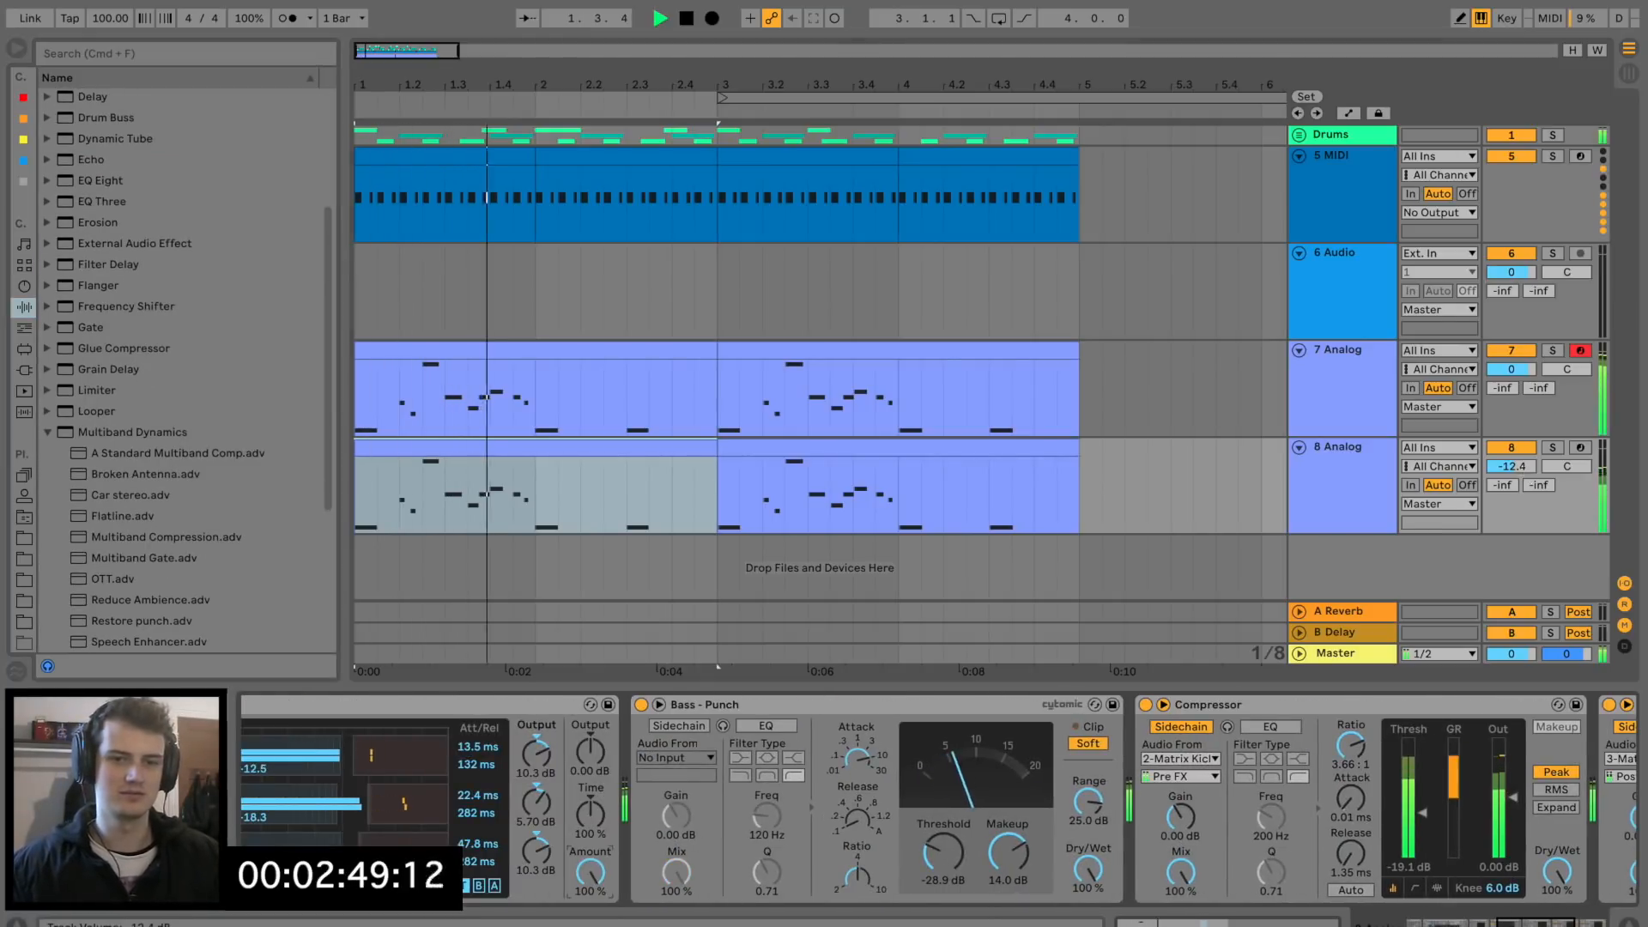
left_click_drag(1516, 467, 1502, 455)
key("space")
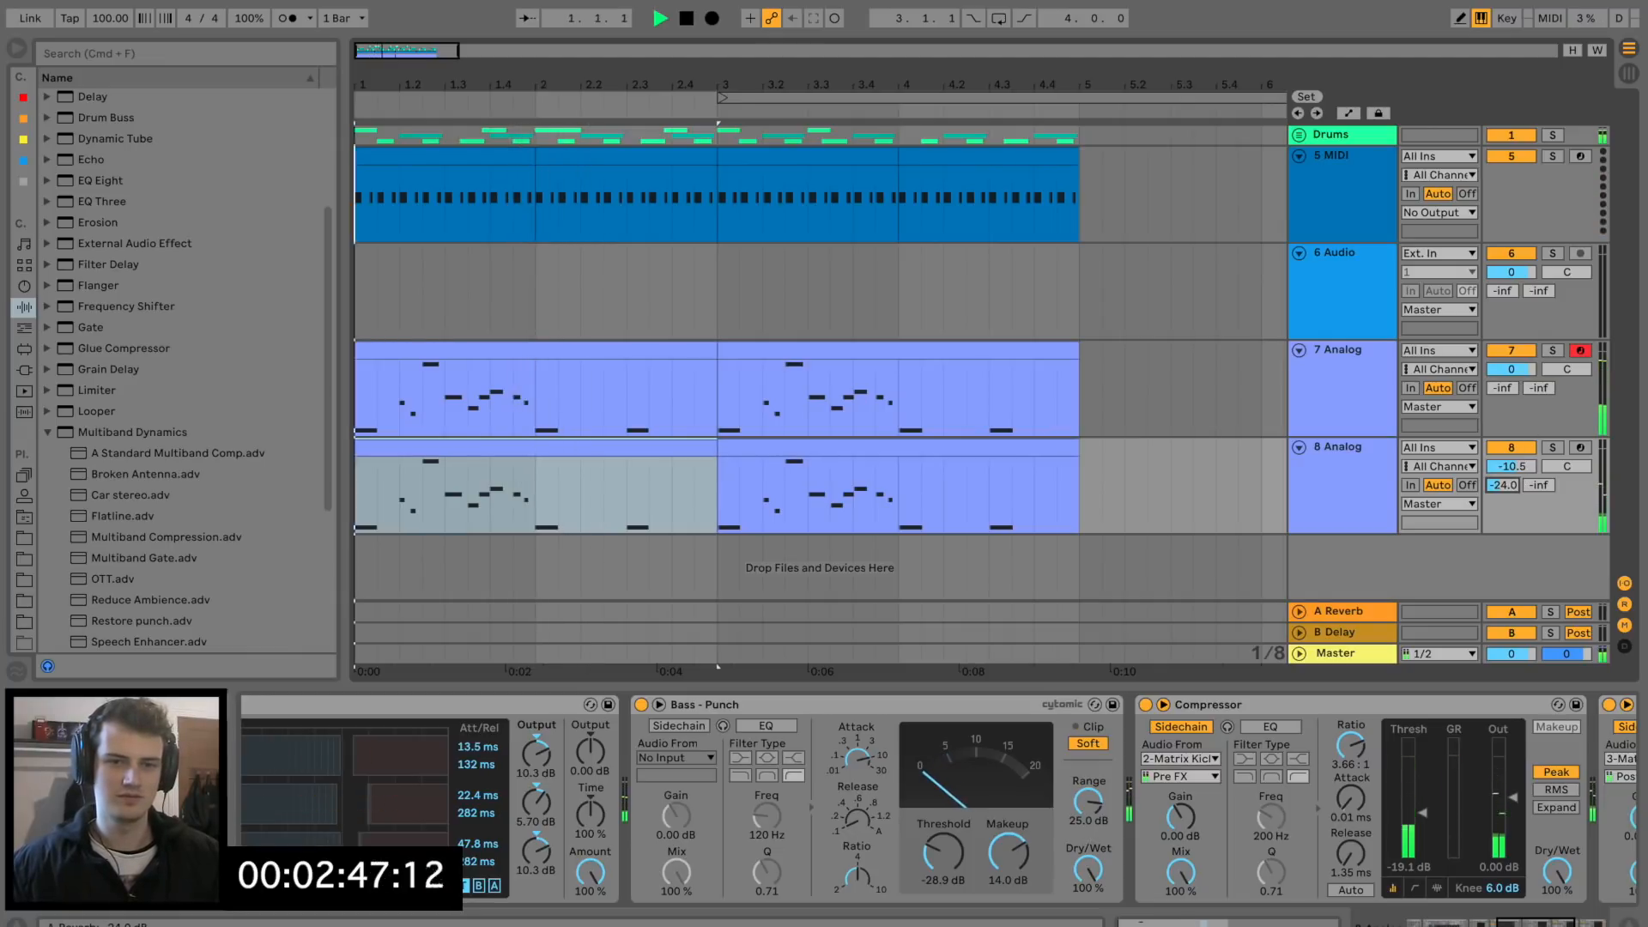
Stop playback and fold the duplicated Analog track in the arrangement.
key("space")
left_click(1299, 350)
left_click(1298, 371)
left_click_drag(381, 85, 379, 128)
key("space")
left_click(1298, 350)
left_click(1321, 293)
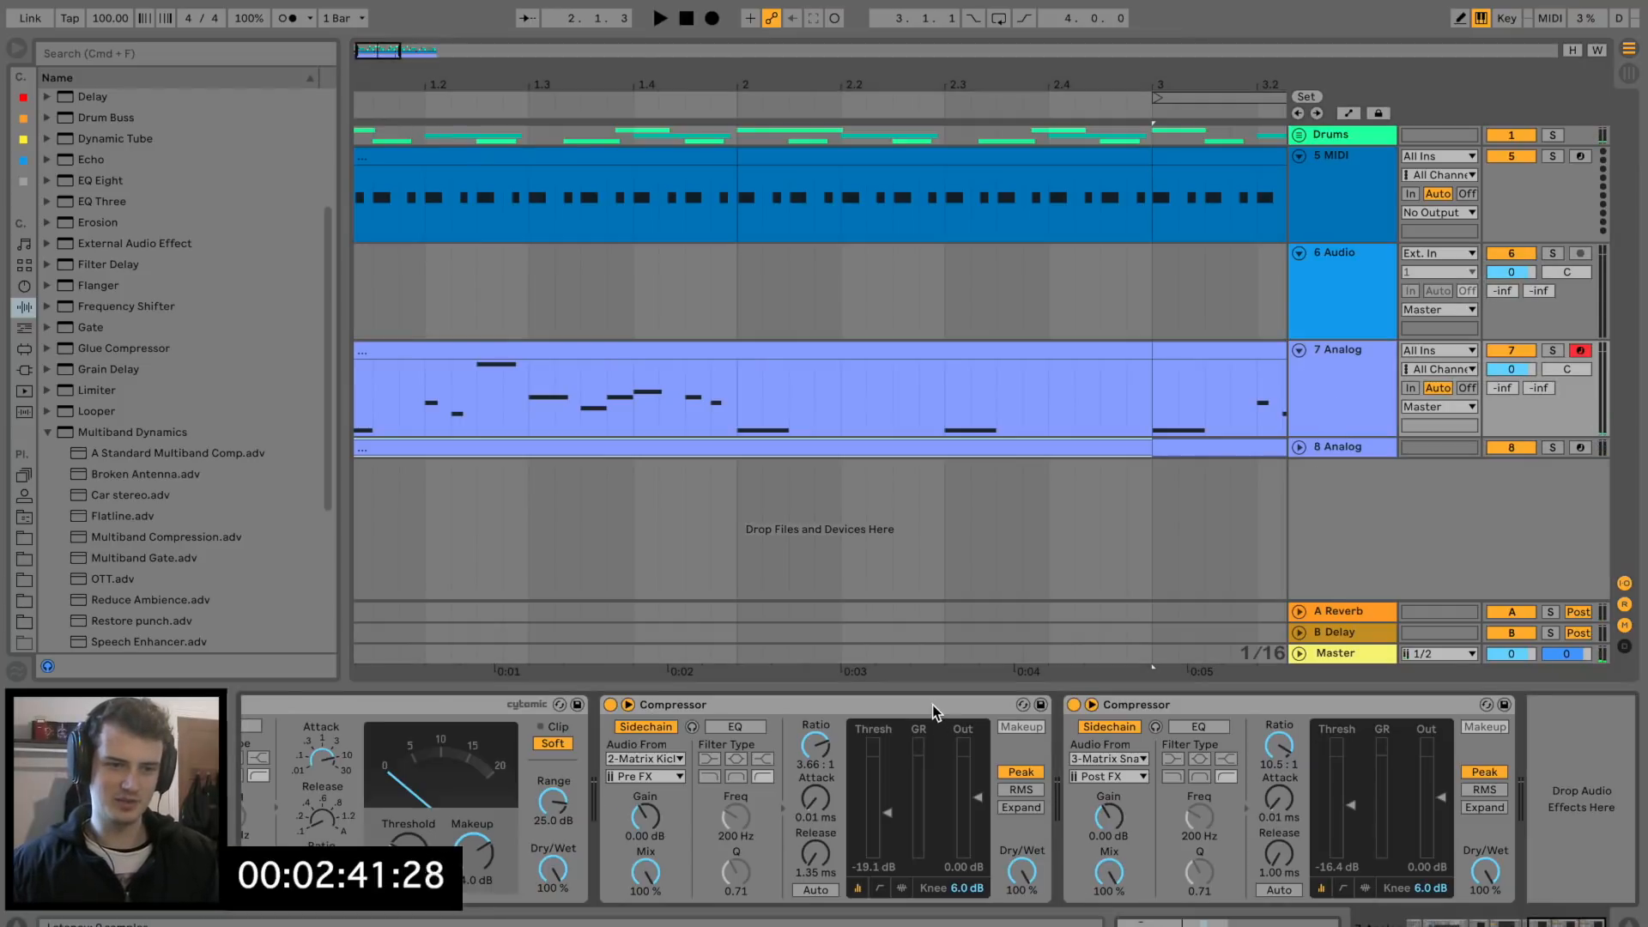
Copy the two sidechained Compressors and the OTT from the Analog bass track onto the empty audio track.
left_click(933, 705)
left_click(1188, 703, "shift")
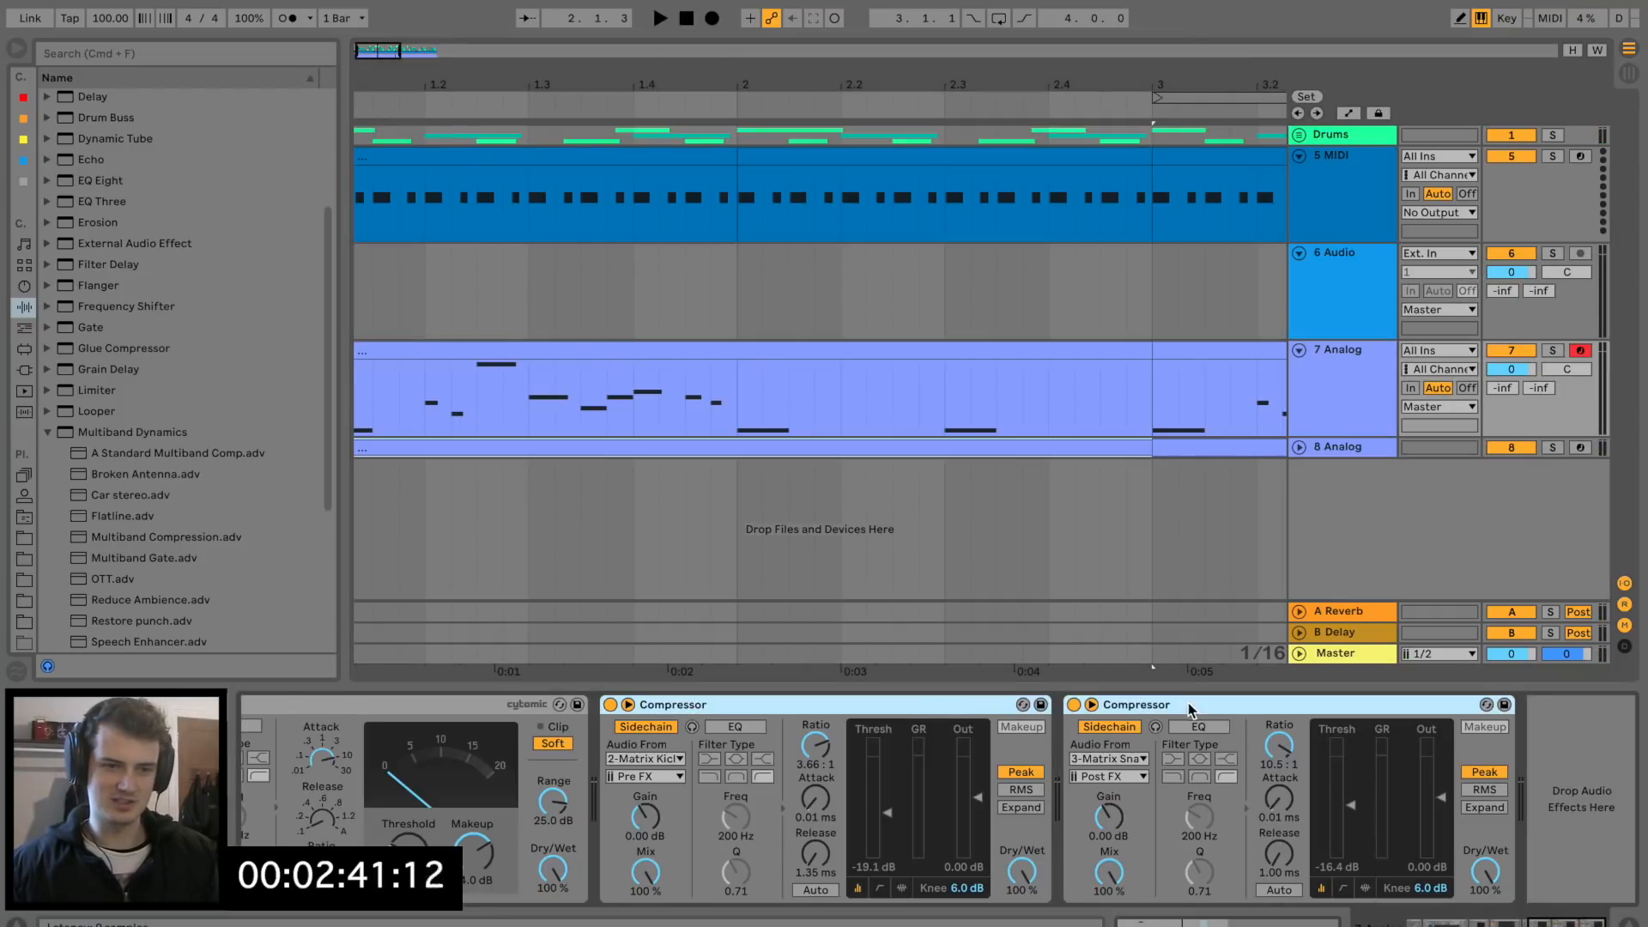
left_click_drag(1033, 358, 1017, 281)
left_click(1321, 396)
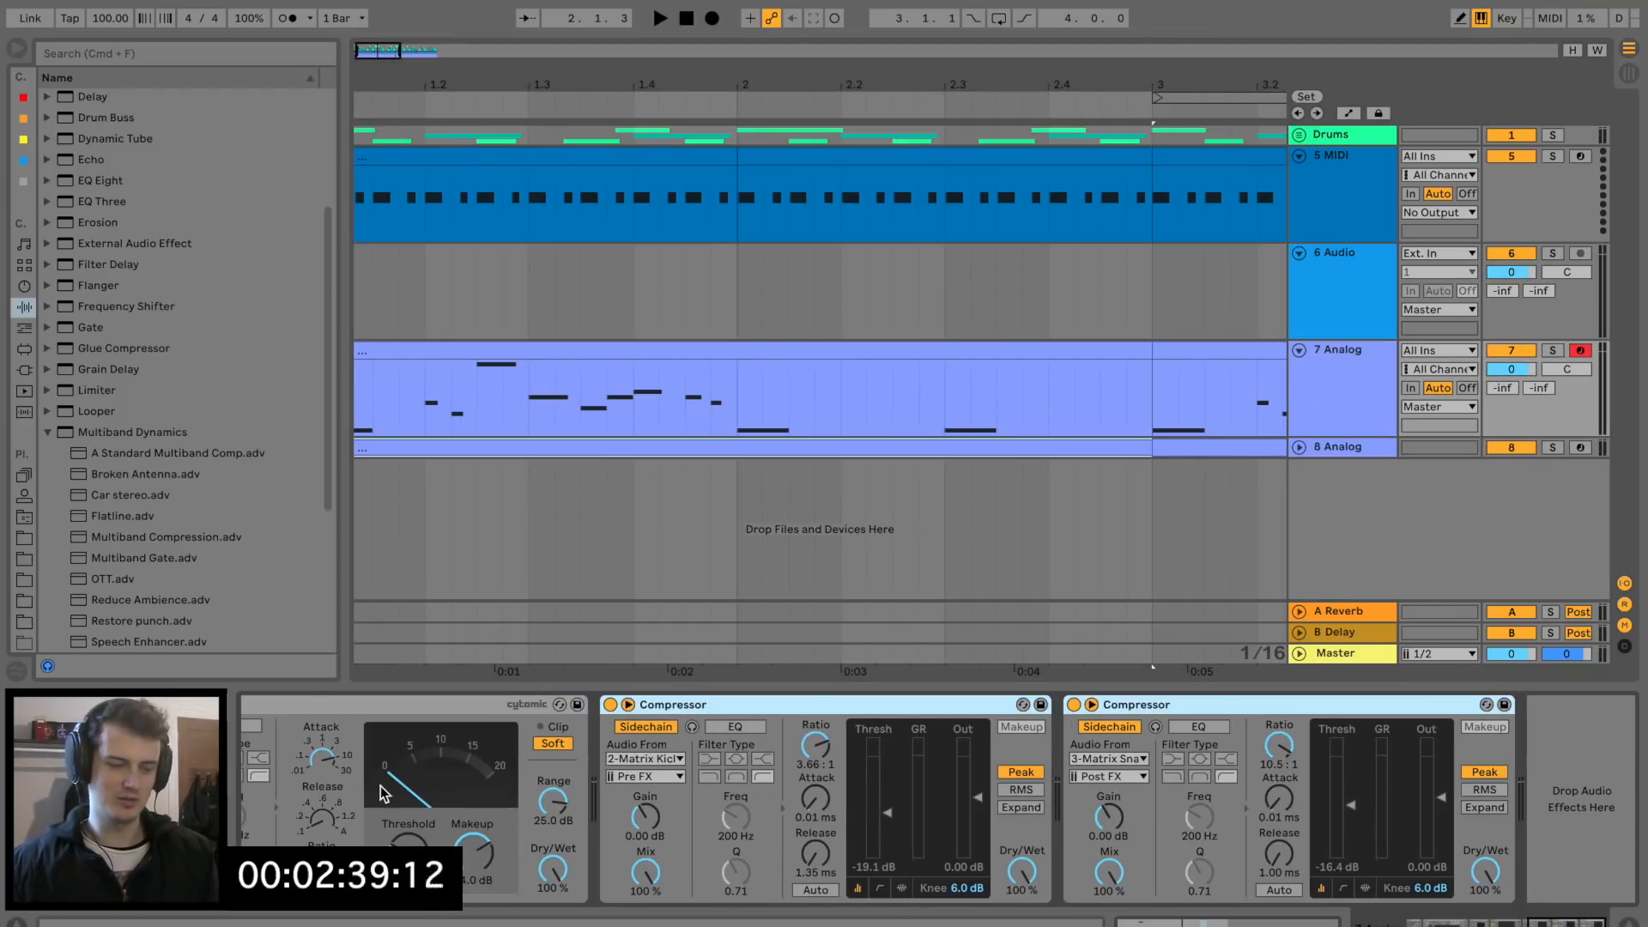
scroll(814, 720, "left", 5)
scroll(815, 720, "left", 5)
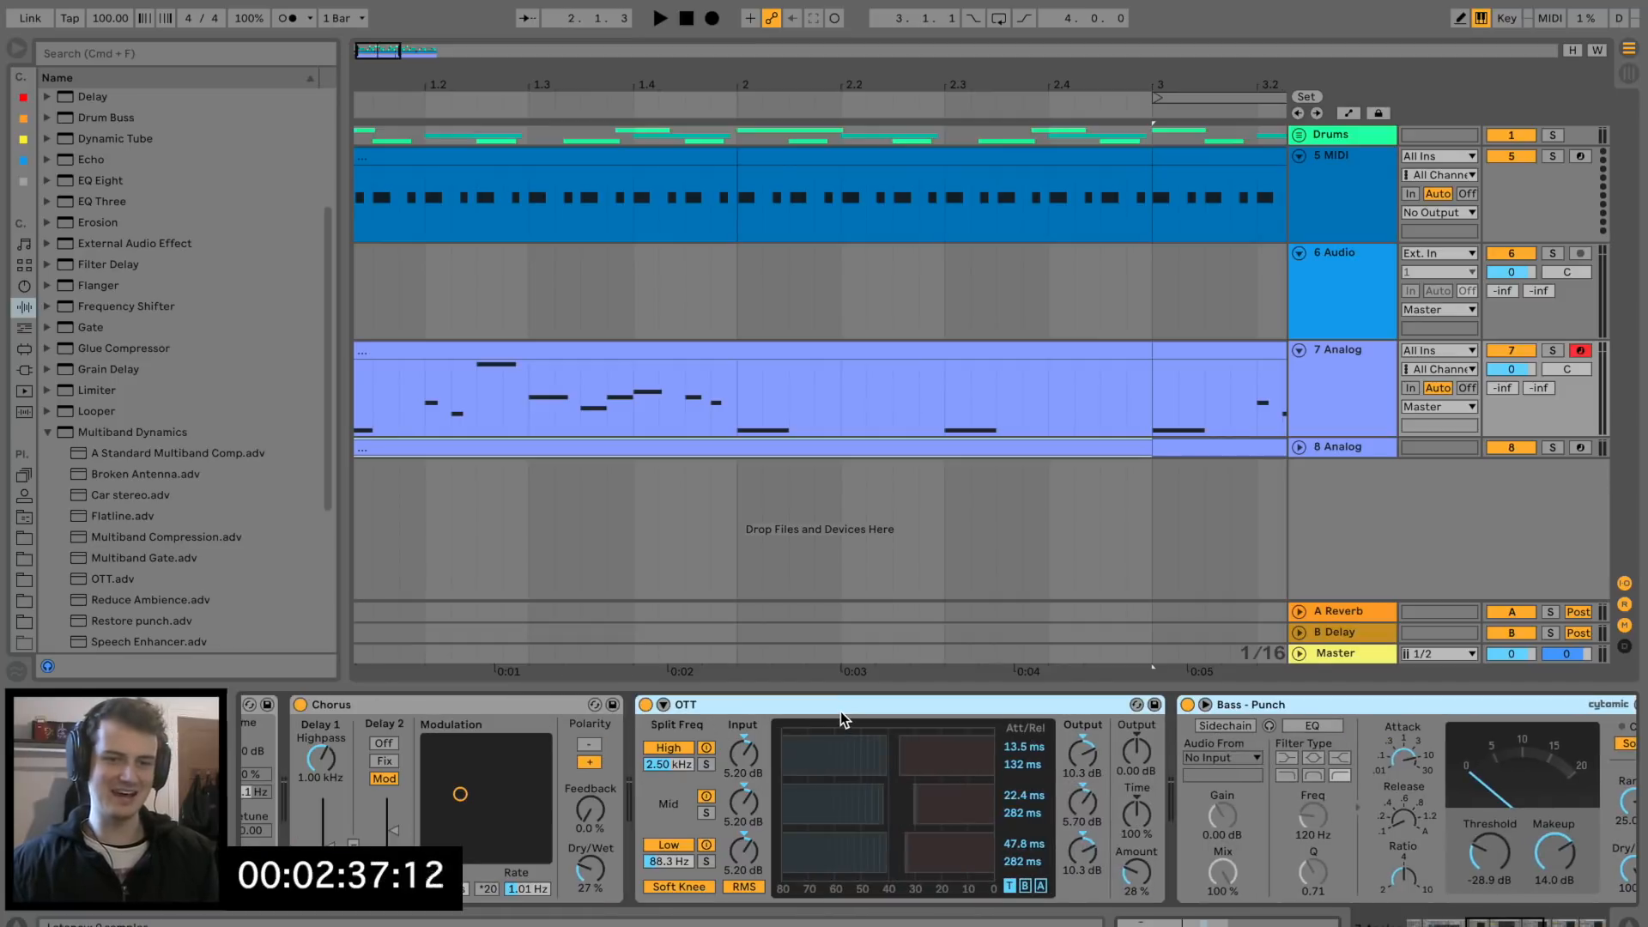
left_click_drag(706, 306, 683, 289)
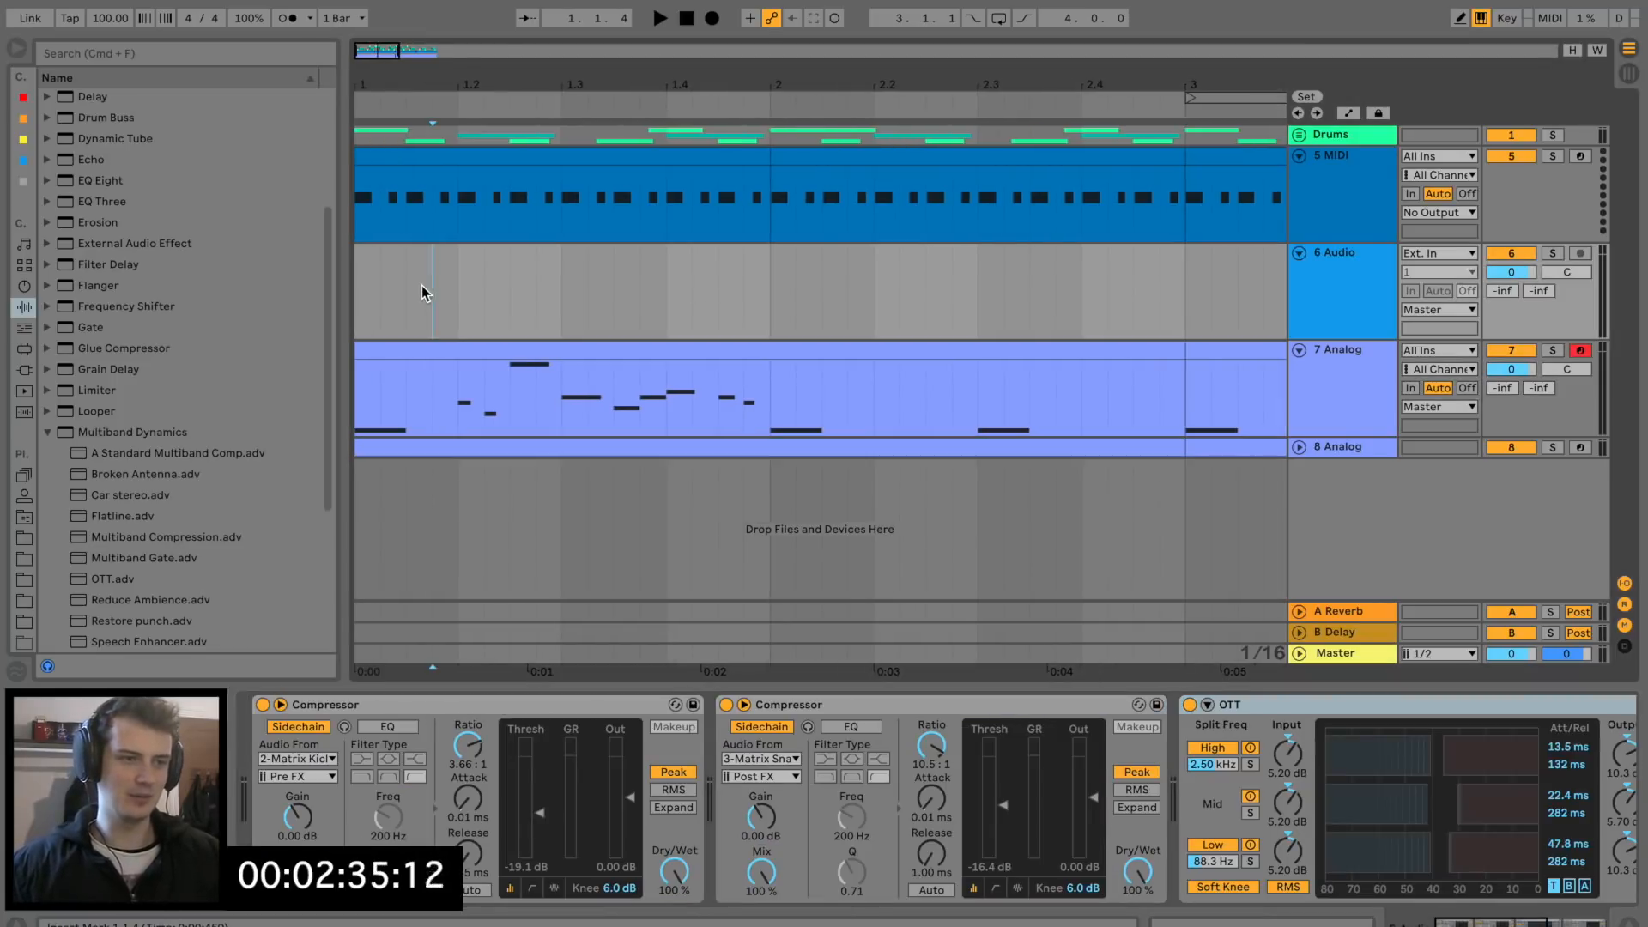
Place Reece Bass One Shot - 03 F on the audio track at 2.1.3 and trim it to half a beat.
left_click(429, 300)
key("space")
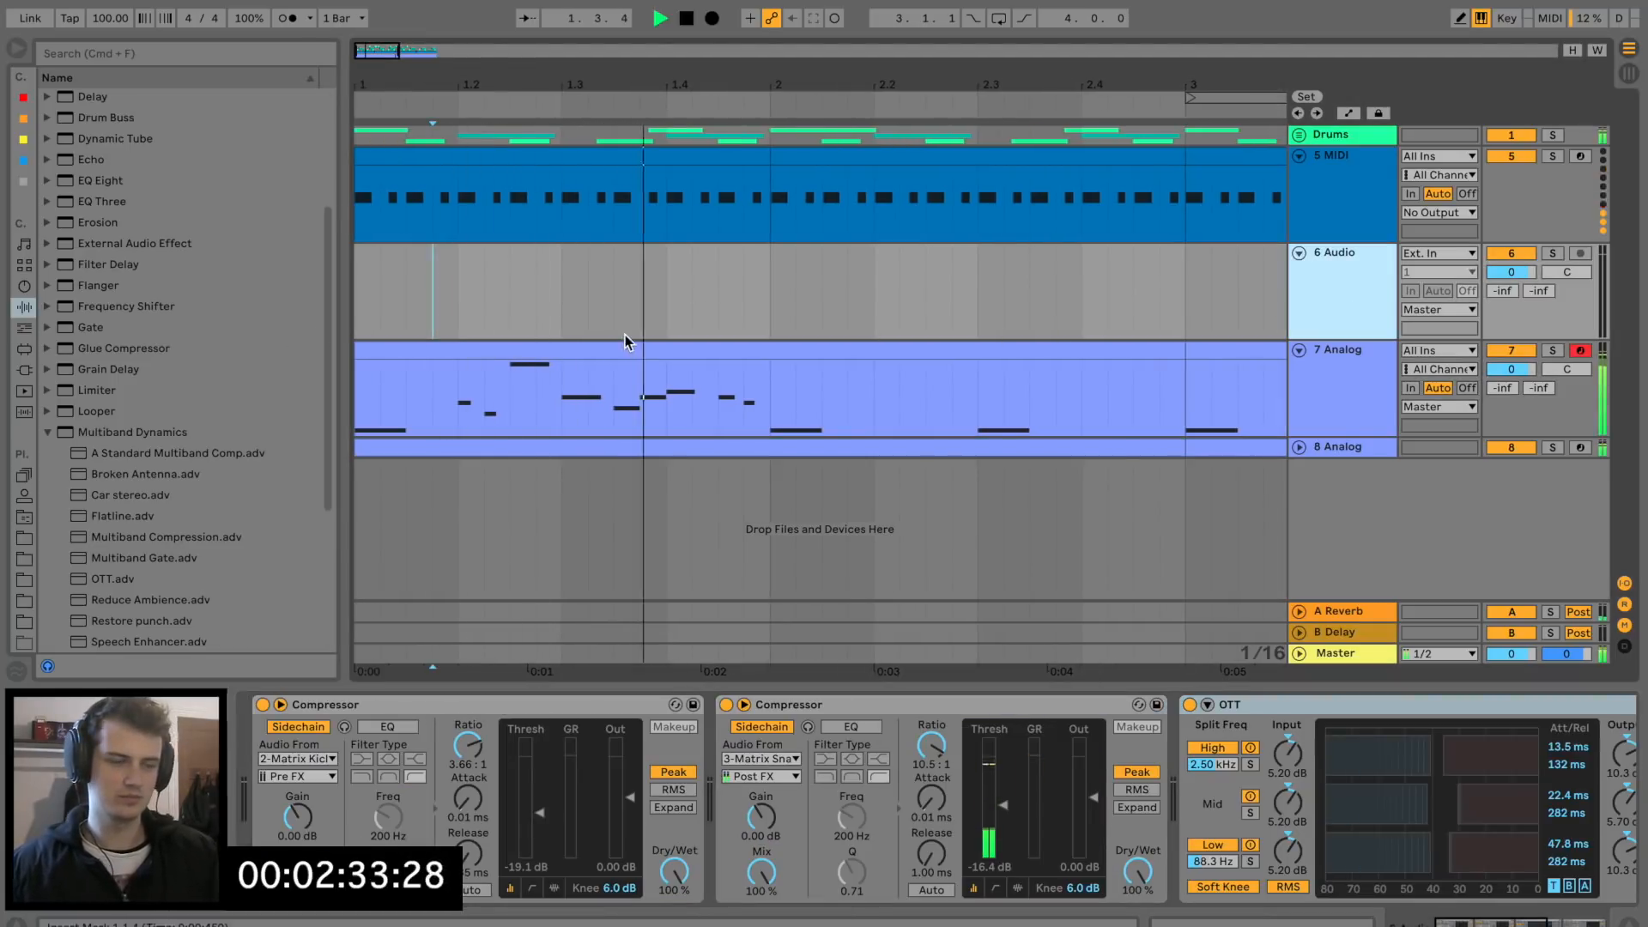
left_click(25, 540)
key("space")
left_click(156, 500)
left_click(222, 581)
left_click_drag(240, 588, 826, 292)
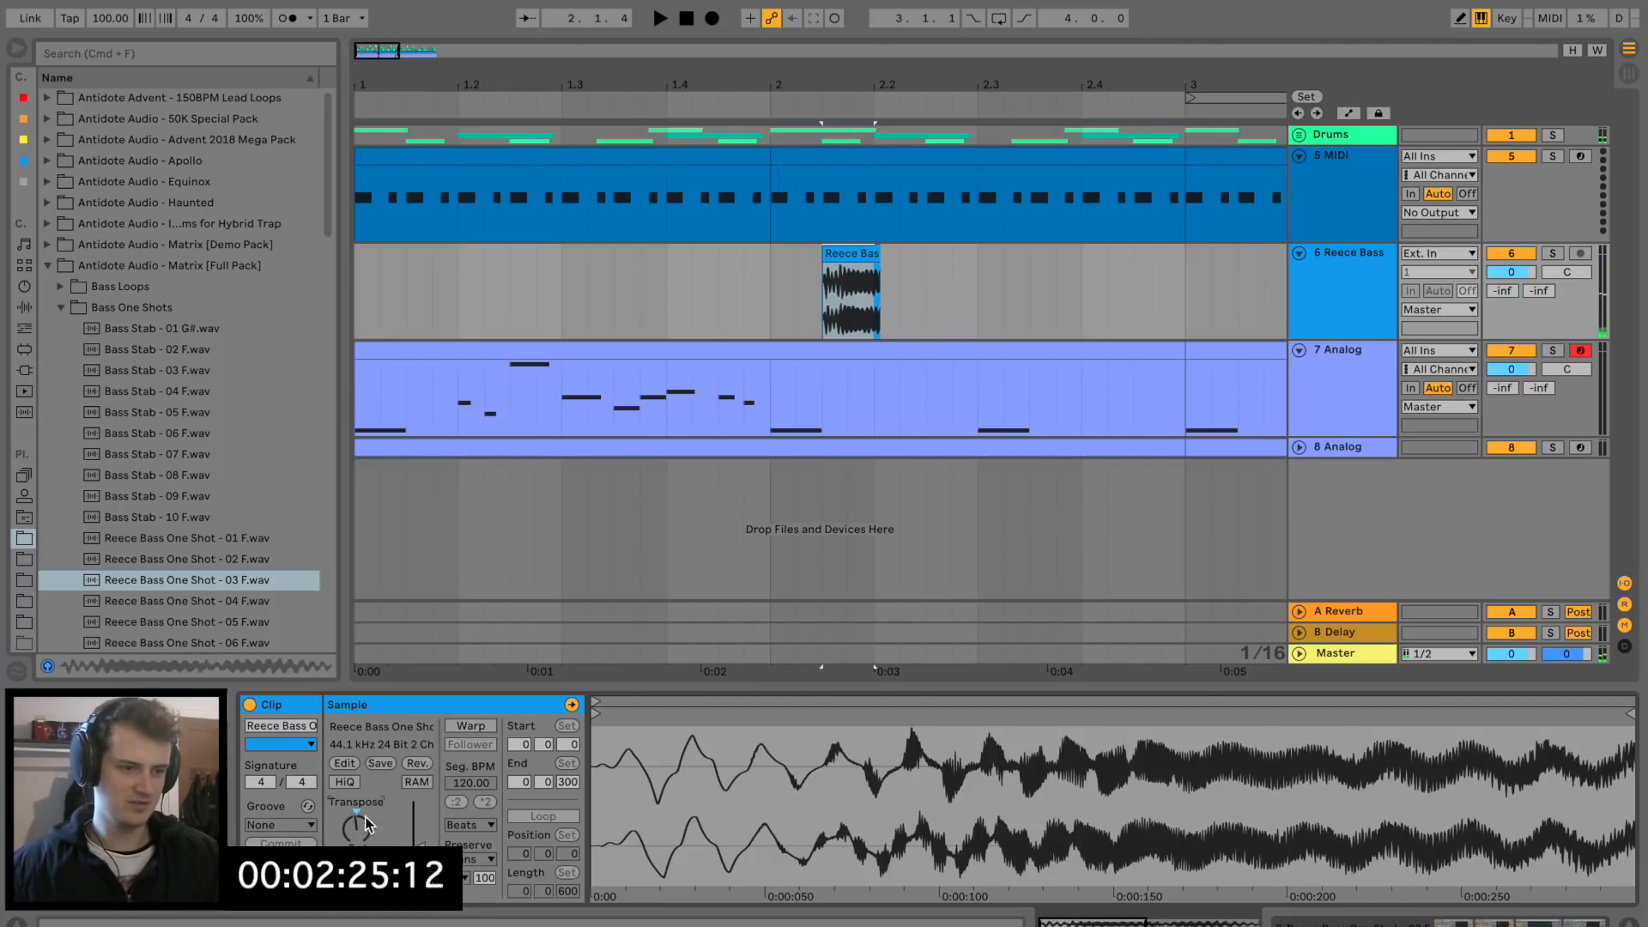
left_click_drag(868, 262, 867, 262)
Play the Reece bass clip with the beat and lower its track volume to -3.2 dB.
key("space")
key("space")
left_click(745, 298)
key("space")
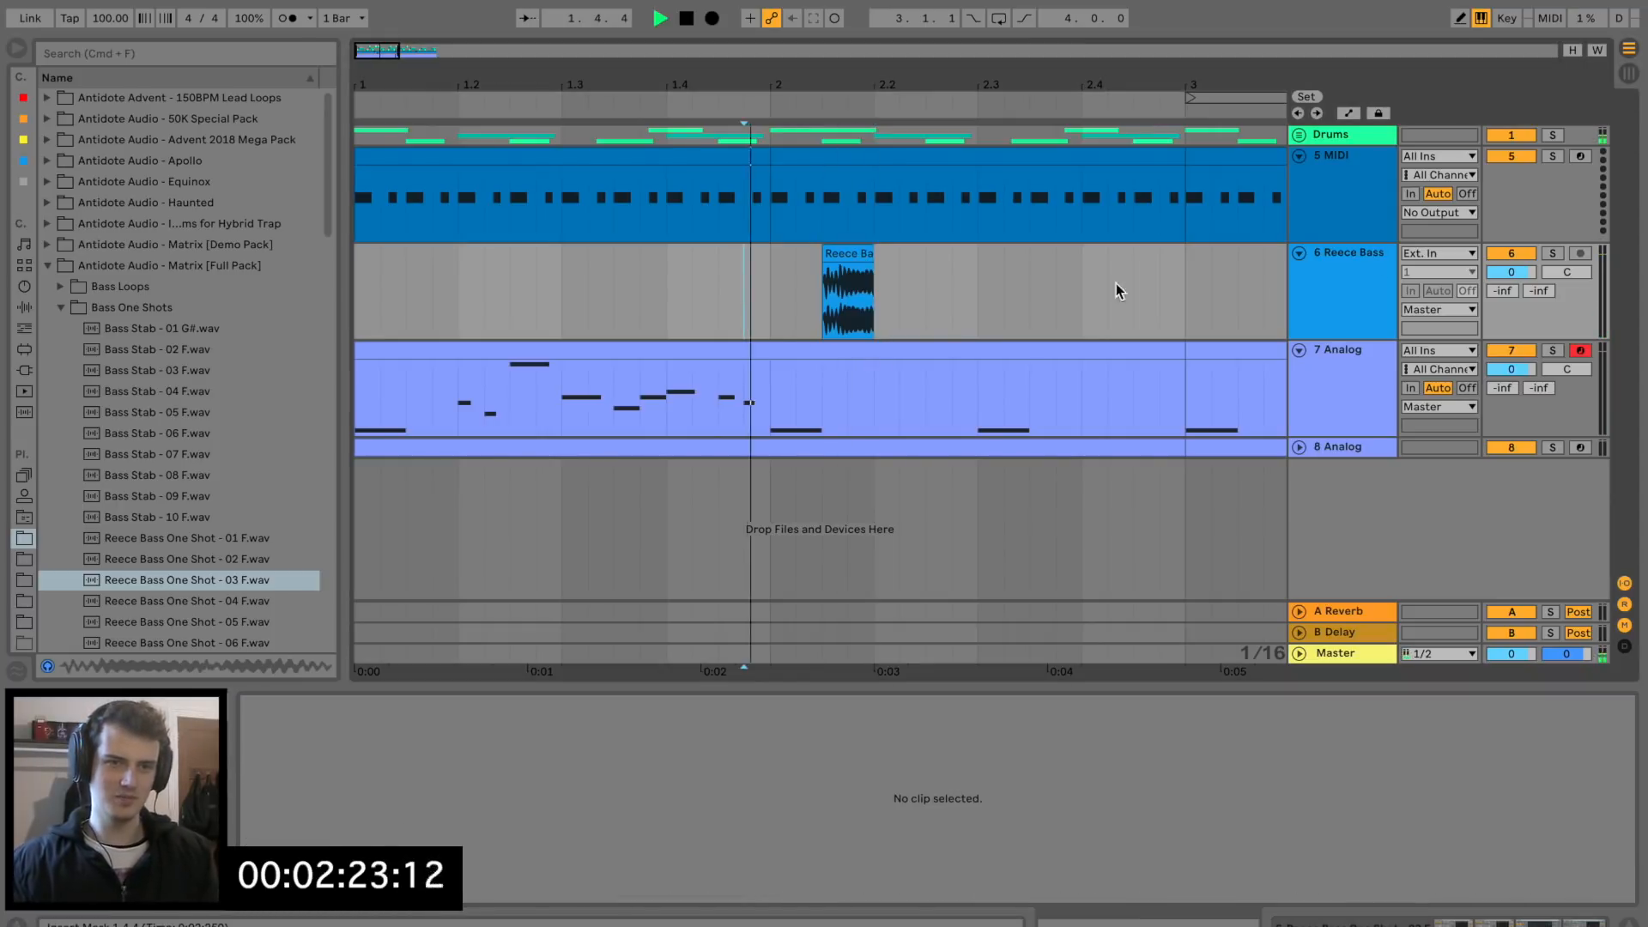
left_click_drag(1511, 272, 1512, 279)
key("space")
Place Reece Bass One Shot - 11 F directly after the first Reece clip and trim it to half a beat.
left_click(233, 606)
scroll(233, 606, "down", 4)
left_click(234, 604)
scroll(233, 560, "down", 2)
left_click_drag(234, 558, 876, 302)
left_click_drag(1050, 254, 924, 254)
Transpose the Reece Bass One Shot - 11 F clip up slightly and play it with the beat.
key("space")
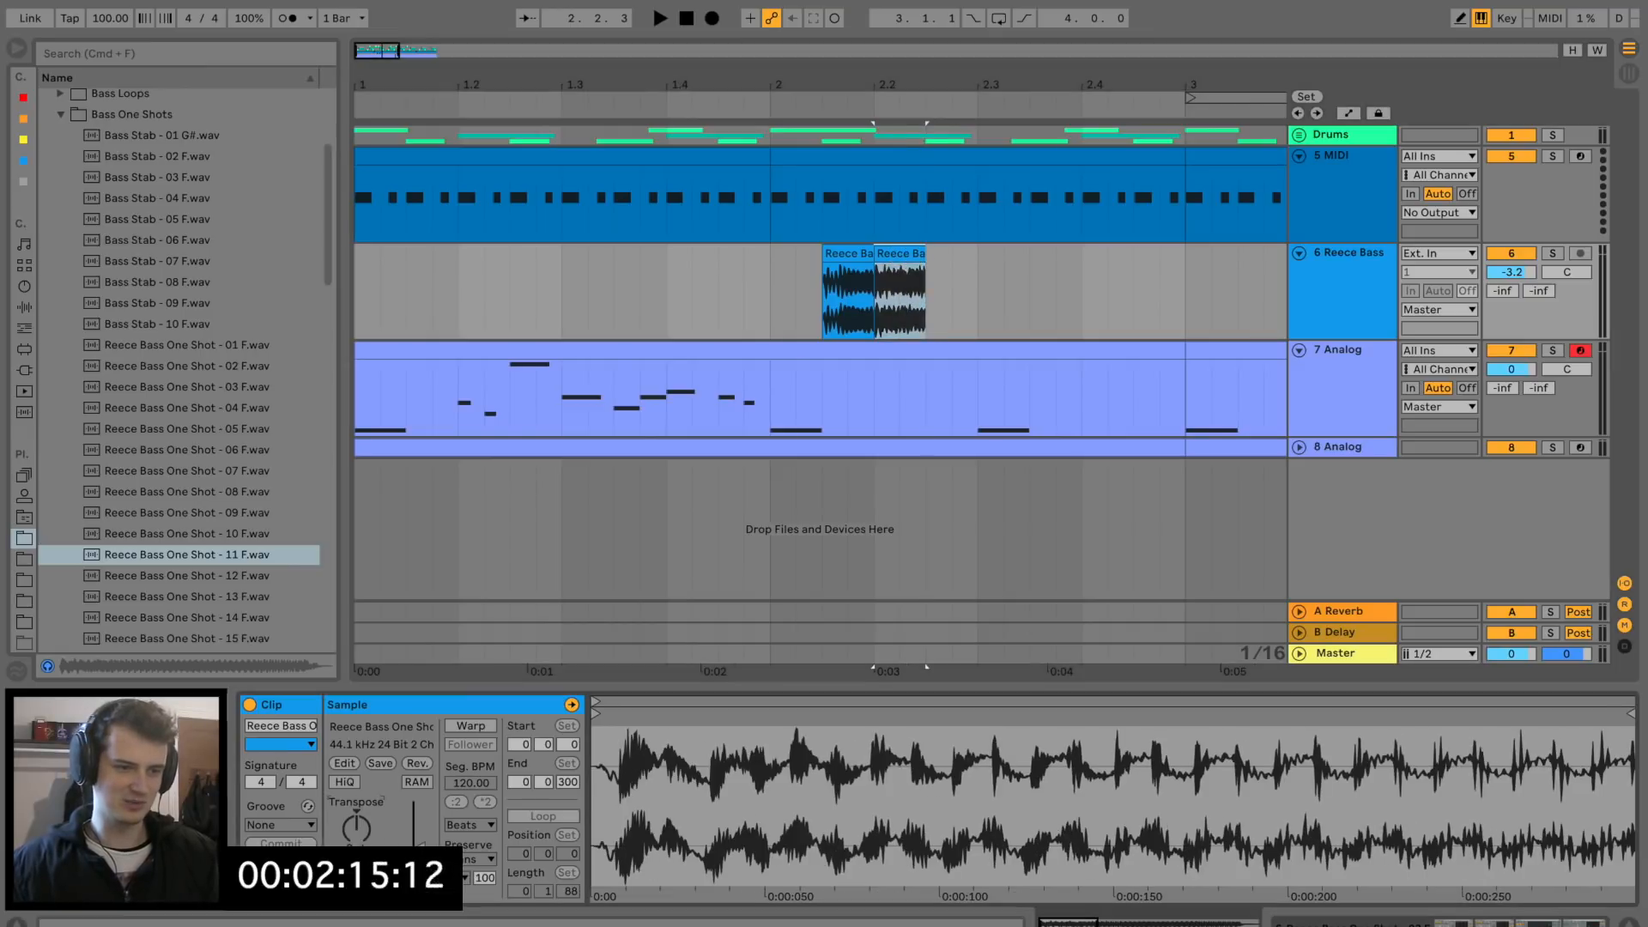
key("space")
key("space")
key("space")
left_click_drag(356, 828, 356, 820)
key("space")
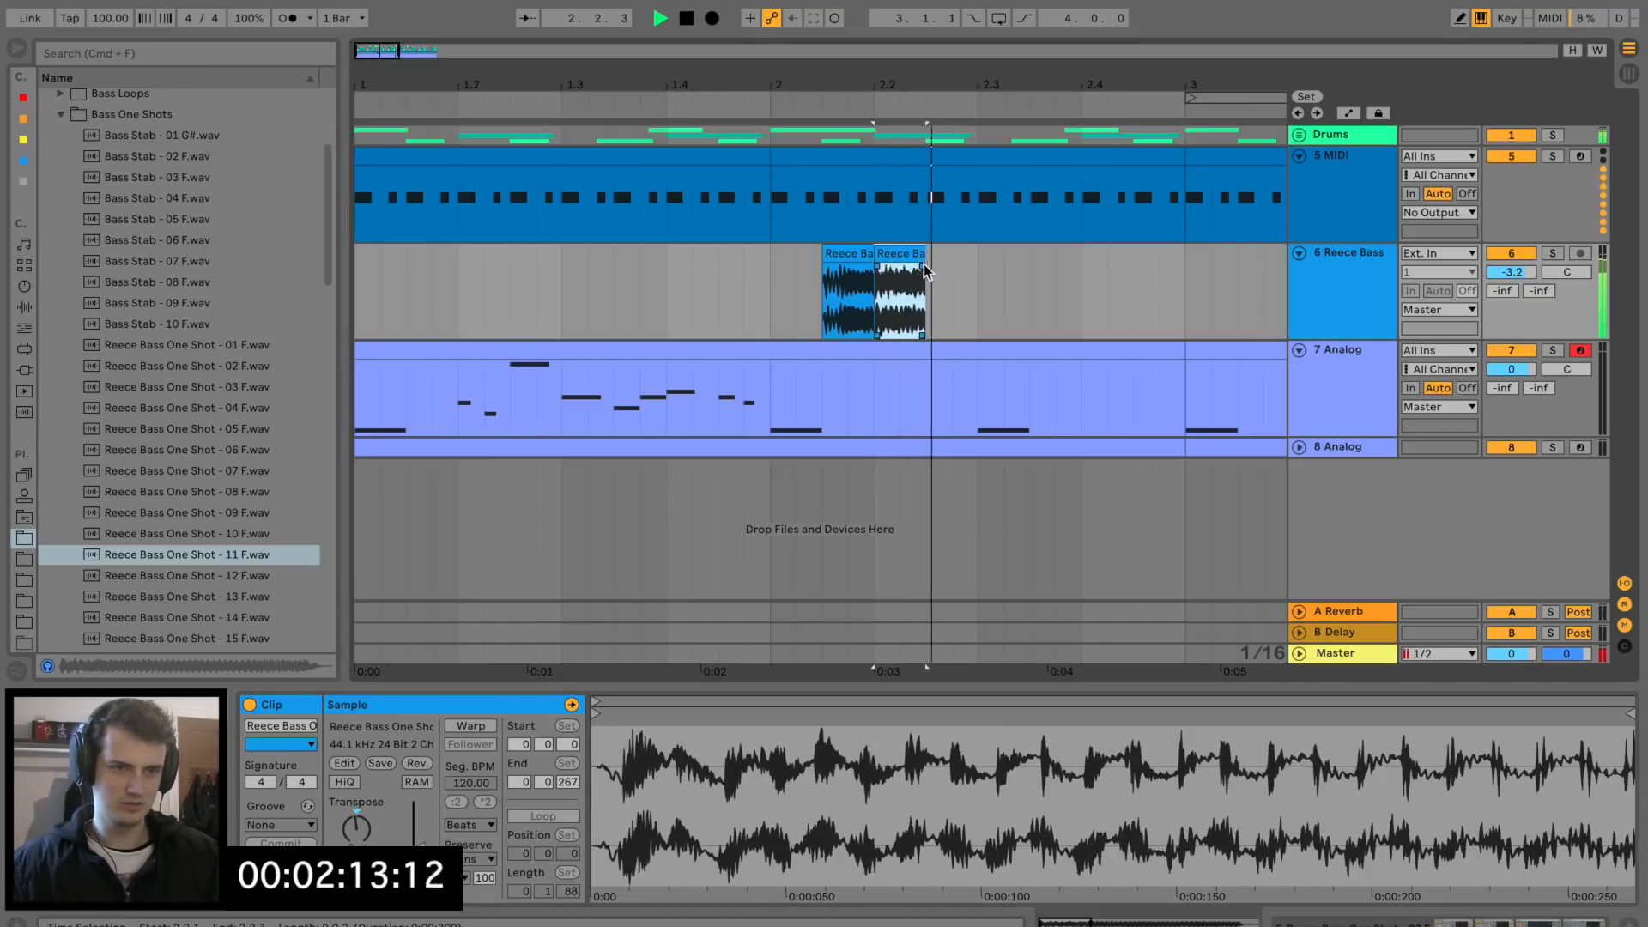
key("space")
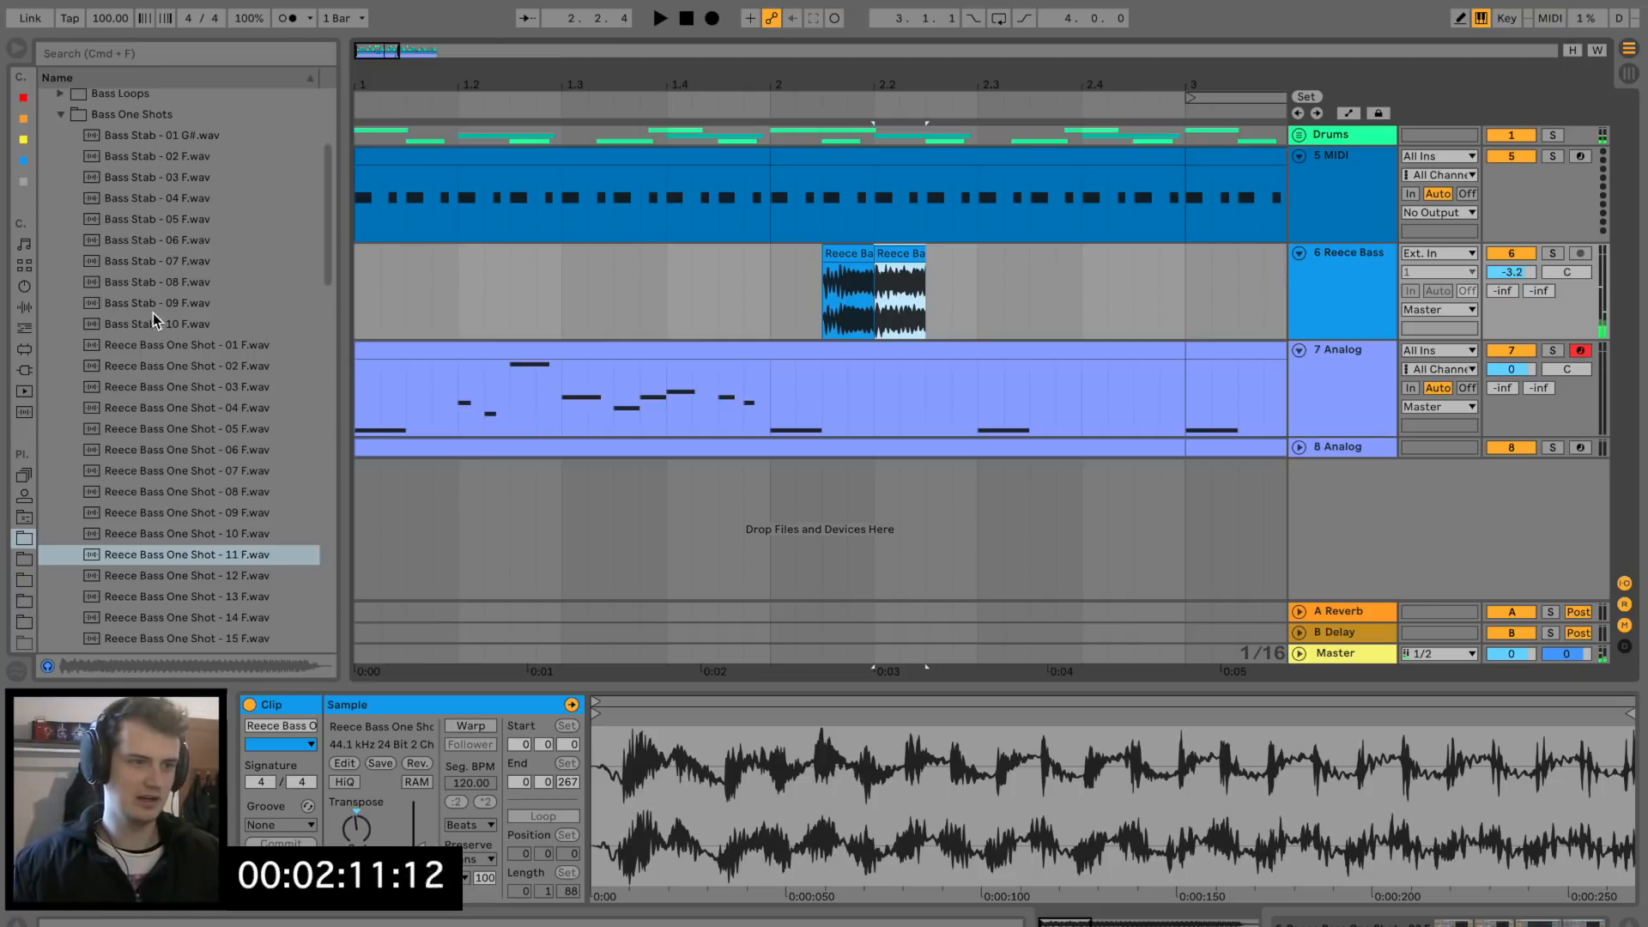
Place Reece Bass One Shot - 08 F on beat 4 of the second bar as two short hits with a small gap, and play it.
left_click_drag(232, 491, 1094, 302)
left_click_drag(1162, 259, 1131, 259)
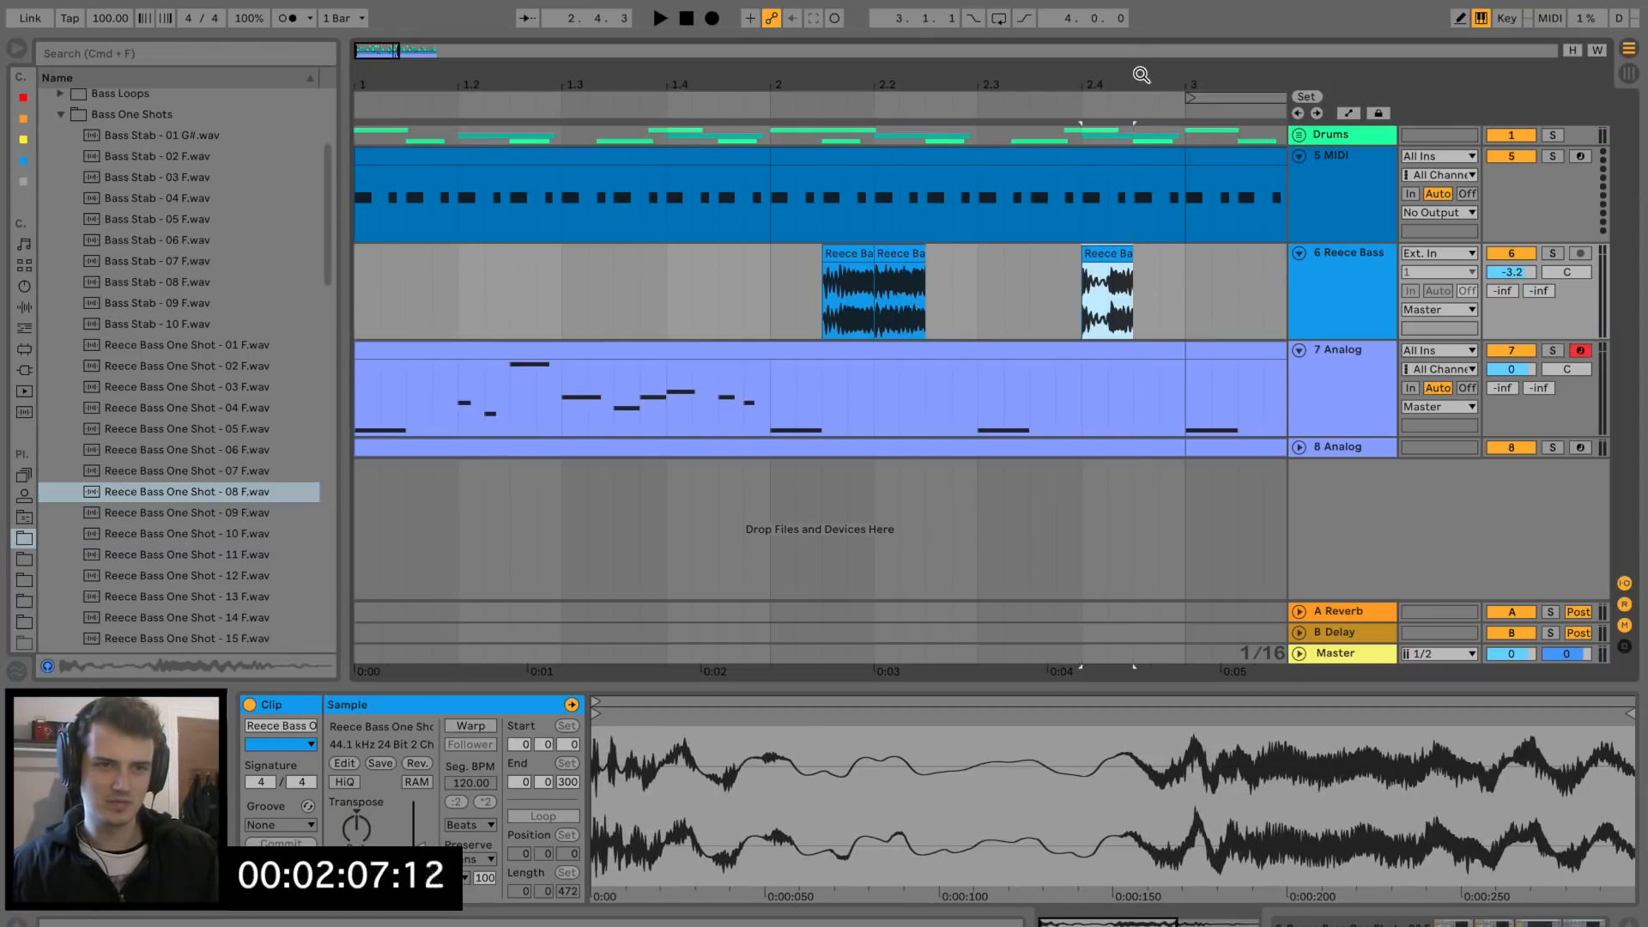
left_click_drag(1142, 75, 1139, 142)
left_click(1055, 312)
key("super+e")
mouse_move(1077, 260)
left_mouse_down()
mouse_move(1131, 266)
mouse_move(1038, 266)
left_mouse_up()
left_click(861, 292)
key("space")
left_click_drag(1067, 85, 1067, 56)
key("space")
key("space")
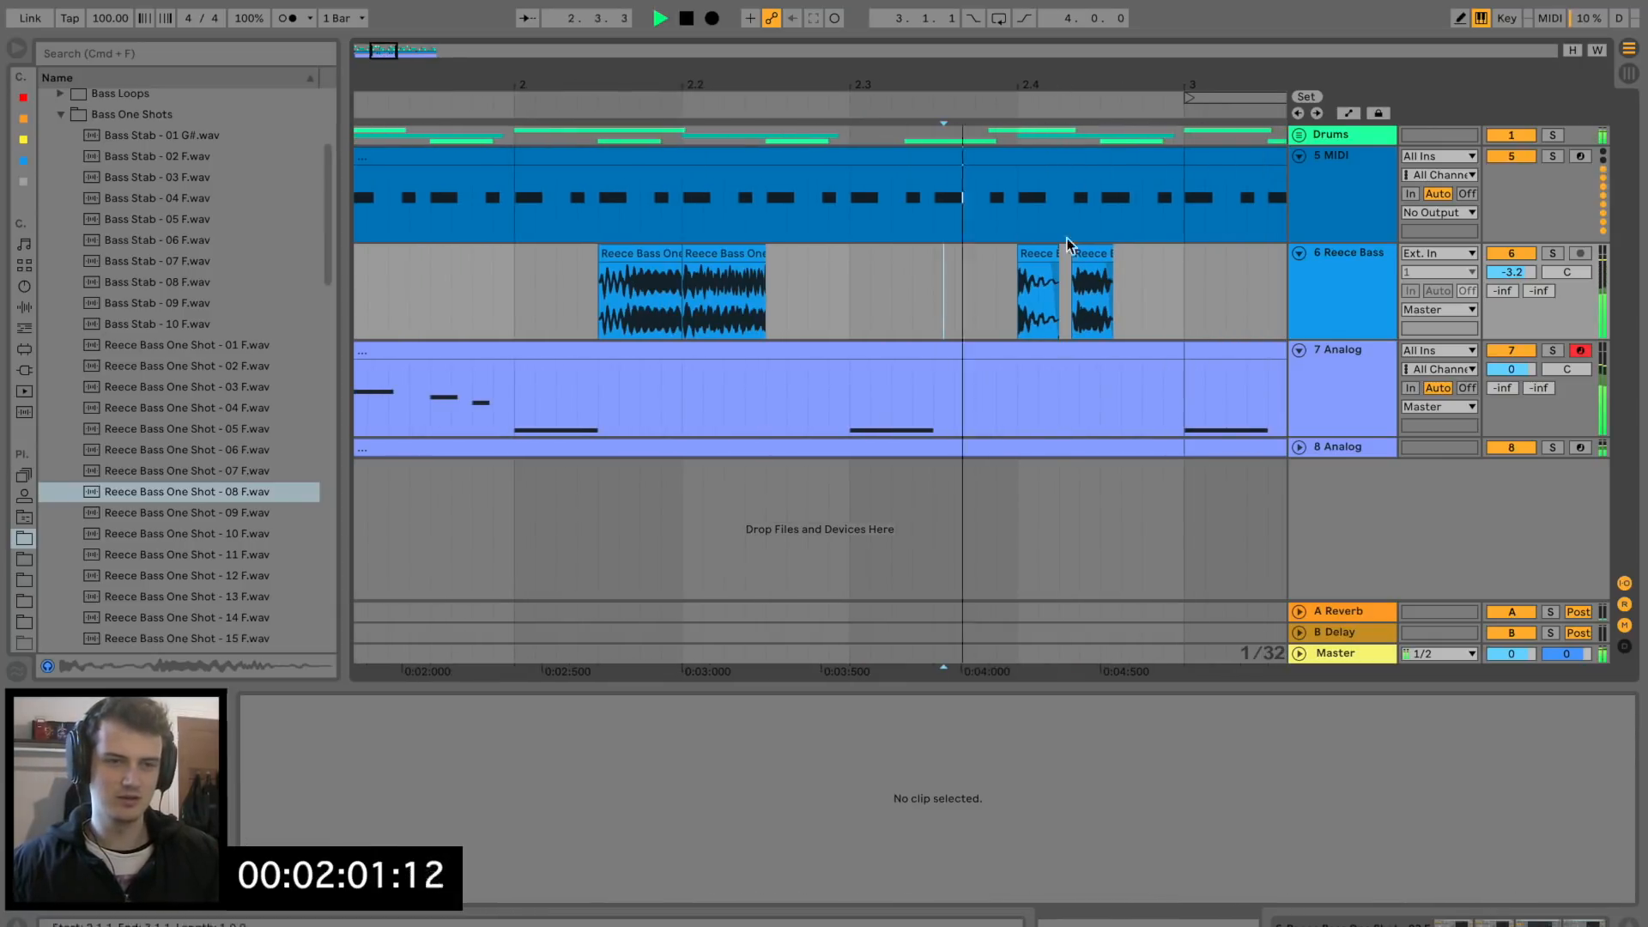
key("space")
Add a shorter copy of the 08 F hit just before bar 3 and play the second bar.
left_click(1054, 260)
left_click(1142, 276)
key("super+v")
left_click_drag(1175, 258, 1188, 256)
left_click(913, 296)
key("space")
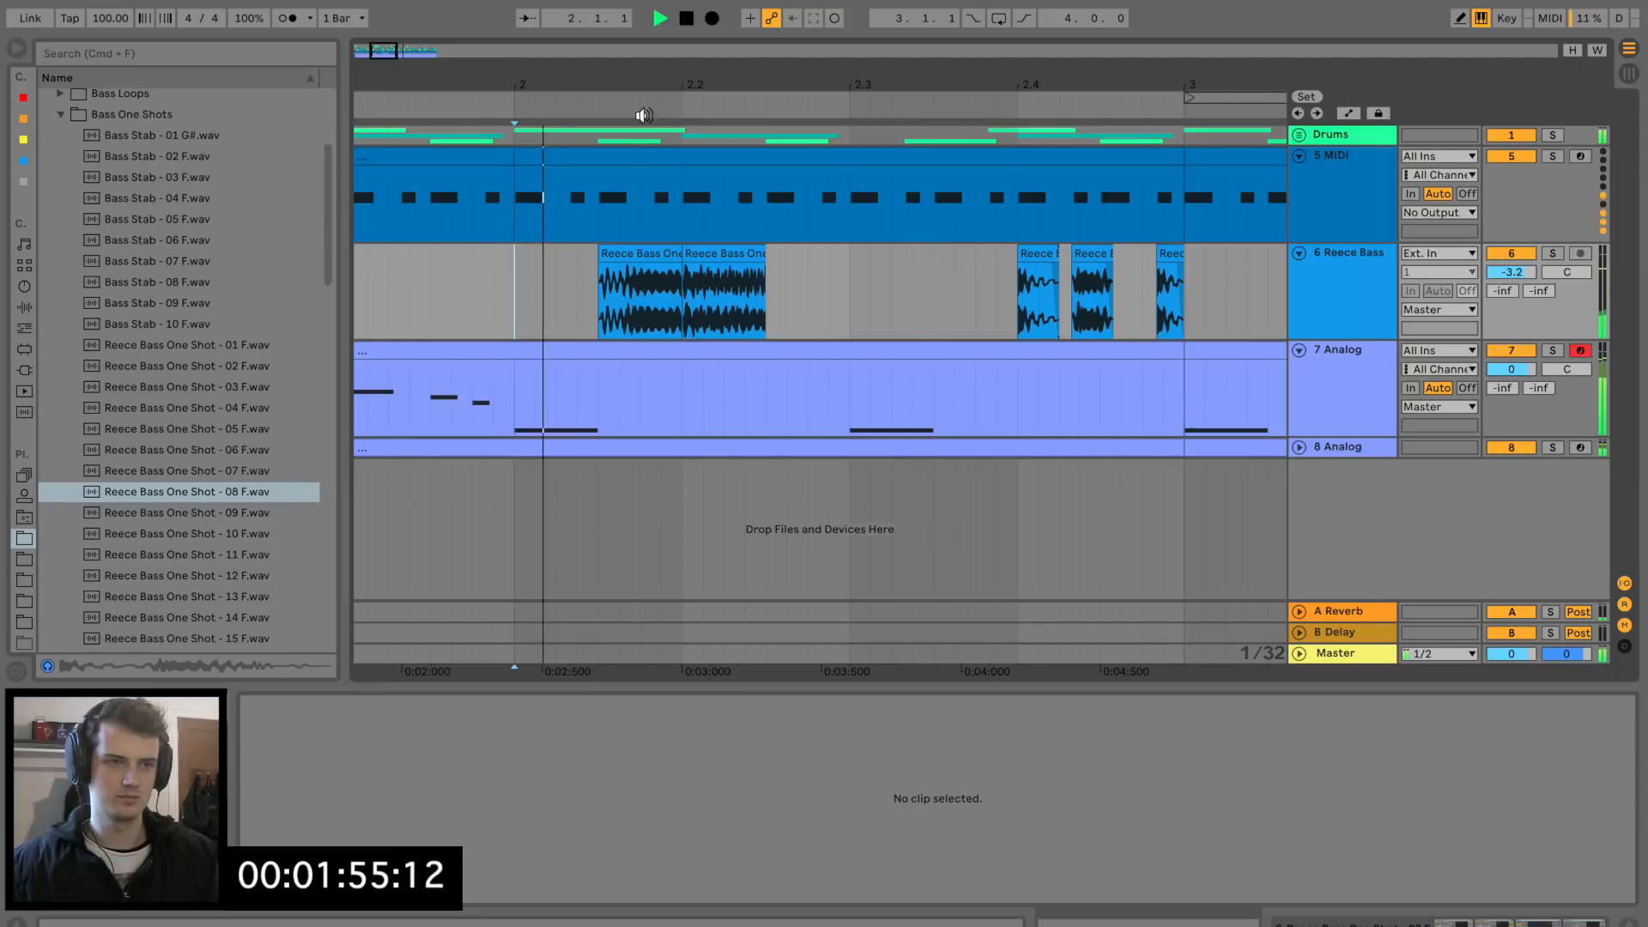
Lower the Reece Bass track volume to -3.9 dB and stop playback.
scroll(644, 172, "down", 5)
scroll(499, 266, "left", 3)
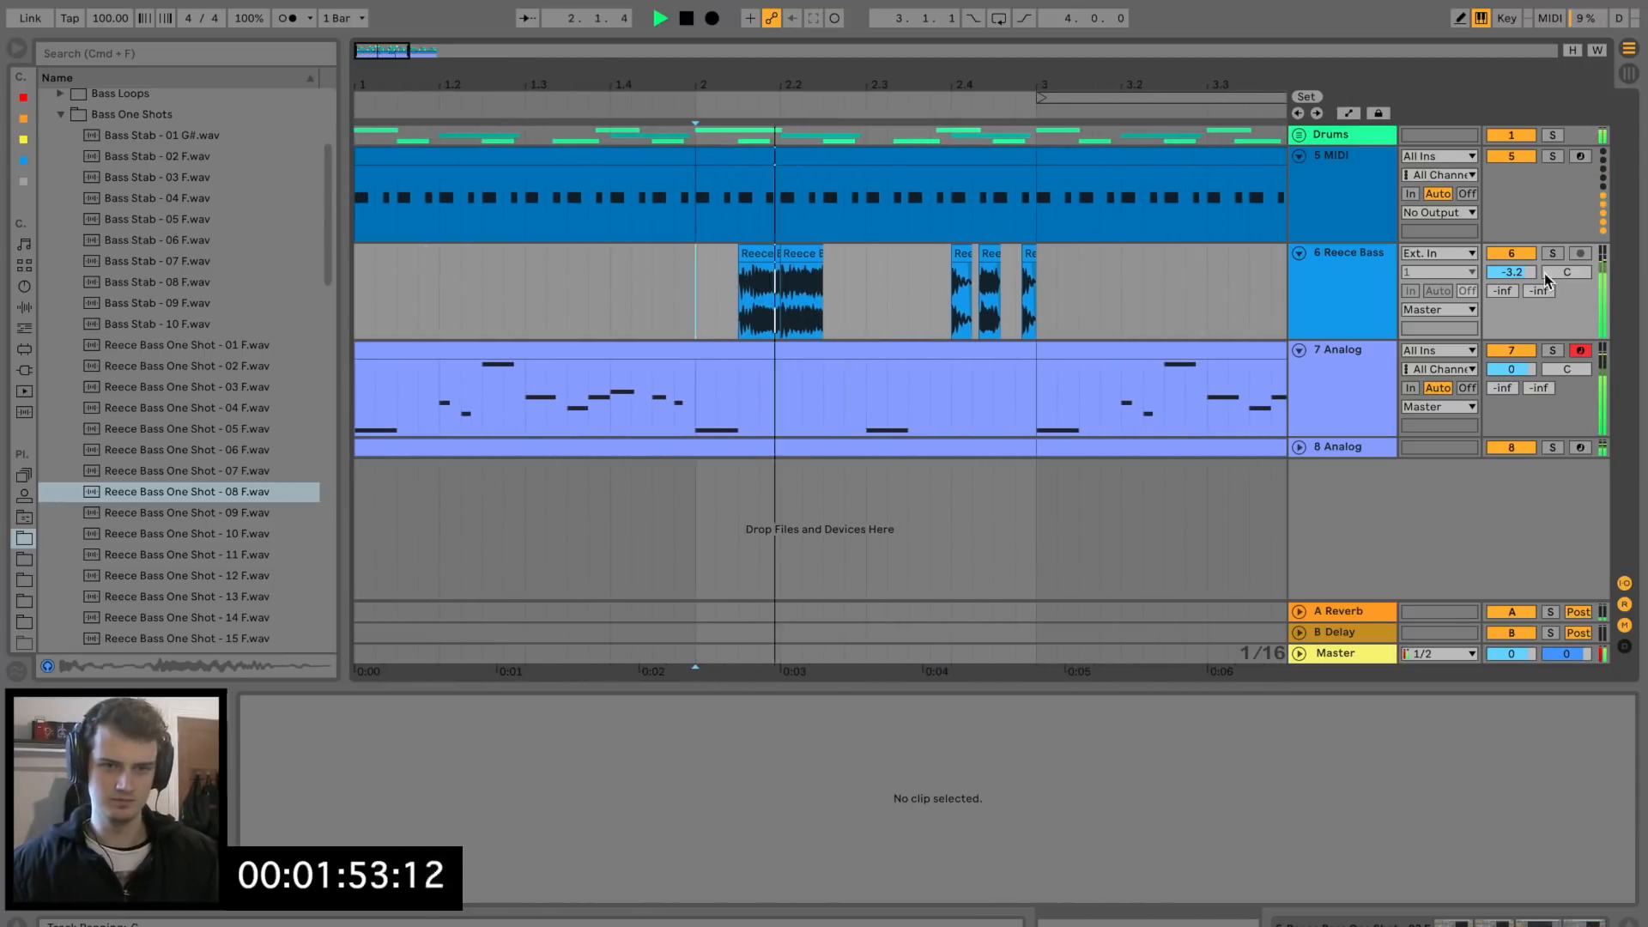
key("space")
Insert a new audio track below Reece Bass and copy the two Compressors and OTT onto it.
left_click(1329, 284)
key("super+t")
double_click(1355, 282)
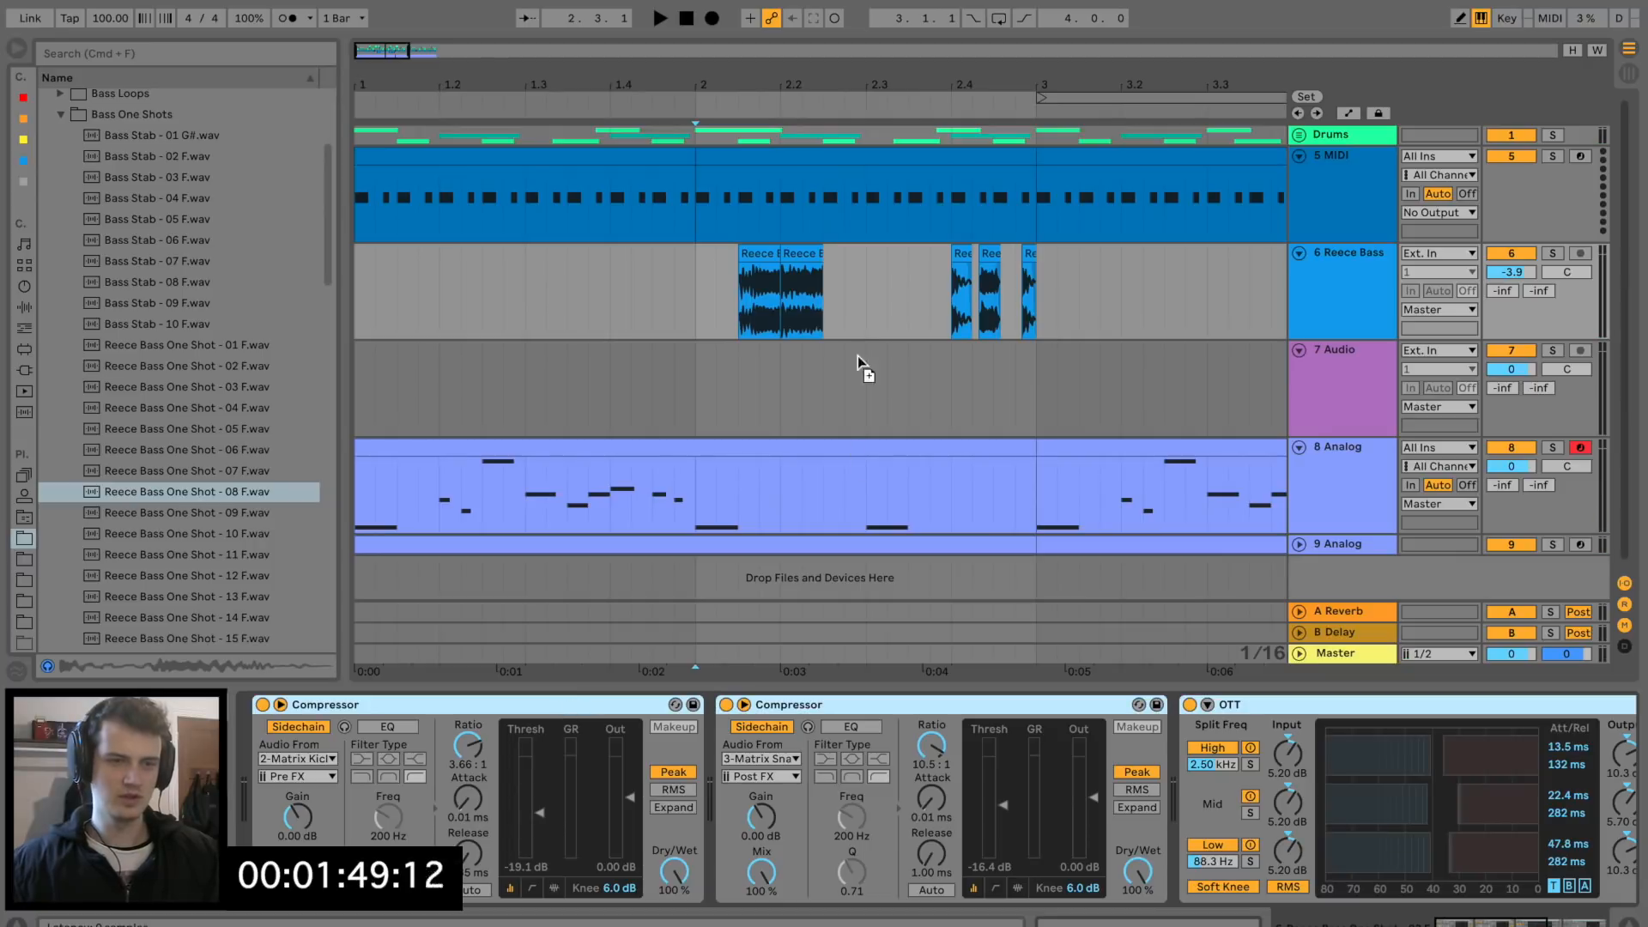
left_click(831, 385)
Move OTT ahead of the two Compressors on both the Reece Bass track and the new audio track.
left_click(1344, 301)
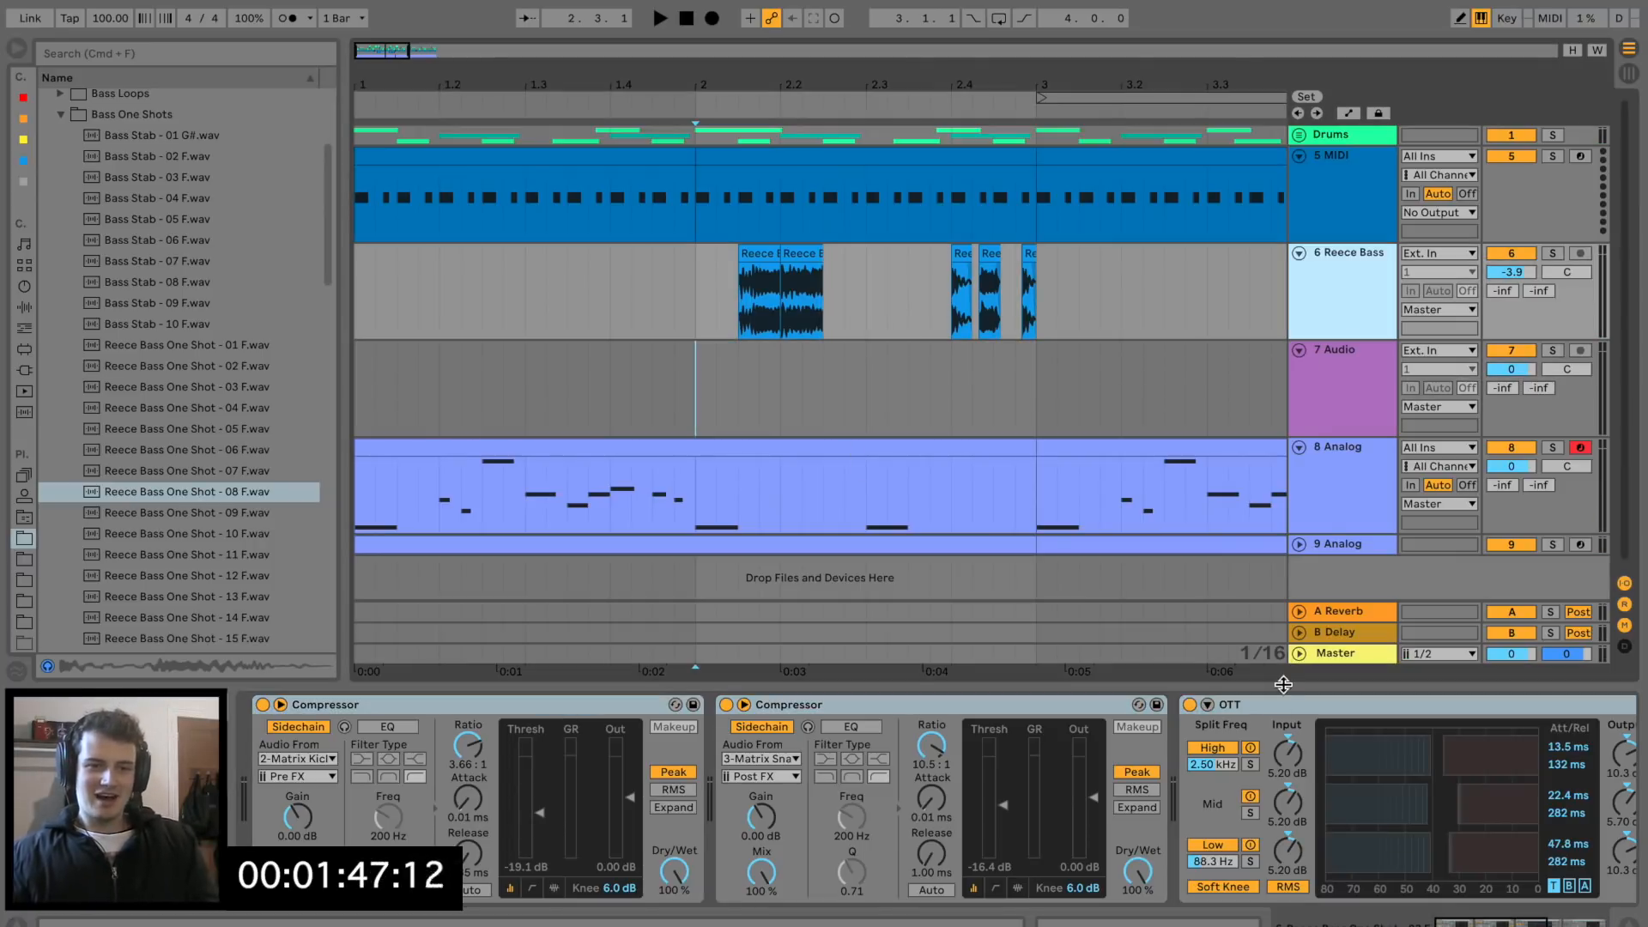
left_click(1287, 706)
left_click_drag(1287, 706, 398, 772)
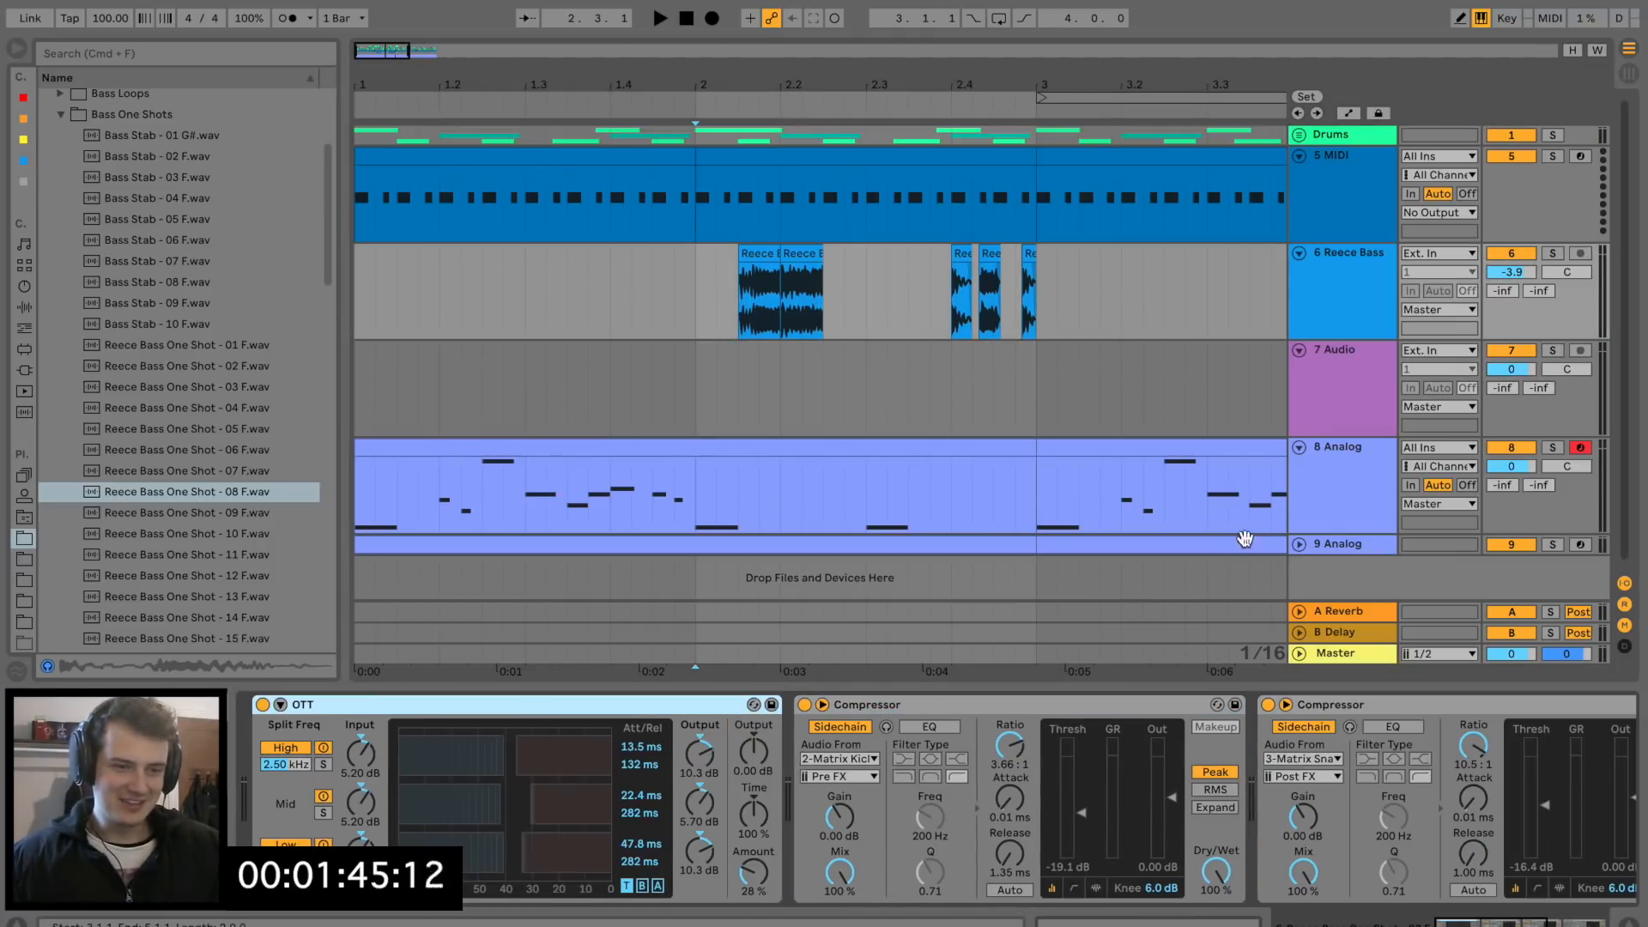
left_click(1356, 393)
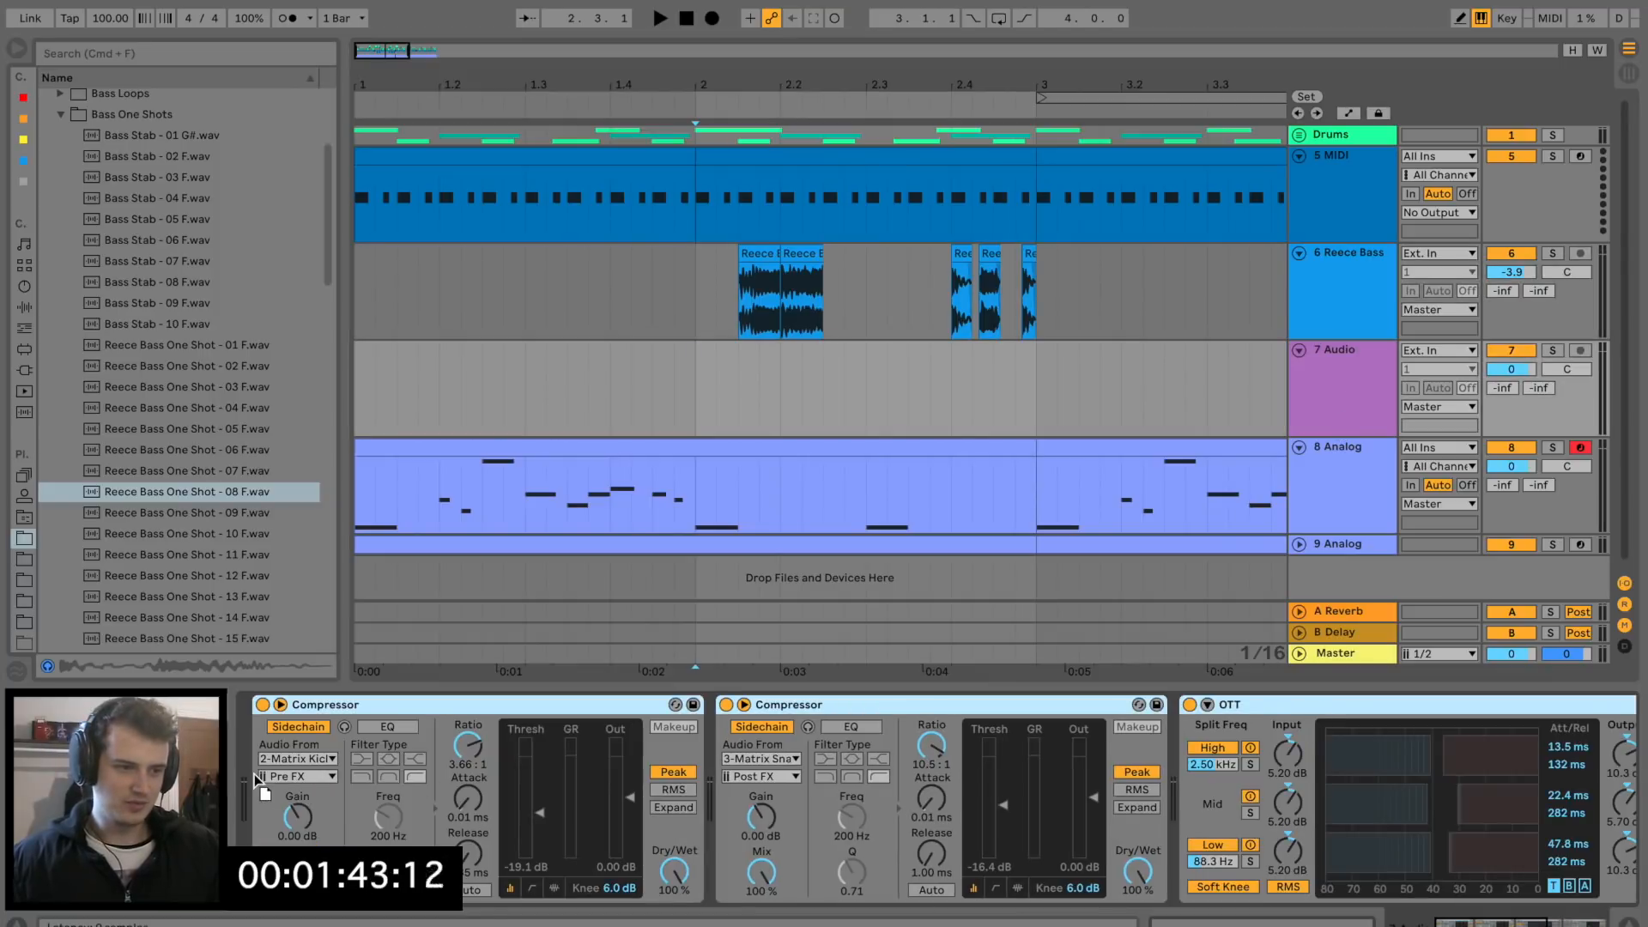
left_click(1231, 705)
left_click_drag(1230, 706, 275, 720)
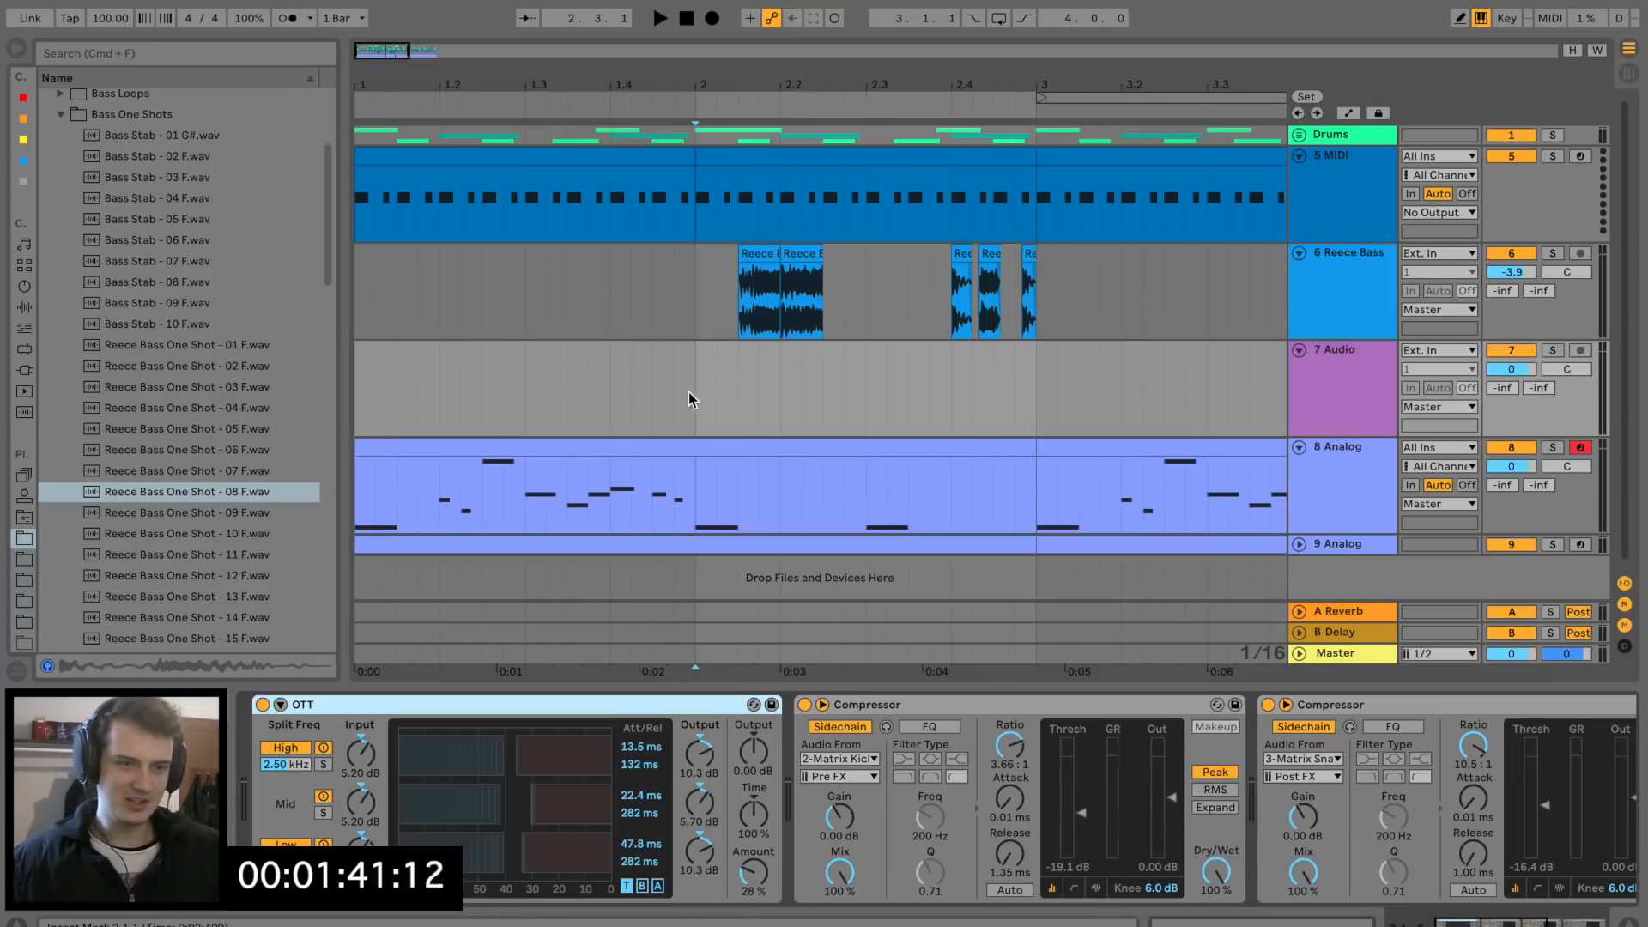
Place Glitch One Shot - 07 on the new audio track at 2.2.3 and play it with the track at -5.0 dB.
left_click(674, 397)
scroll(171, 344, "up", 5)
left_click(60, 237)
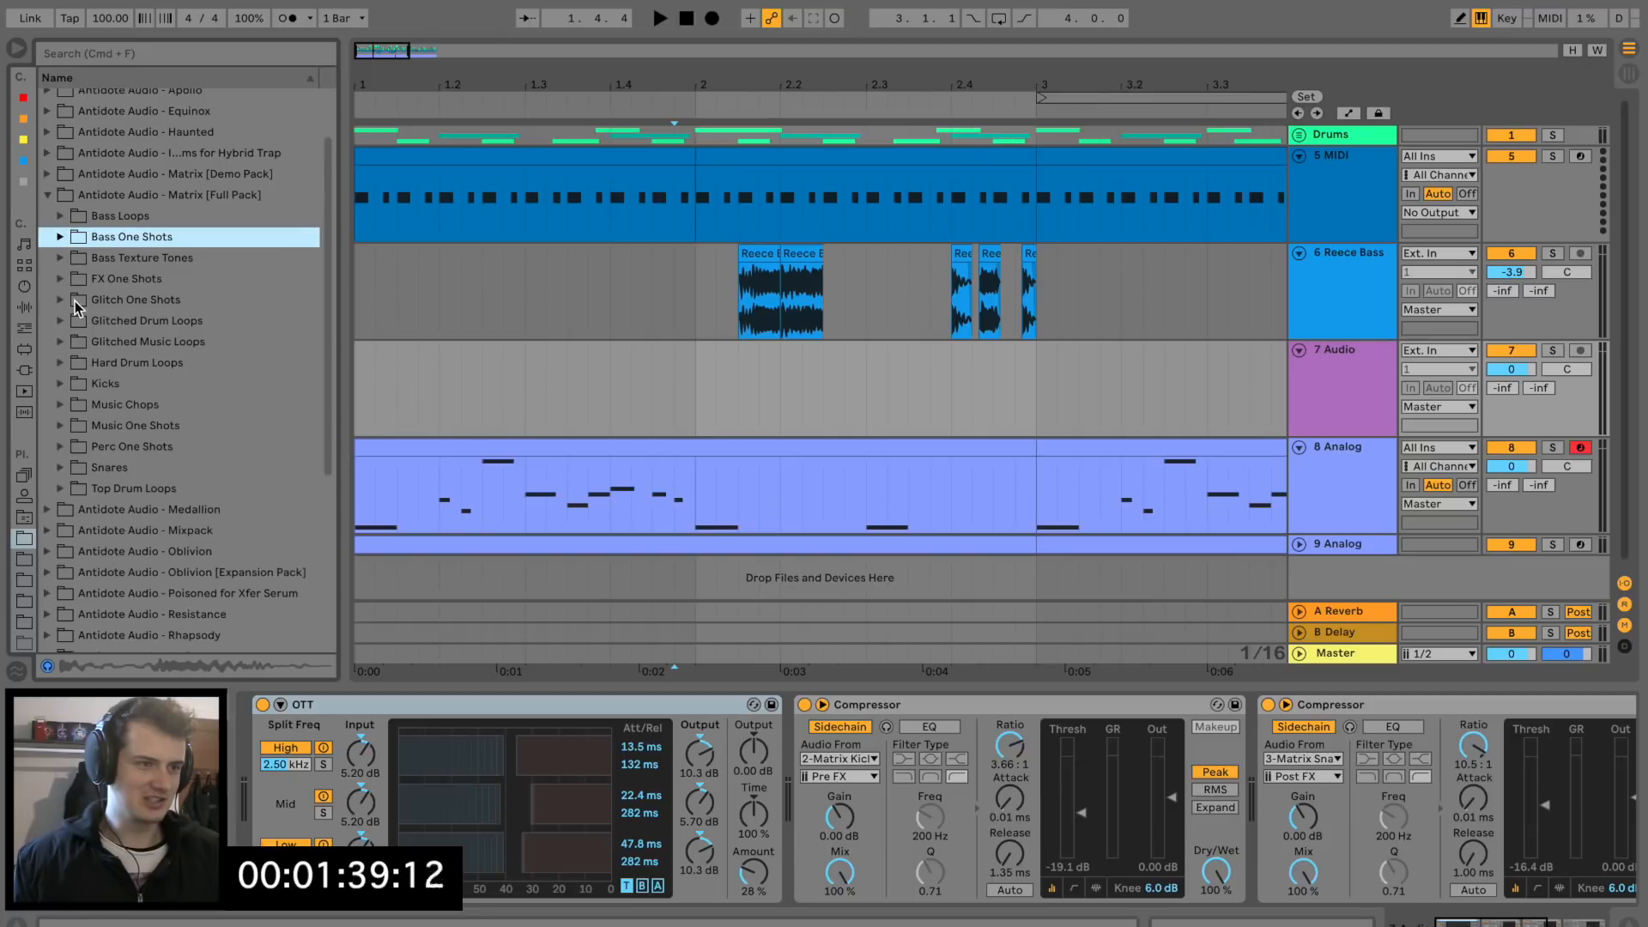
left_click(60, 299)
left_click(186, 454)
left_click_drag(176, 458, 825, 399)
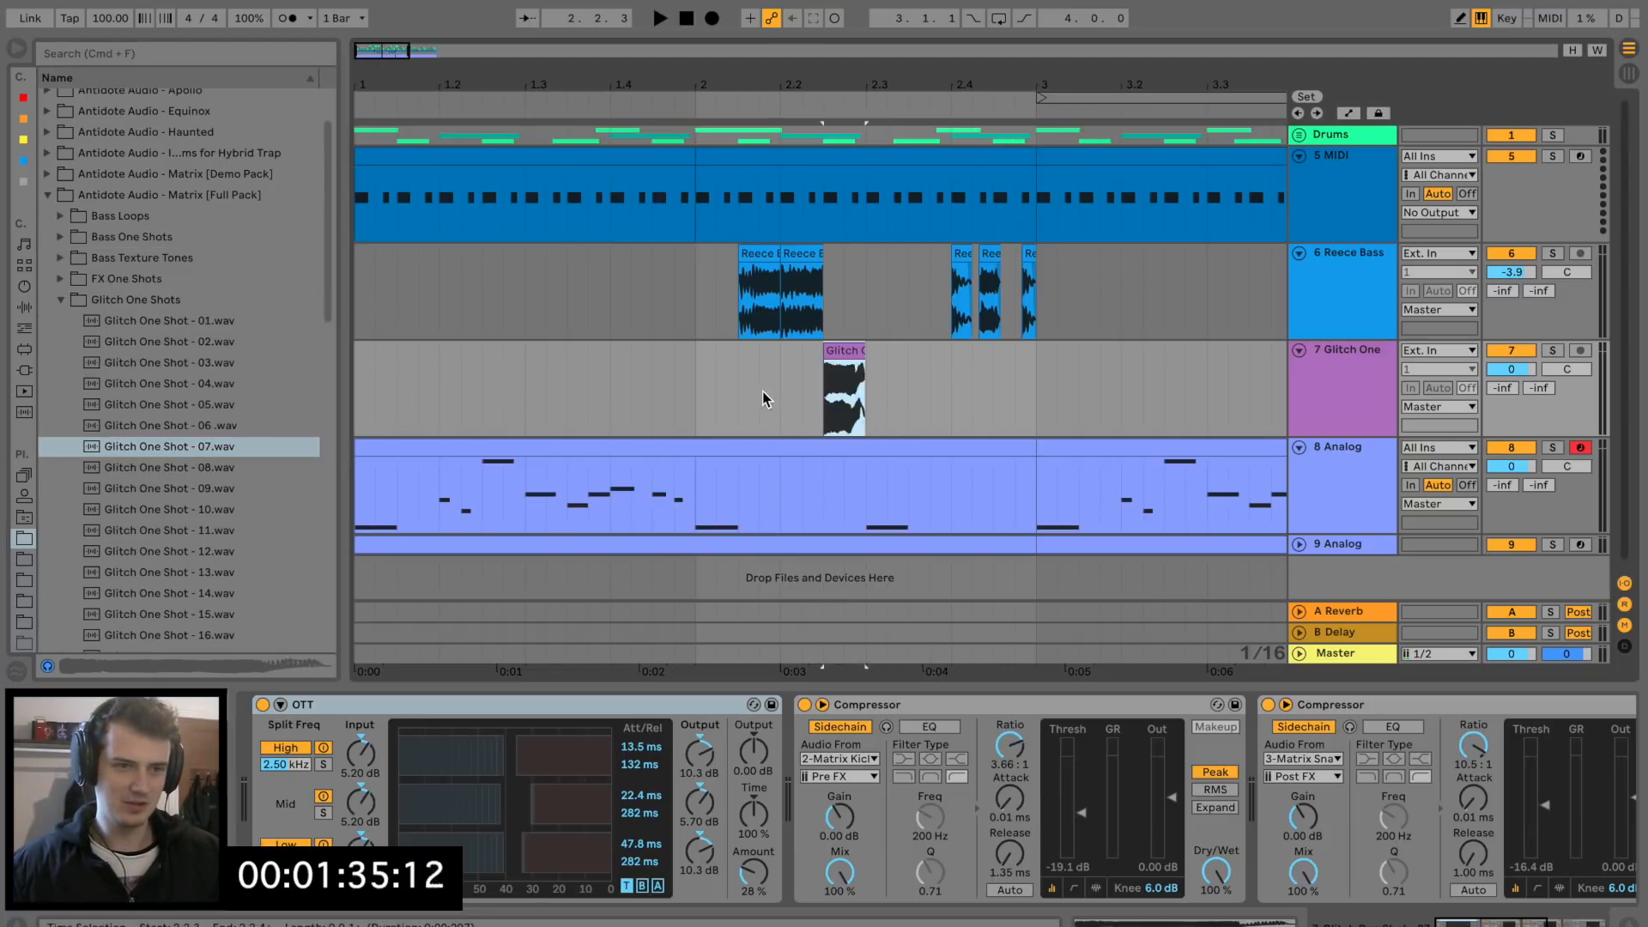
left_click(760, 399)
key("space")
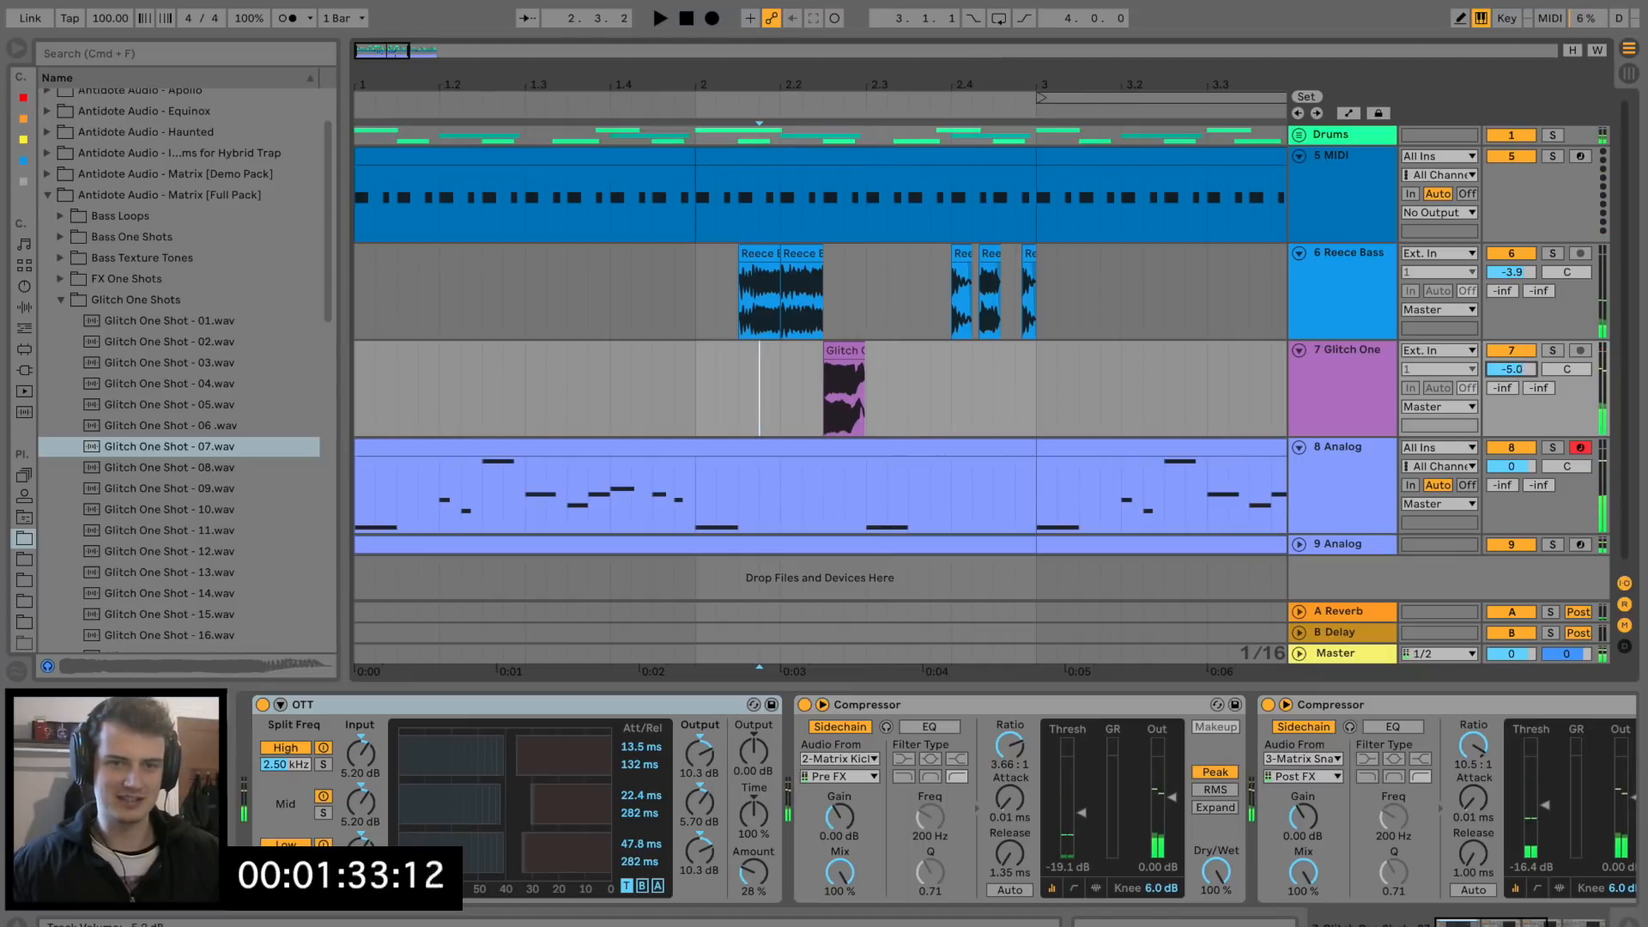
Place Glitch One Shot - 10 over the end of the 07 clip, split it after a short hit and delete the remainder.
left_click(203, 511)
left_click_drag(203, 515, 911, 390)
left_click_drag(859, 77, 838, 366)
left_click(869, 404)
key("super+e")
left_click(920, 368)
left_click(914, 352)
key("Delete")
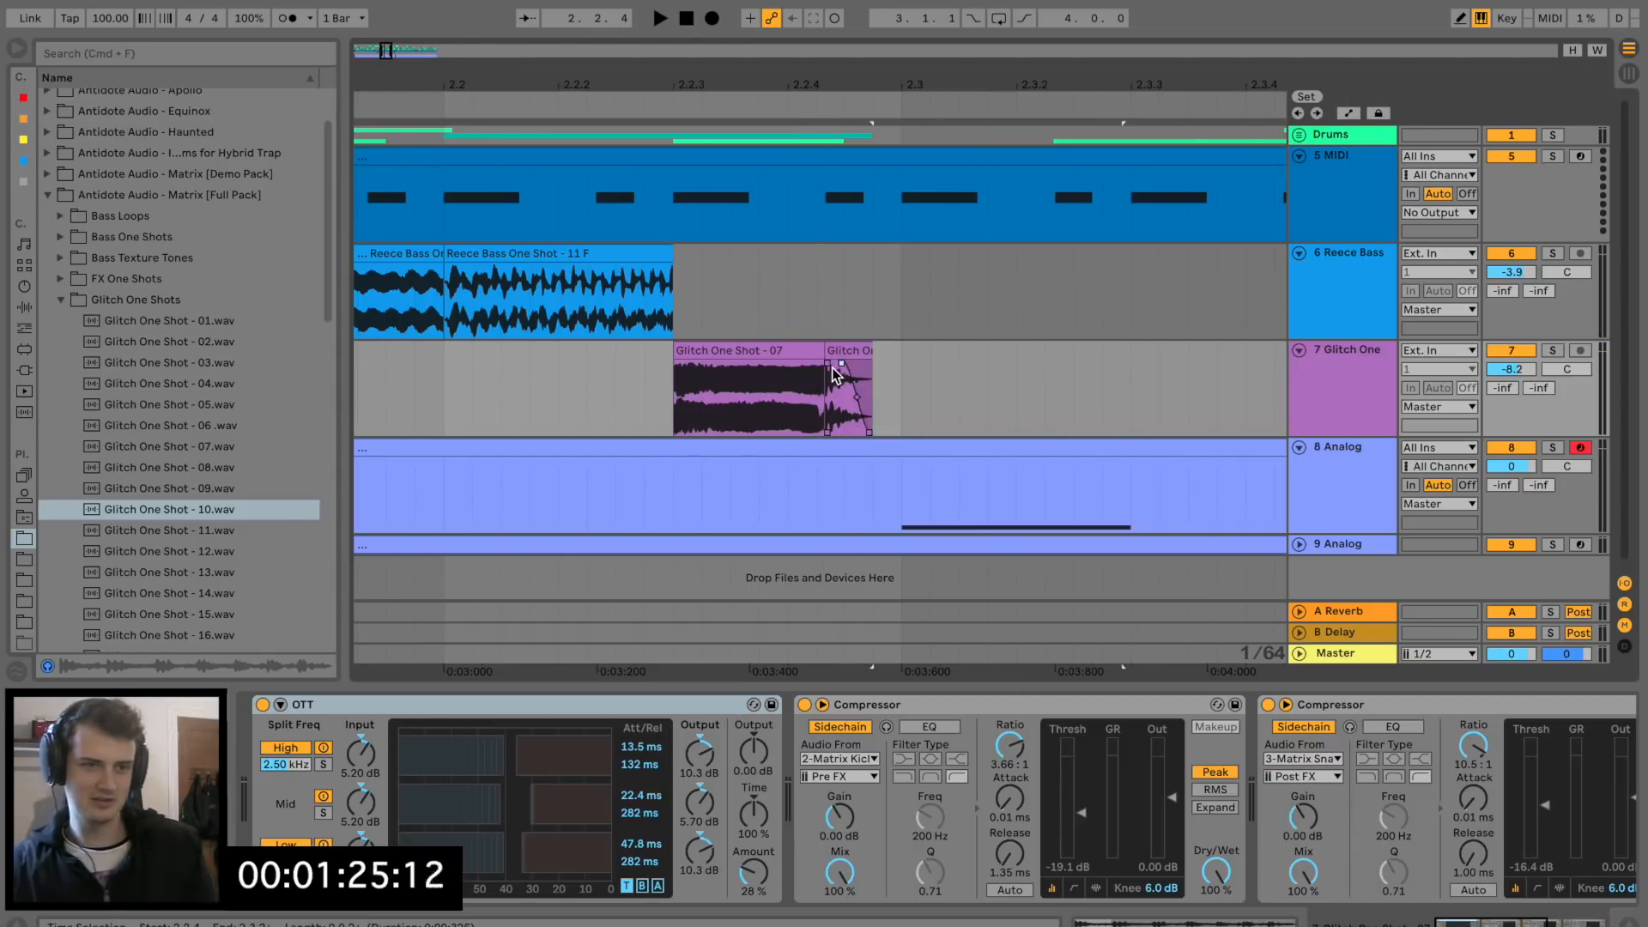
Play back the fill and move the short Glitch One Shot - 10 hit onto the Reece Bass track.
left_click(566, 407)
key("space")
left_click(850, 351)
key("space")
left_click_drag(850, 339, 851, 283)
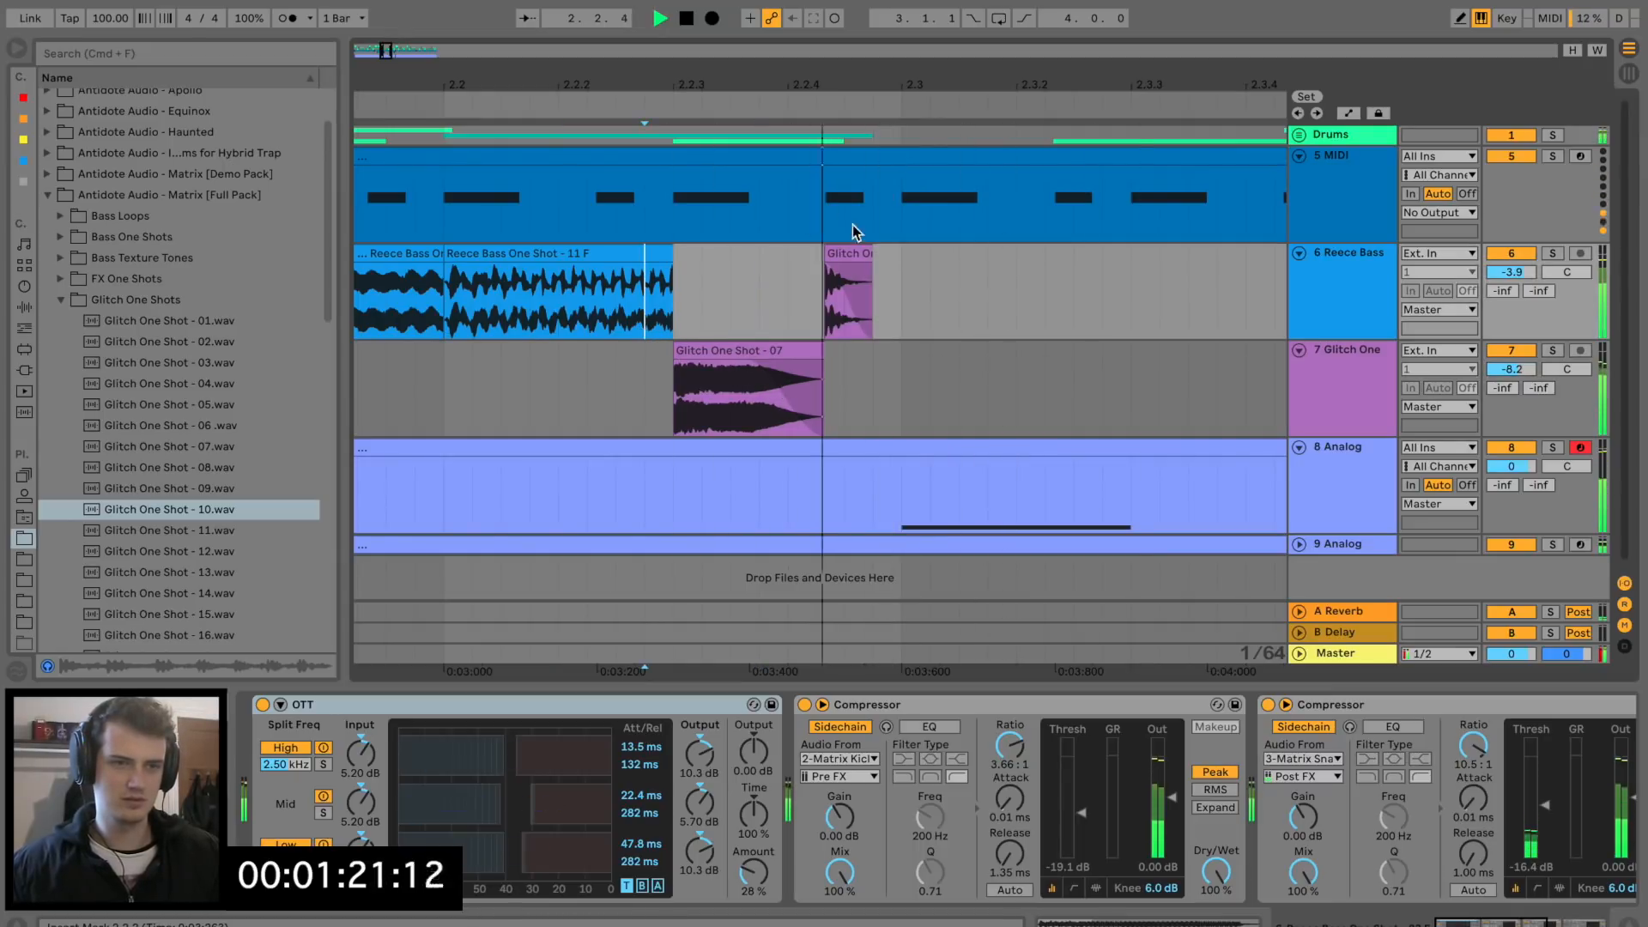
Copy the short Glitch One Shot - 10 hit to shortly after 2.3 on the Reece Bass track.
scroll(849, 278, "right", 2)
left_click(663, 255)
key("super+c")
left_click(858, 291)
key("super+v")
left_click_drag(869, 254, 898, 256)
Place Glitch One Shot - 13 on the Glitch One track behind the copied hit, split it short and delete the remainder.
mouse_move(193, 573)
left_mouse_down()
mouse_move(736, 468)
mouse_move(836, 386)
mouse_move(832, 356)
mouse_move(971, 355)
mouse_move(957, 364)
left_mouse_up()
left_click(930, 375)
key("super+e")
left_click(1026, 353)
key("Delete")
Play back the new glitch fill, then the whole four-bar arrangement from bar 1.
left_click(877, 395)
key("space")
key("space")
key("space")
key("space")
left_click(819, 412)
key("space")
left_click_drag(1104, 79, 826, 26)
left_click(415, 160)
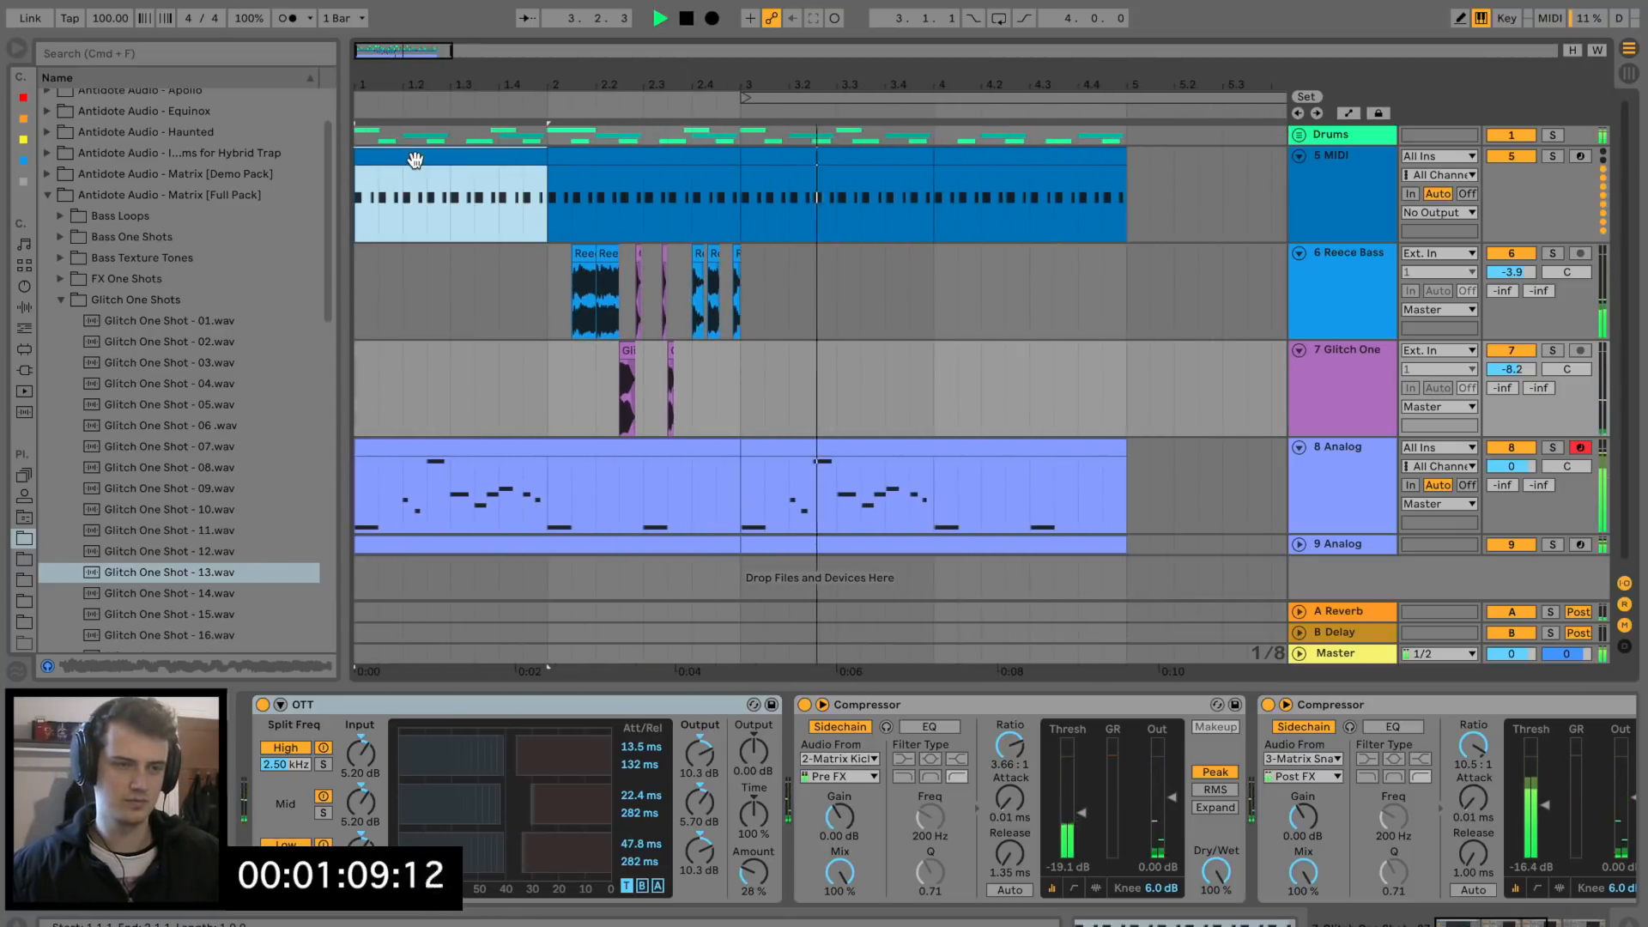
key("space")
key("space")
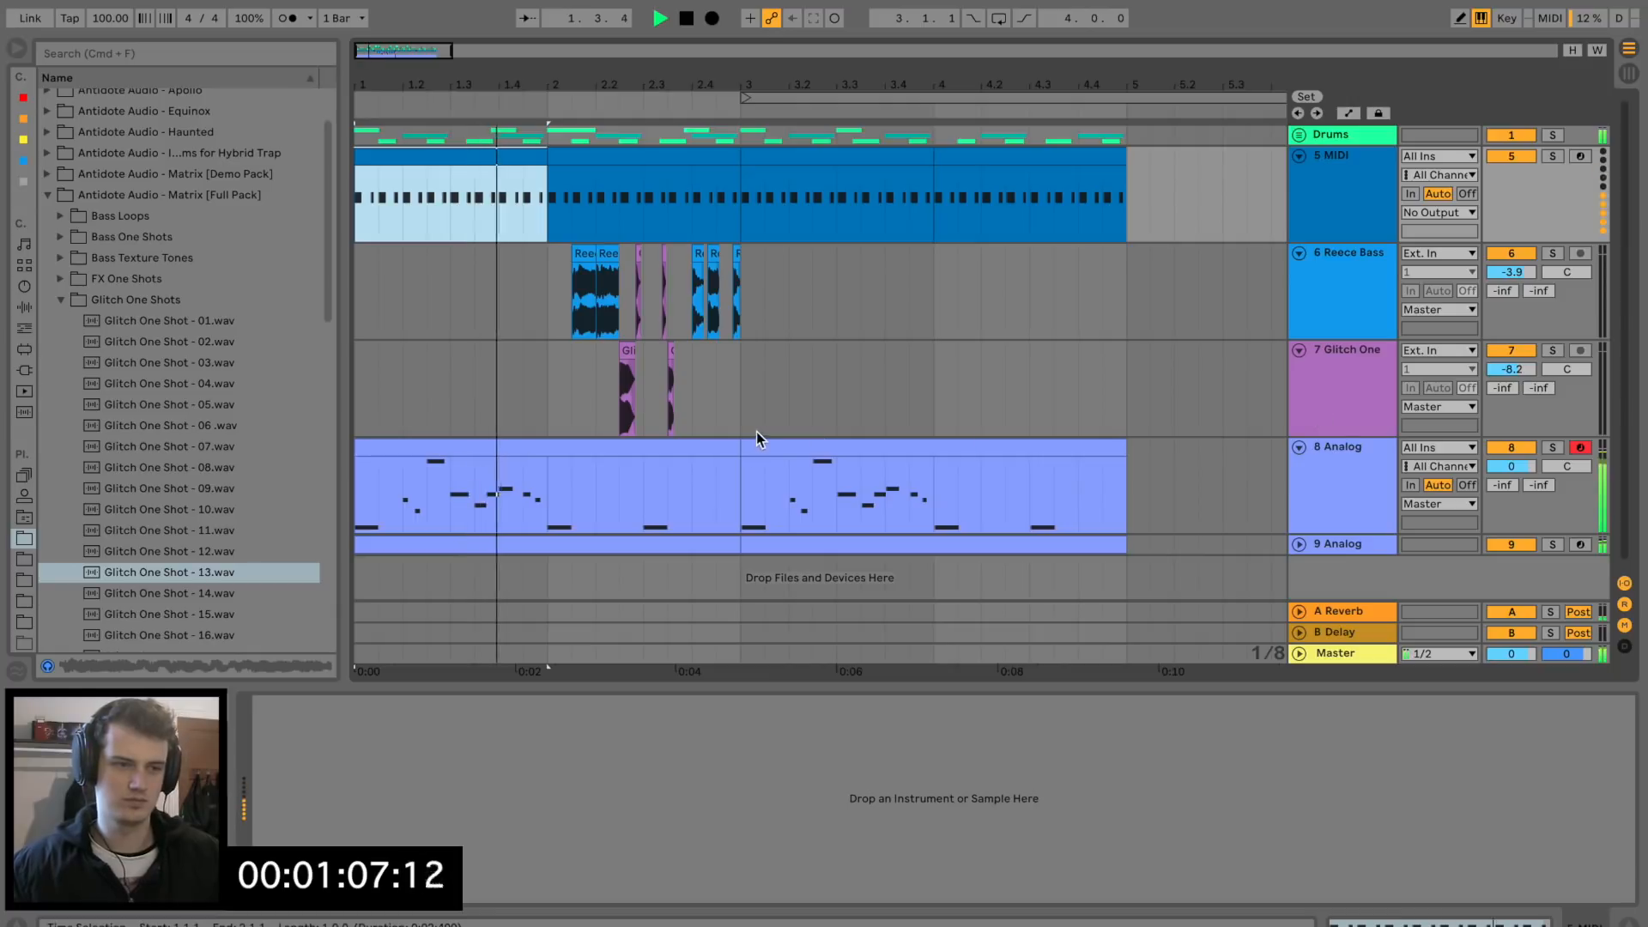
Duplicate bars 1 and 2 of the Reece Bass and Glitch One tracks into bars 3 and 4, and collapse the Reece Bass track.
mouse_move(736, 388)
left_mouse_down()
mouse_move(356, 235)
mouse_move(710, 384)
left_mouse_up()
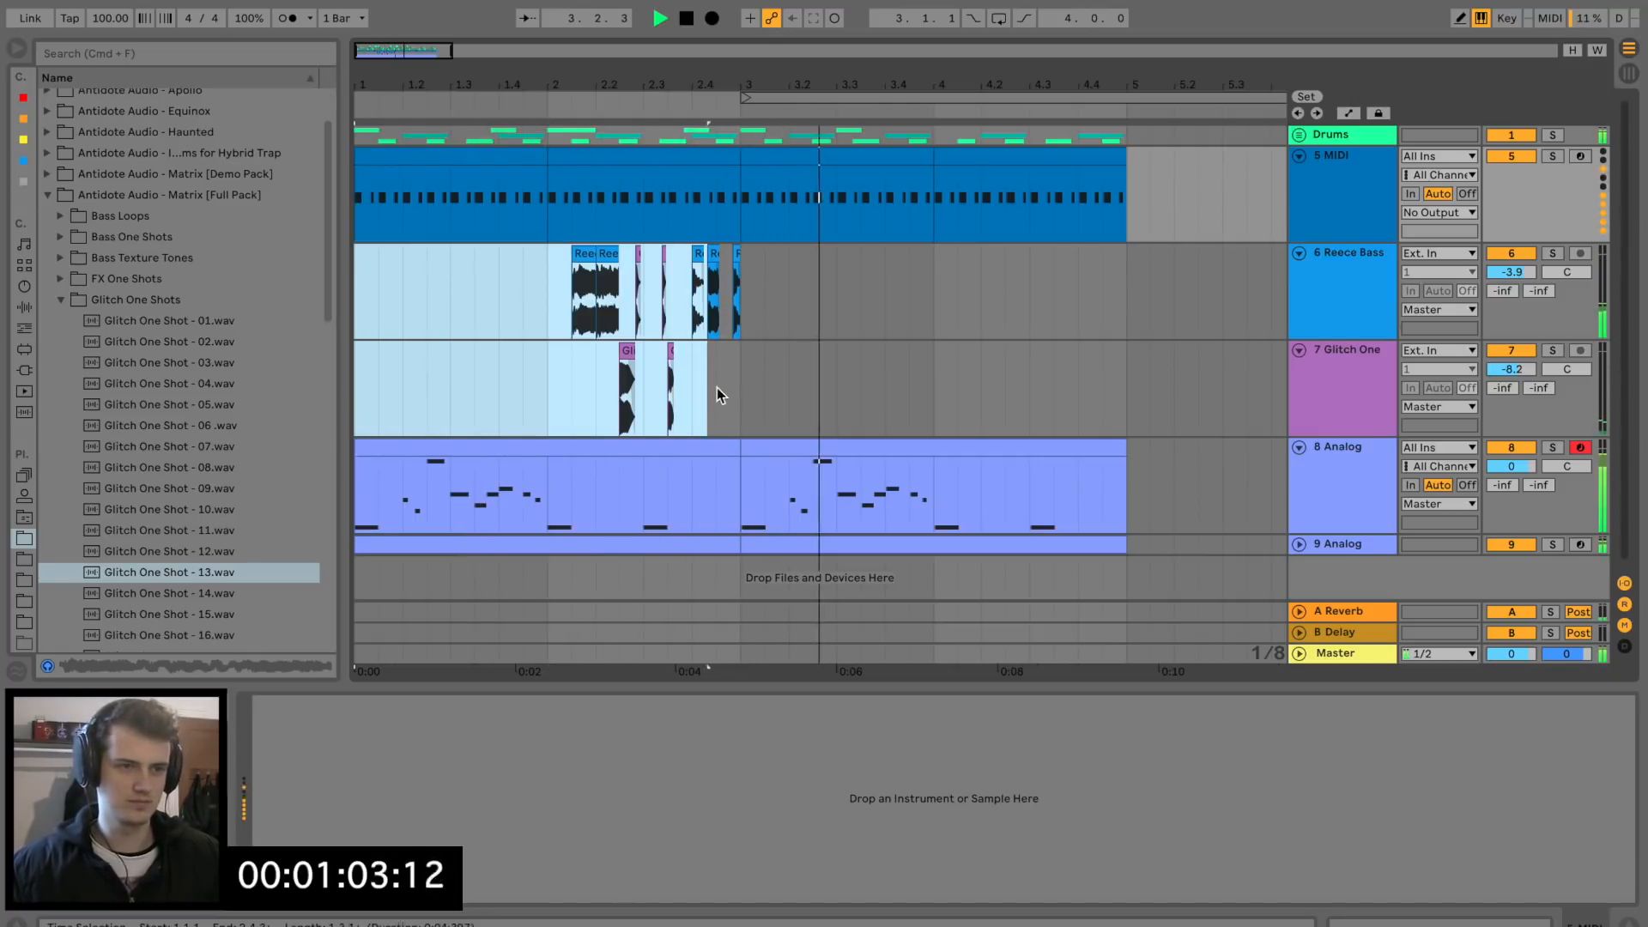
key("super+d")
key("space")
left_click(1298, 253)
left_click(1302, 286)
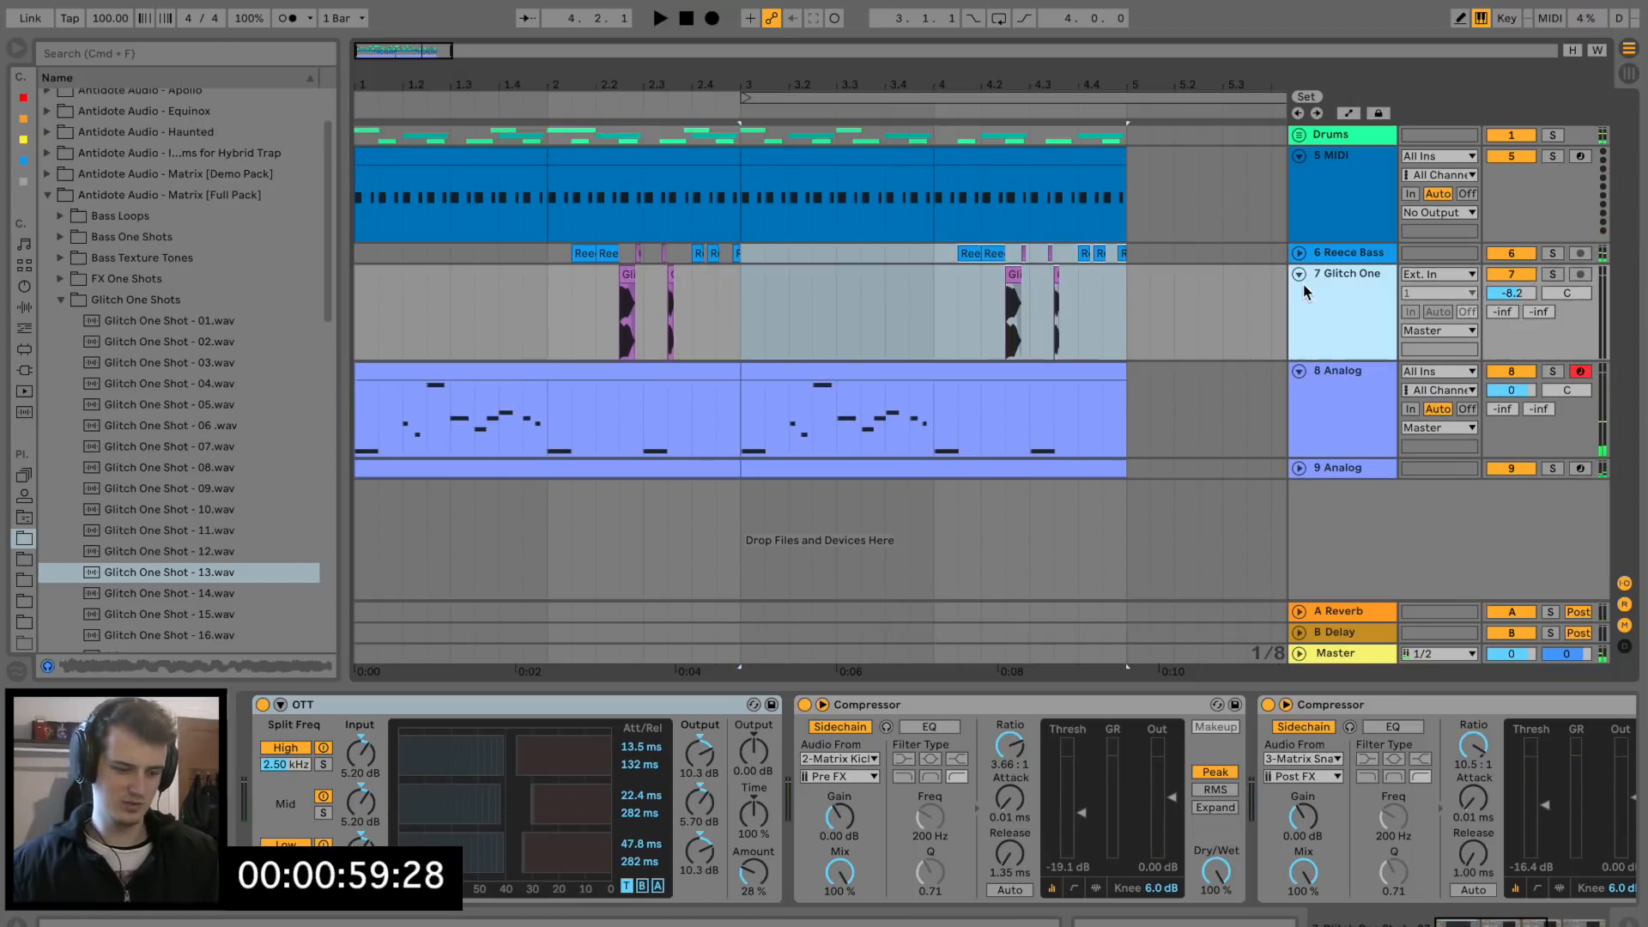
Insert a new MIDI track below the first Analog track and copy the C Minor scale device onto it.
left_click(1325, 388)
key("super+shift+t")
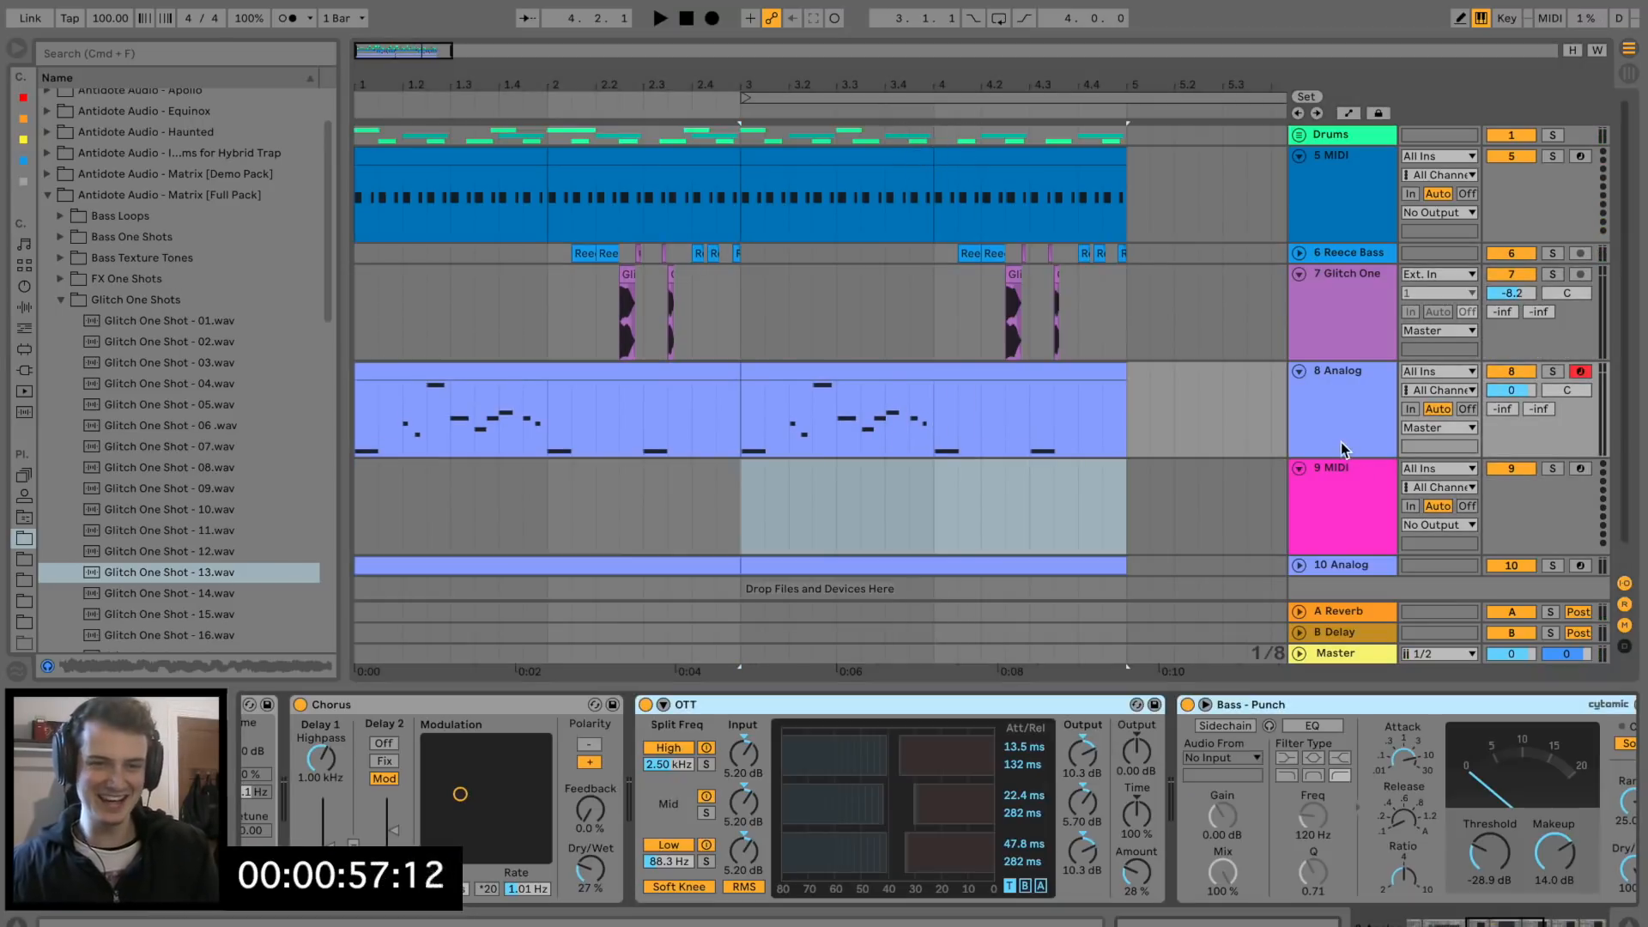
scroll(541, 794, "left", 10)
left_click_drag(455, 714, 626, 506)
Load the Serum VST instrument onto the new MIDI track and move its window fully into view.
left_click(24, 369)
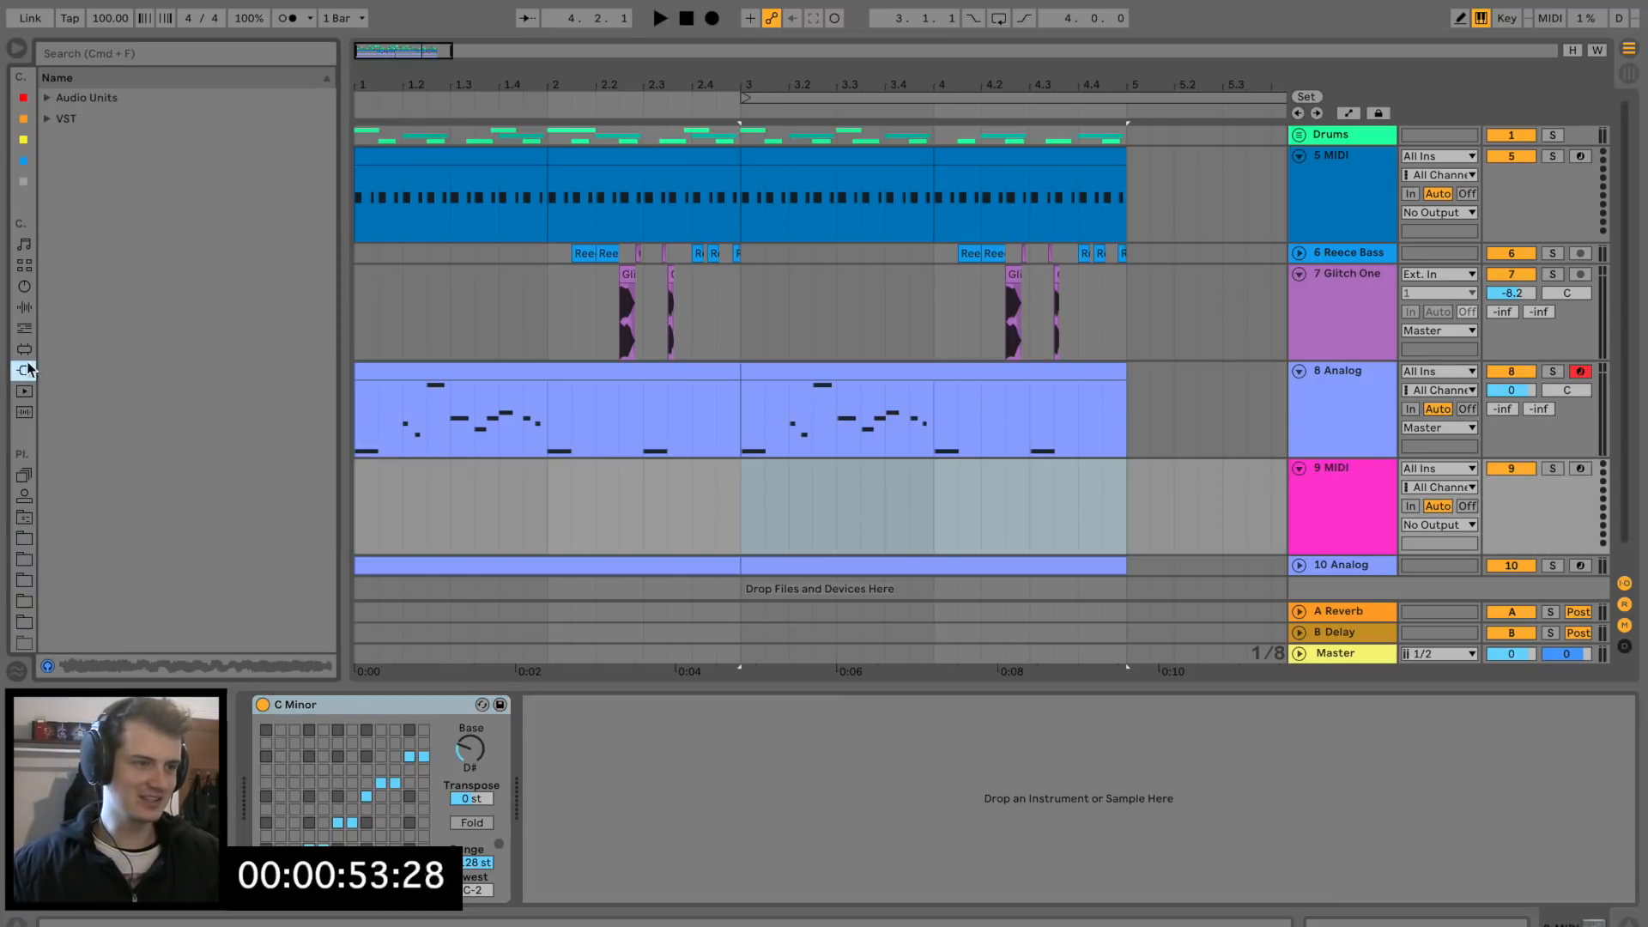
left_click(48, 119)
scroll(94, 498, "down", 10)
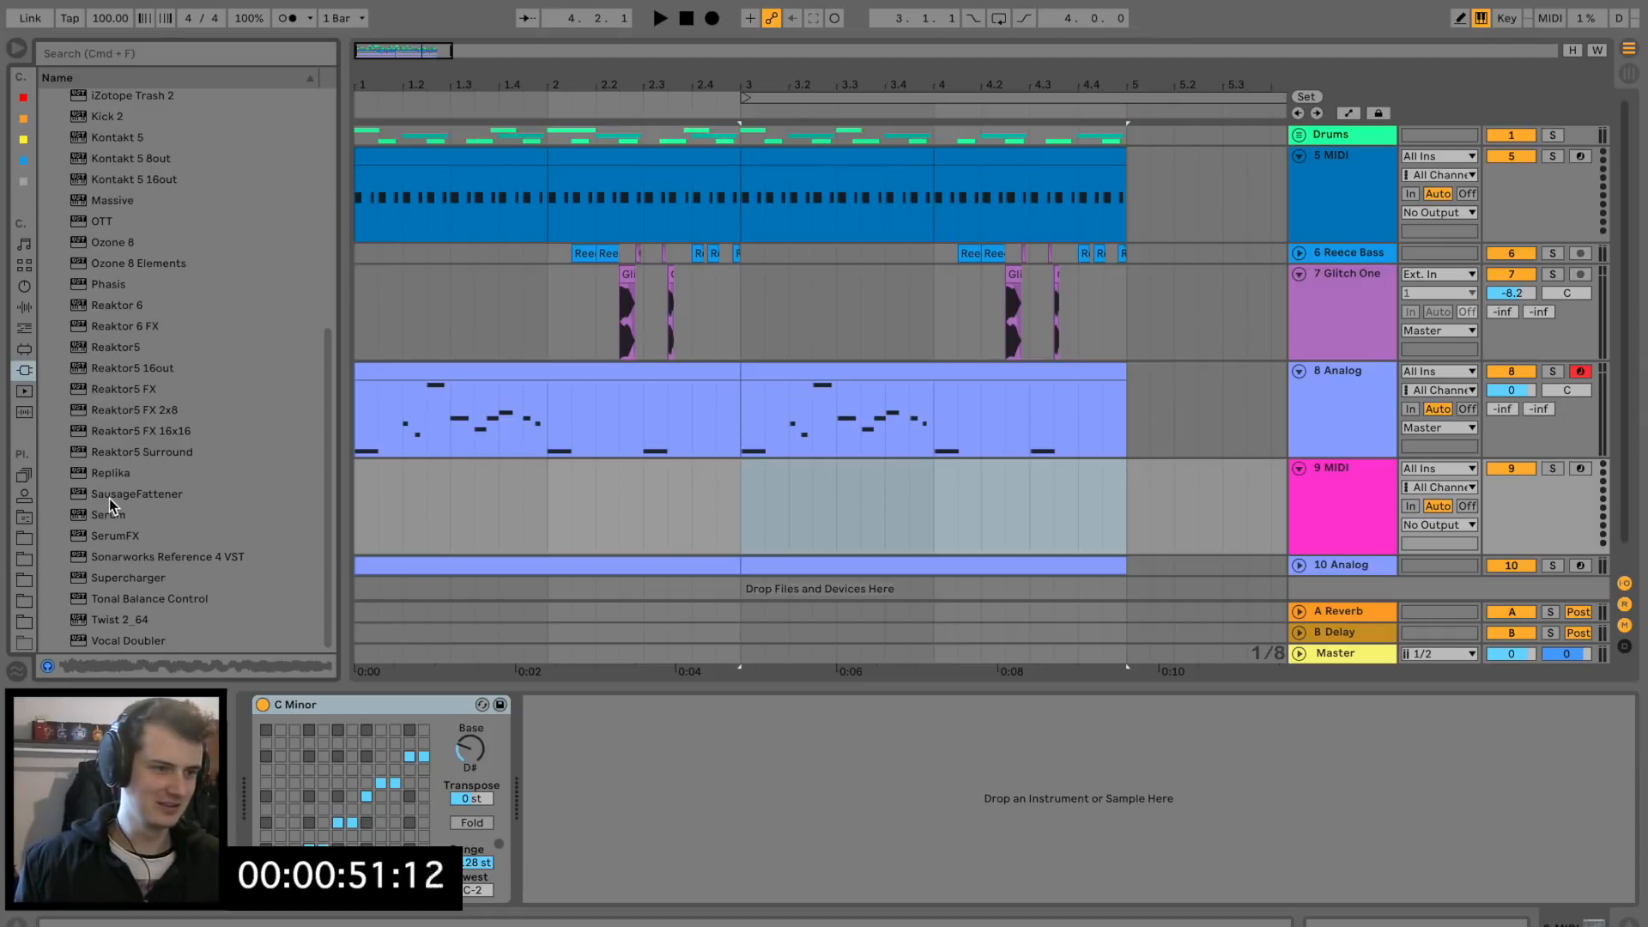
left_click_drag(109, 506, 622, 508)
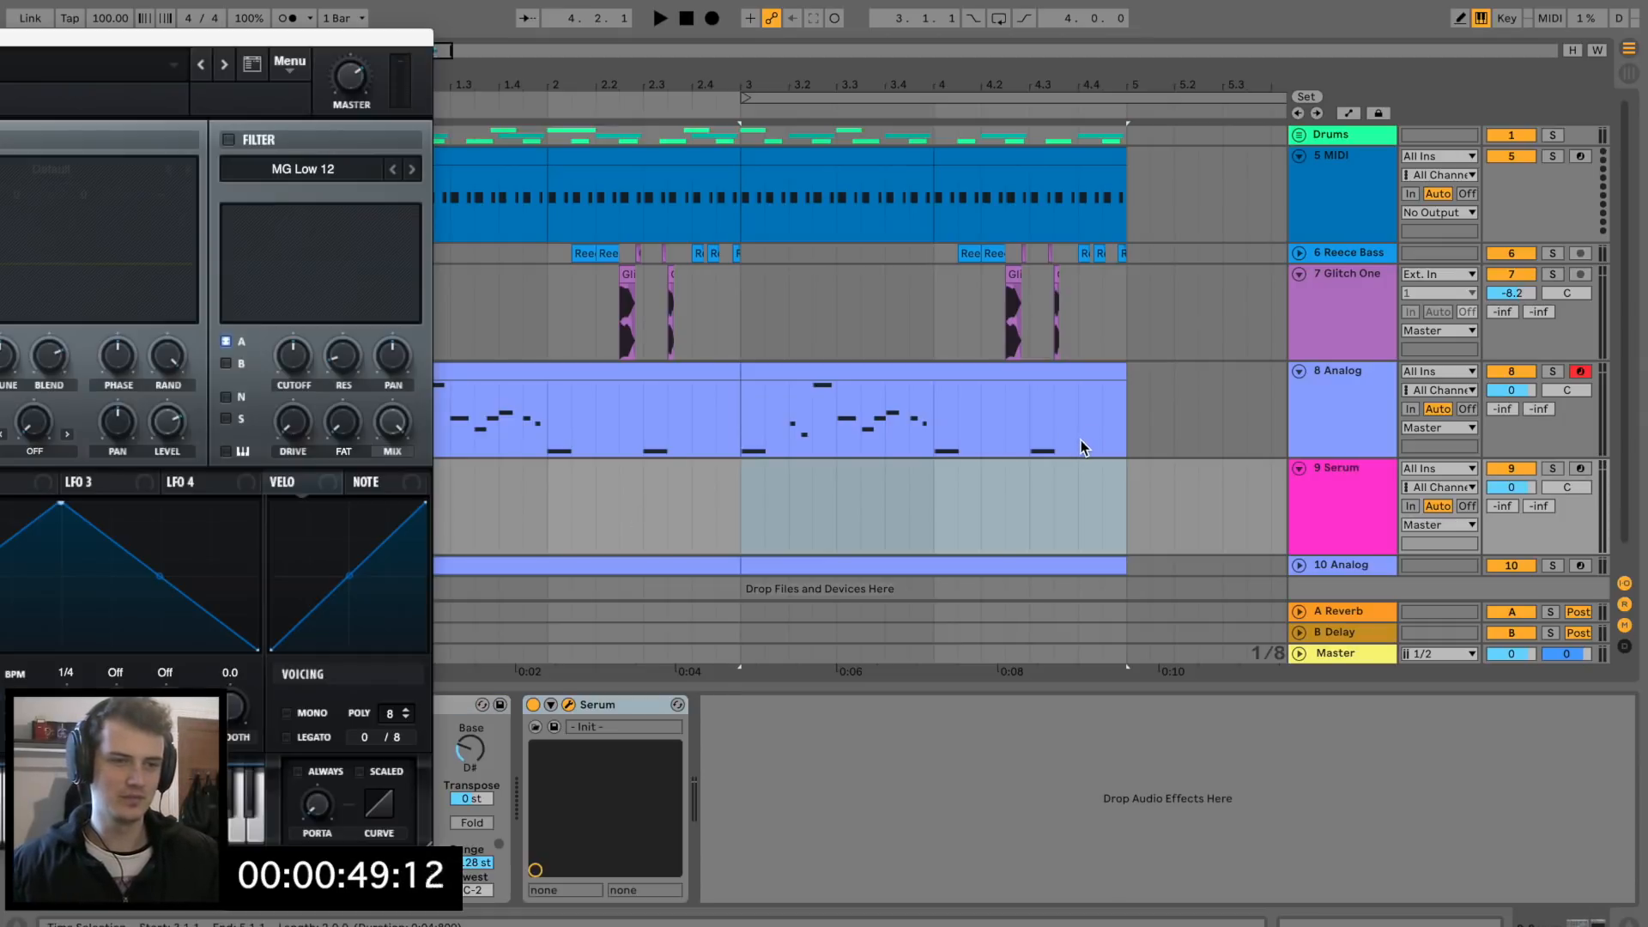
left_click_drag(2, 39, 877, 27)
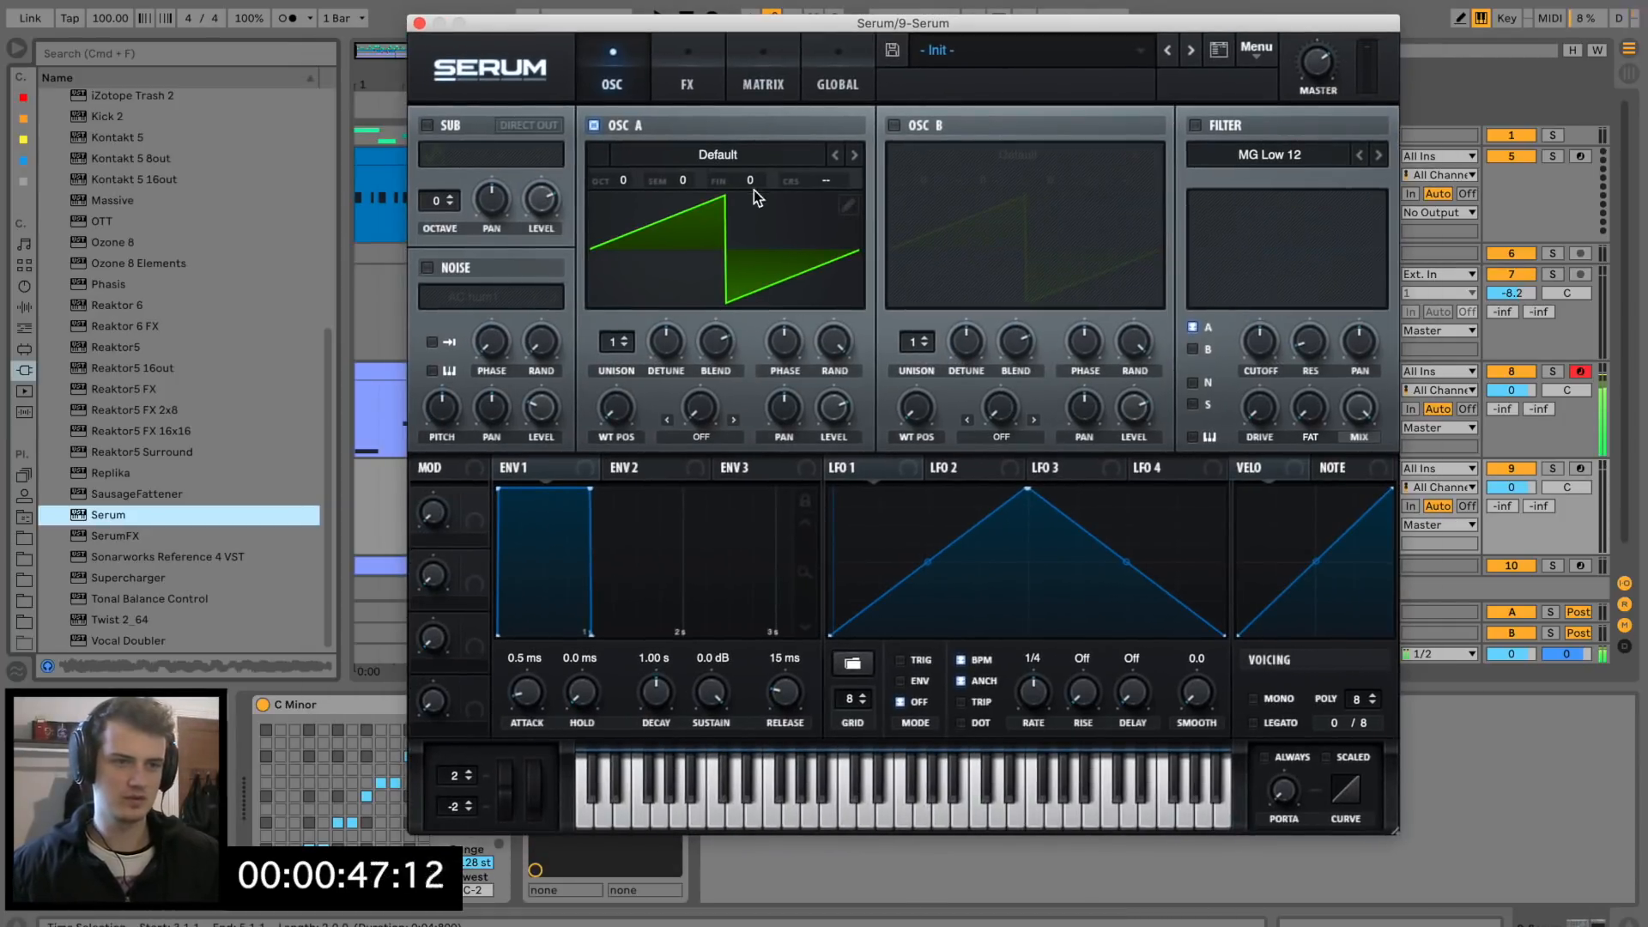
Set Serum's Osc A unison to 16, enable Osc B with unison 15, and solo the Serum track.
left_click_drag(619, 345, 639, 137)
left_click(896, 126)
left_click_drag(915, 345, 944, 126)
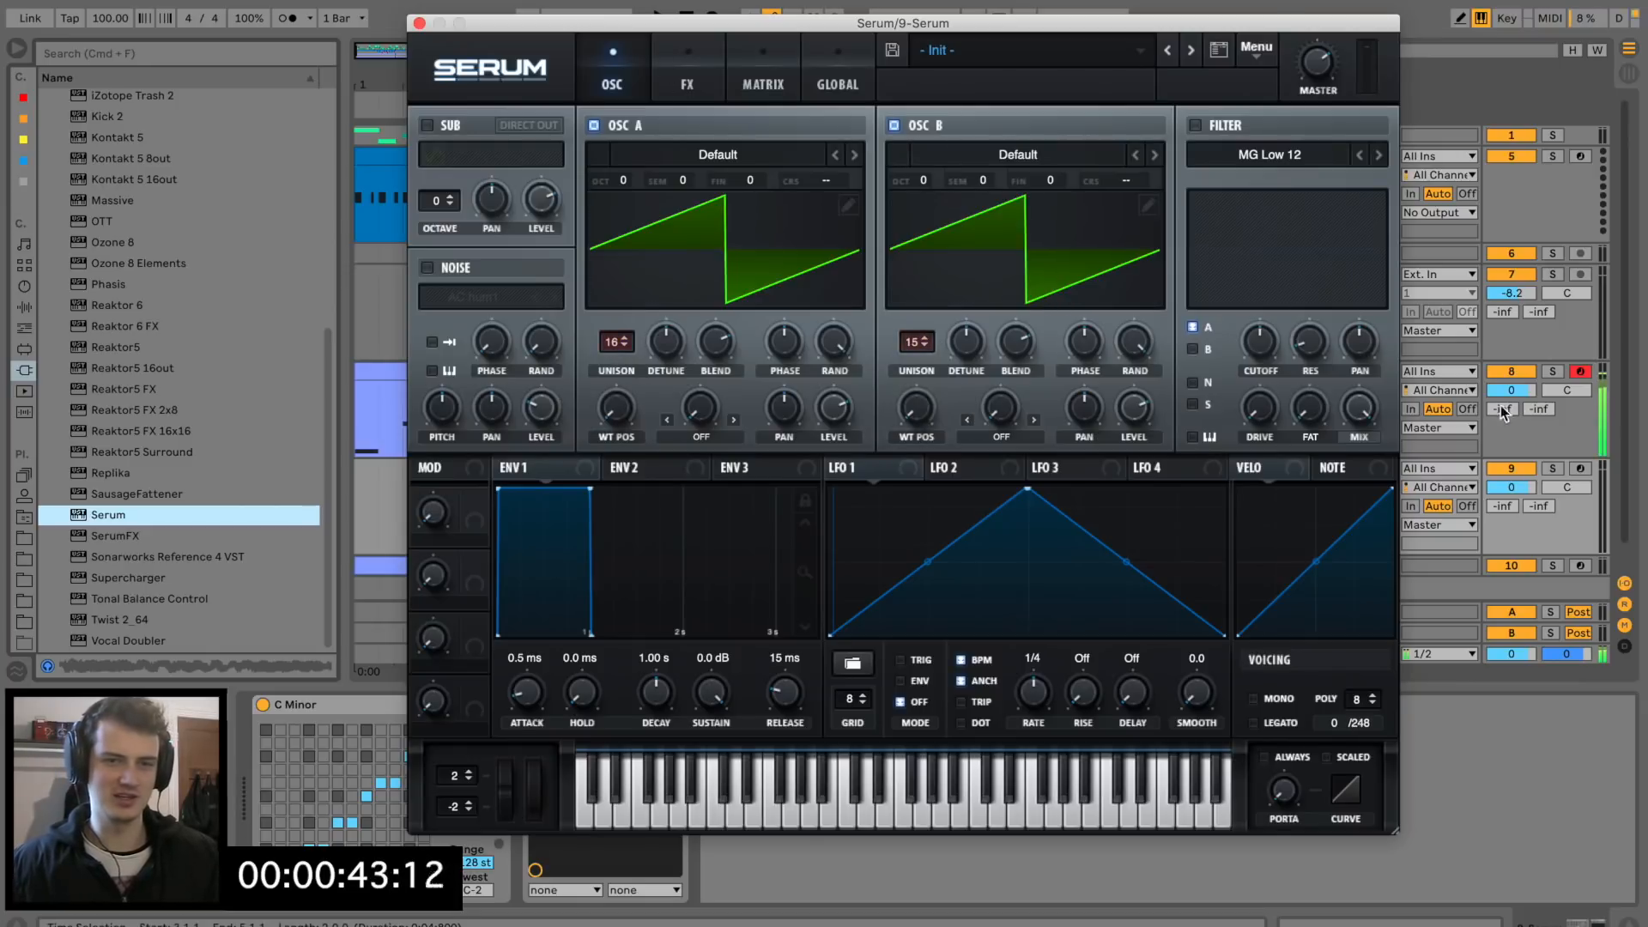
left_click(1552, 468)
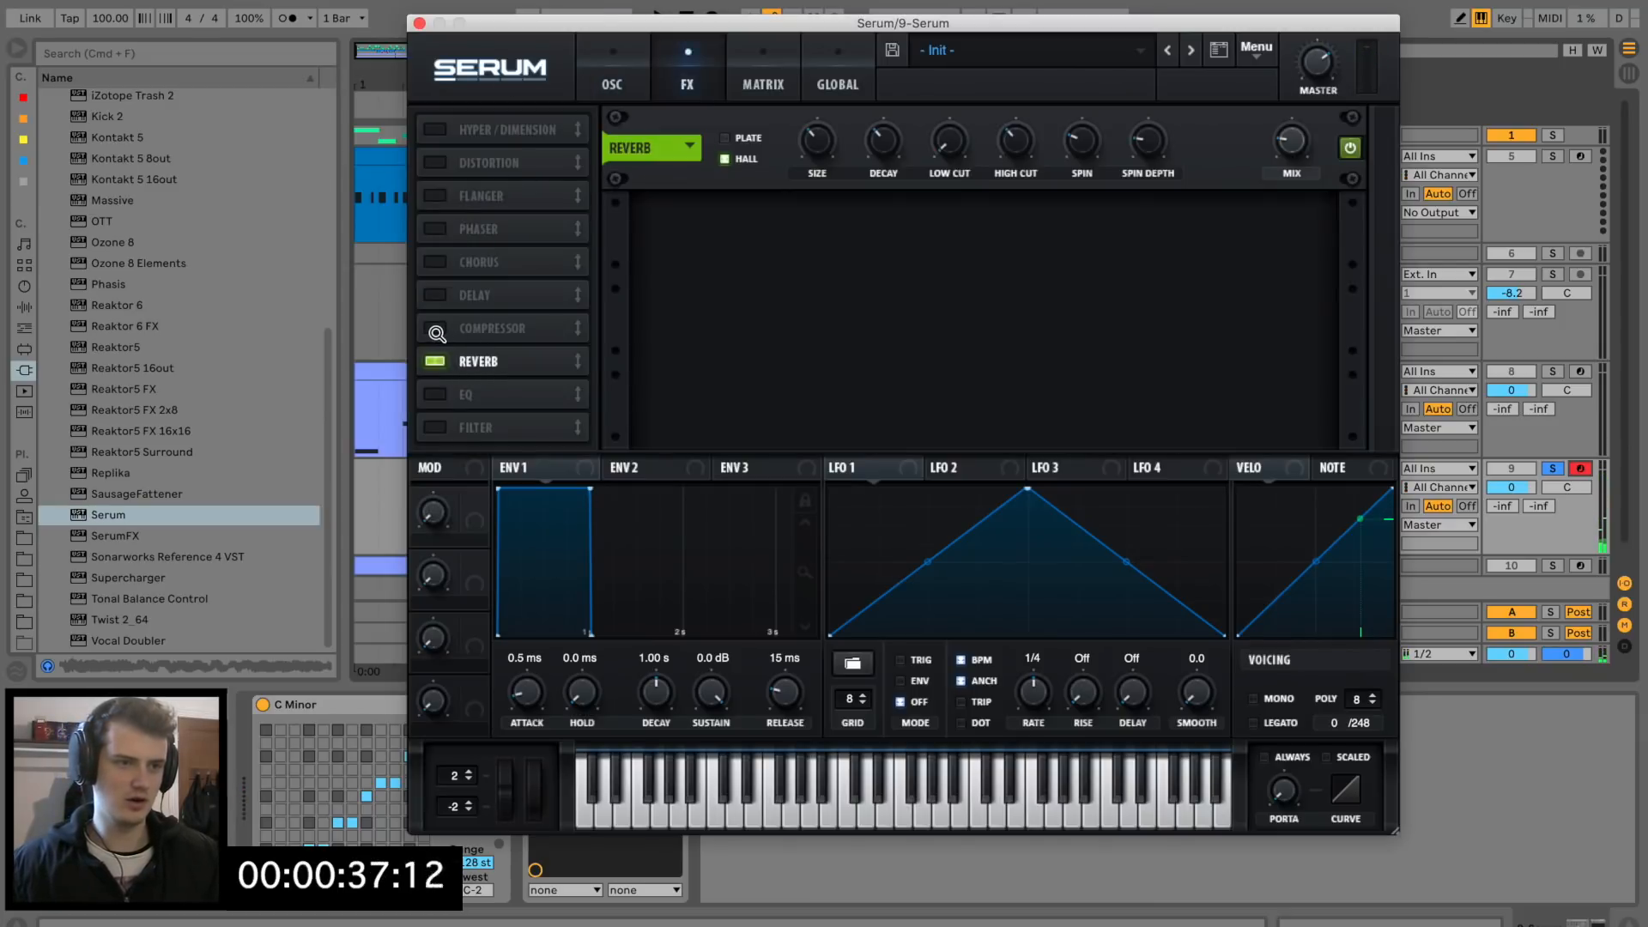
Enable Serum's multiband Compressor and EQ without Reverb, and set the EQ's low band to a low cut with an adjusted frequency.
left_click(435, 328)
left_click(436, 361)
left_click(435, 394)
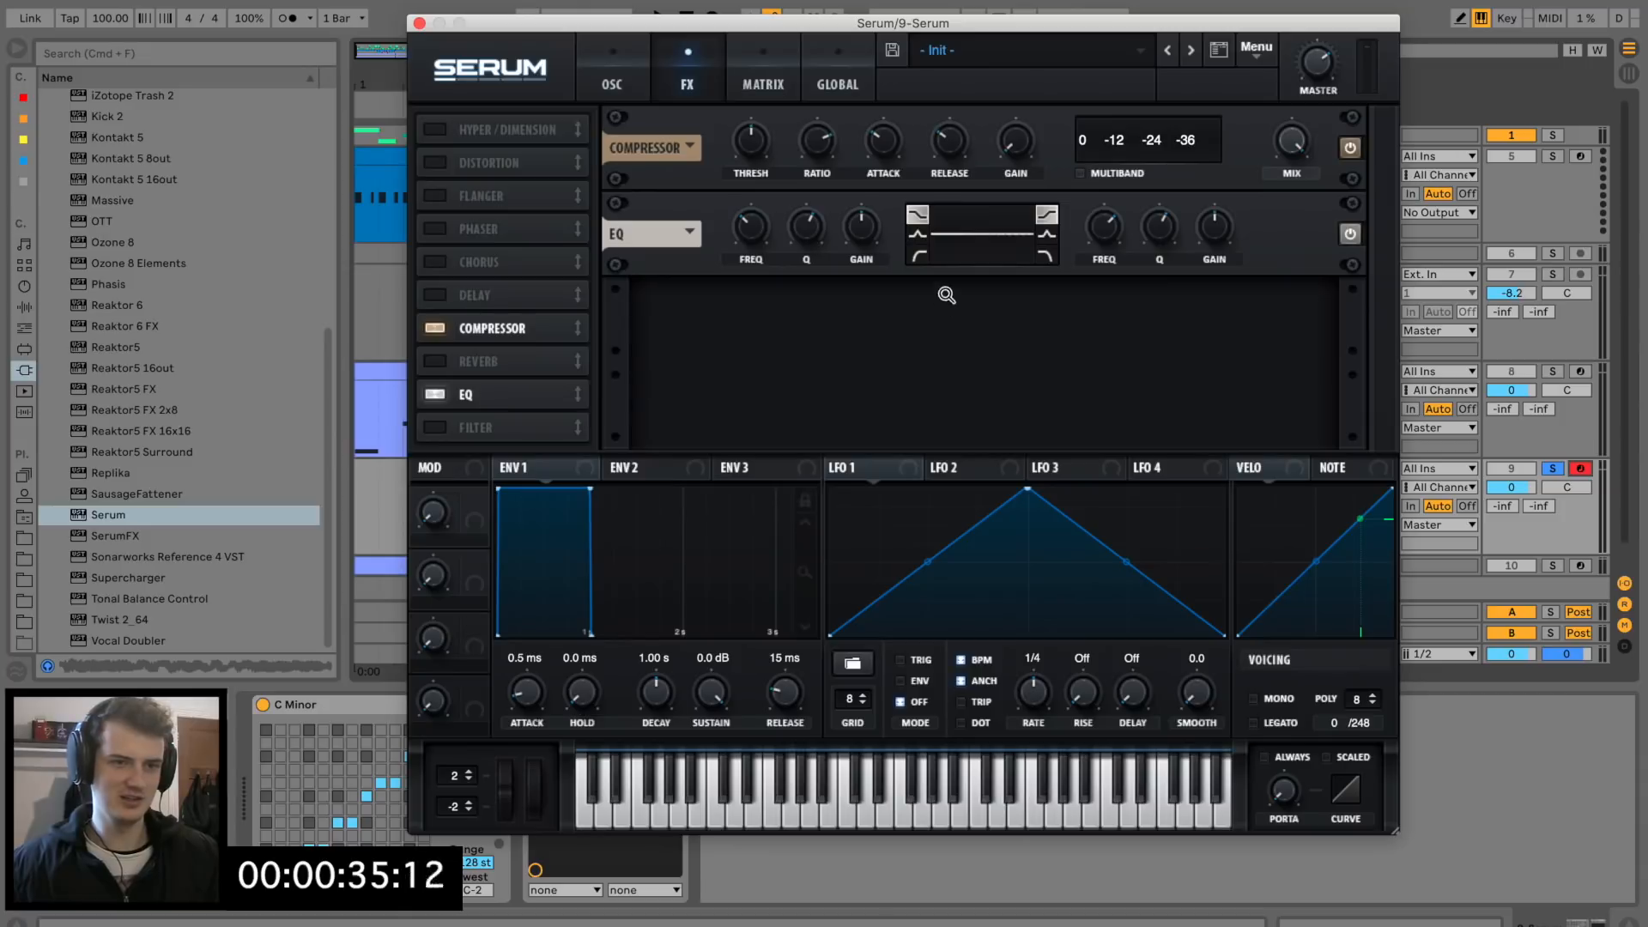
left_click(917, 255)
left_click_drag(752, 212, 752, 239)
left_click(1080, 173)
left_click(420, 23)
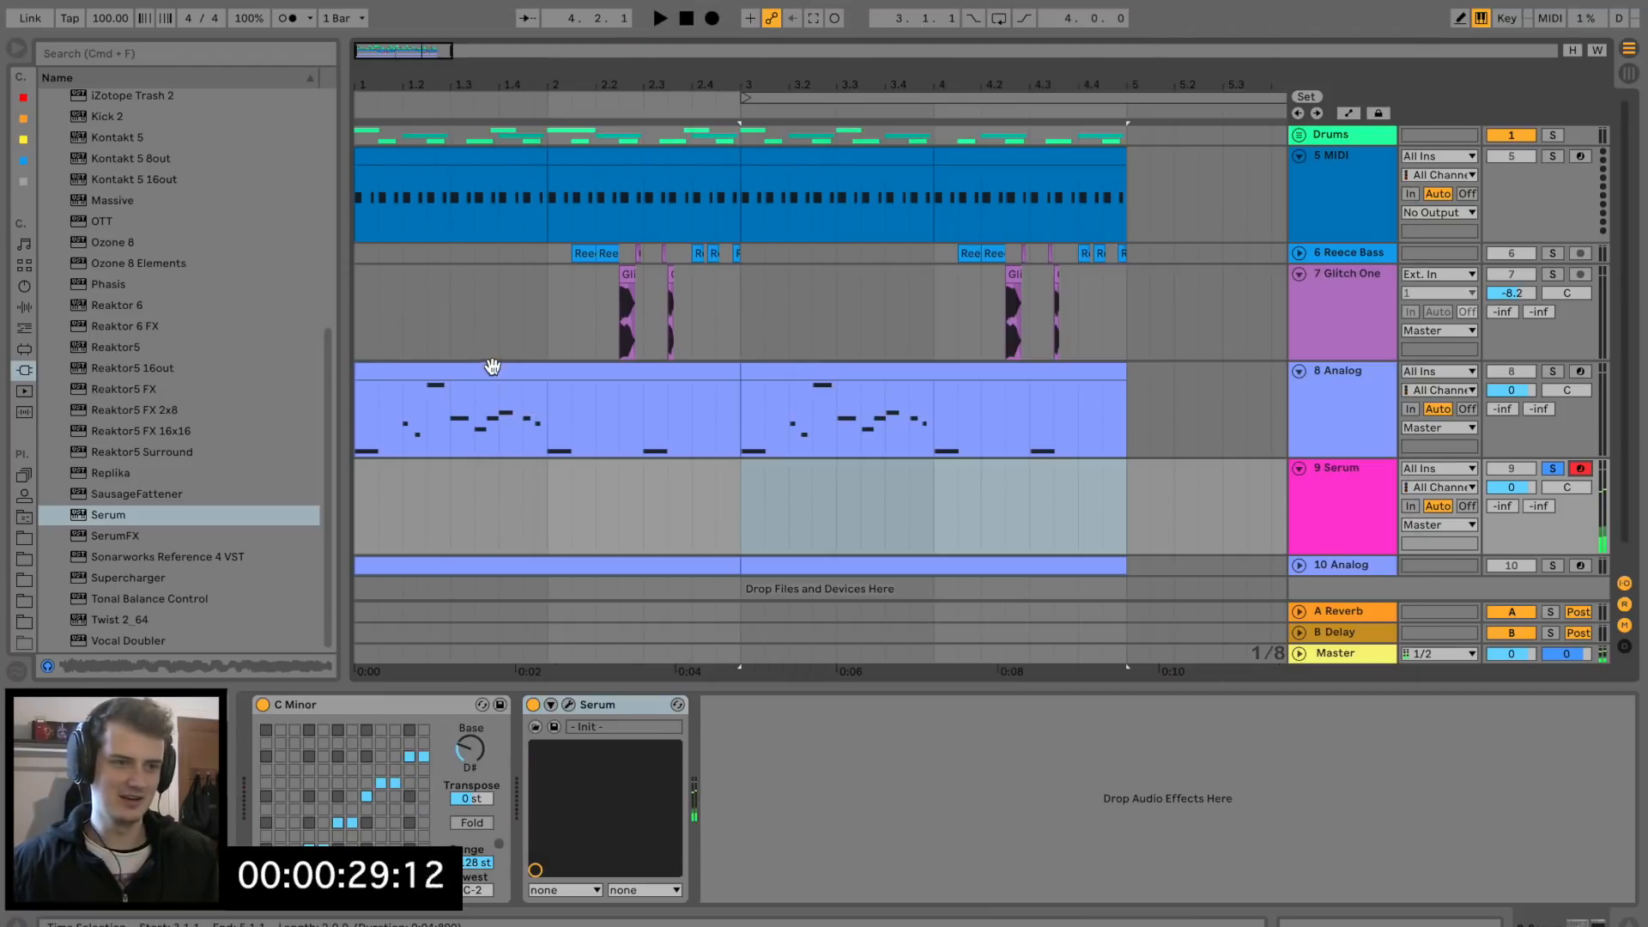
Copy the first Analog track's four bars of clips, its Bass - Punch and both sidechain Compressors onto the Serum track.
left_click(911, 383)
left_click_drag(920, 374, 909, 470)
left_click(1340, 478)
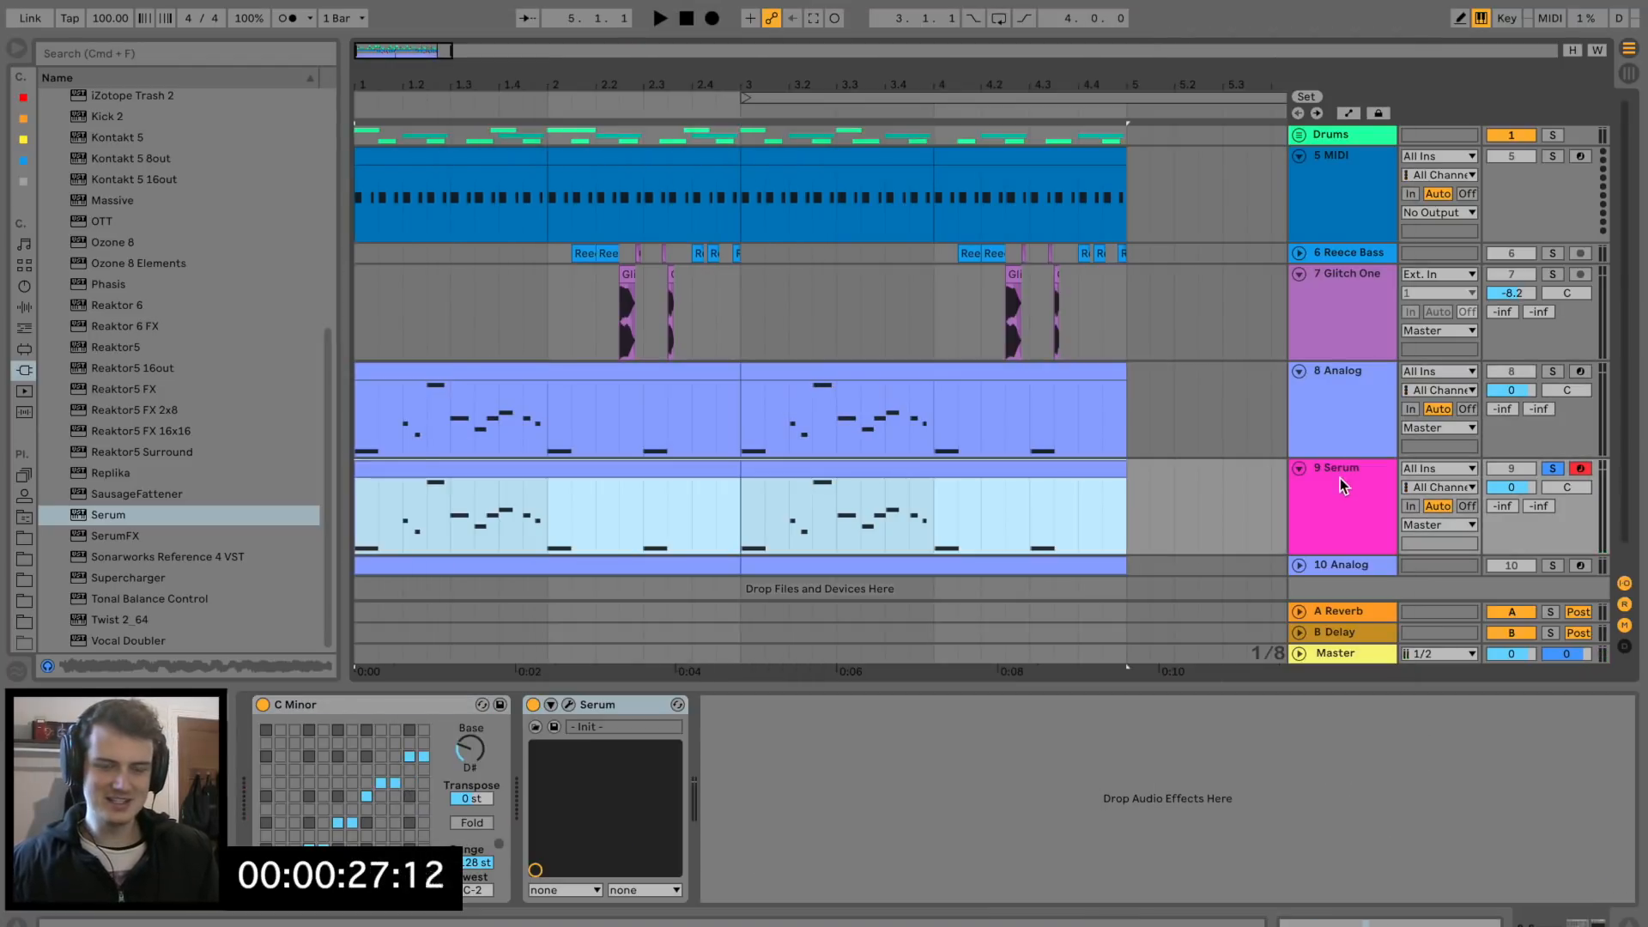
left_click(1354, 386)
scroll(1210, 769, "down", 5)
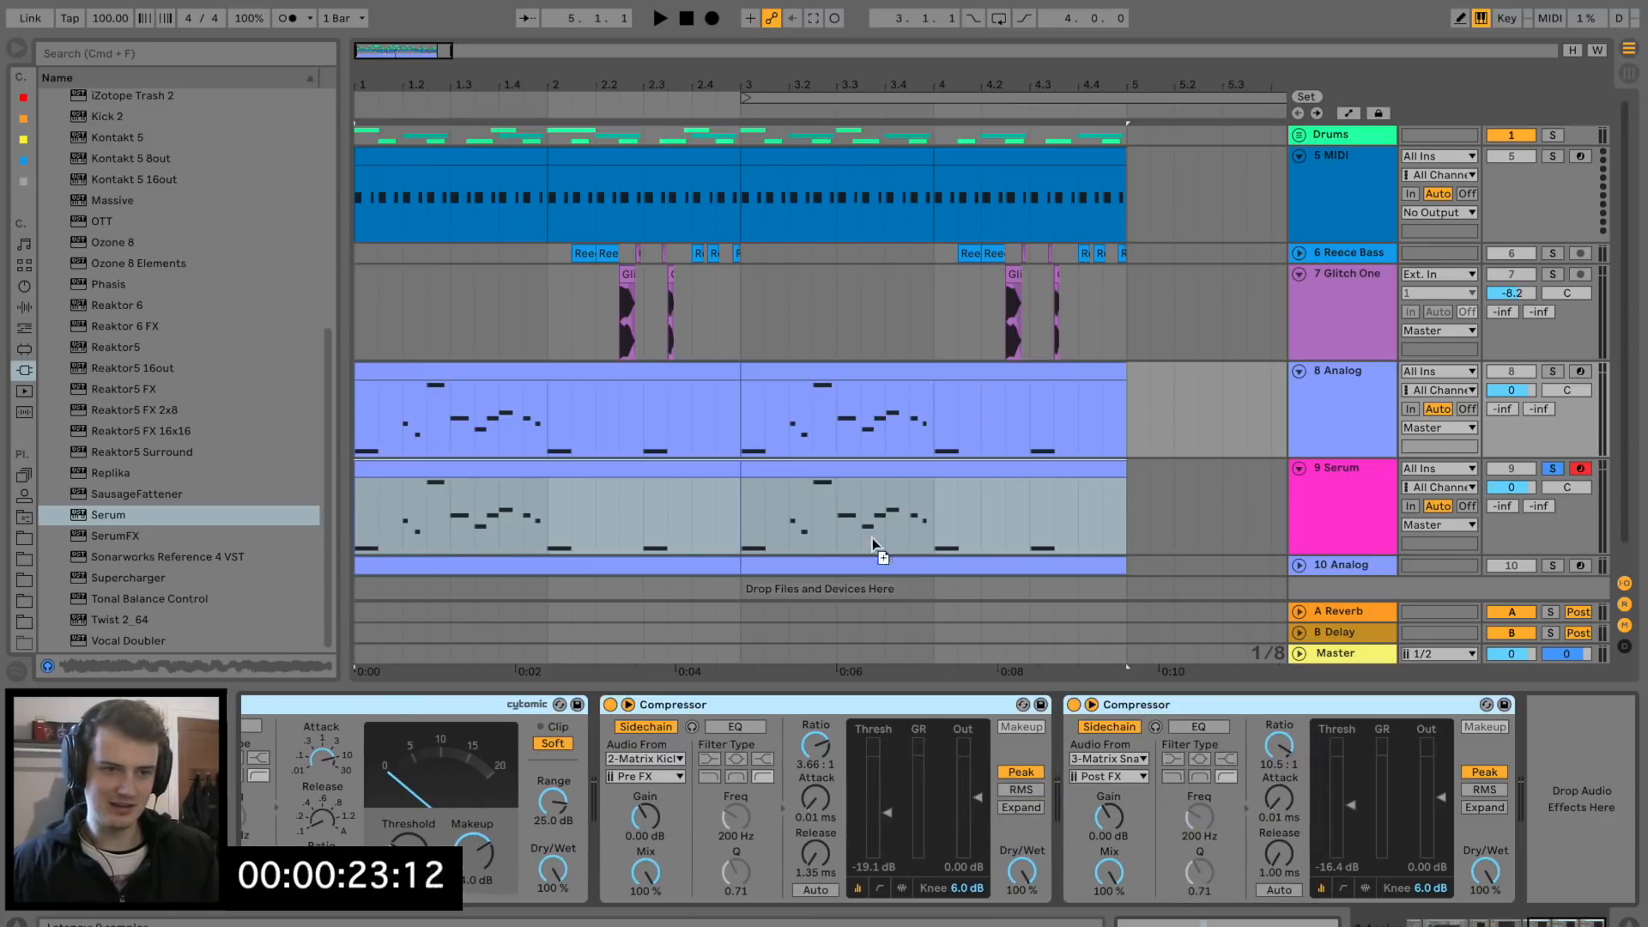
left_click(884, 515)
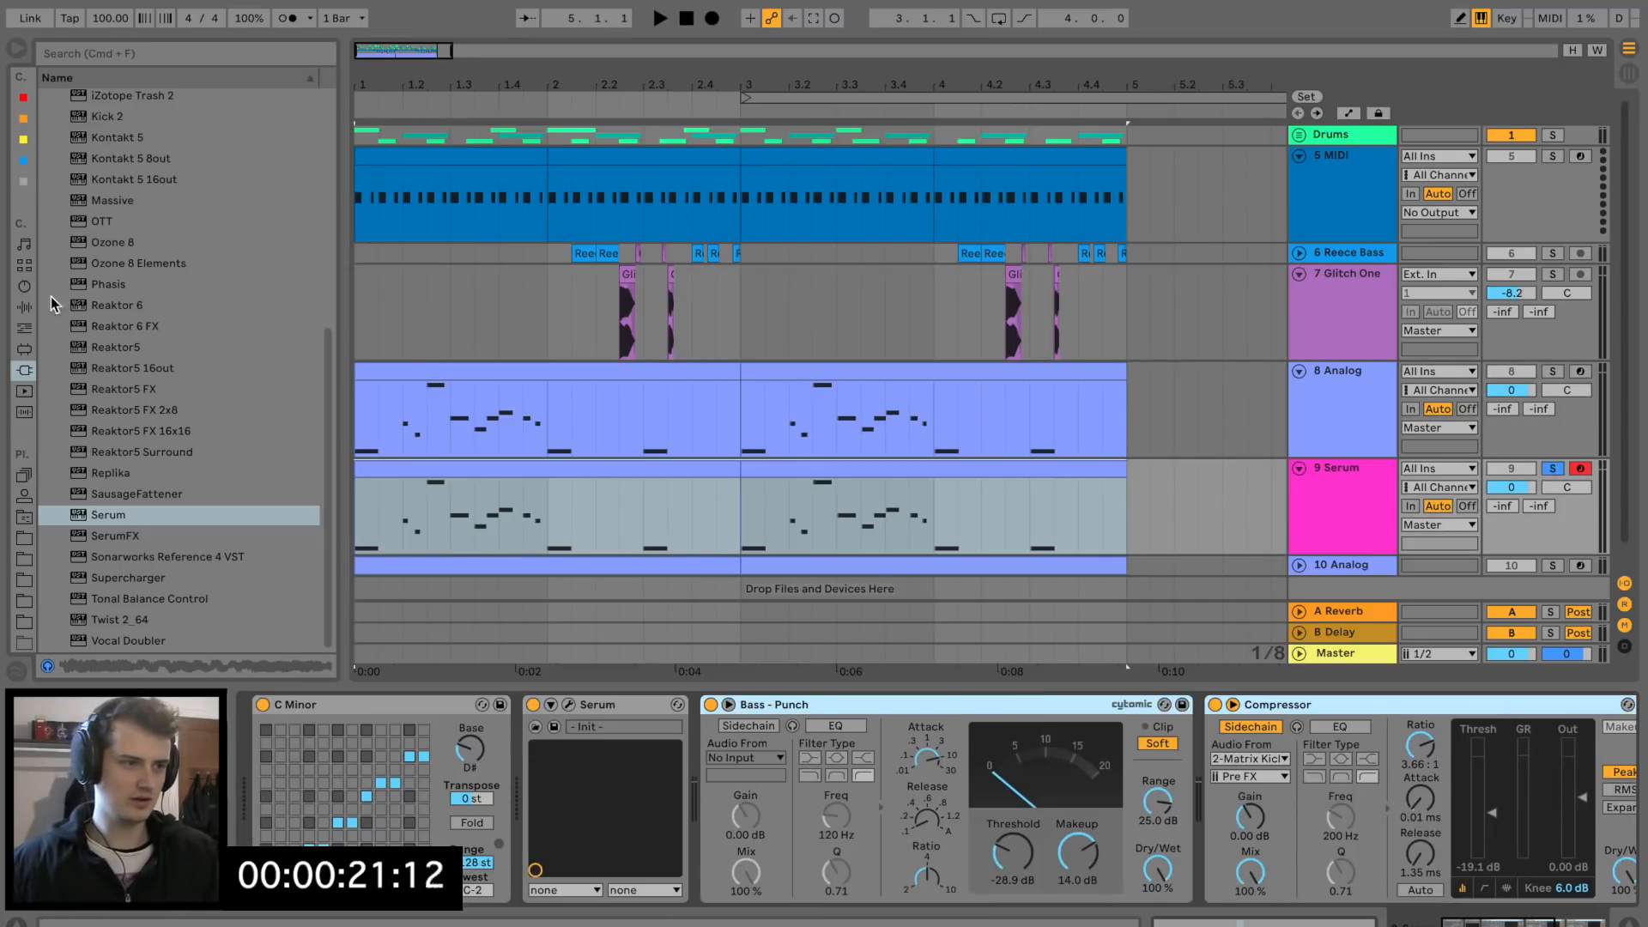
Add a Chord effect before the C Minor scale with Shift 1 at +7 st and Shift 2 at +12 st, and audition it.
left_click(24, 307)
left_click(24, 328)
left_click_drag(88, 128, 307, 754)
left_click(302, 762)
type("7")
key("Return")
left_click(334, 762)
type("12")
key("Return")
key("space")
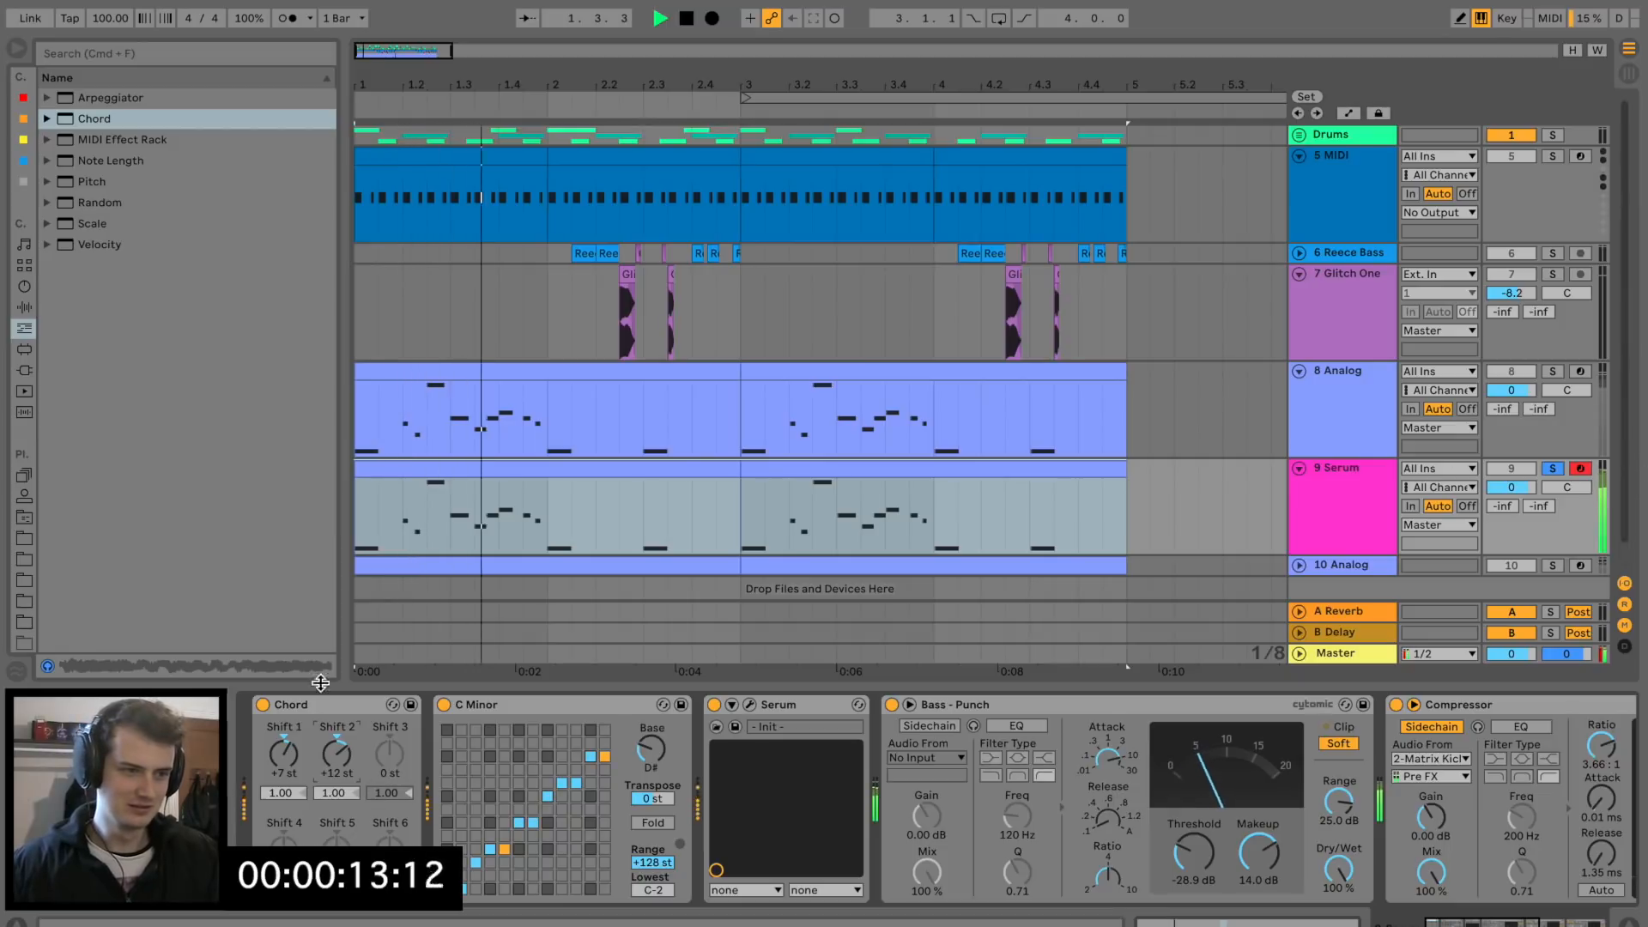
key("space")
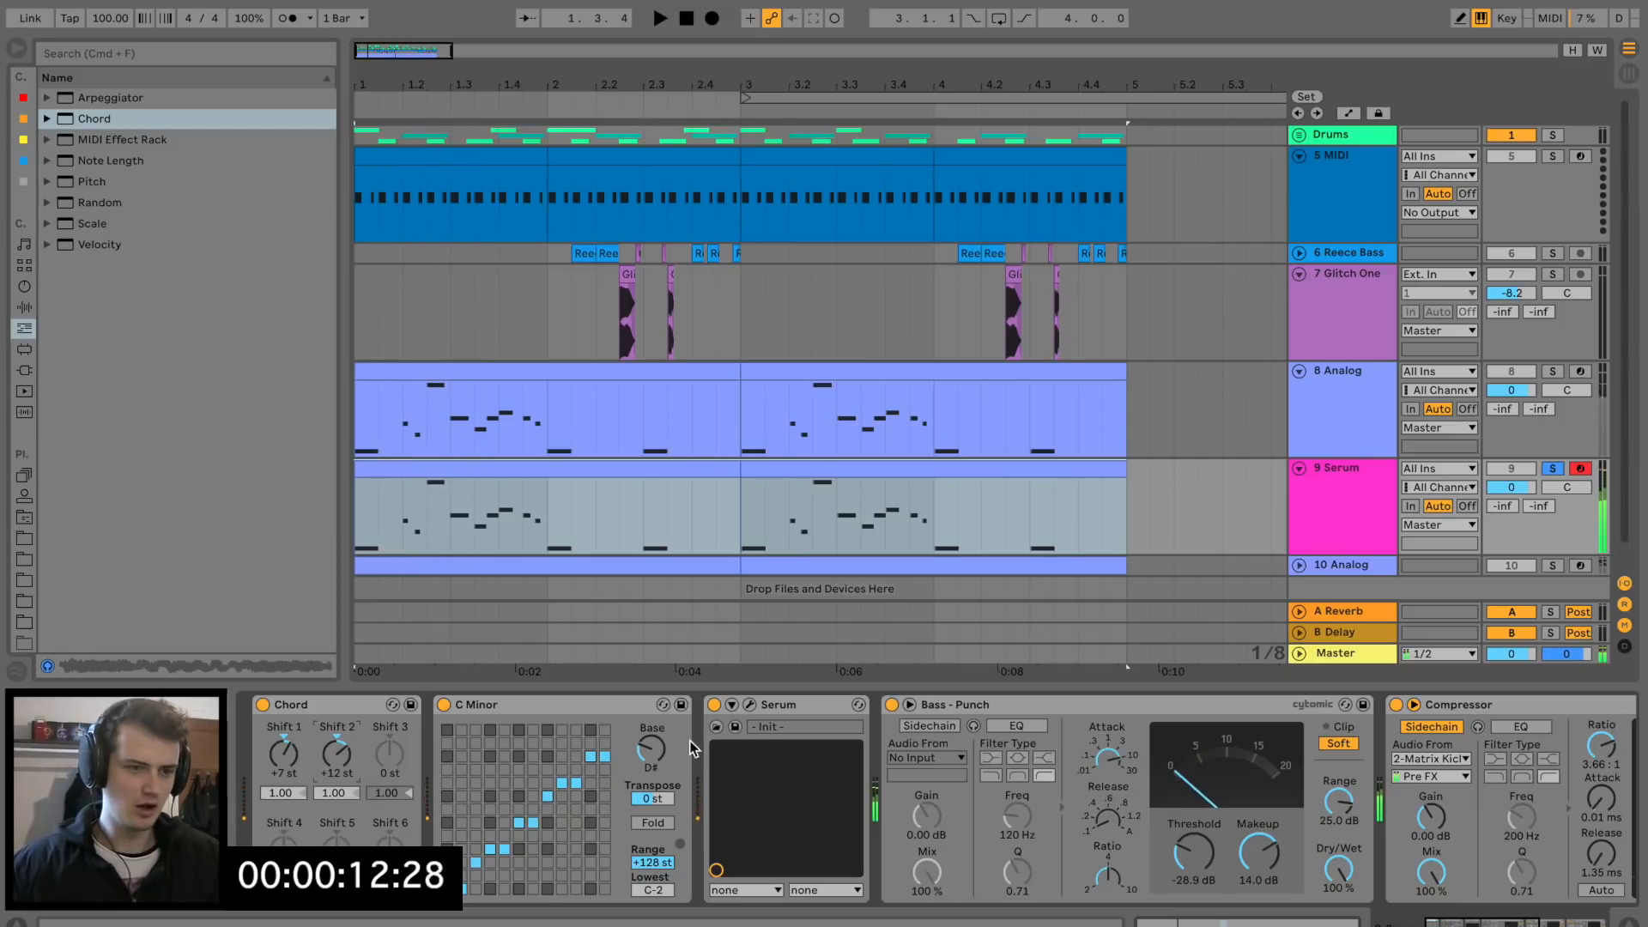
Raise Serum's Osc A to +2 octaves and Osc B to +4 octaves.
left_click(749, 704)
left_click_drag(631, 144, 634, 121)
left_click_drag(921, 178, 949, 98)
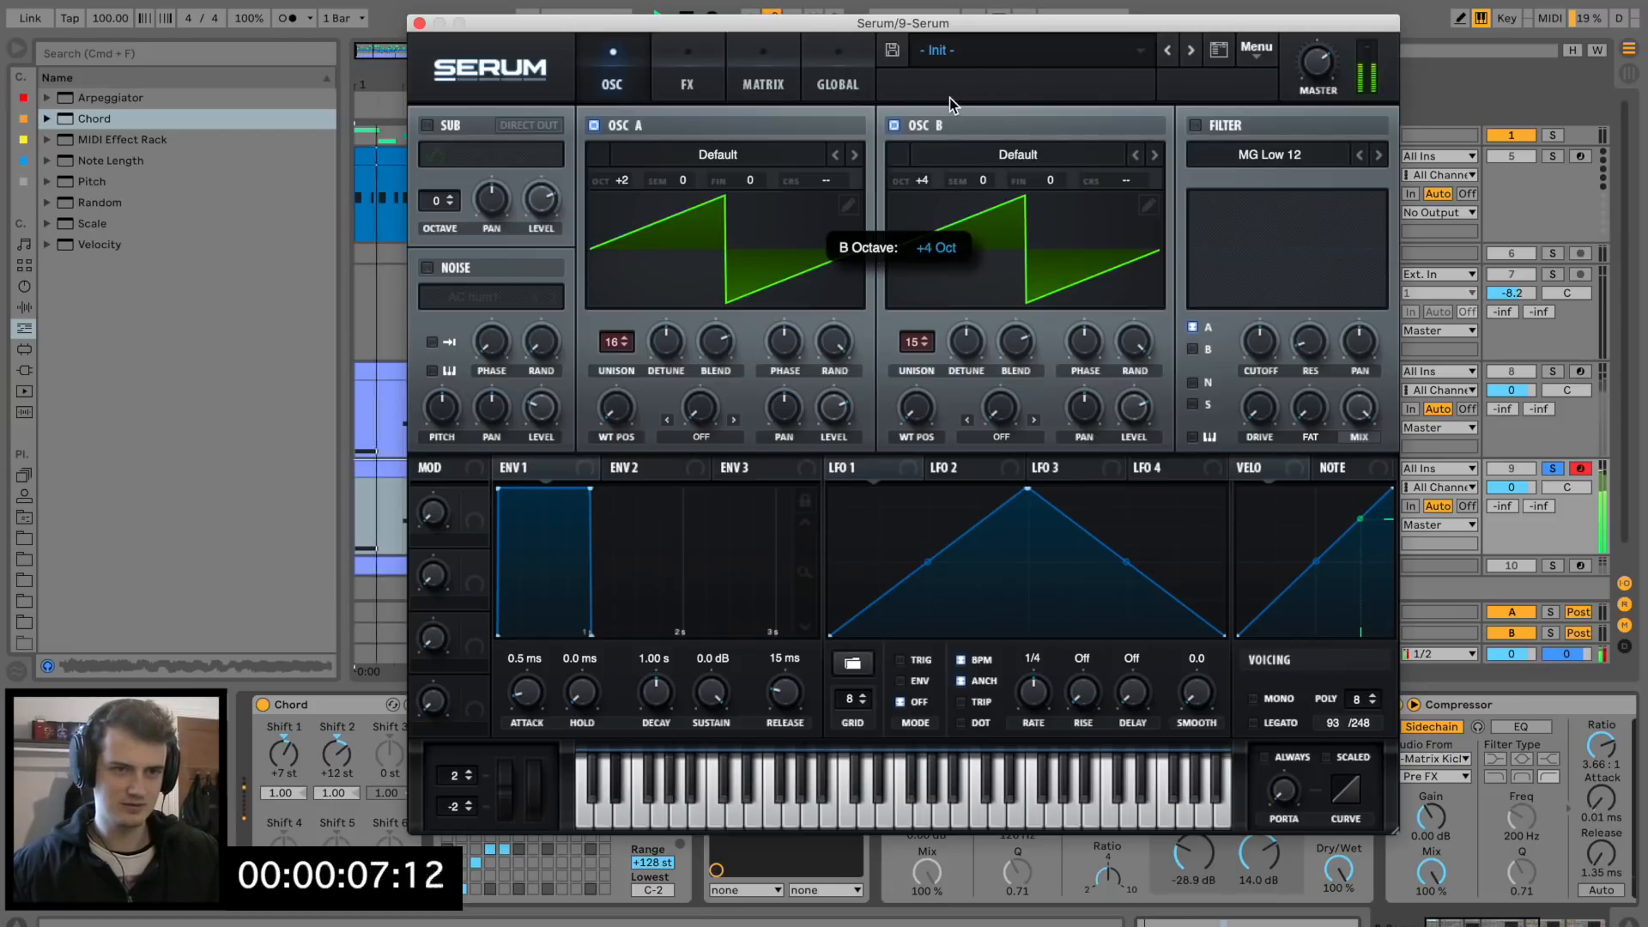
left_click_drag(925, 175, 923, 192)
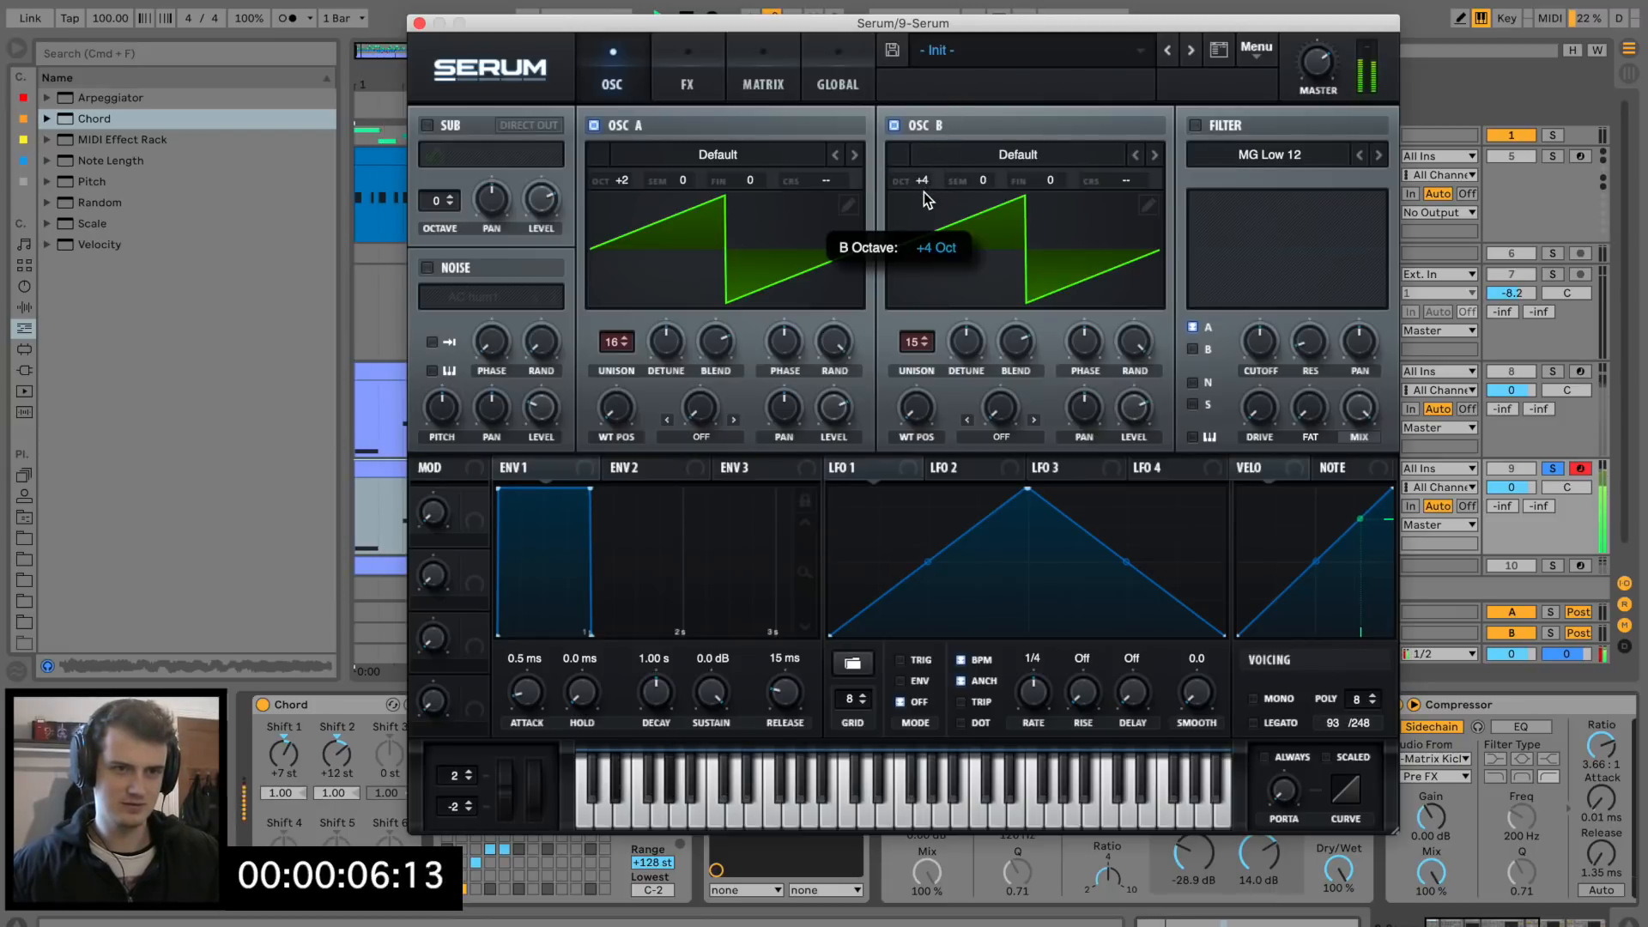
Unsolo the Serum track, set its volume to -10.2 dB and close the Serum window.
left_click(1552, 469)
left_click_drag(1513, 487, 1513, 515)
left_click(420, 23)
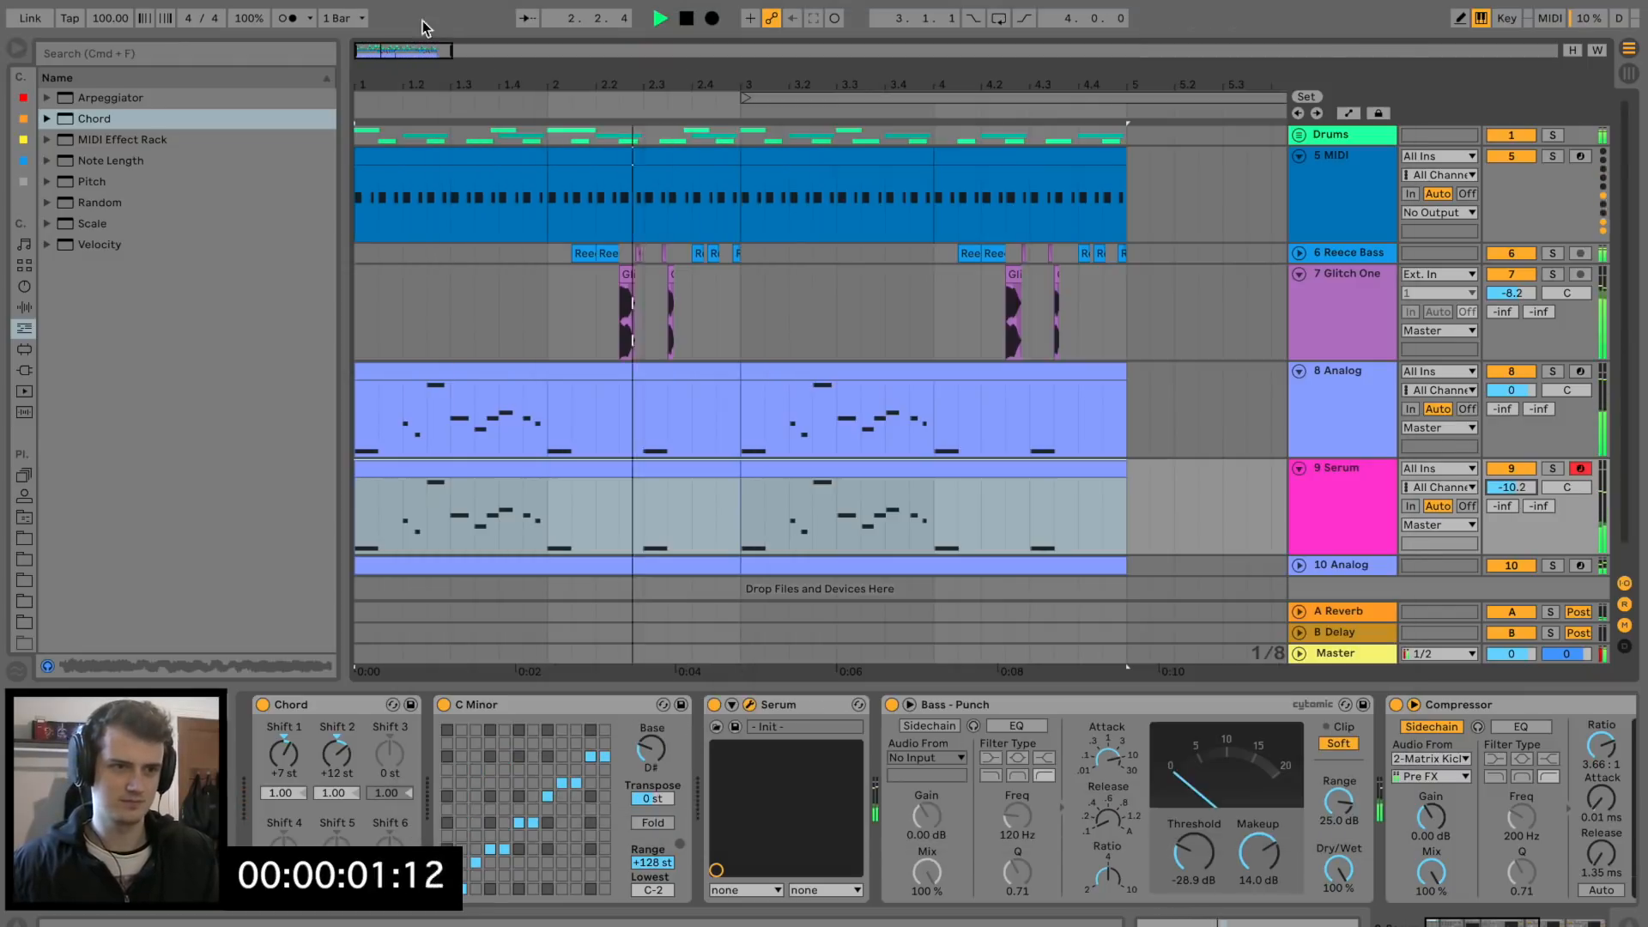
Play back the full beat from bar 1 with the Serum layer included.
left_click(361, 306)
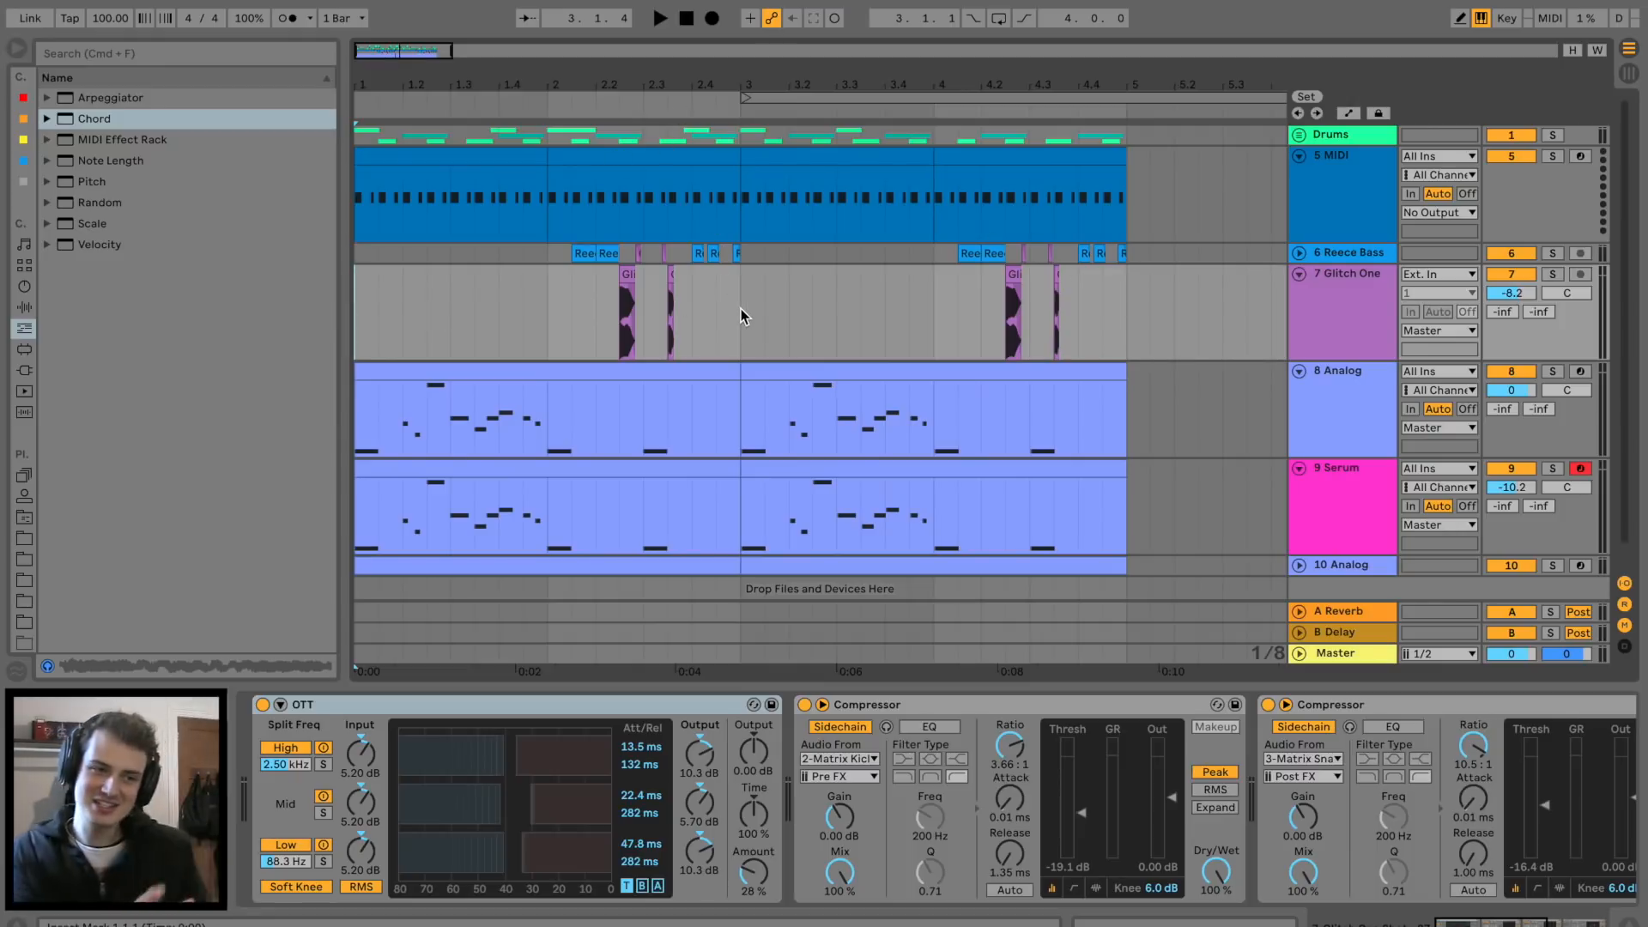
key("space")
key("Delete")
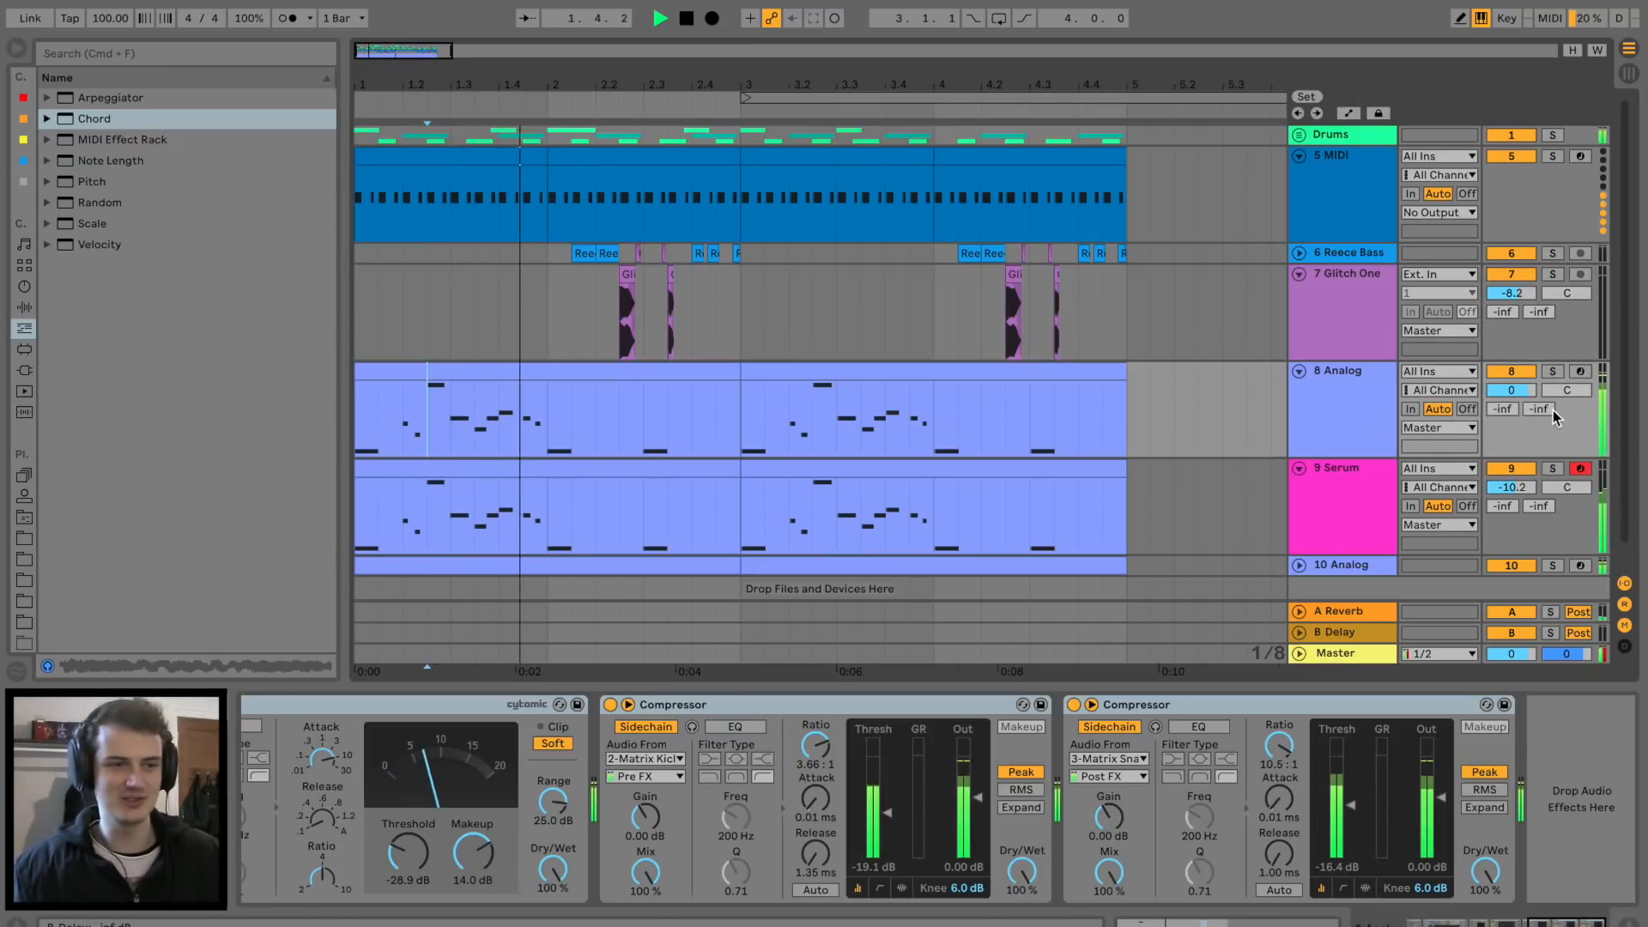
left_click(438, 371)
key("space")
Group the two Analog tracks and the Serum track, collapse the group and play it back.
left_click(1354, 566, "shift")
key("super+g")
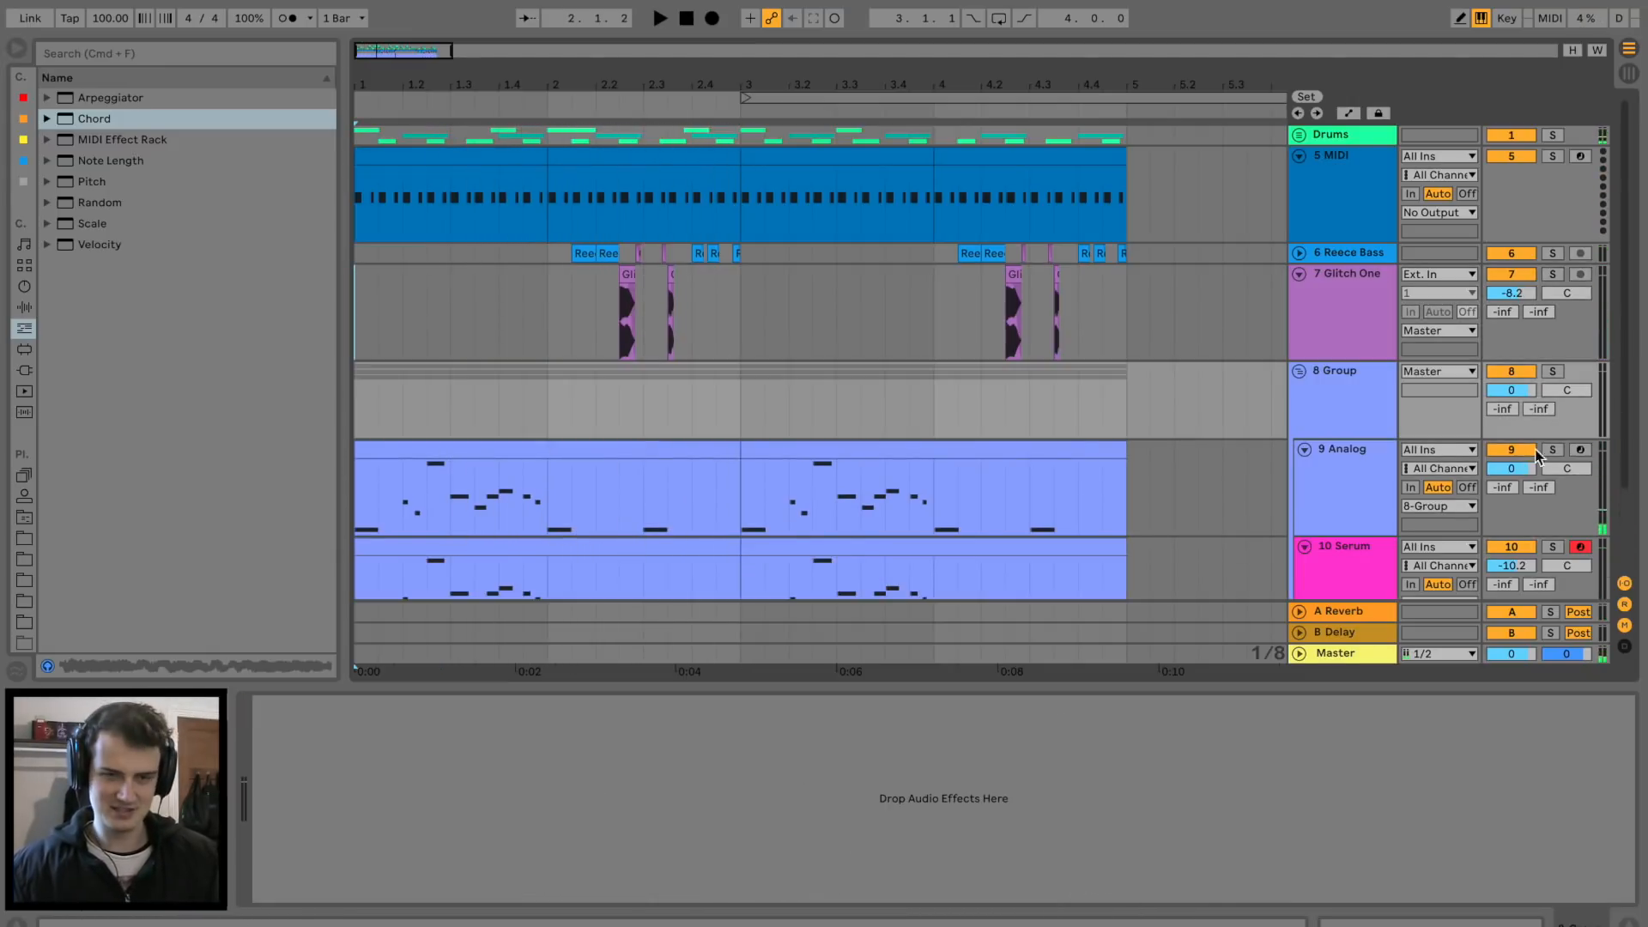
left_click(1558, 371)
key("space")
scroll(1318, 320, "down", 3)
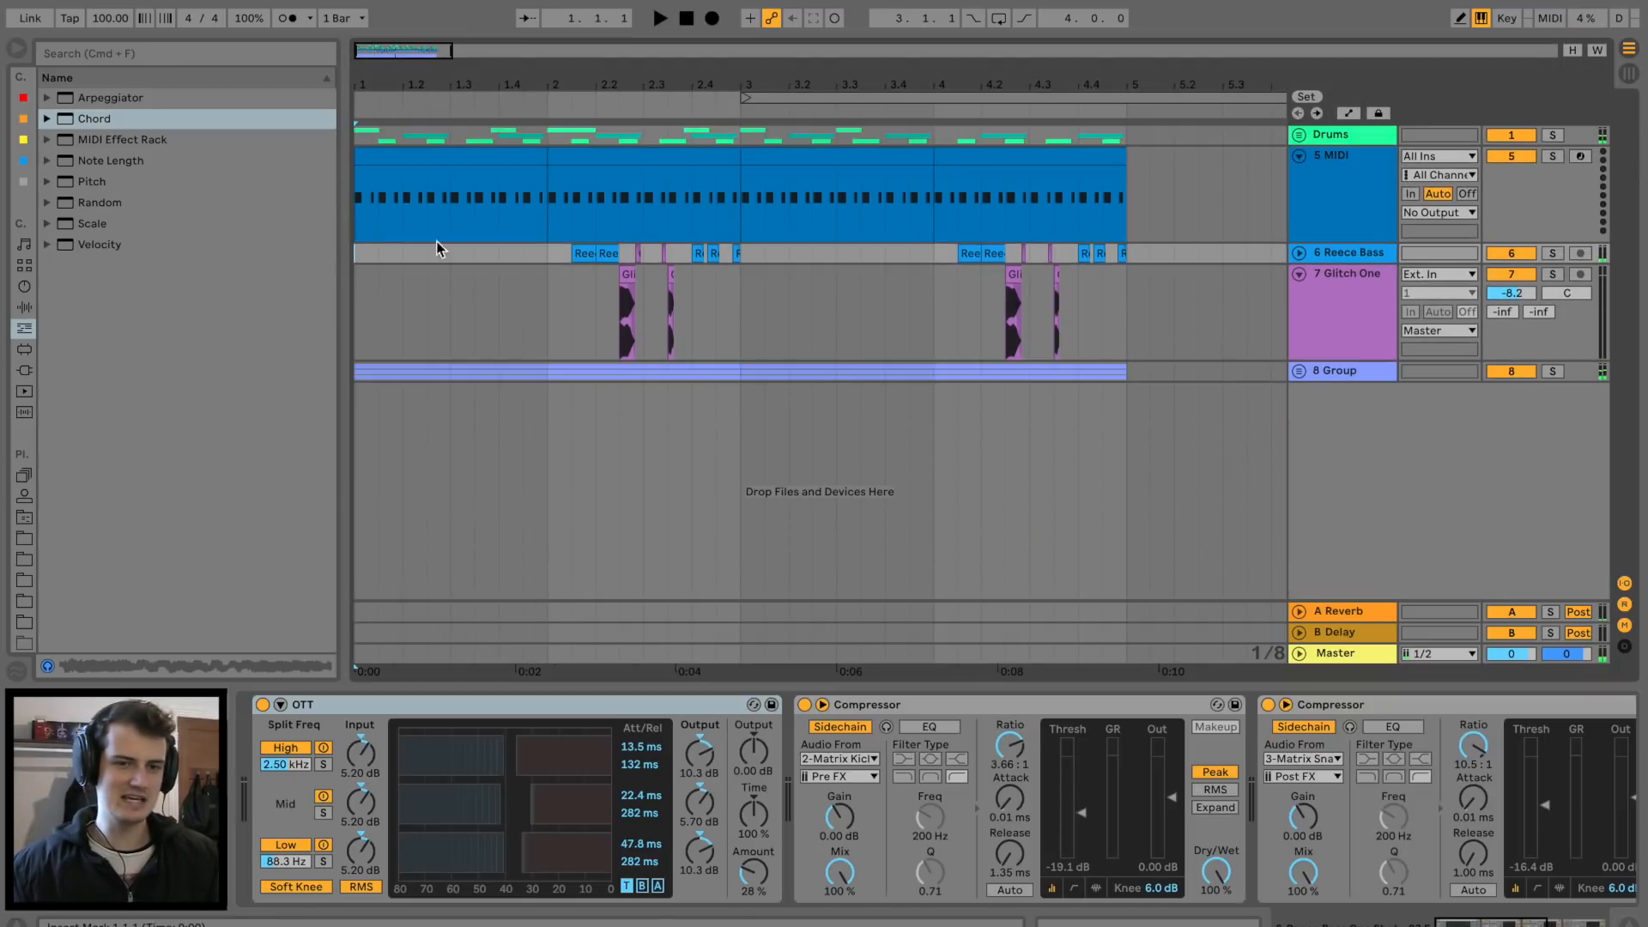
key("space")
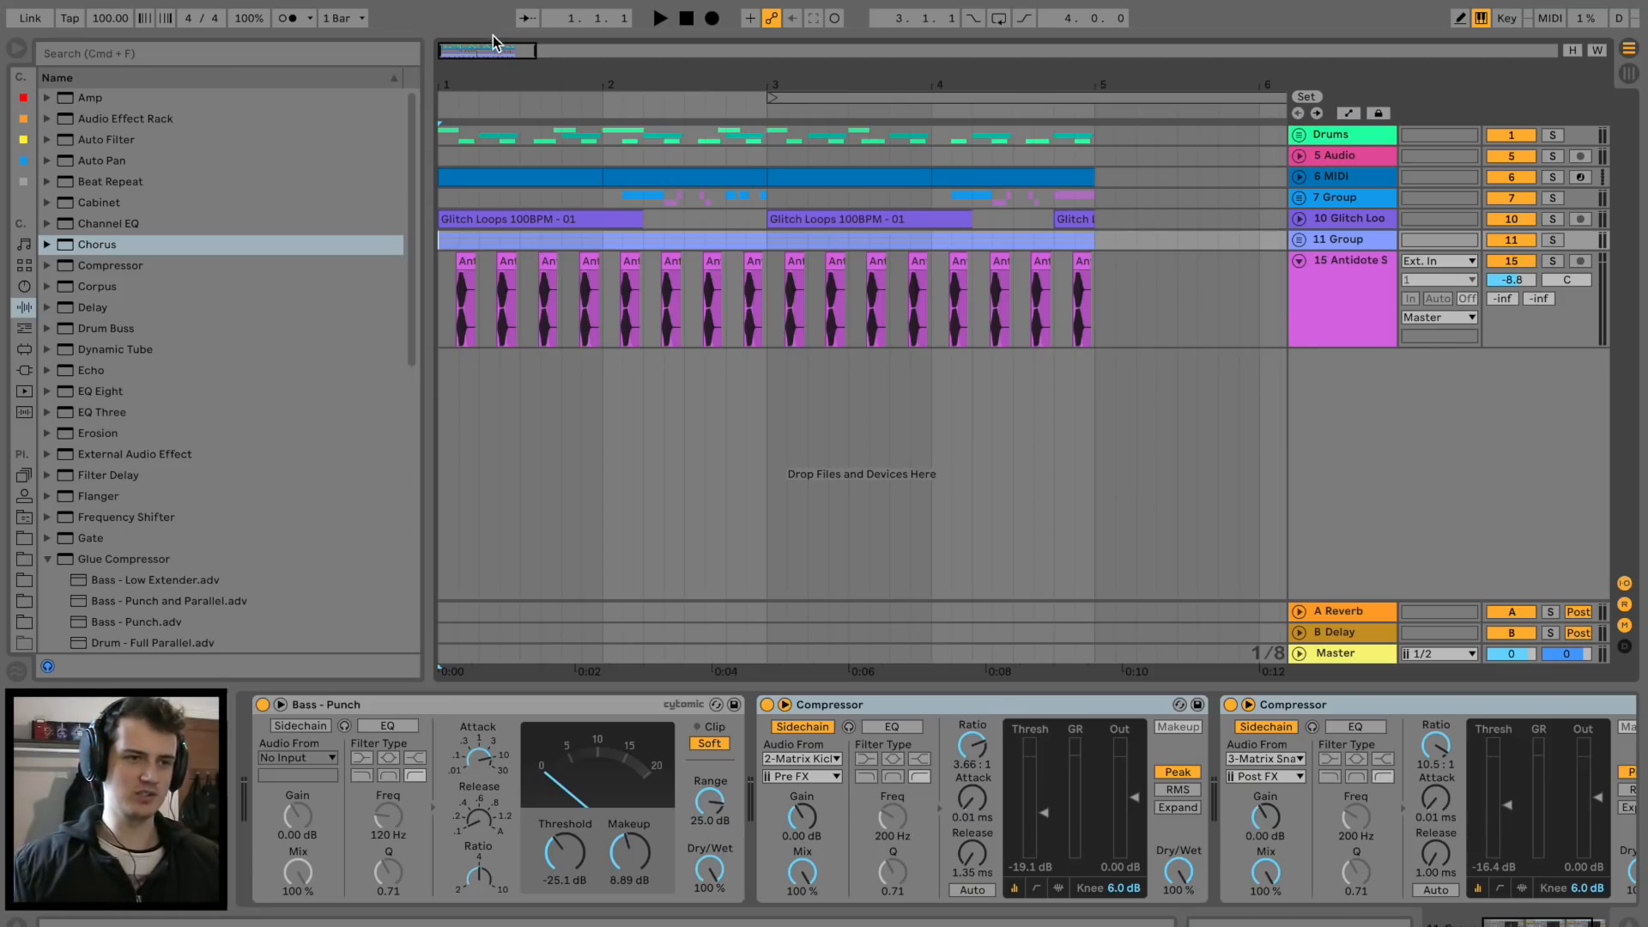
Review the Drums group's Compressor, EQ Eight, Bass - Punch and Bonzo on the Dials devices and play the drums soloed.
left_click_drag(464, 65, 464, 99)
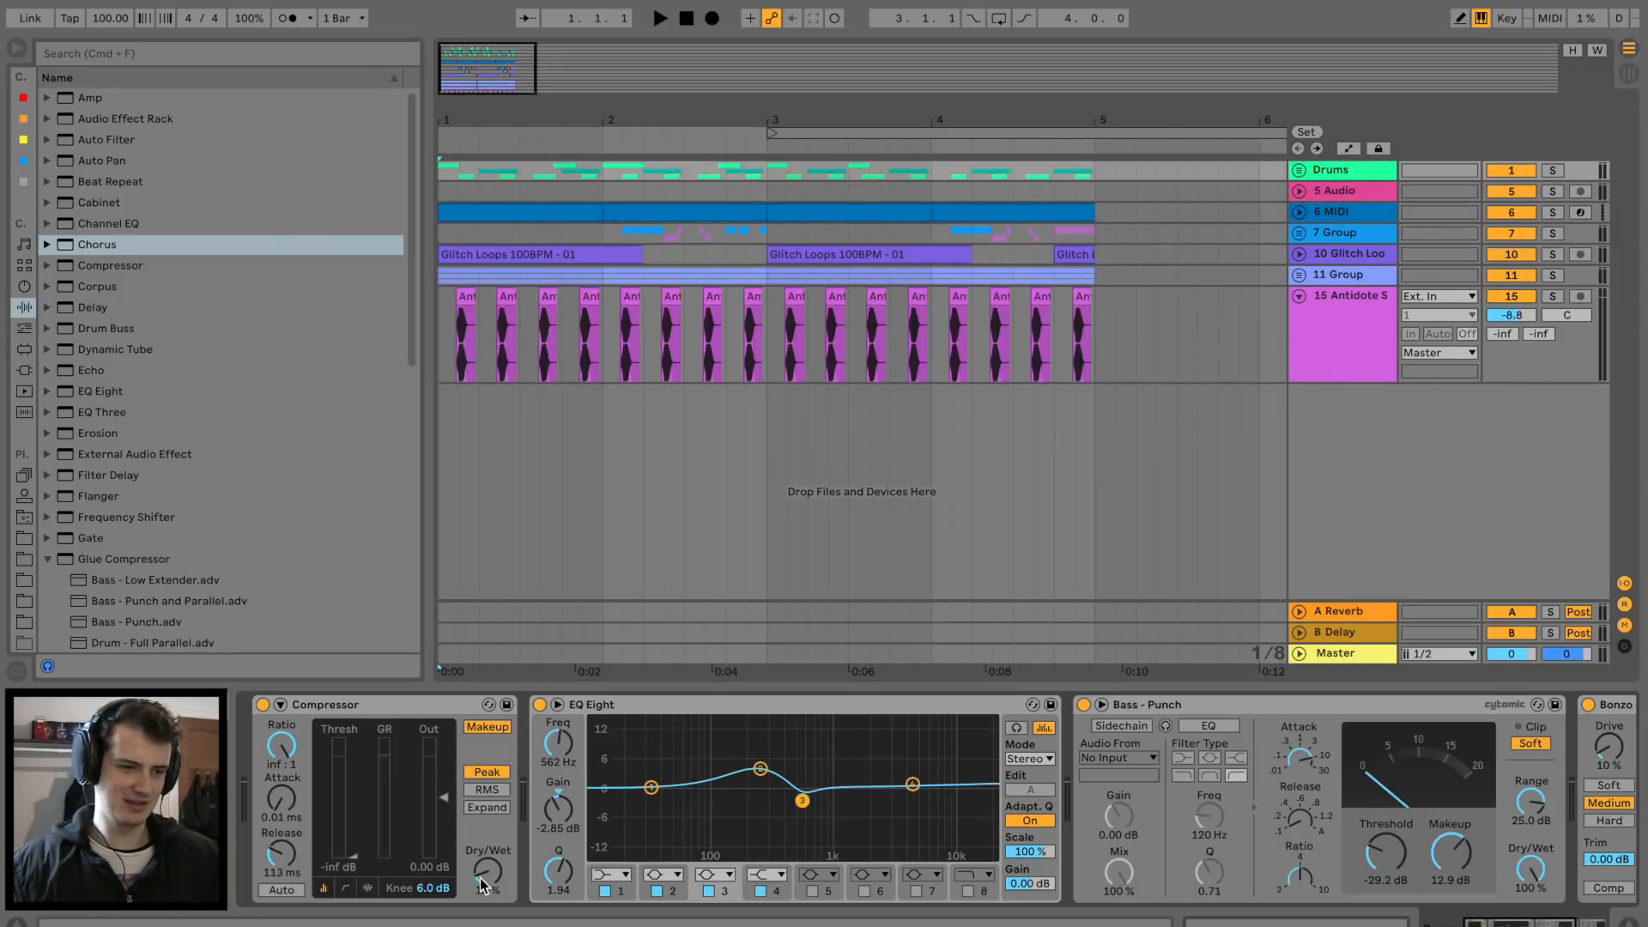
scroll(484, 880, "right", 1)
scroll(480, 883, "right", 8)
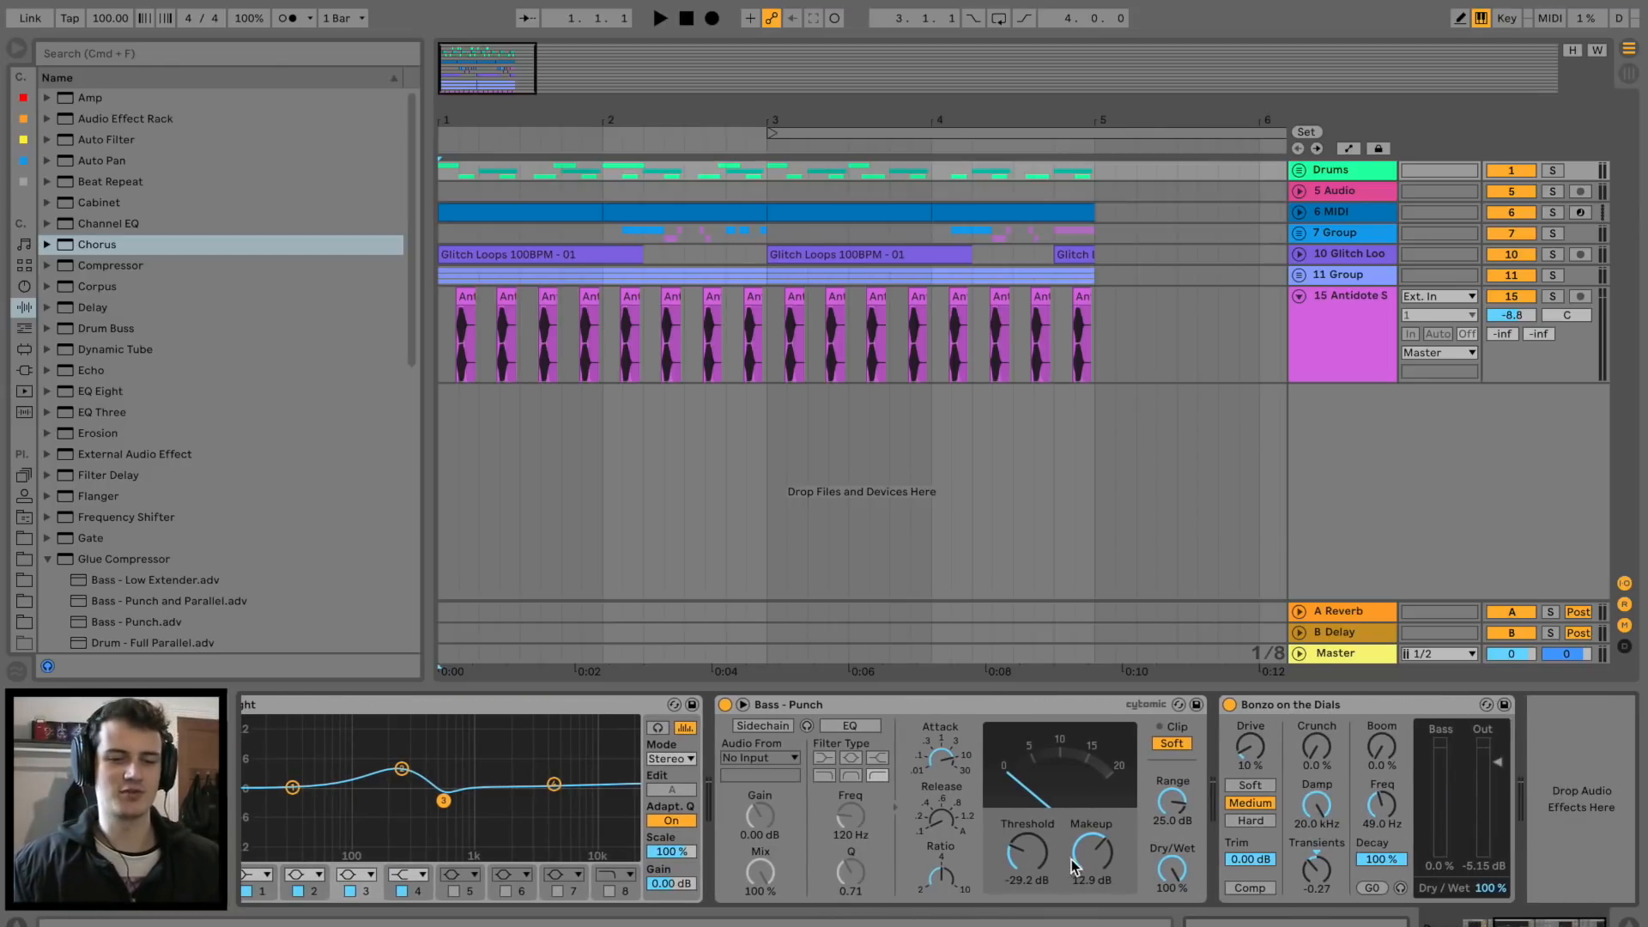
left_click(1550, 170)
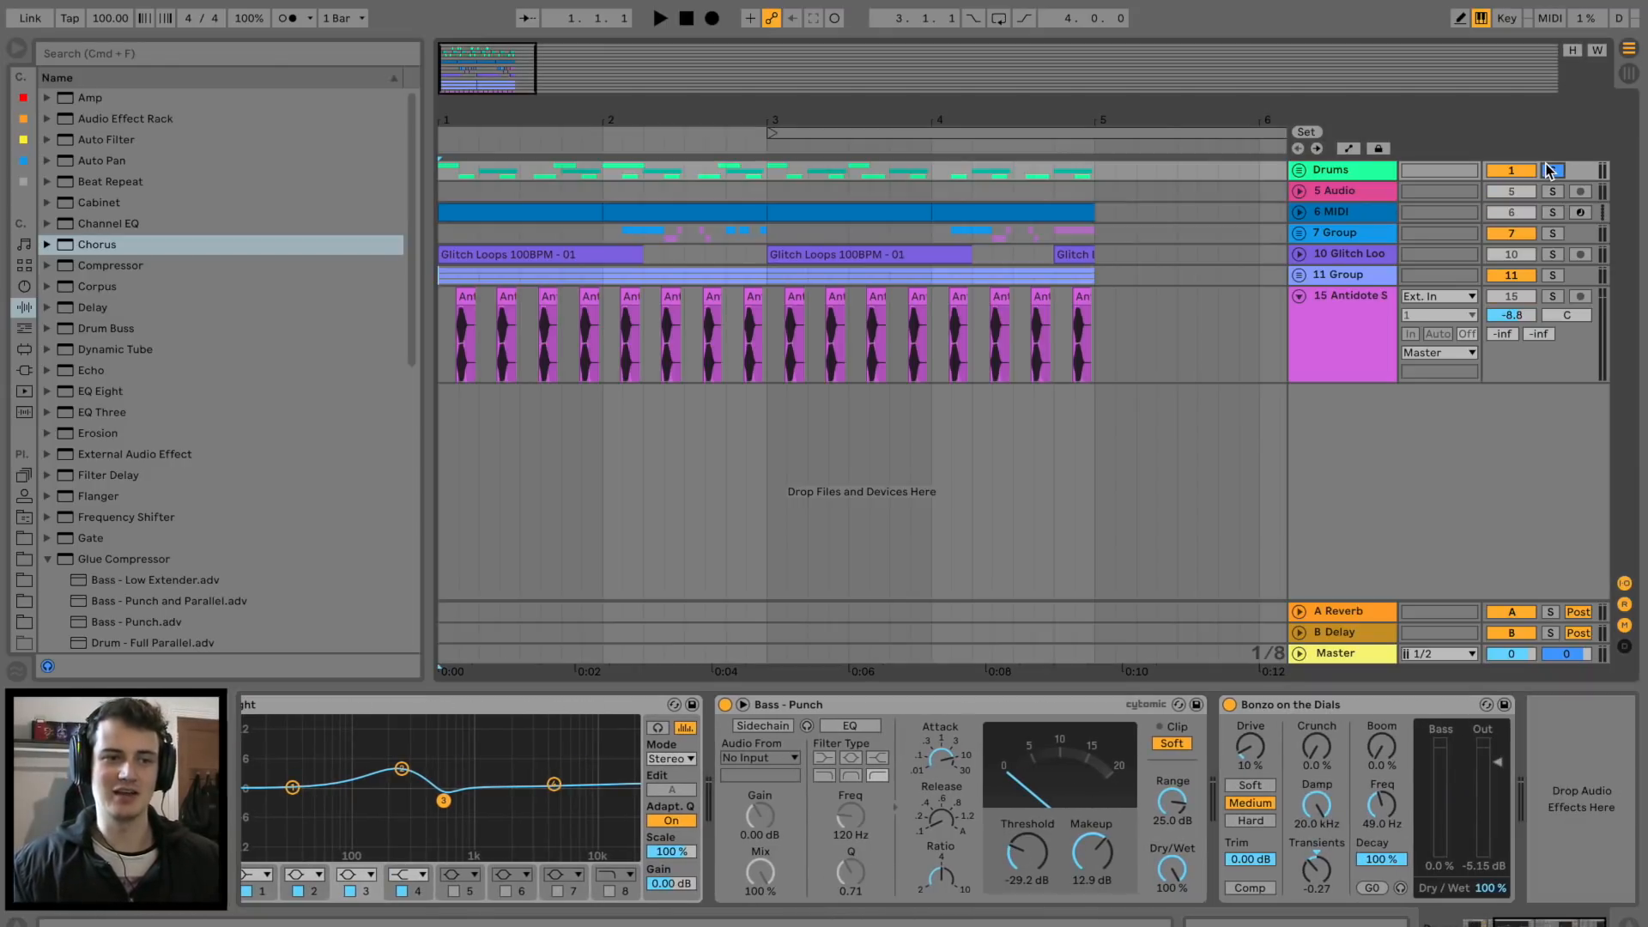
key("space")
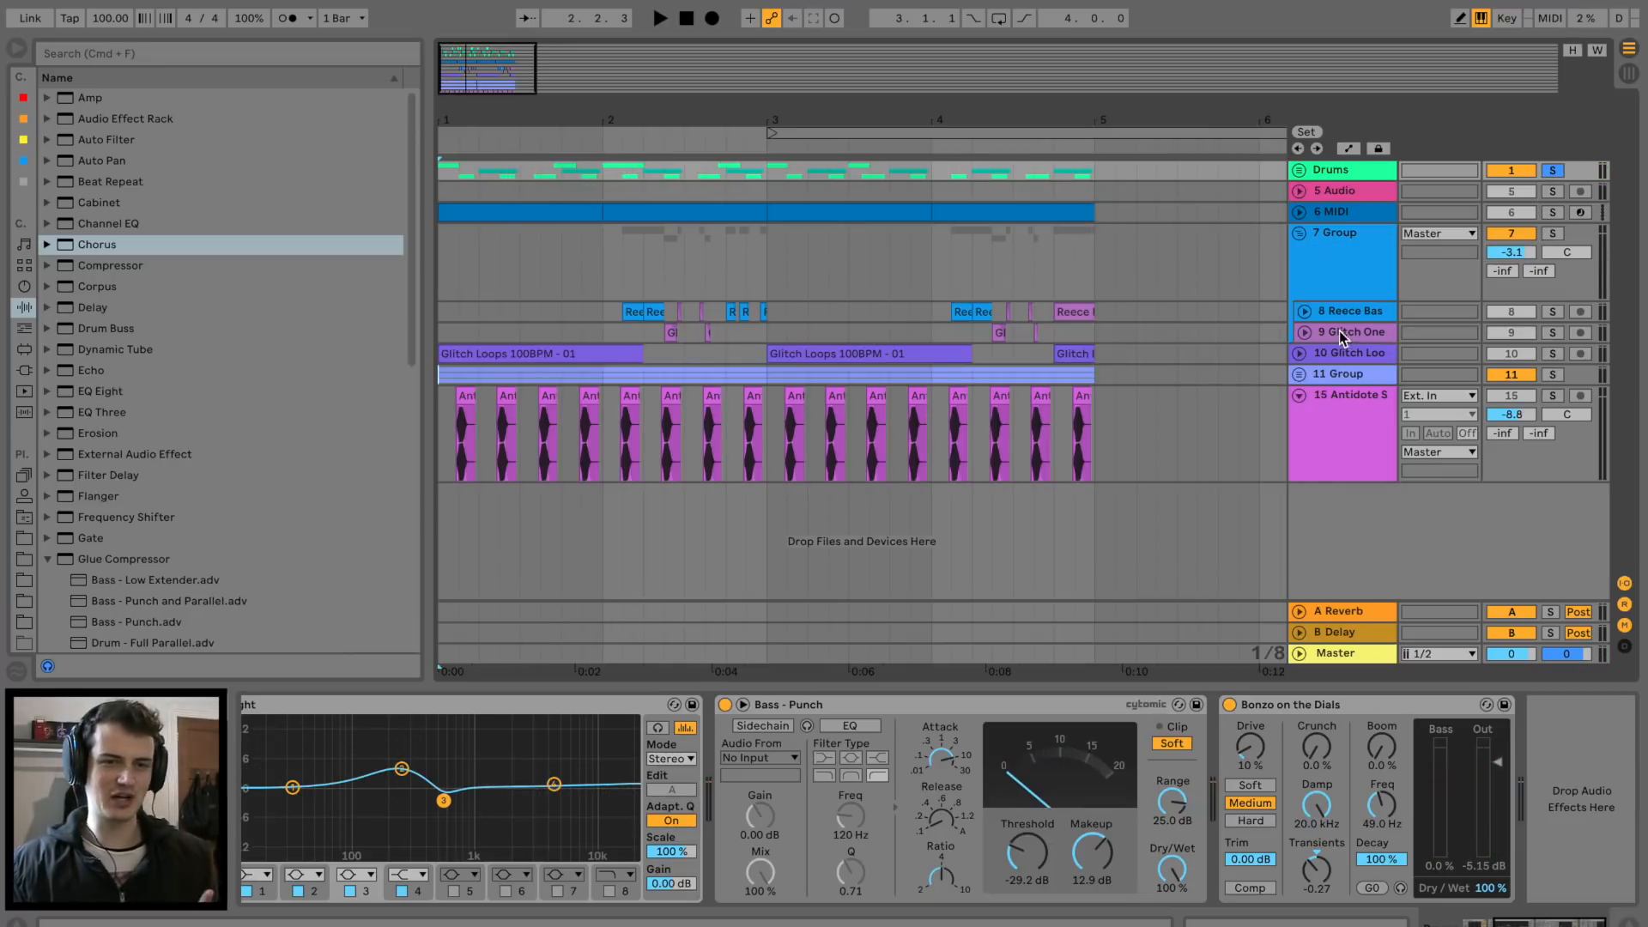
Review the Reece Bass track's effect chain, collapse its group and play that group soloed.
left_click(1362, 317)
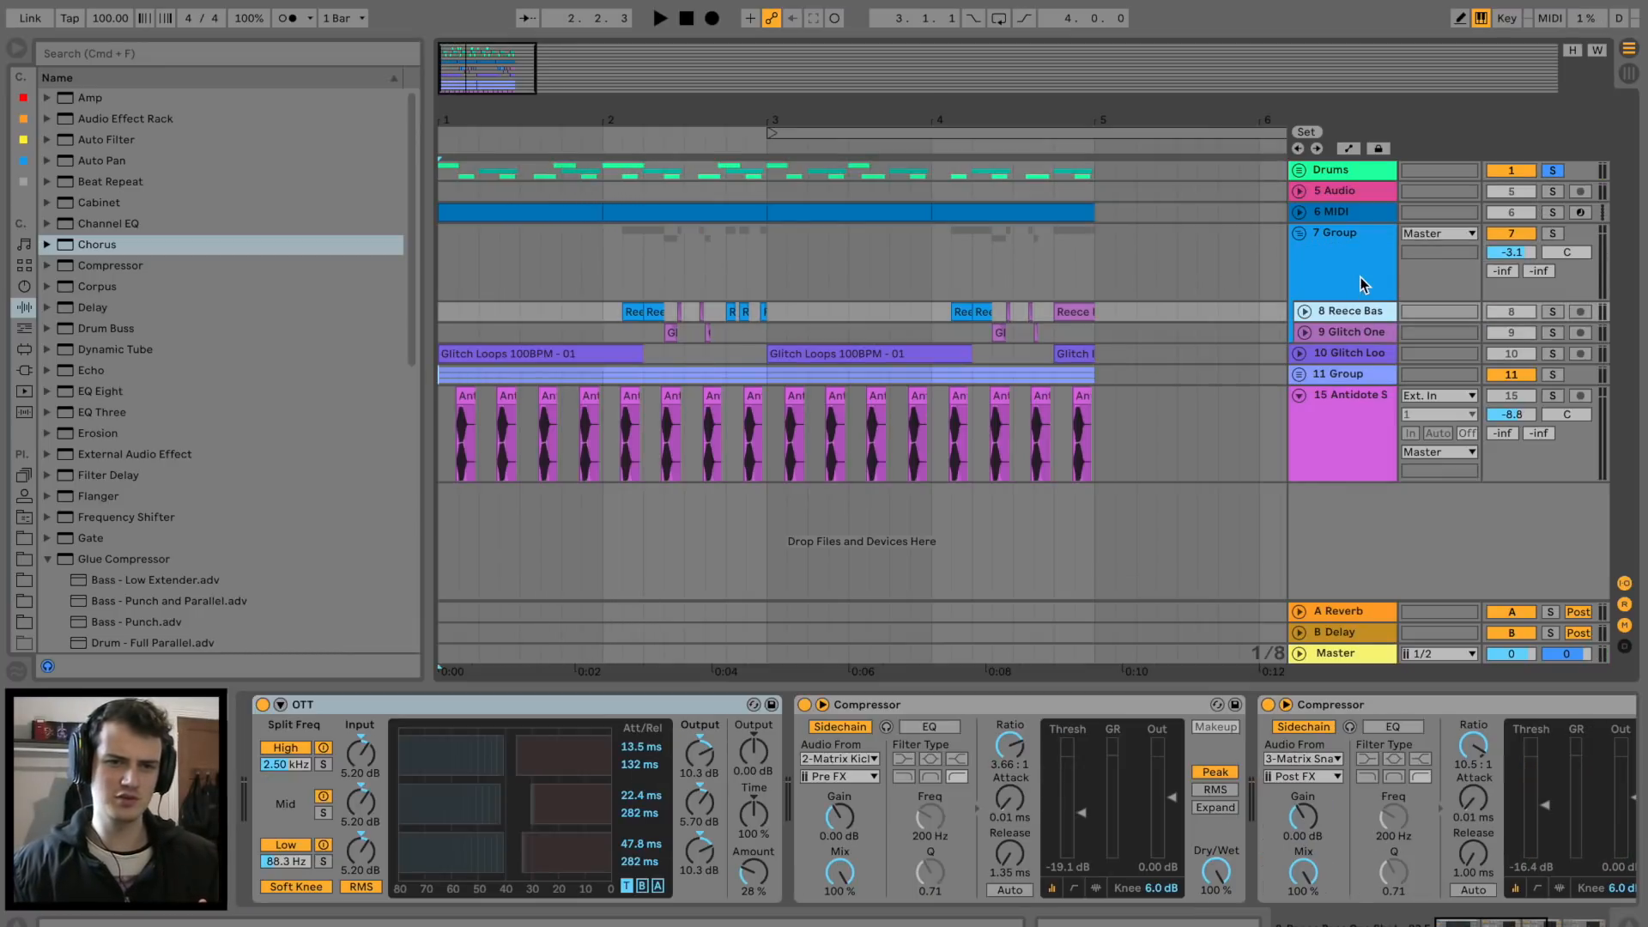
left_click(1361, 284)
left_click(1357, 318)
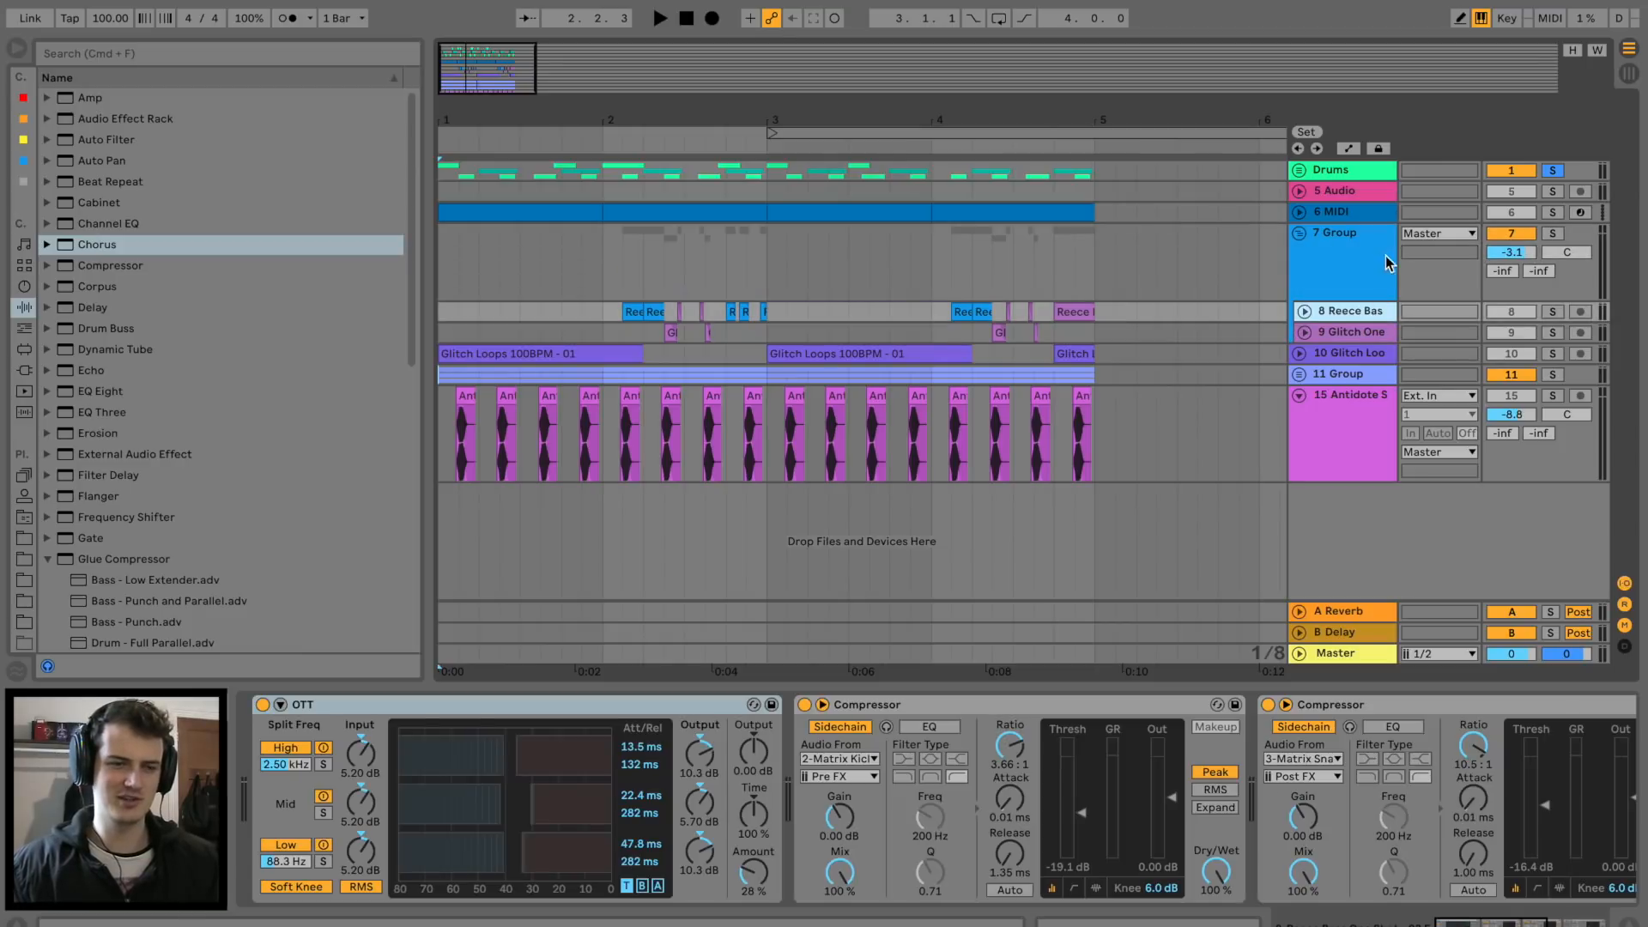
left_click(1300, 235)
key("space")
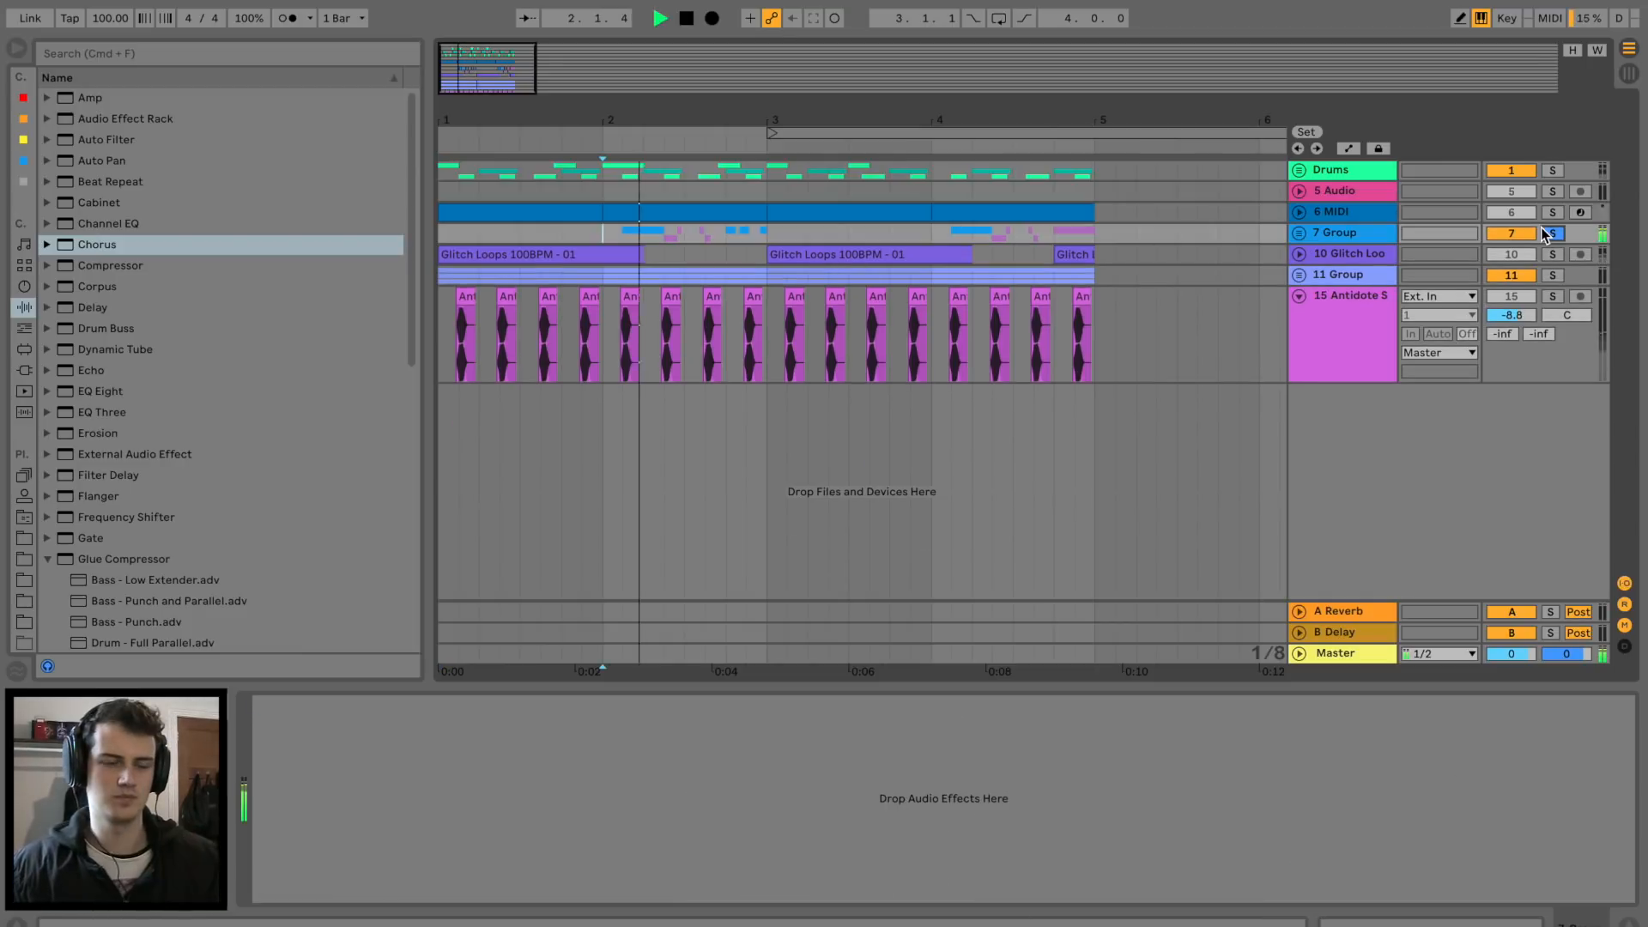
left_click(1550, 233)
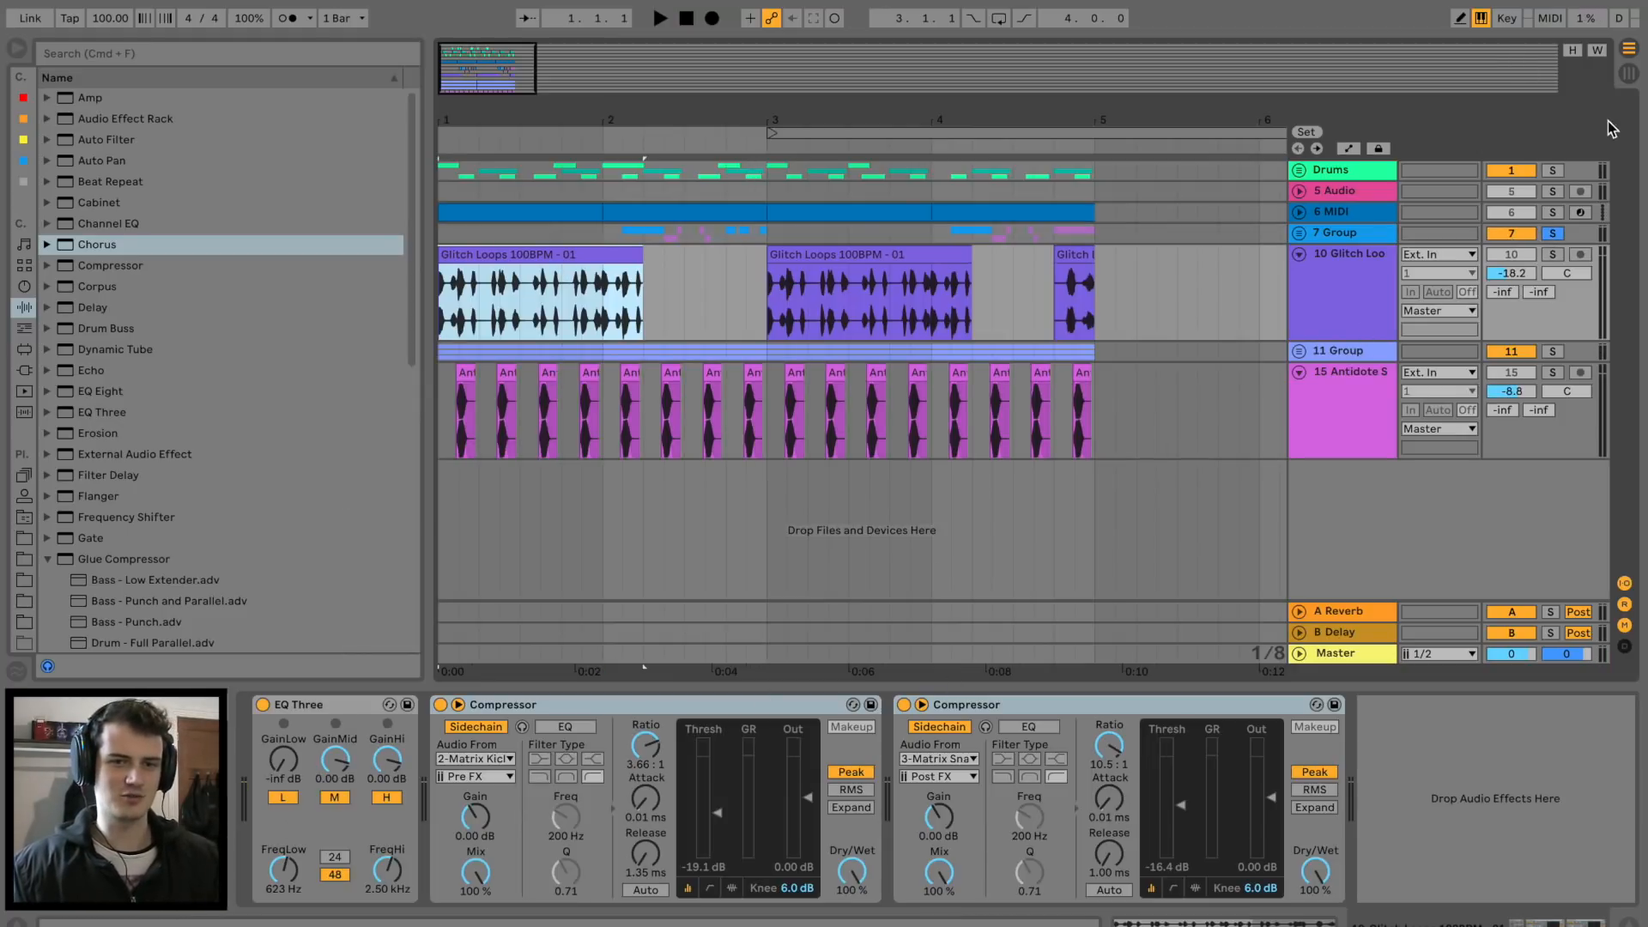
Solo the Glitch Loops track and play it back from bar 1.
left_click(1551, 256)
key("space")
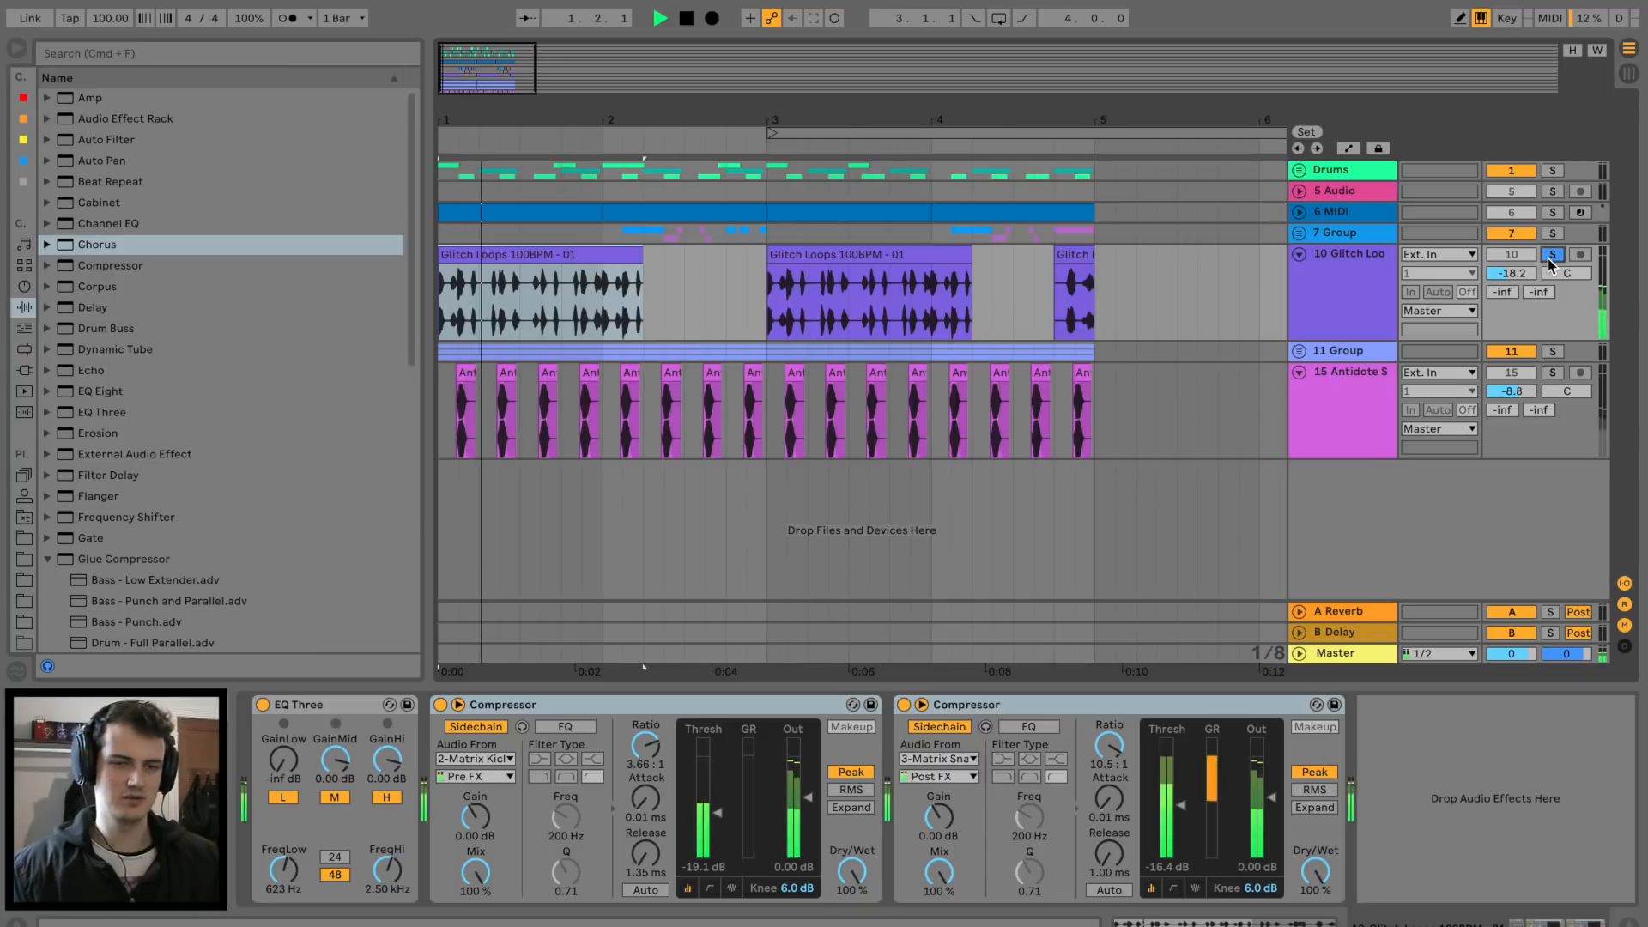
key("space")
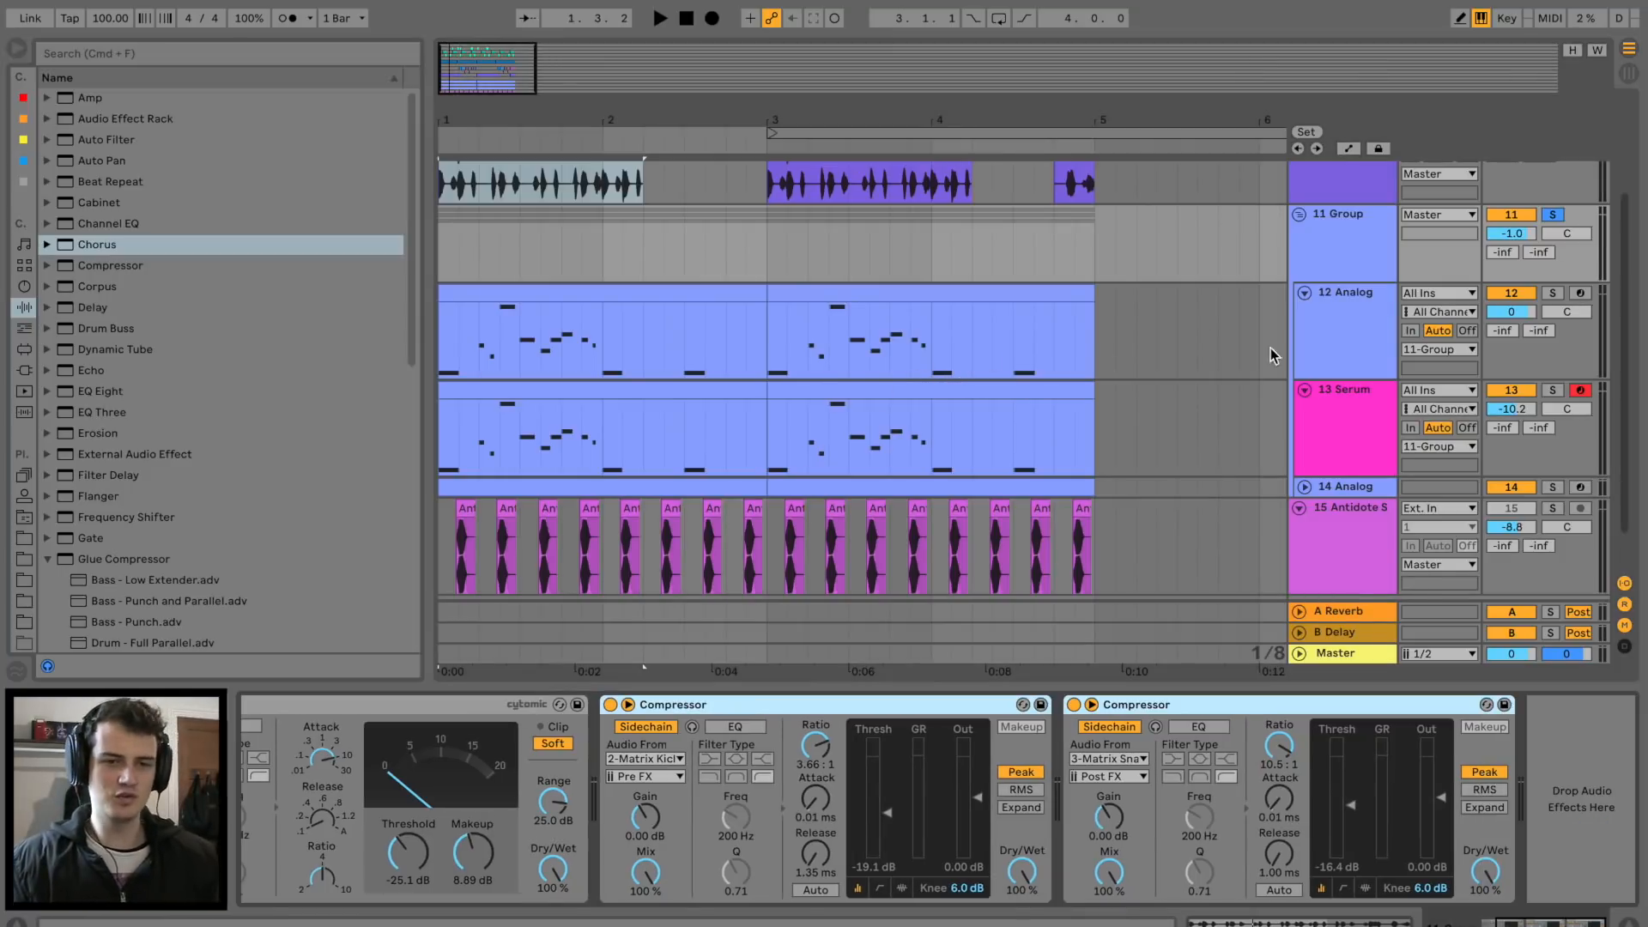
Review the Analog and Serum group's Bass - Punch and two sidechain Compressors, play the group soloed and collapse it.
scroll(927, 716, "left", 3)
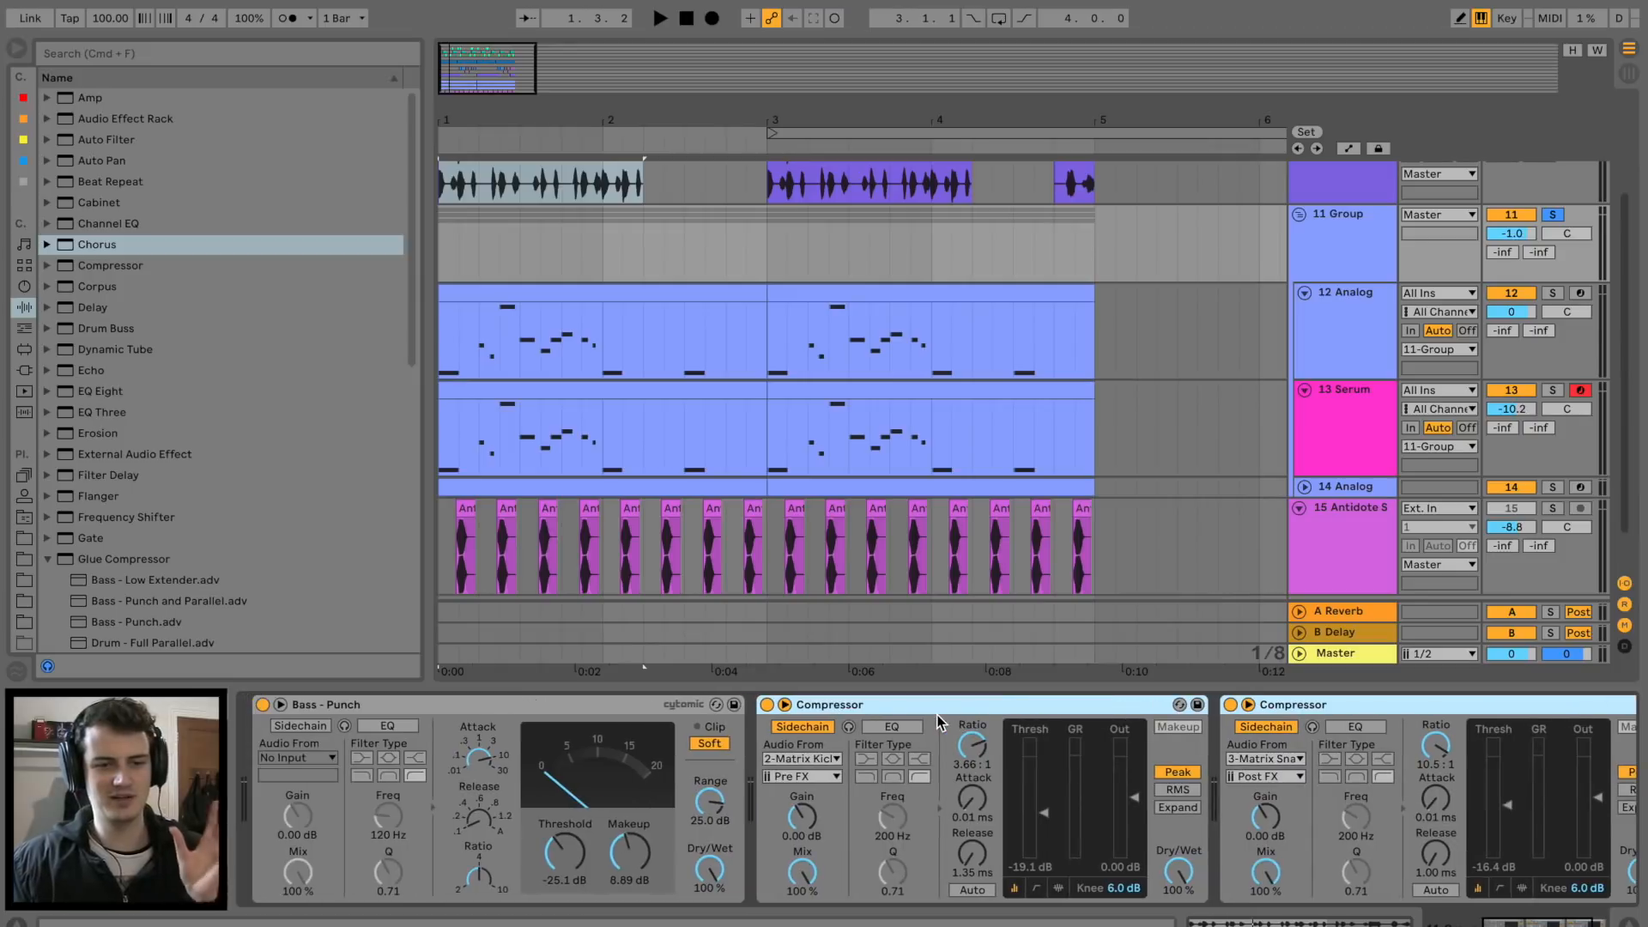
left_click(1351, 249)
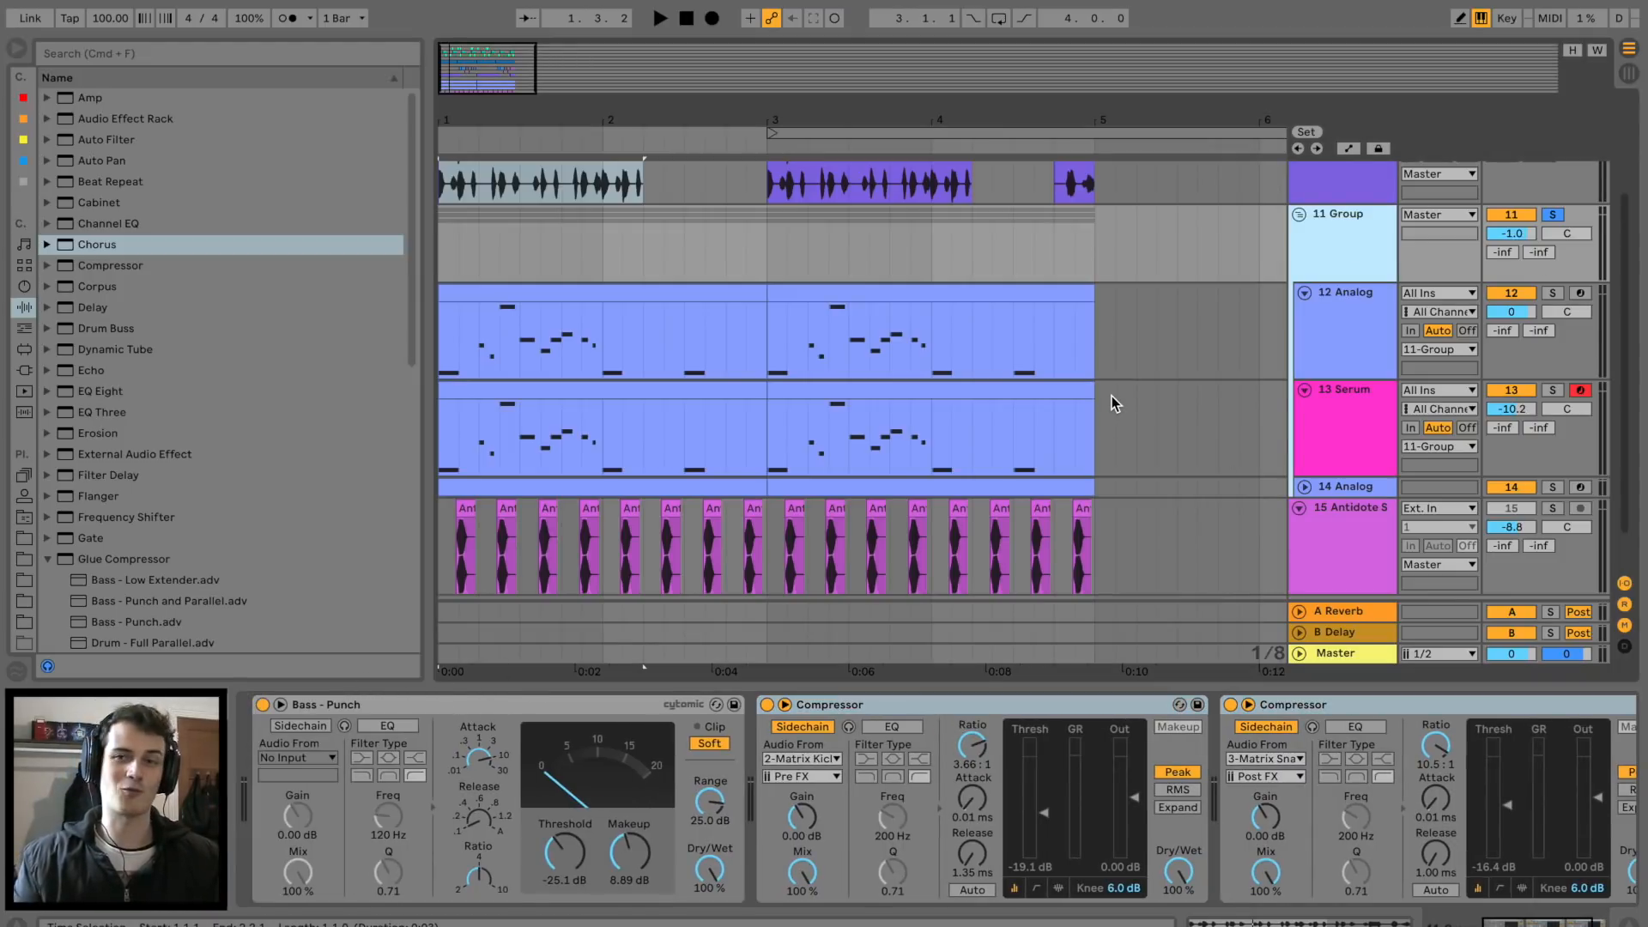
key("space")
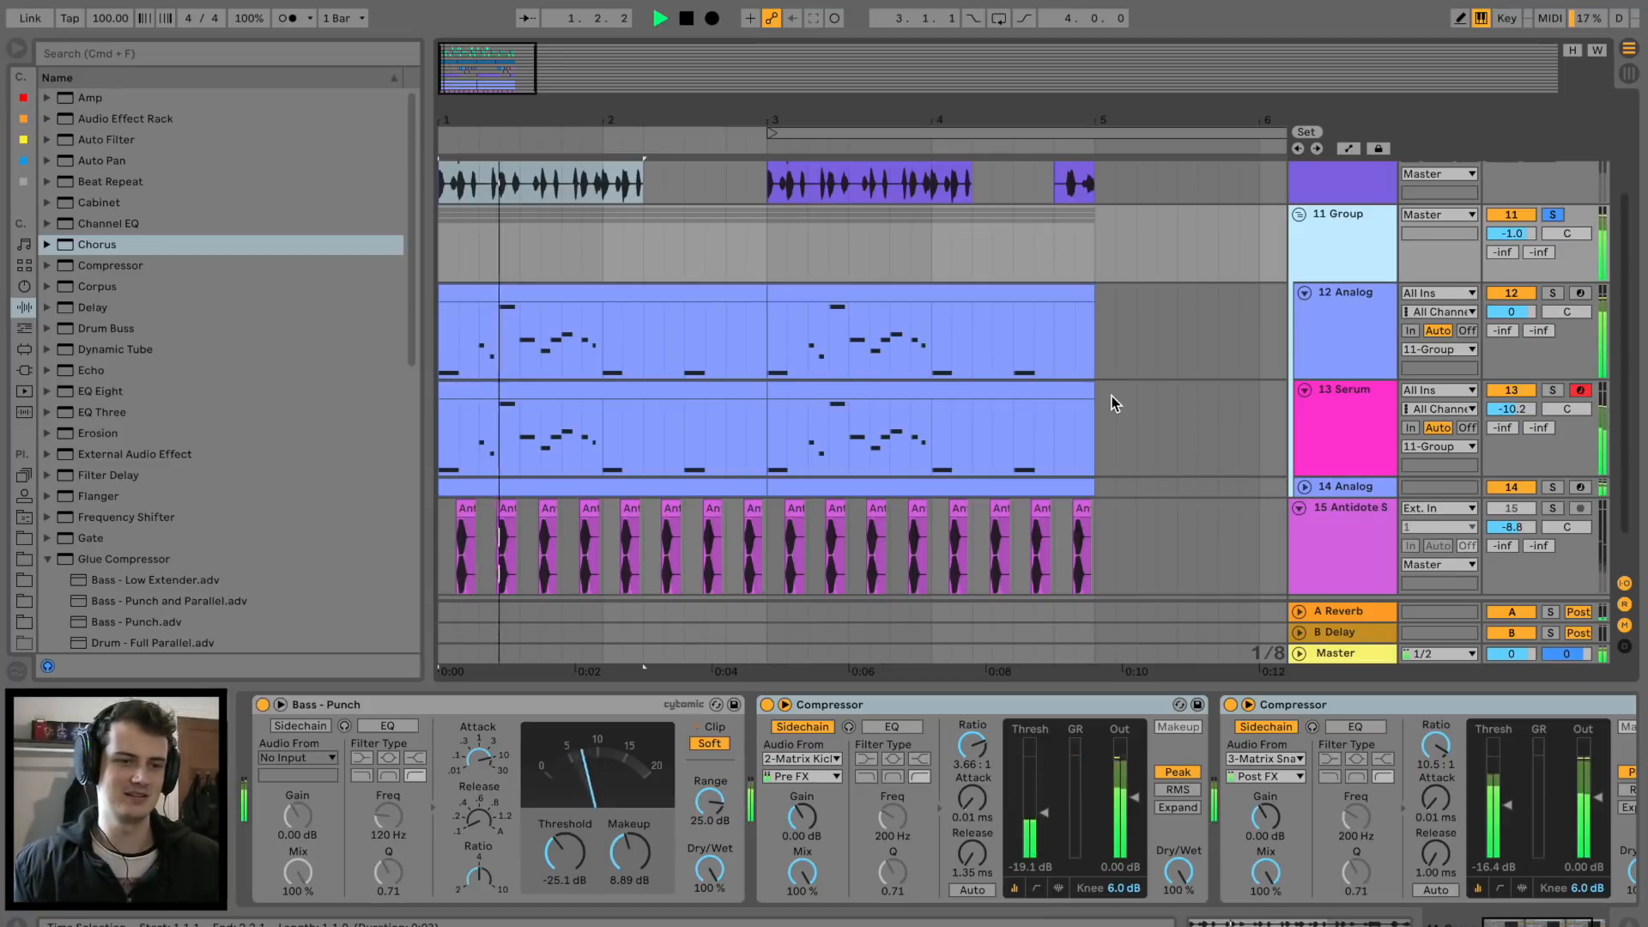
key("space")
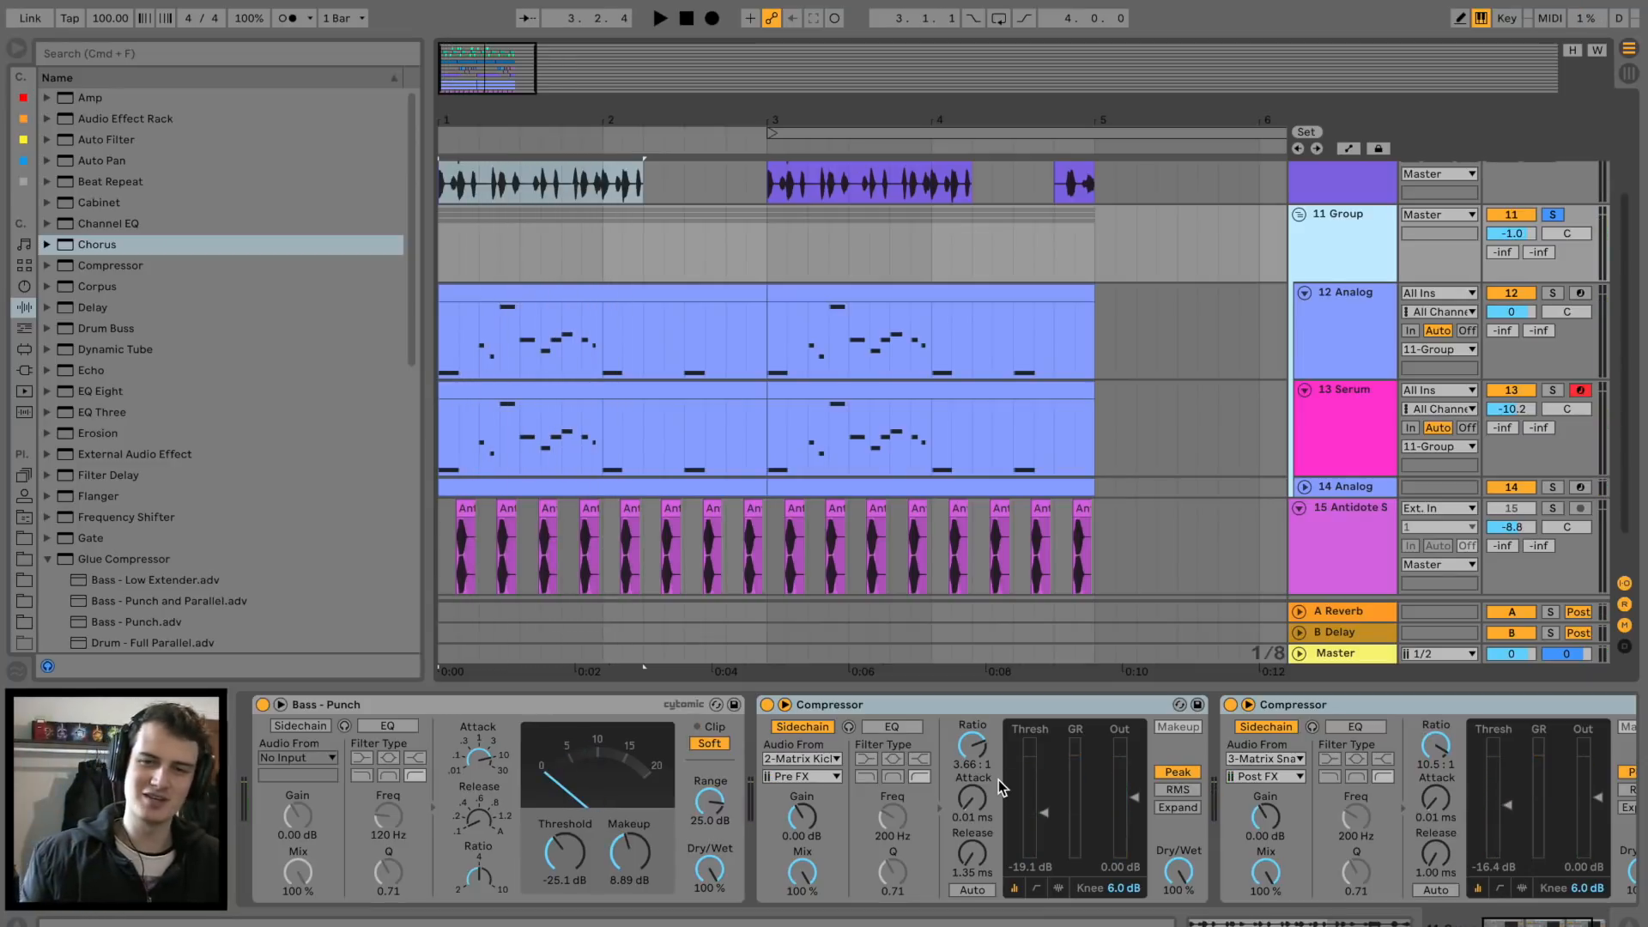
key("space")
key("space")
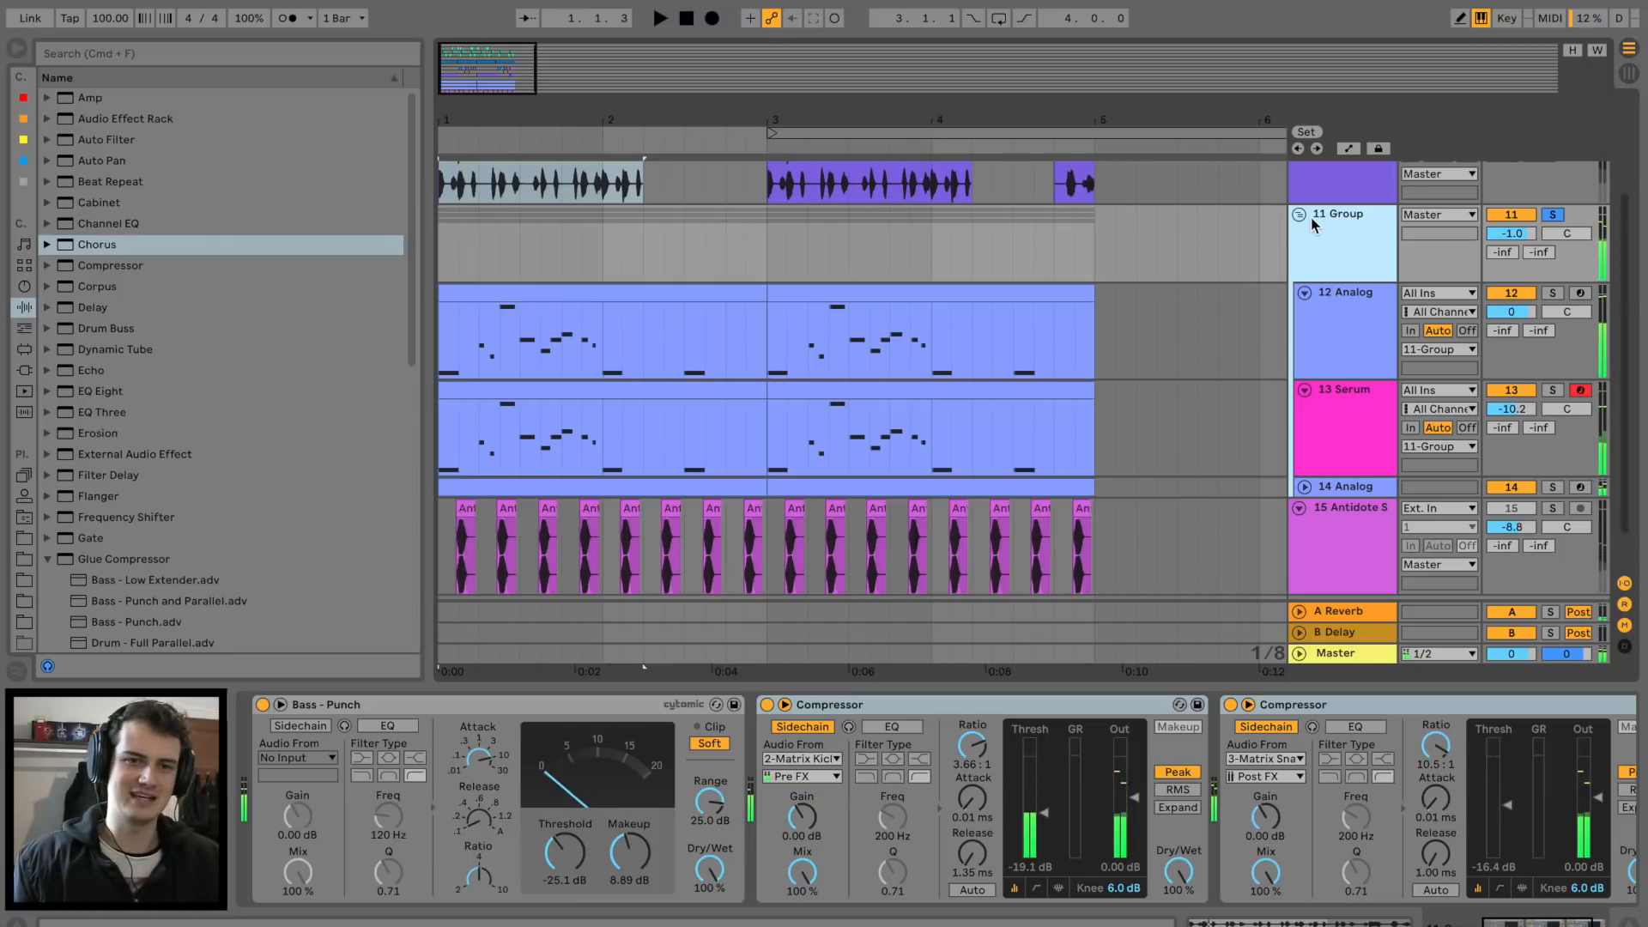
left_click(1300, 213)
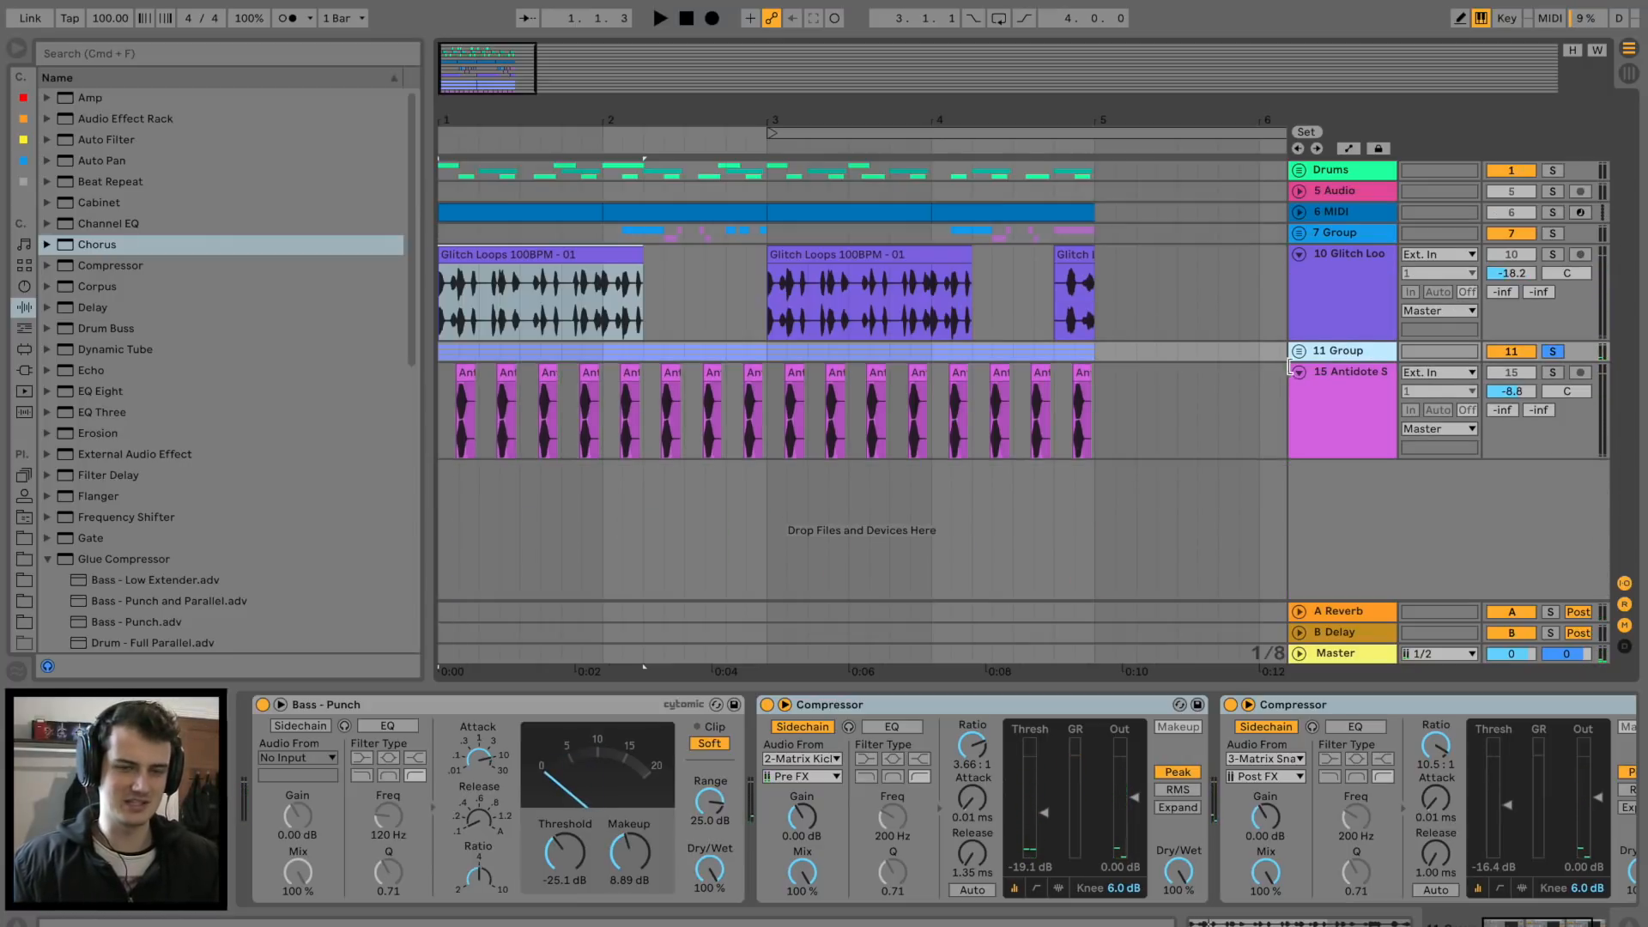
Show the Antidote Shouts track's effect chain and play that track soloed.
left_click(1343, 371)
left_click(1553, 372)
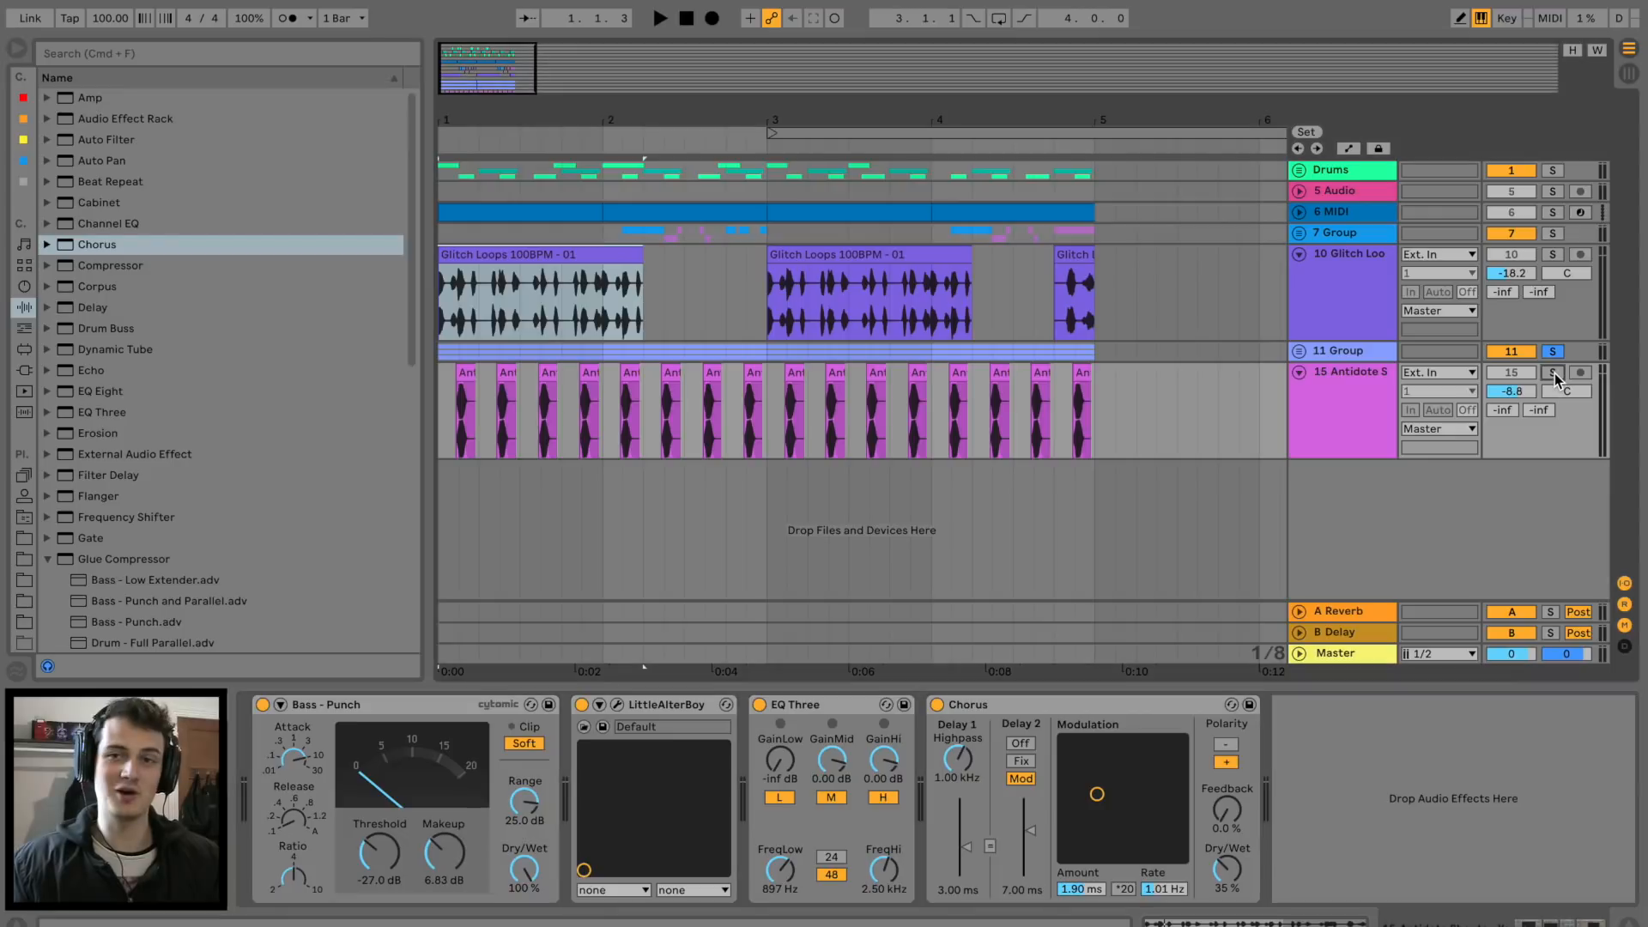
key("space")
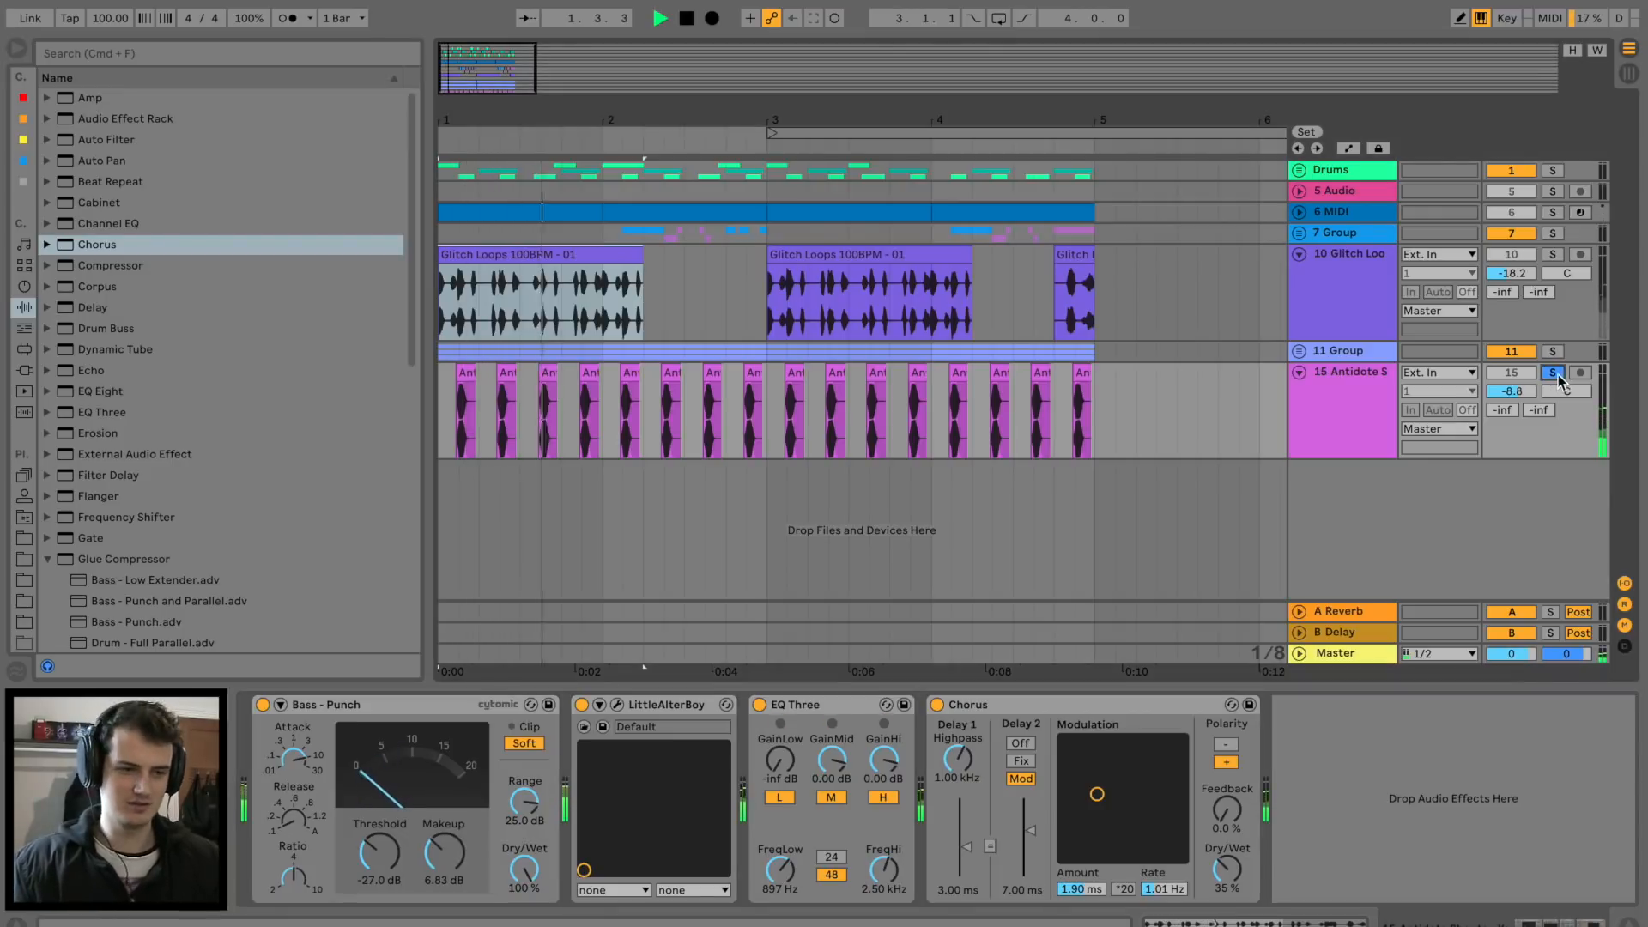
Inspect the LittleAlterBoy pitch and formant settings on the shouts, close the plug-in and play the shouts with Chorus Dry/Wet at 100%.
left_click(617, 703)
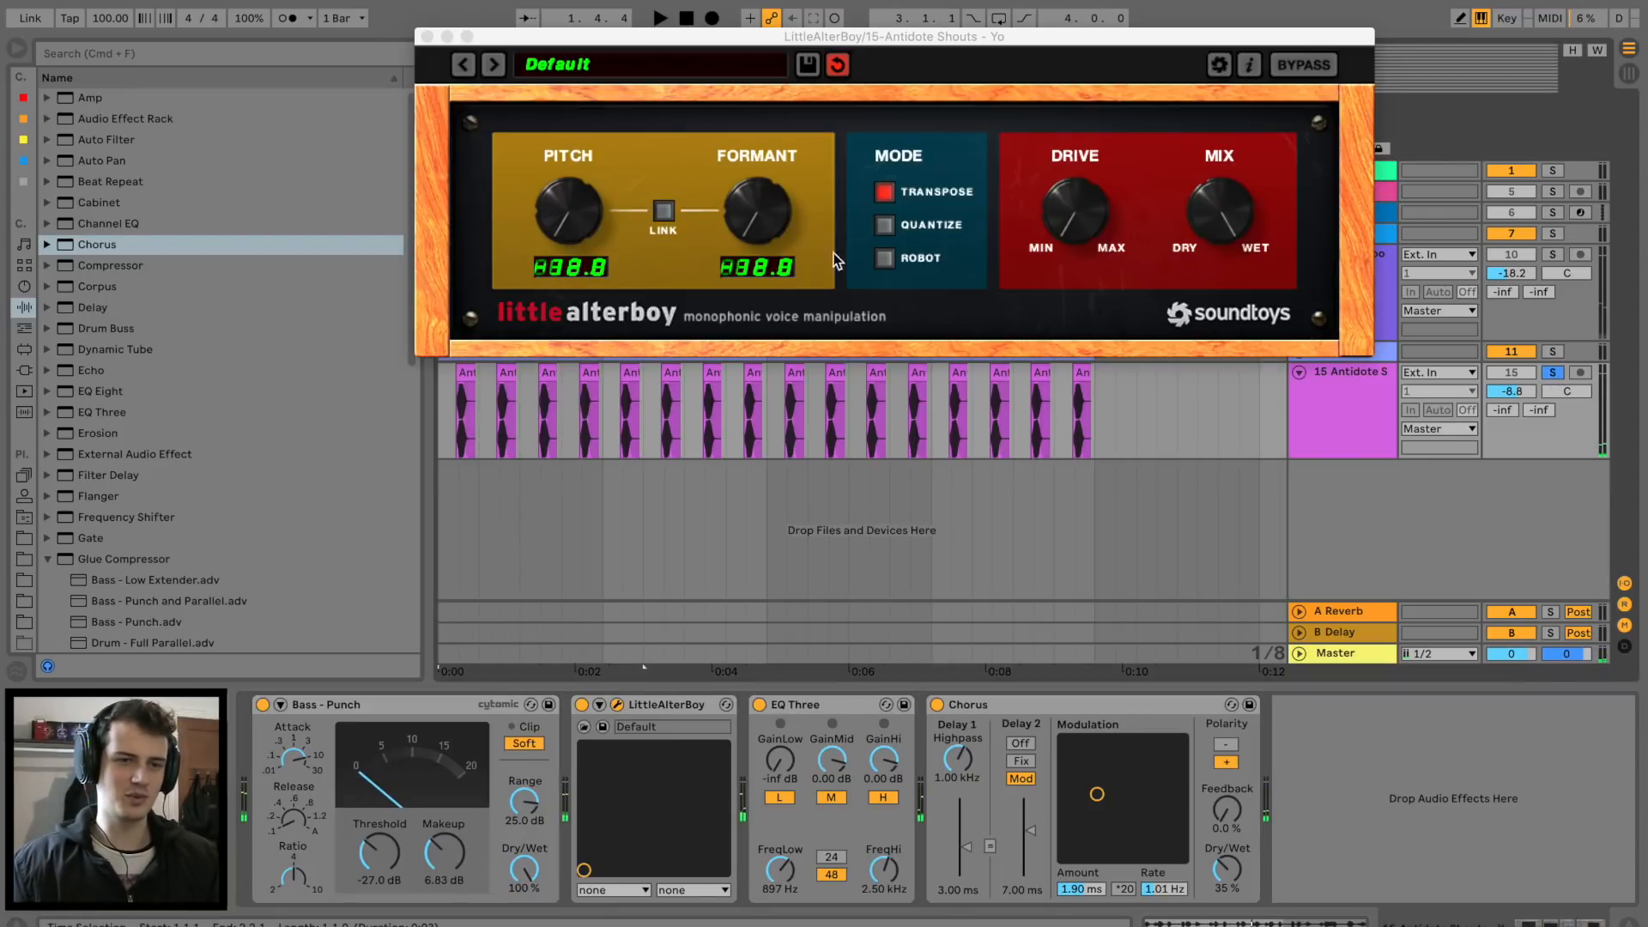
left_click(426, 36)
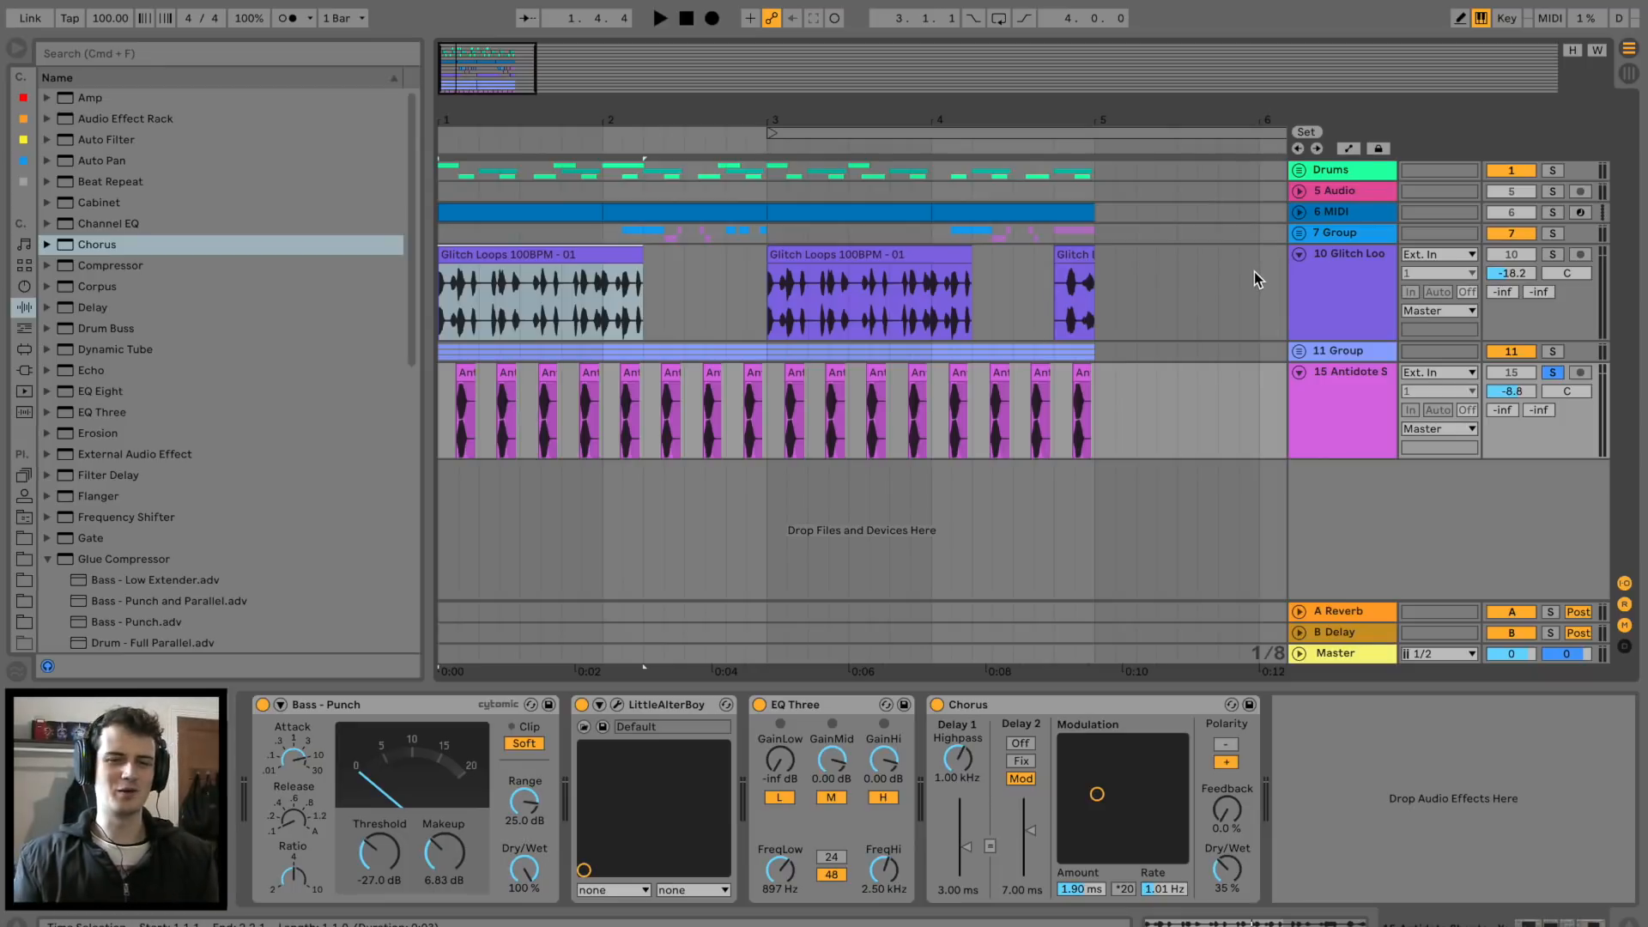
key("space")
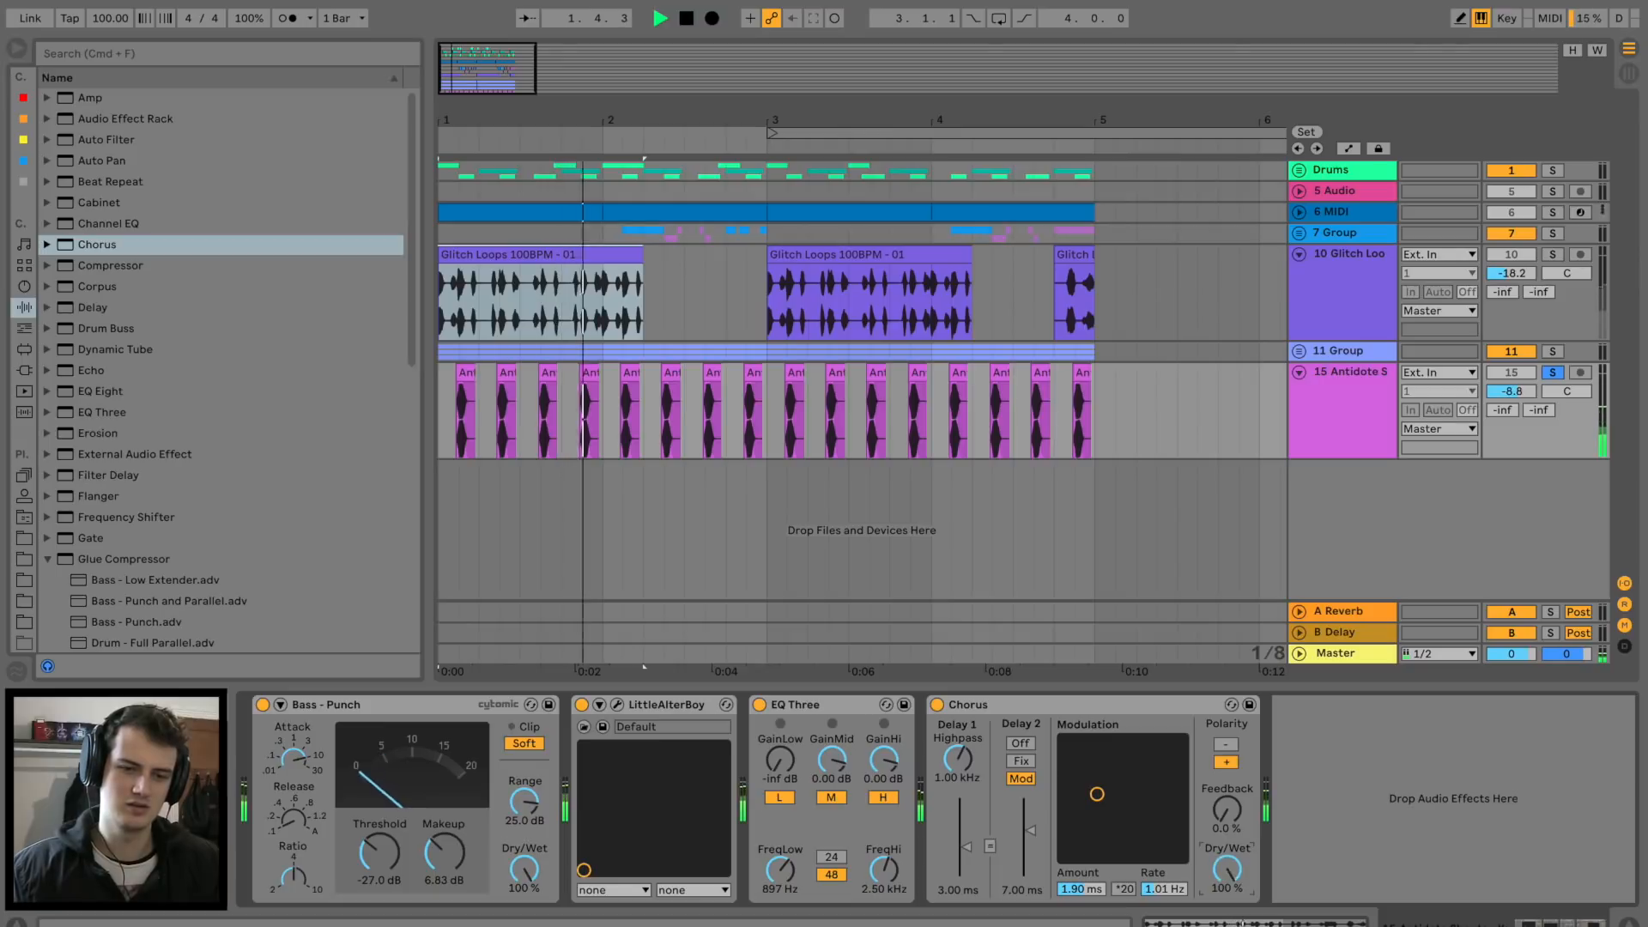
key("space")
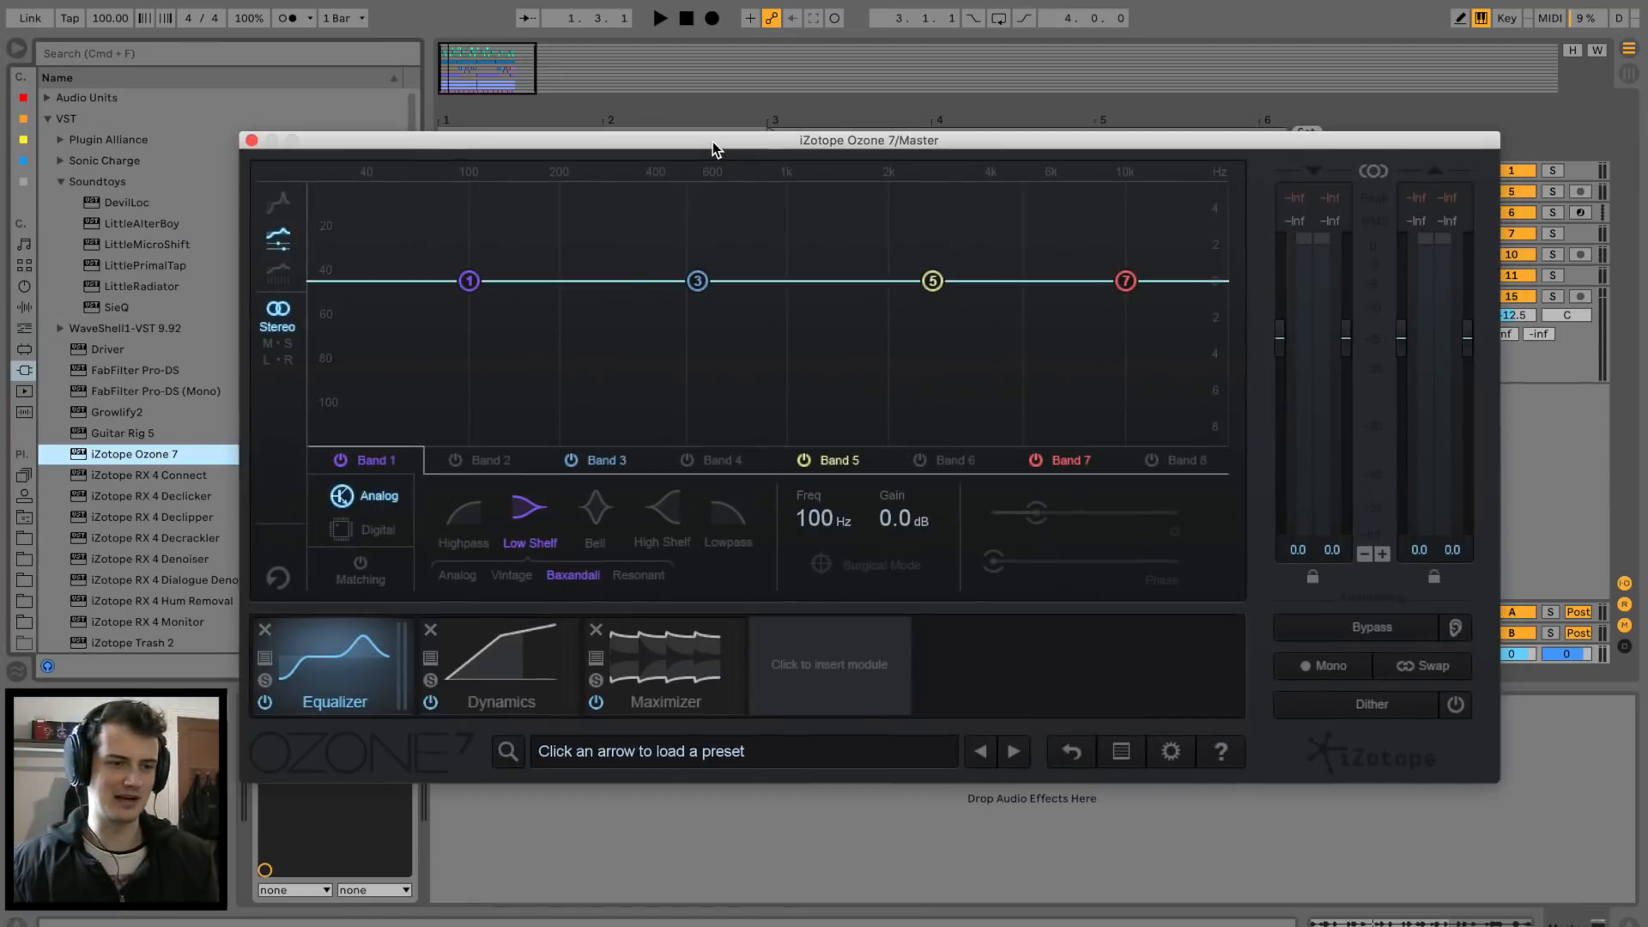
Play the full beat through the Master's Ozone 7 Maximizer in IRC IV mode with a -8.6 dB threshold, moving its window off the arrangement.
key("space")
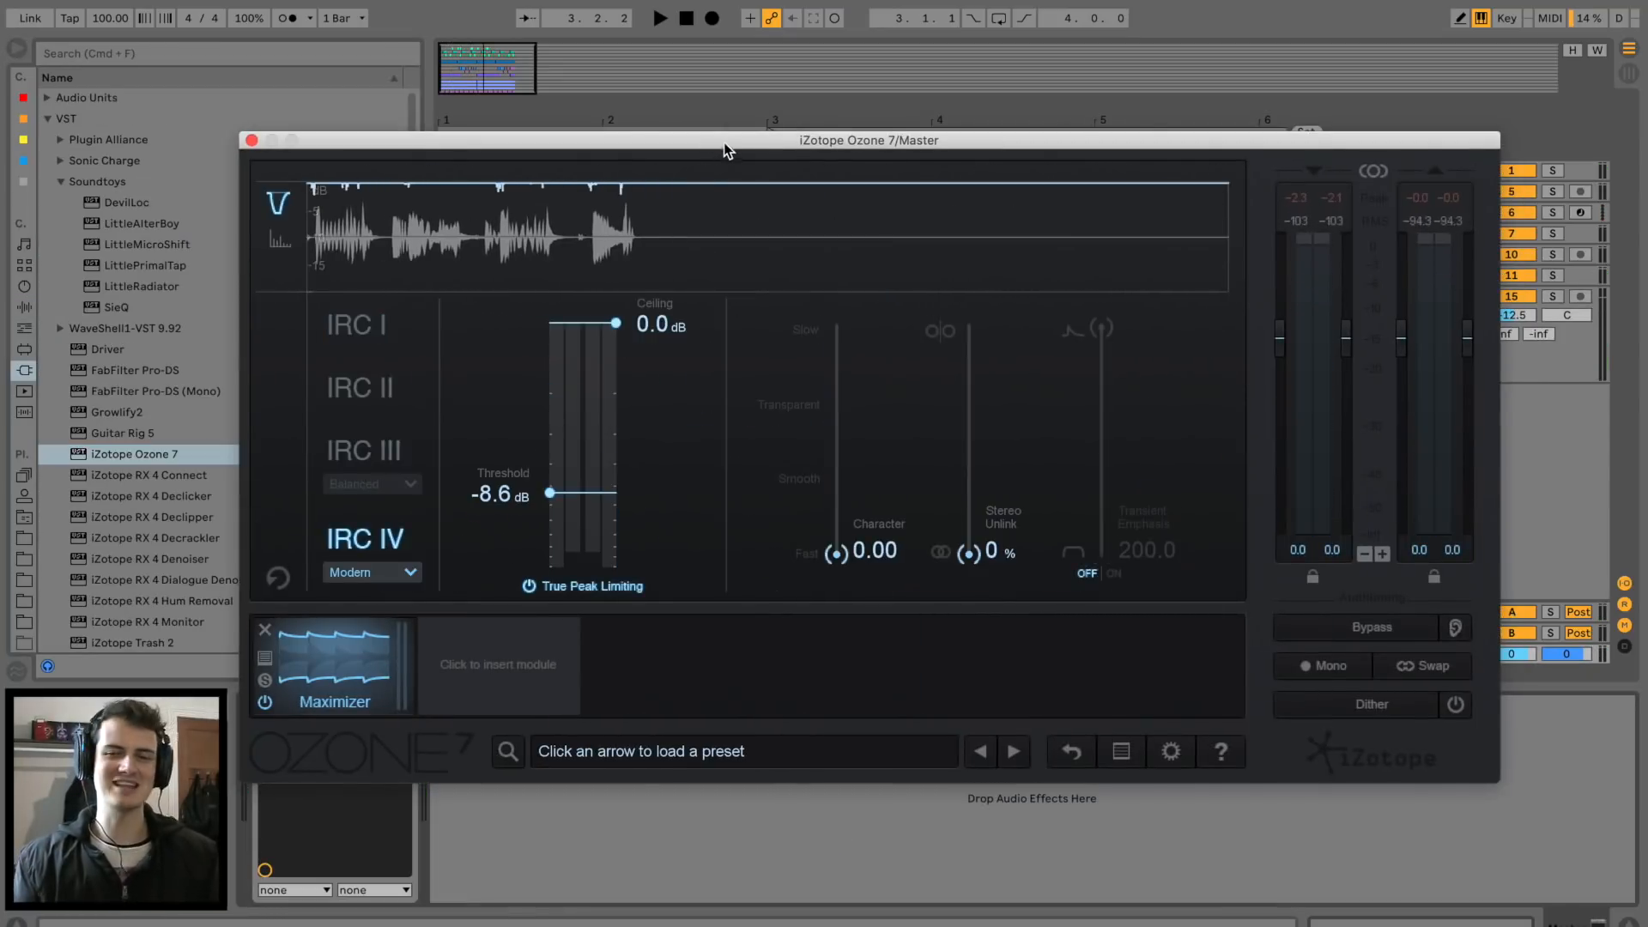
left_click_drag(724, 142, 899, 620)
key("space")
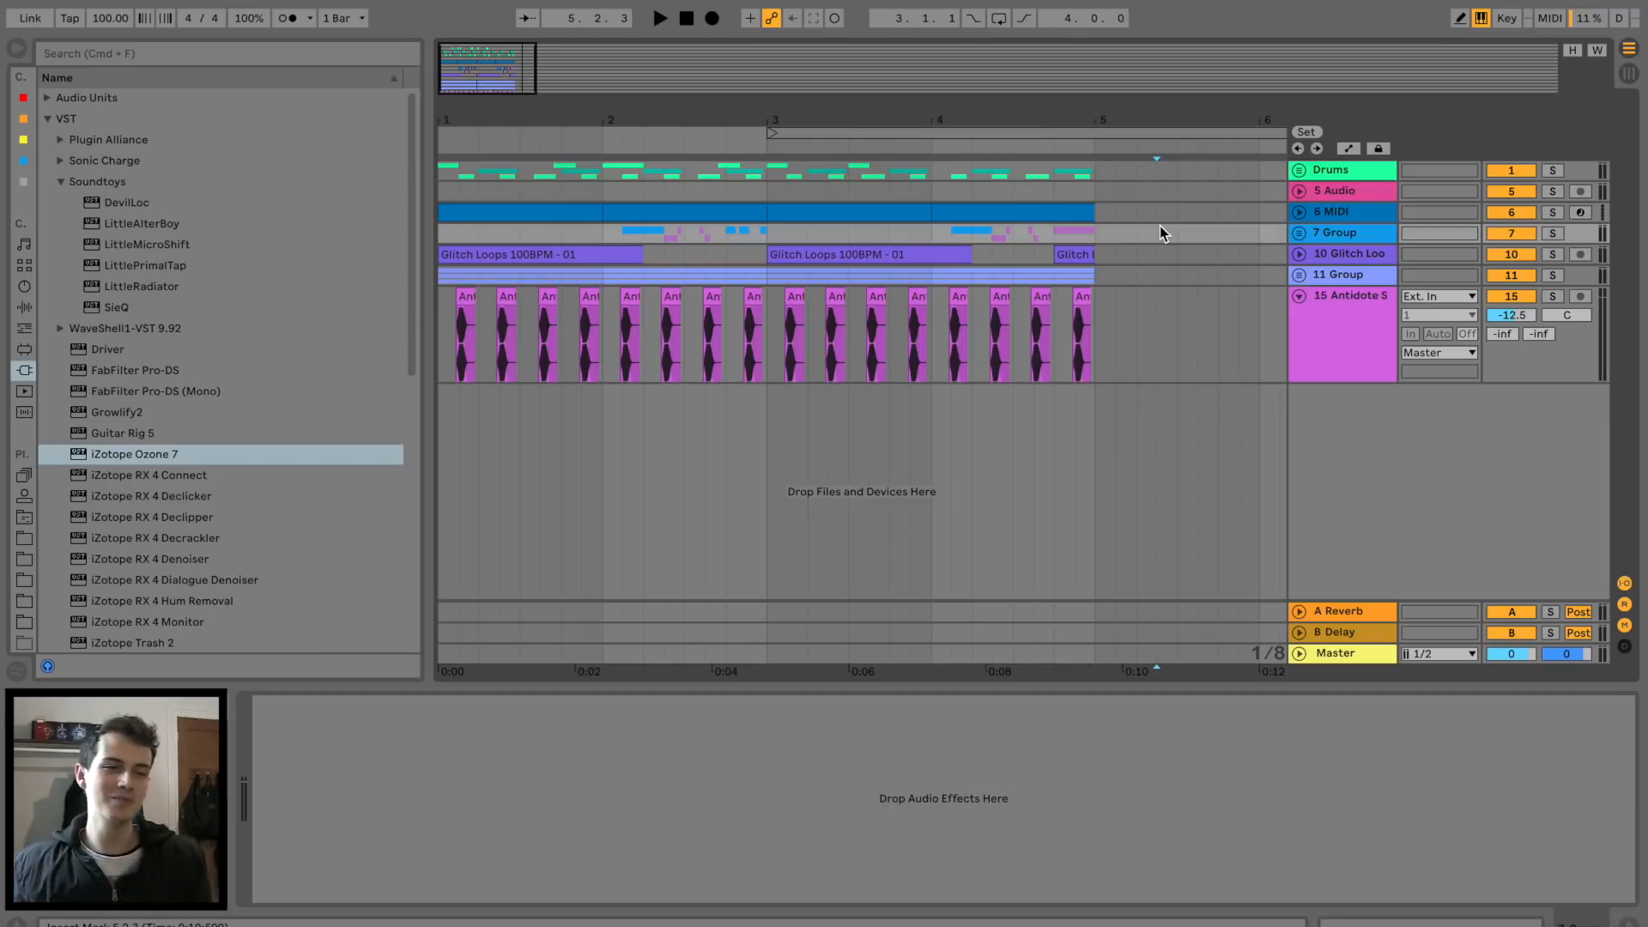
left_click(635, 197)
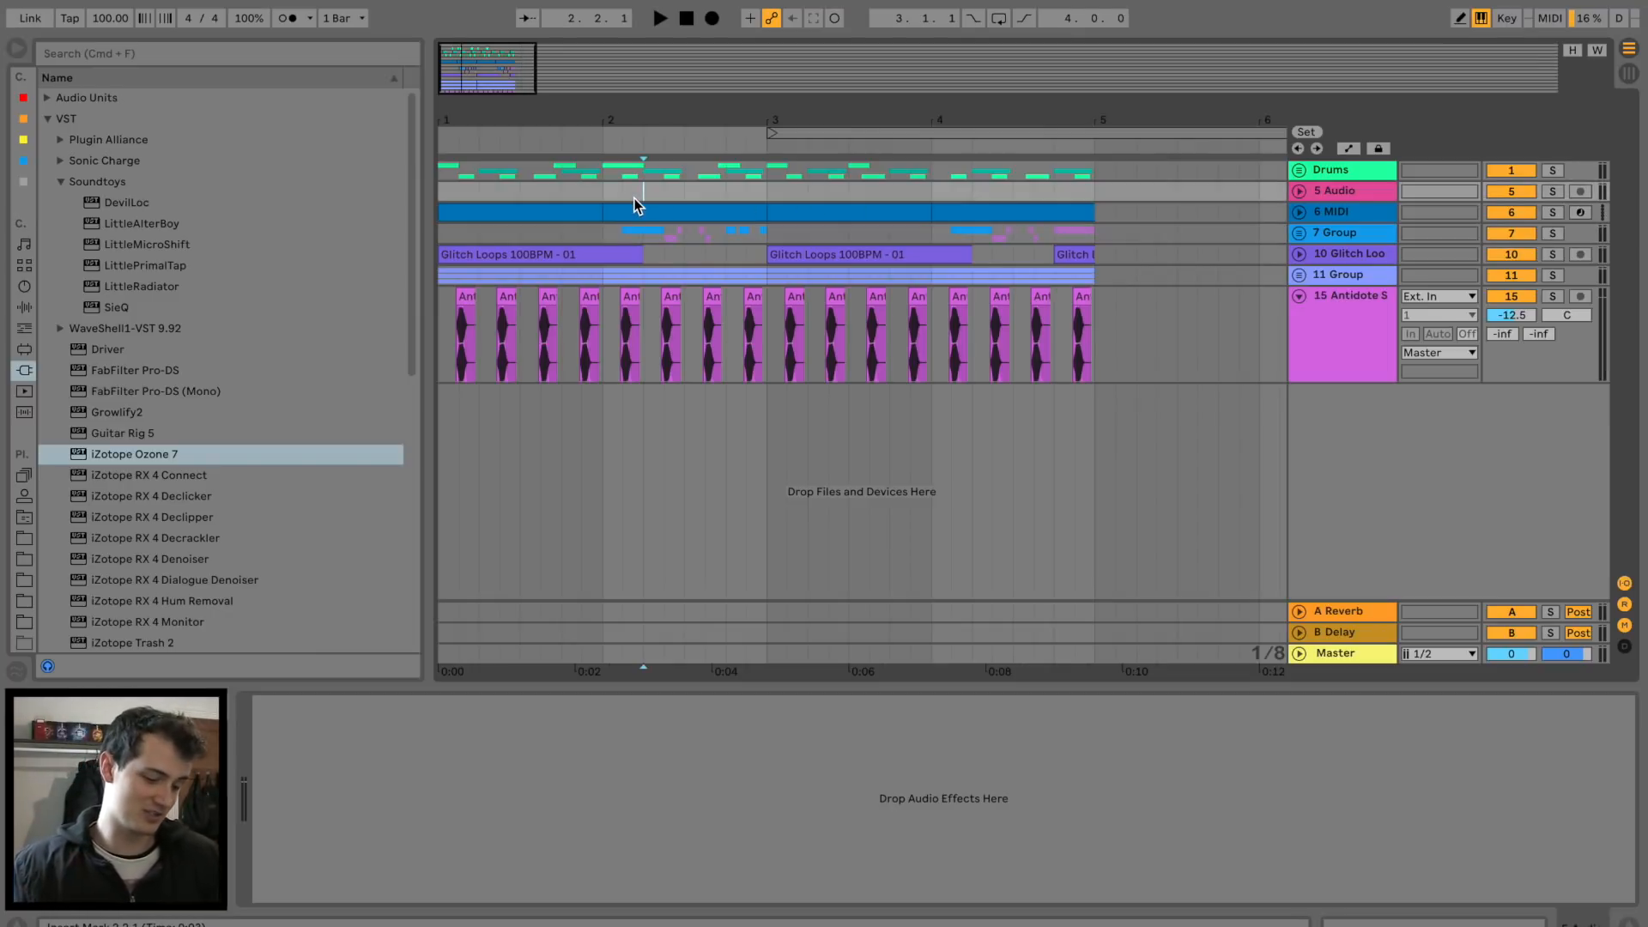
left_click(610, 194)
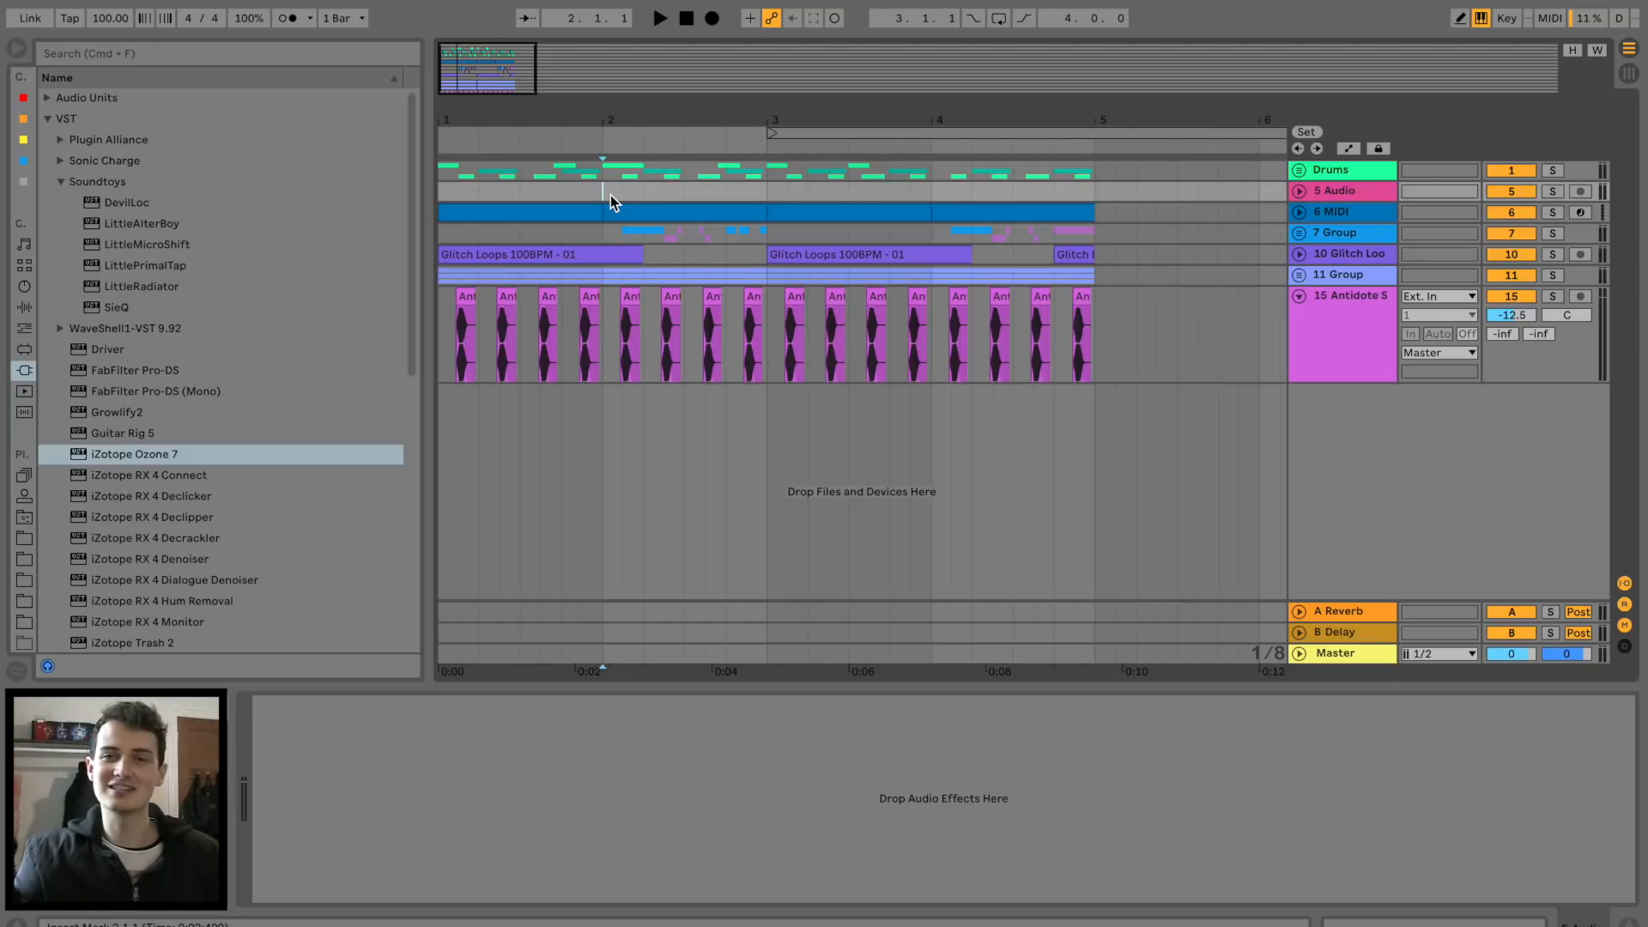